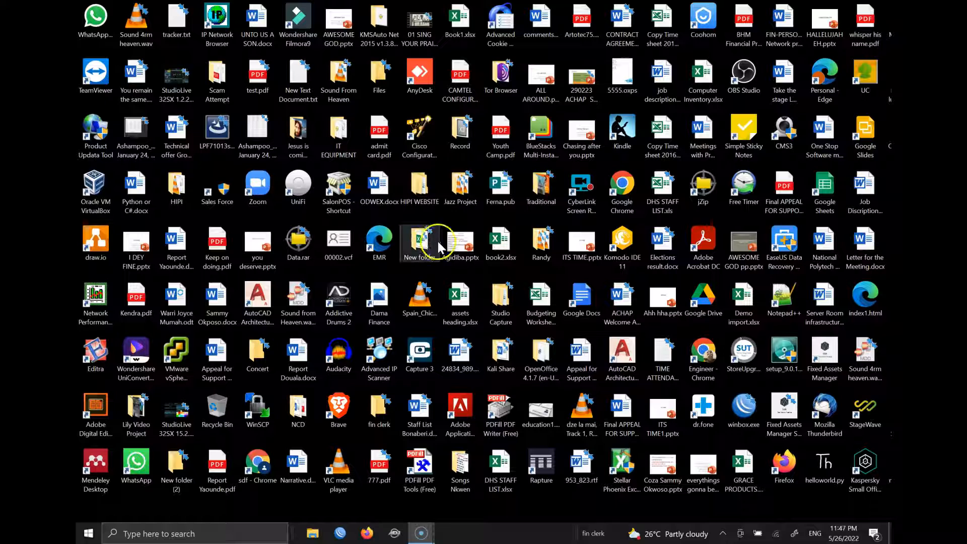
- Launch XAMPP Control Panel as administrator from the Start menu
left_click(84, 536)
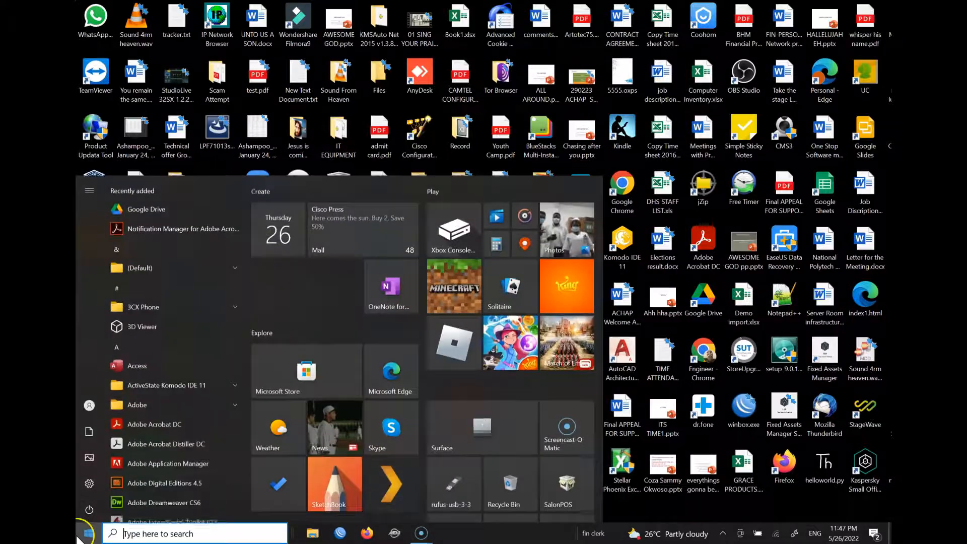
type("xam")
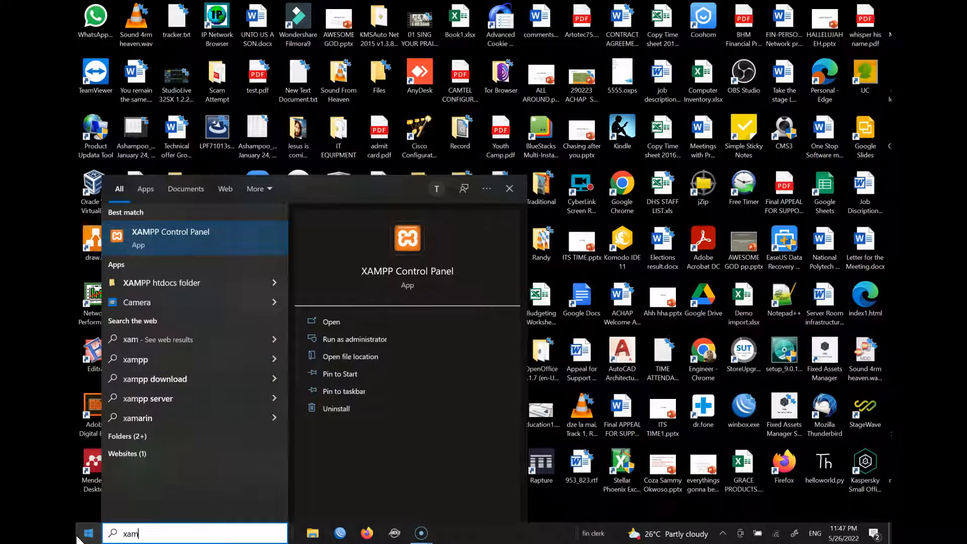
right_click(183, 249)
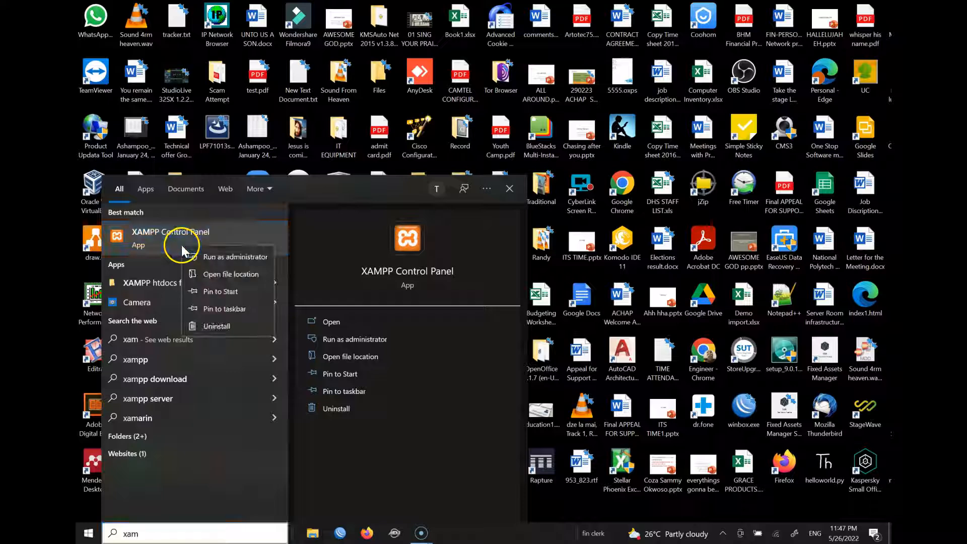
left_click(216, 257)
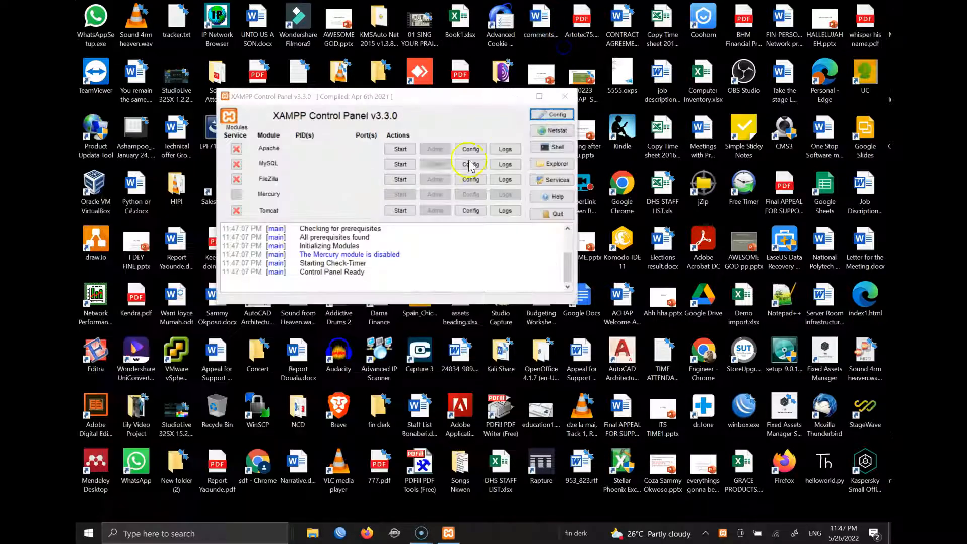
- Start Apache and MySQL, then open the Apache localhost page in the browser
left_click(408, 147)
left_click(396, 162)
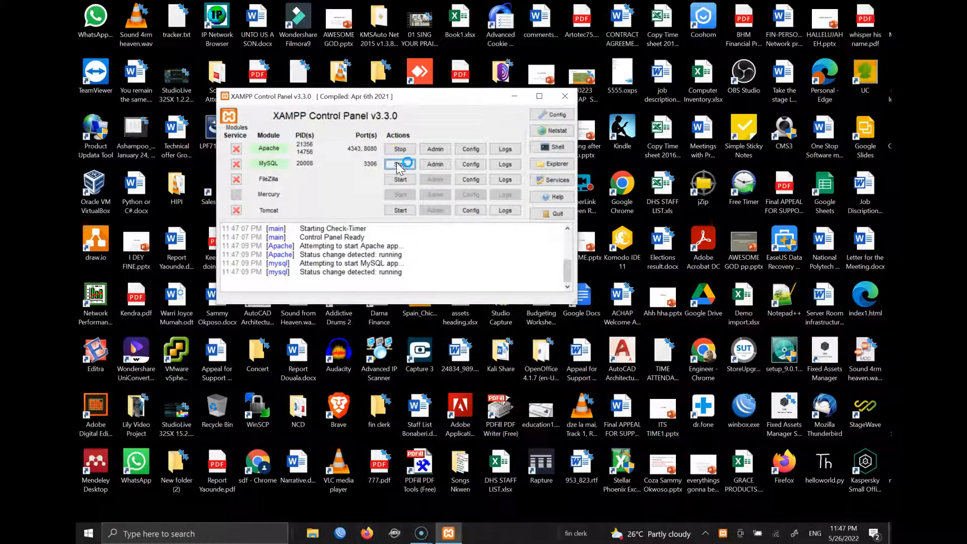
left_click(436, 149)
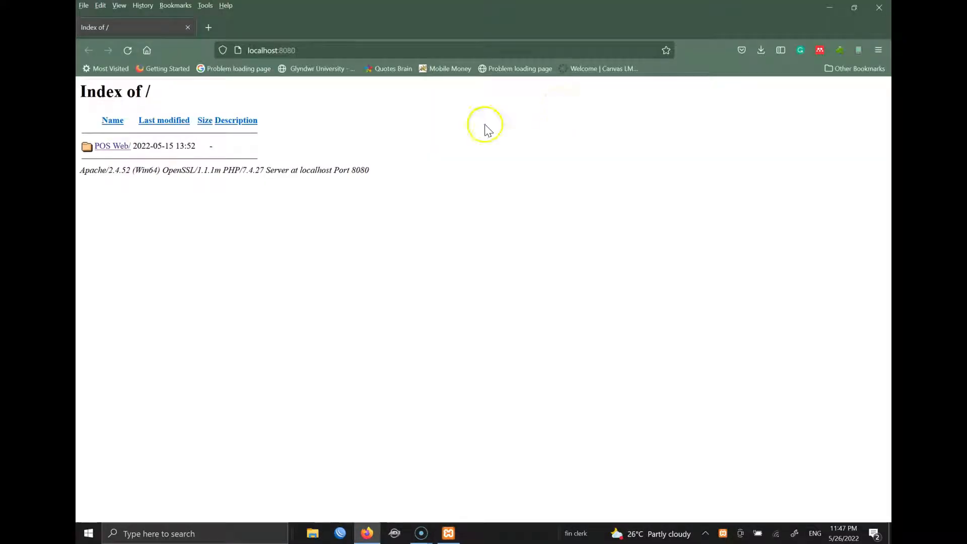
- Open the POS Web folder, briefly load the online sales site in a tab, then close it
left_click(114, 150)
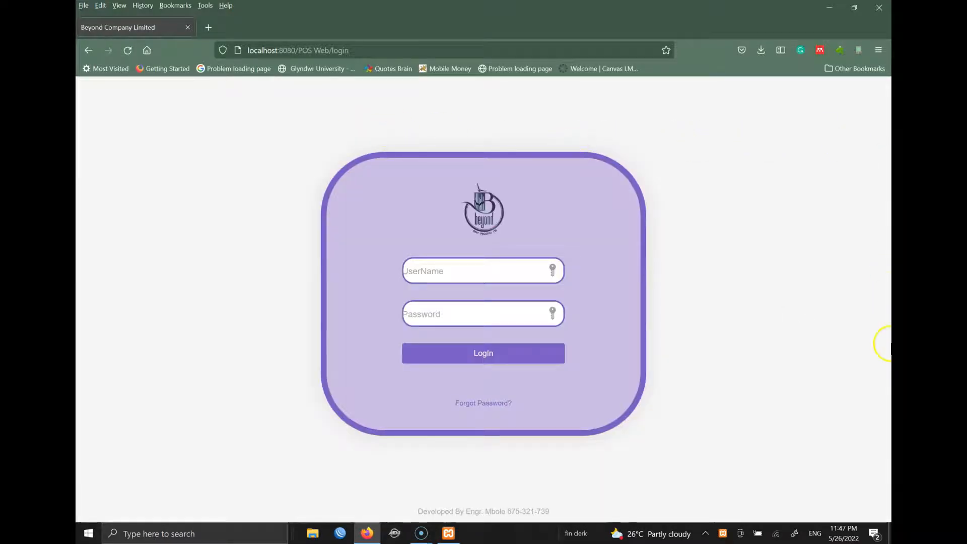
left_click(208, 27)
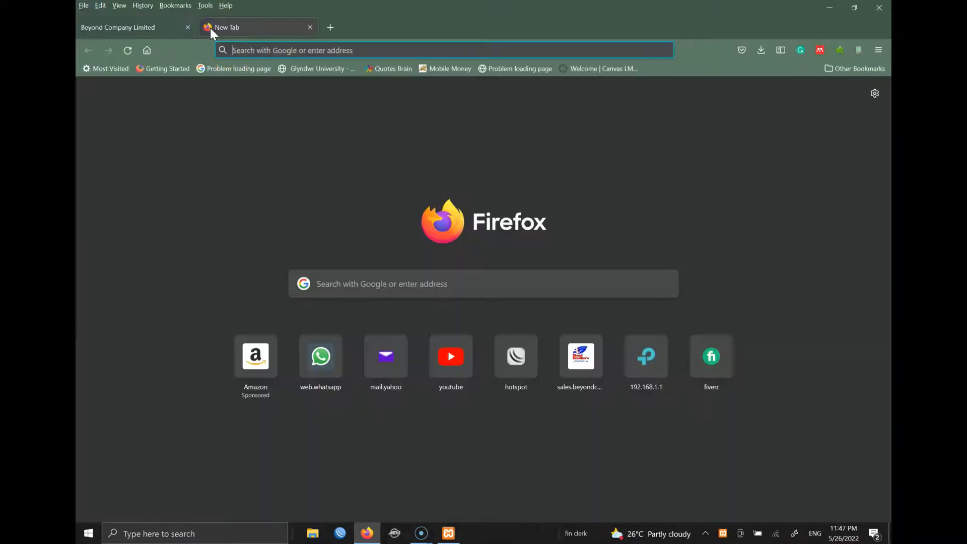
left_click(283, 50)
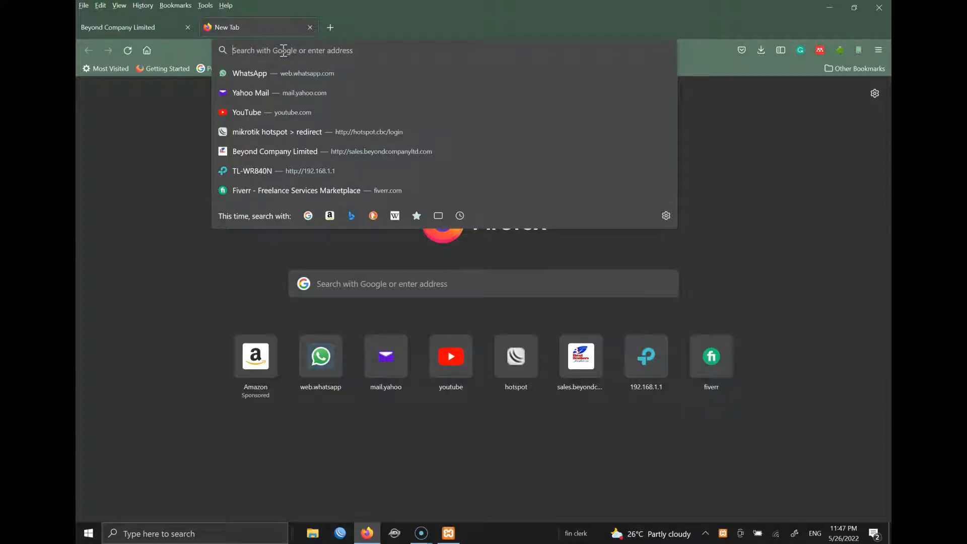
type("sales.beyondcompanyltd.com/")
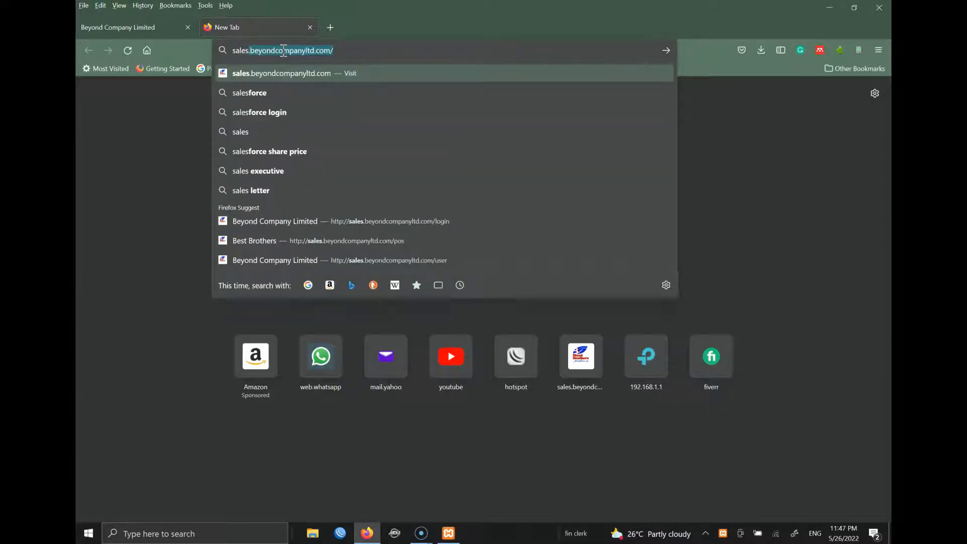
key("Return")
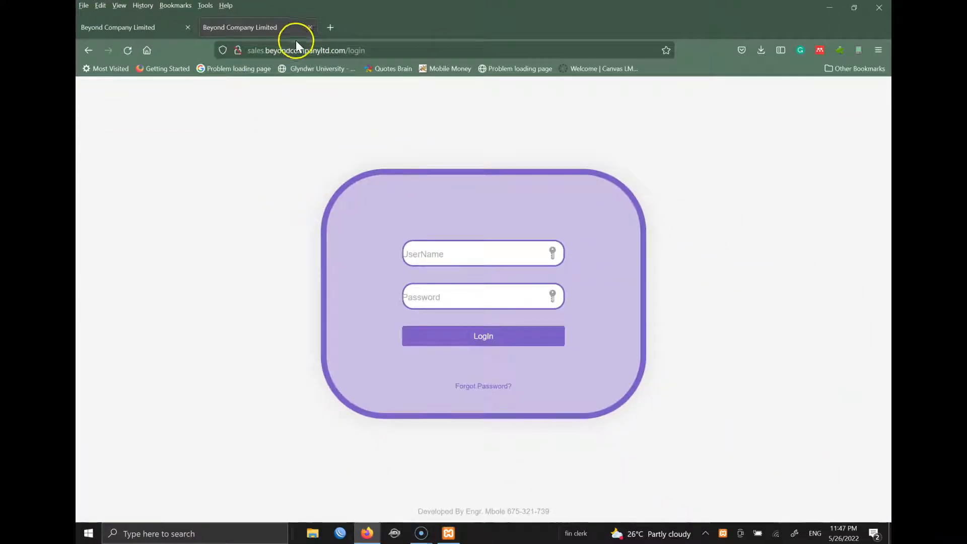
left_click(309, 29)
- Log in to the POS as admin with the account password and dismiss the save-password prompt
left_click(492, 279)
type("admin")
key("Tab")
type("123")
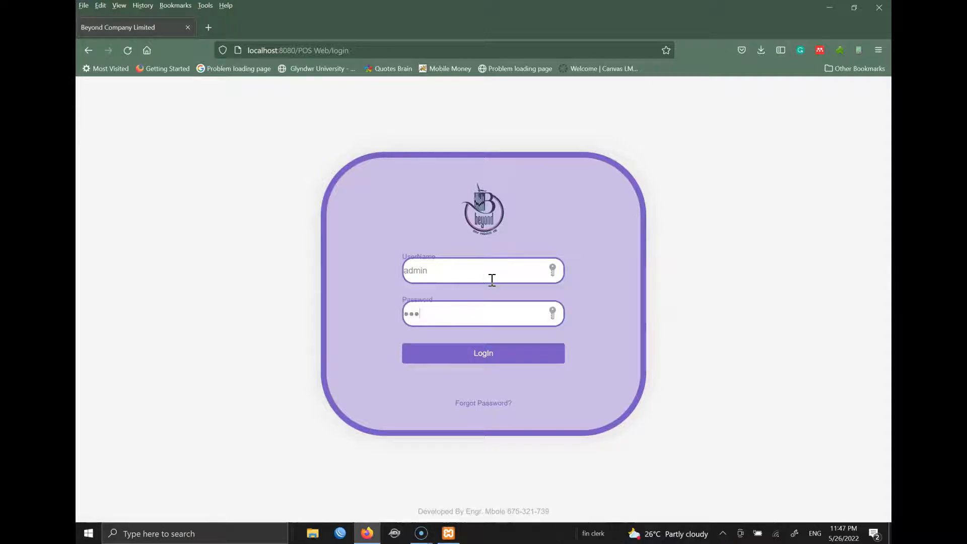
type("456")
key("Return")
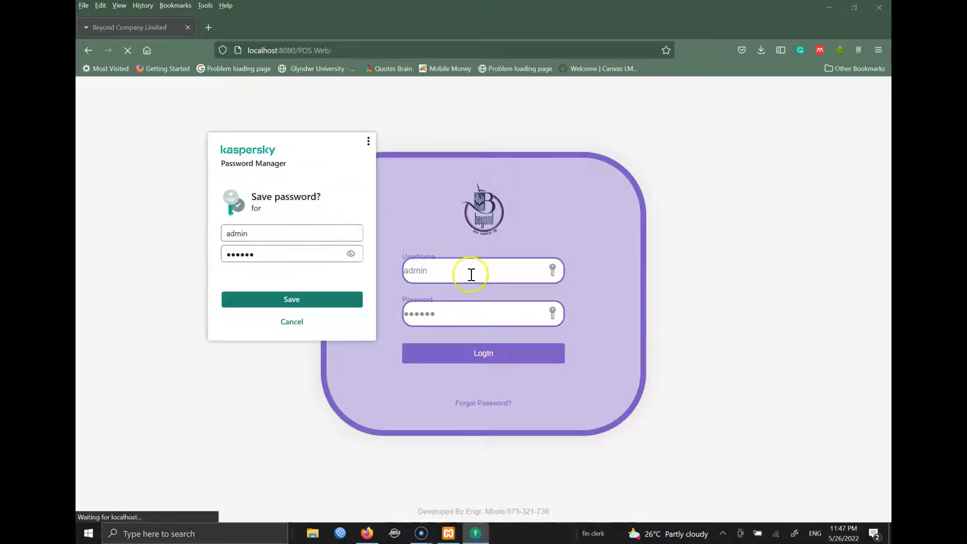
left_click(290, 326)
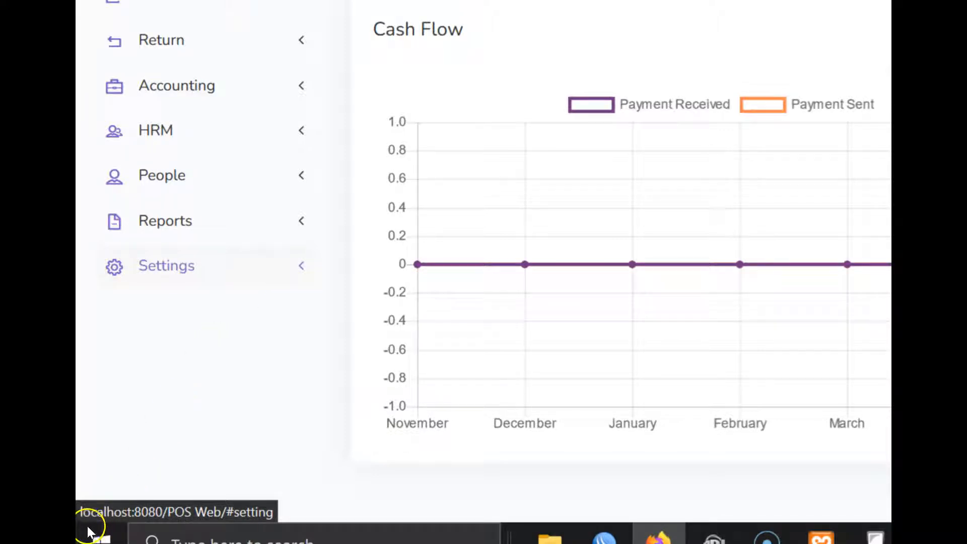
- Expand Settings in the sidebar and scroll to reveal its pages
mouse_move(178, 247)
left_mouse_down()
mouse_move(86, 263)
mouse_move(183, 319)
mouse_move(325, 270)
mouse_move(210, 245)
left_mouse_up()
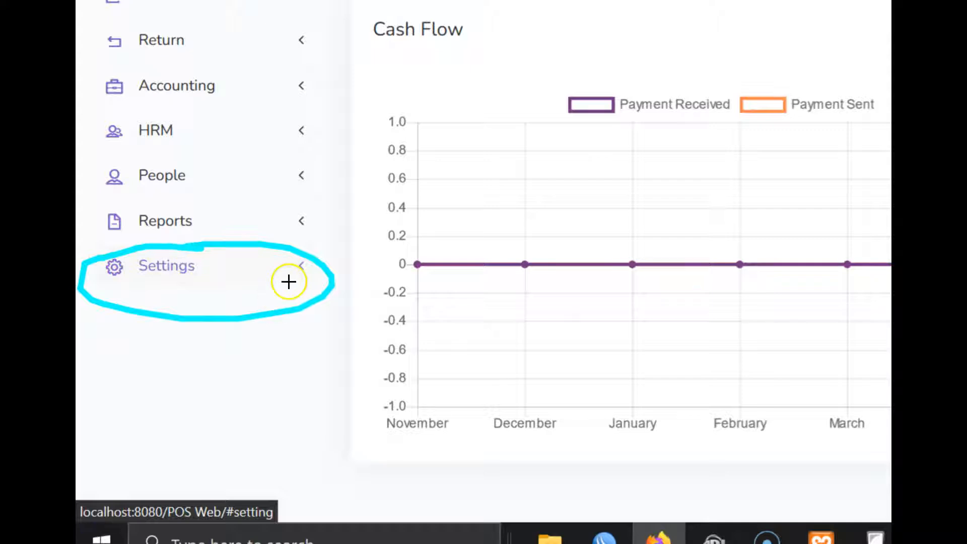
left_click(189, 396)
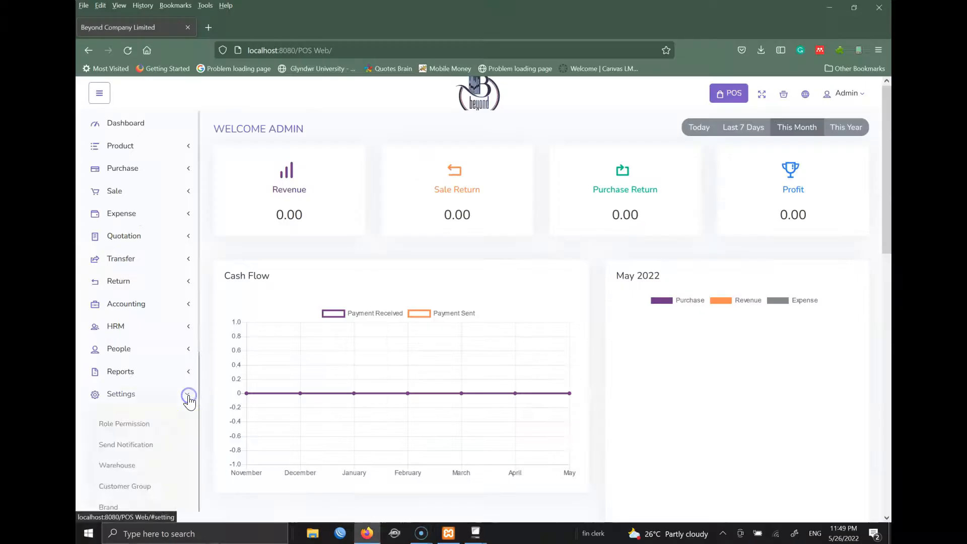
scroll(200, 328, "down", 5)
left_click_drag(185, 479, 183, 484)
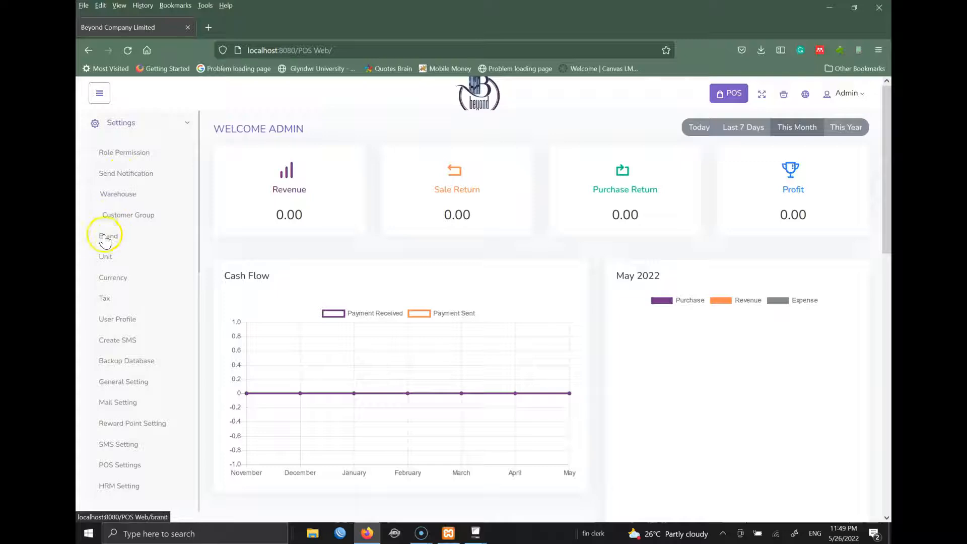
- Go to Role Permission and open the Customer role's permission settings from its Action menu
left_click(132, 159)
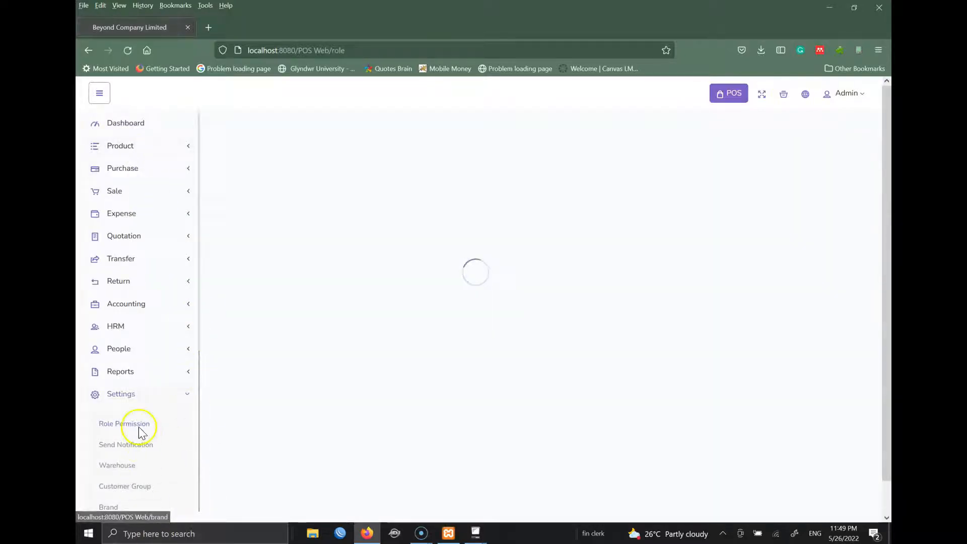
left_click(125, 426)
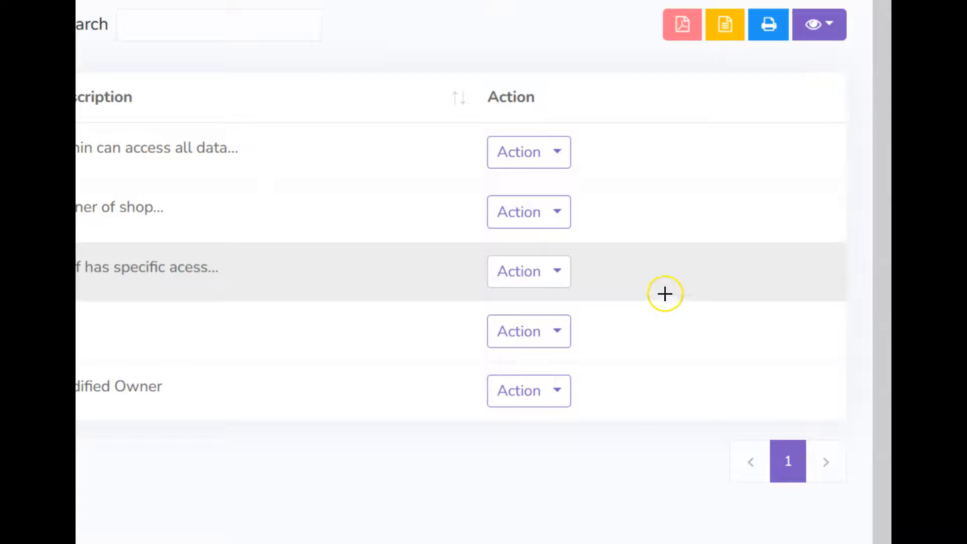
left_click_drag(568, 252, 480, 242)
left_click_drag(463, 286, 591, 283)
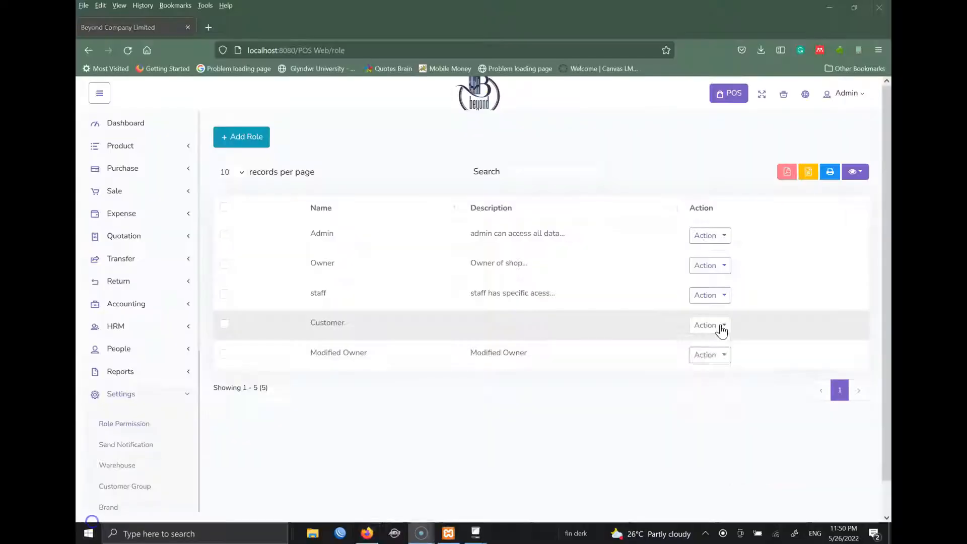
left_click(552, 331)
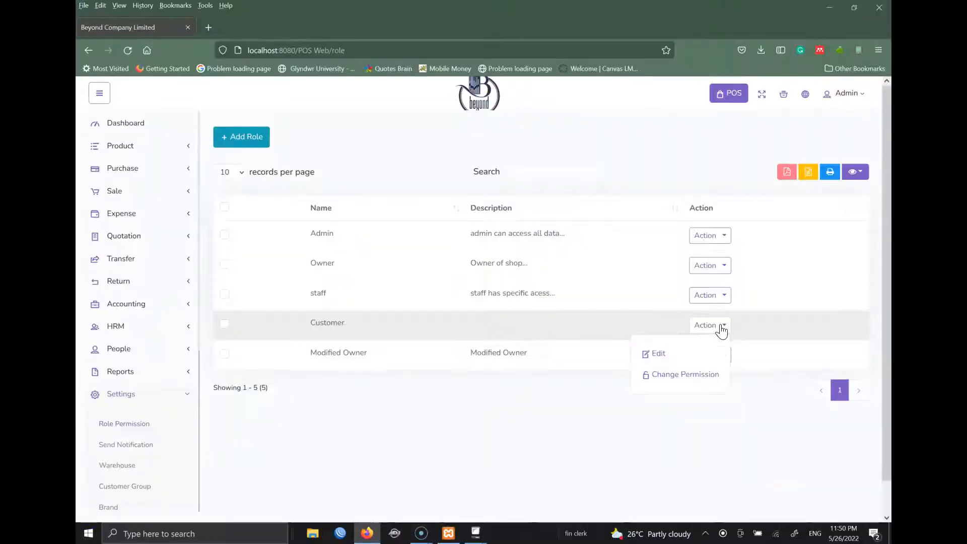
left_click(671, 375)
- Toggle the Customer role's Product permissions, leaving View, Add and Delete unticked, and submit
left_click(677, 372)
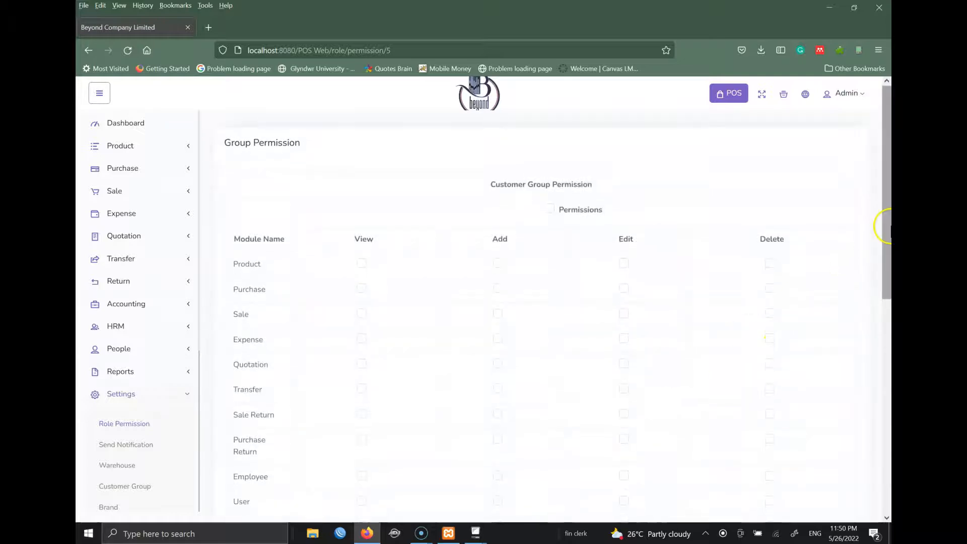
left_click_drag(890, 210, 879, 259)
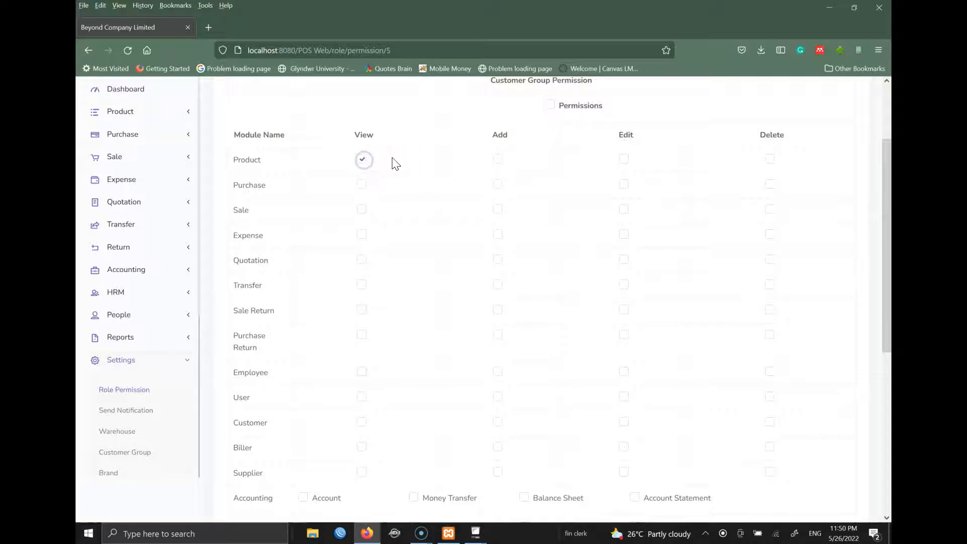
left_click(497, 159)
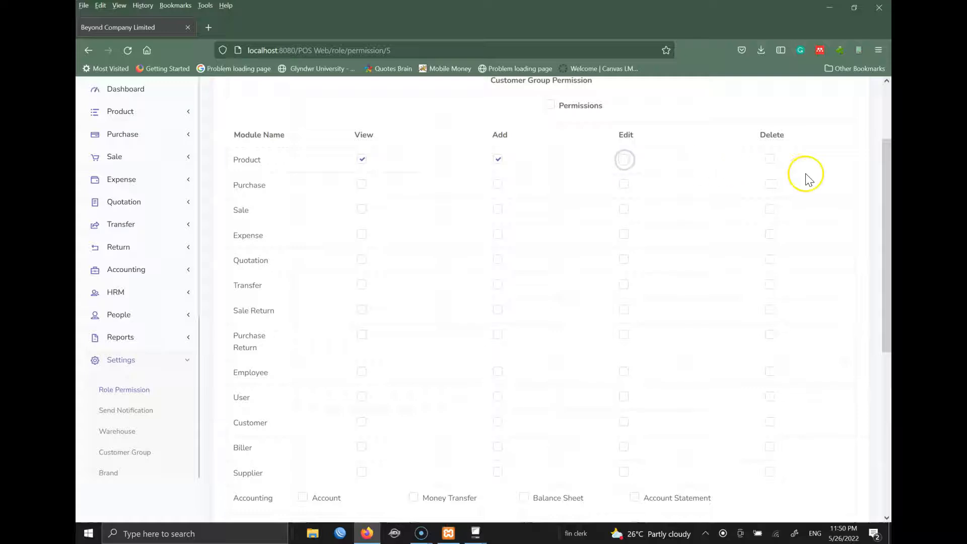
left_click(769, 160)
left_click(766, 161)
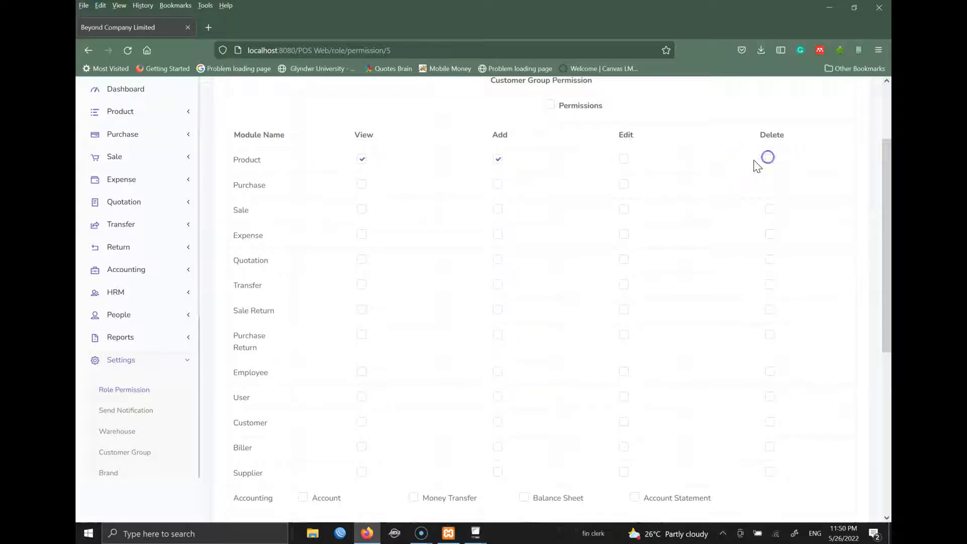
left_click(497, 160)
left_click(362, 159)
left_click_drag(883, 308, 884, 496)
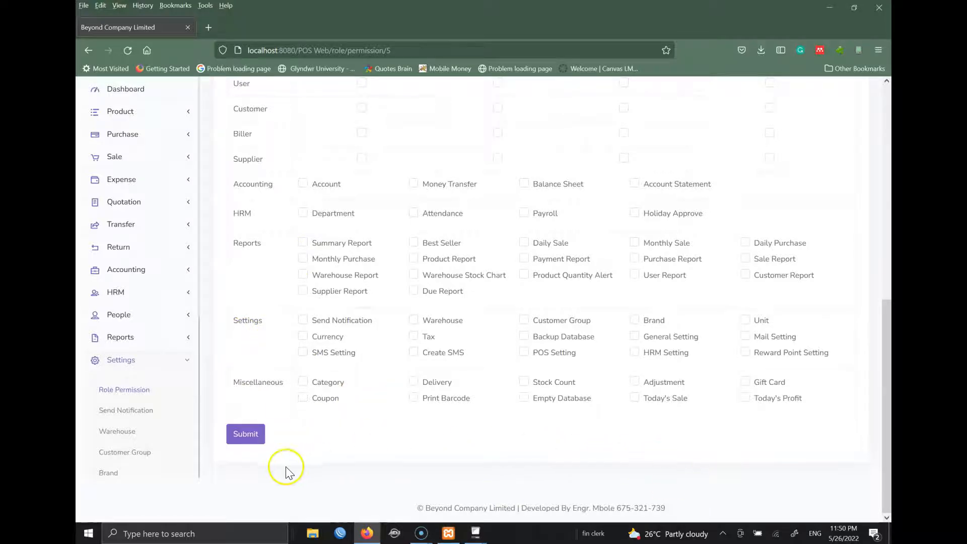
left_click(247, 436)
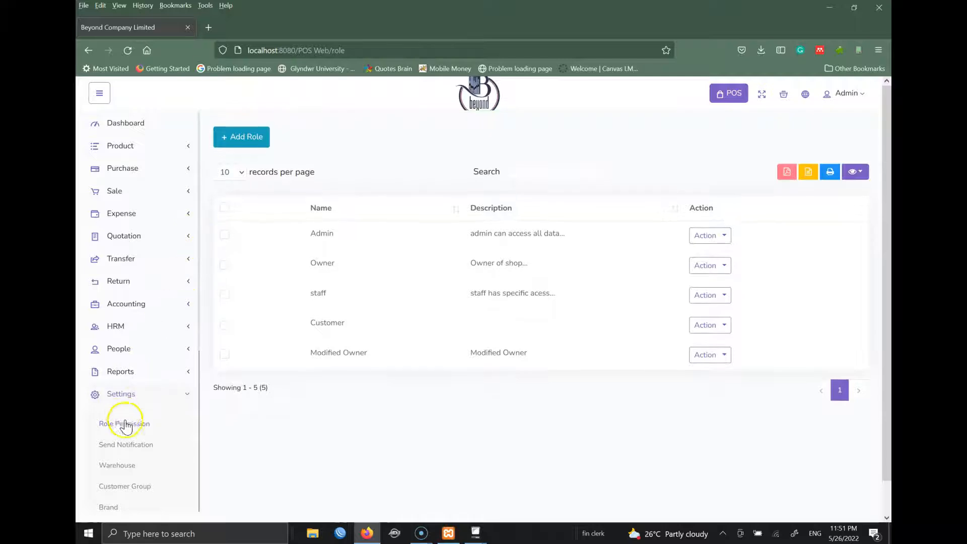
- Open the warehouse list and start a new warehouse named BEYOND with its phone number
left_click(125, 468)
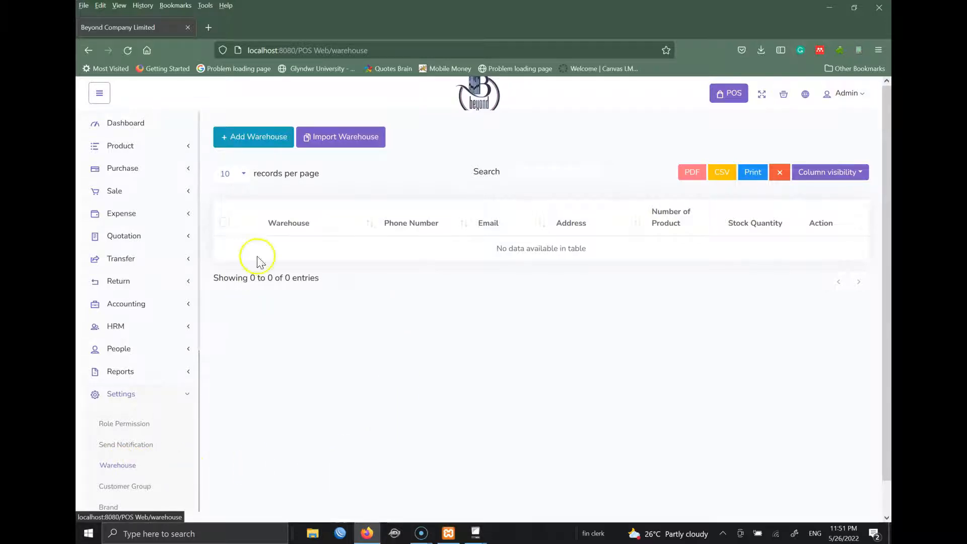
left_click(257, 140)
left_click(339, 186)
type("BEYOND")
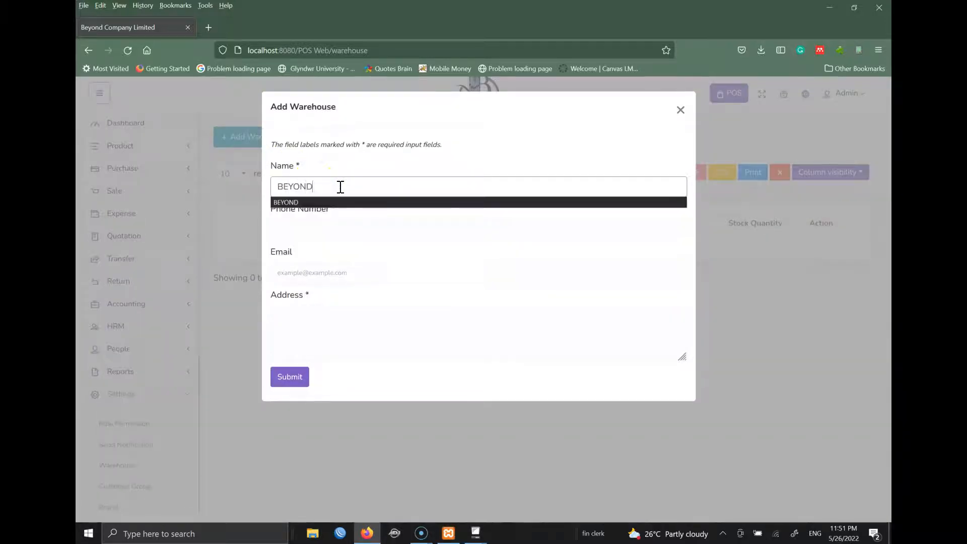
key("Tab")
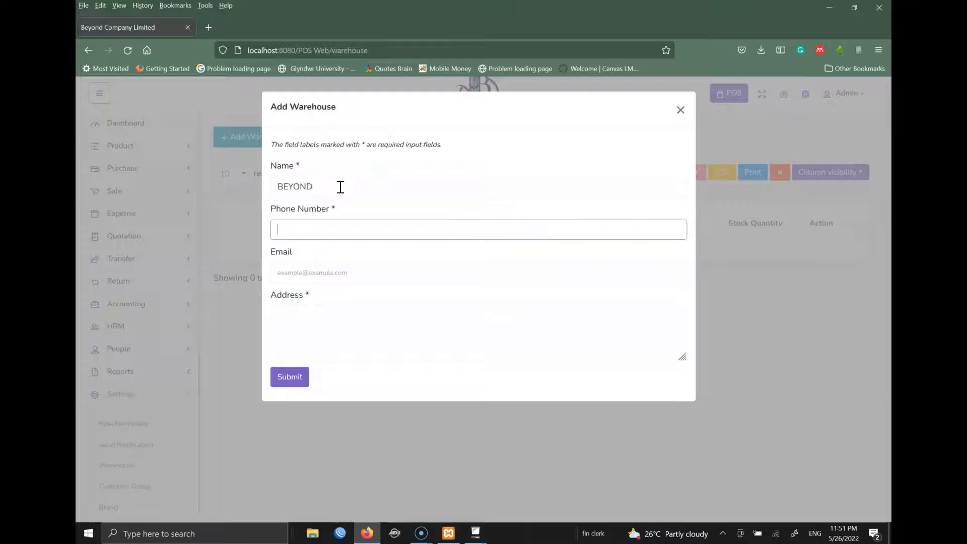
- Enter the company e-mail and save the BEYOND warehouse
key("Tab")
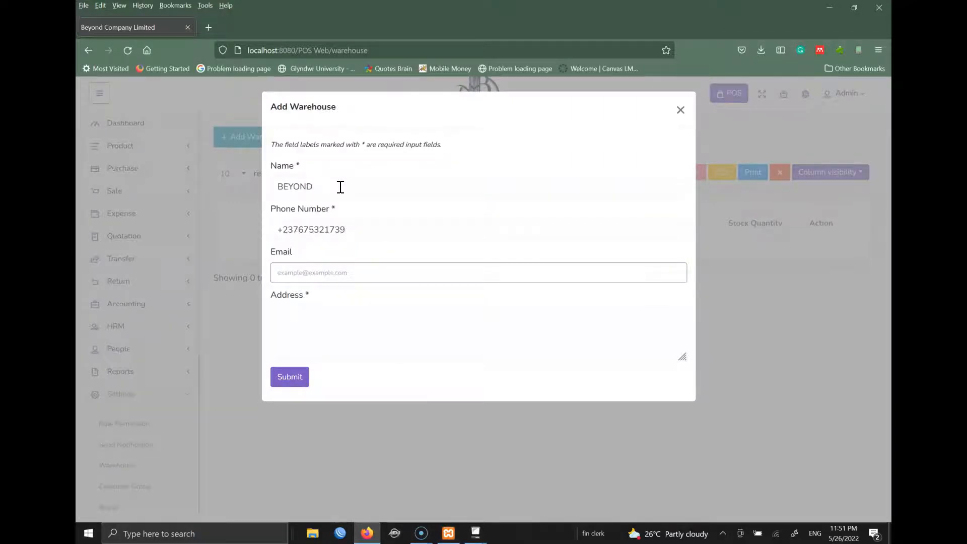
type("tefumbole")
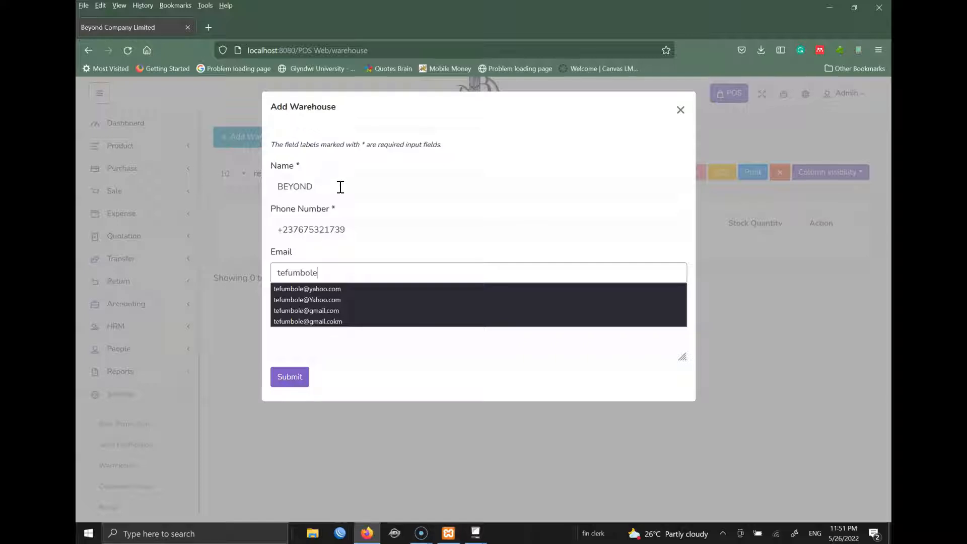
key("BackSpace")
key("BackSpace")
key("BackSpace")
key("BackSpace")
key("BackSpace")
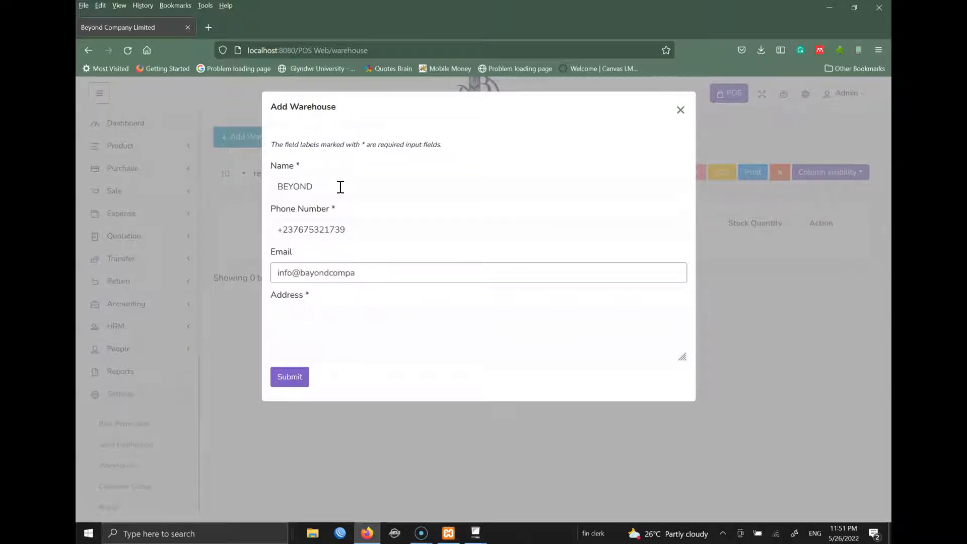
key("Tab")
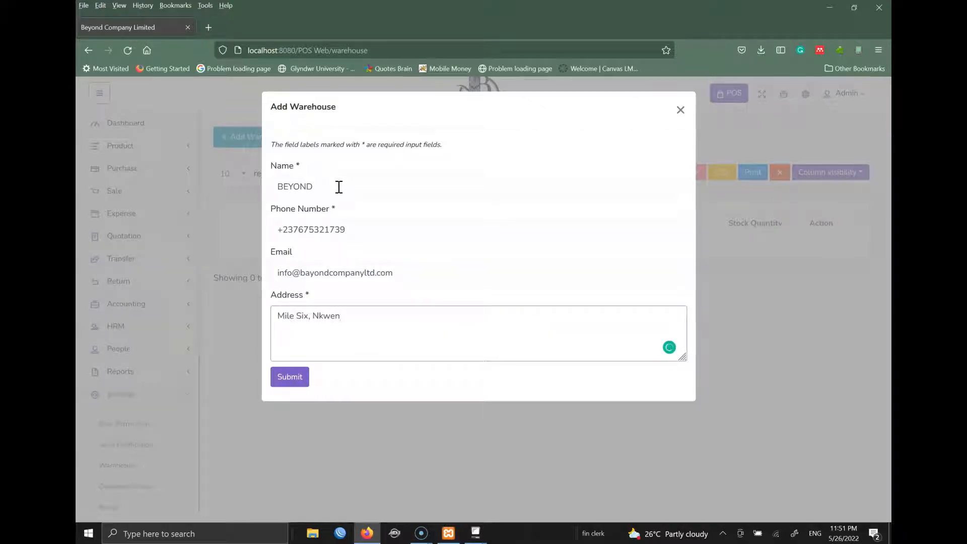
left_click(296, 384)
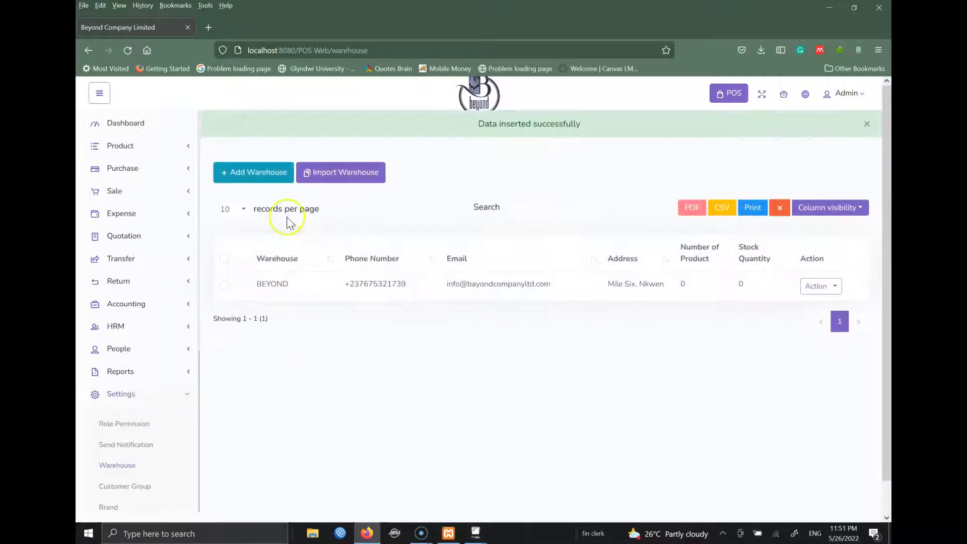
left_click(264, 169)
- Enter BEYOND-DOUALA as the new warehouse name with its phone number
left_click(328, 183)
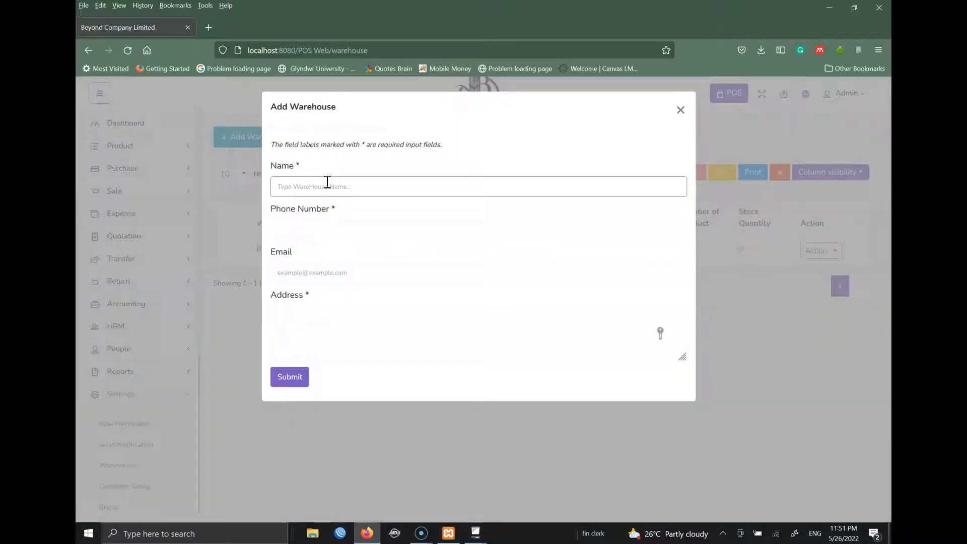
type("BEYOND")
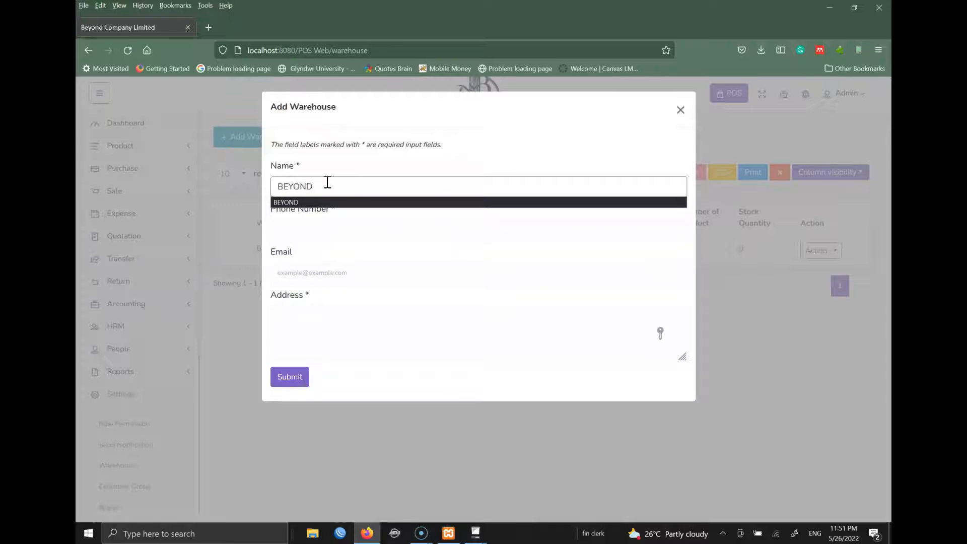
type("-DOUALA")
key("Tab")
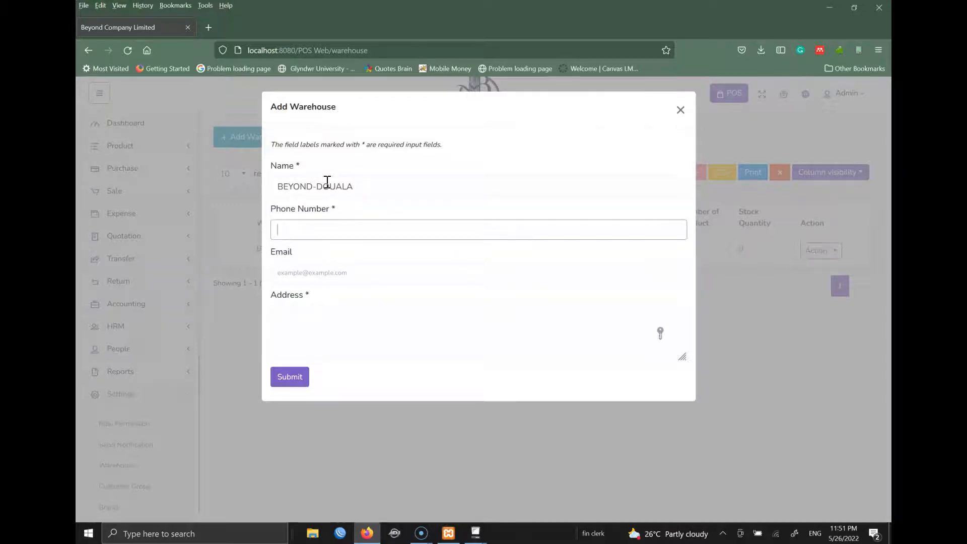
type("888338")
- Add the warehouse e-mail and the Douala address, then save it
key("Tab")
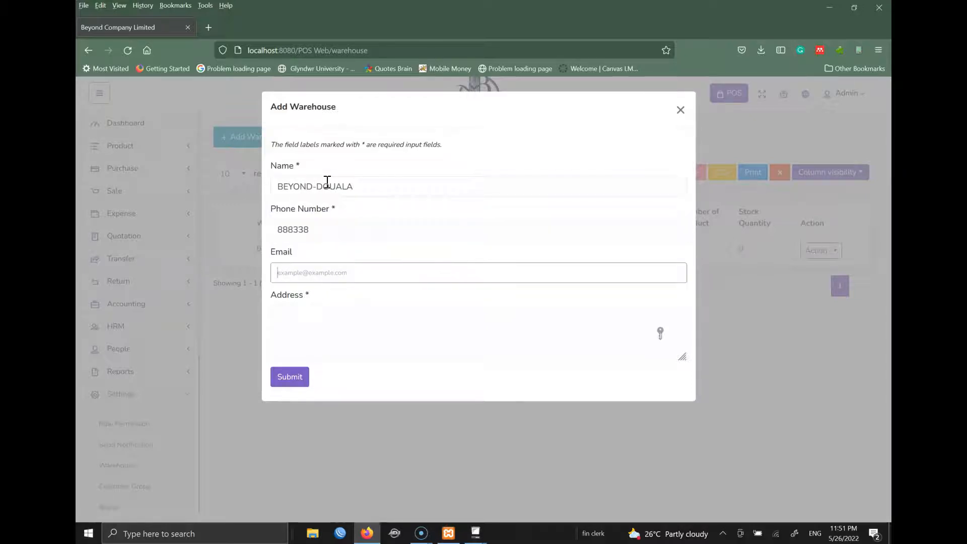
type("douaa")
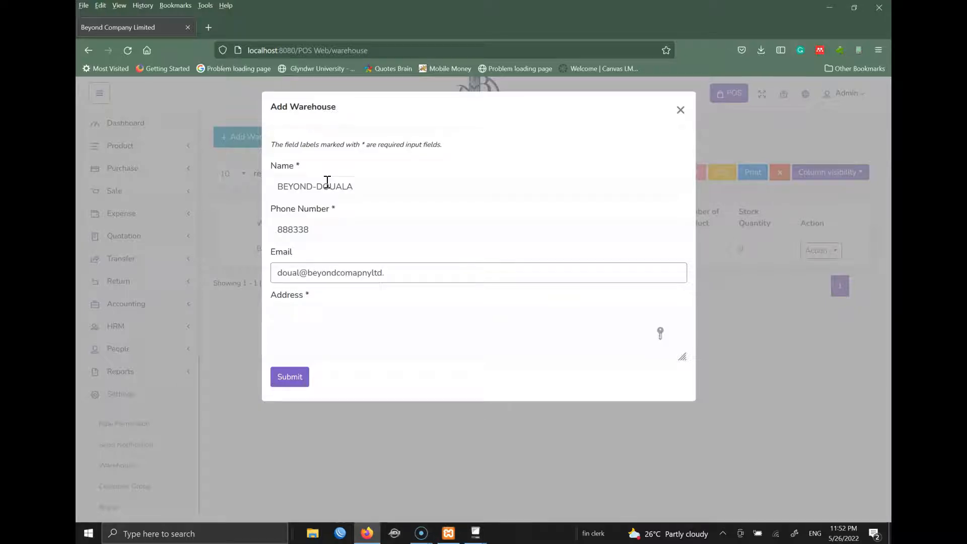
key("Tab")
type("Doual")
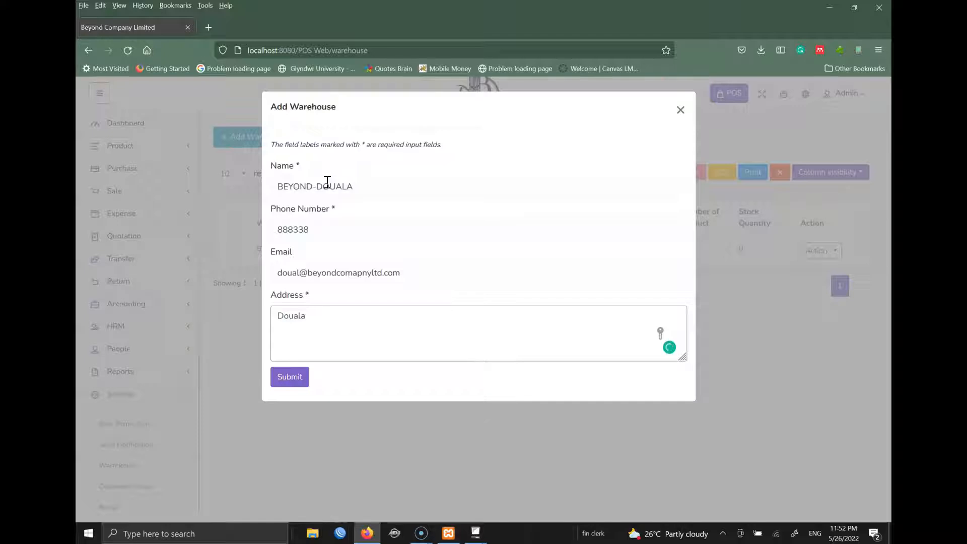
left_click(288, 379)
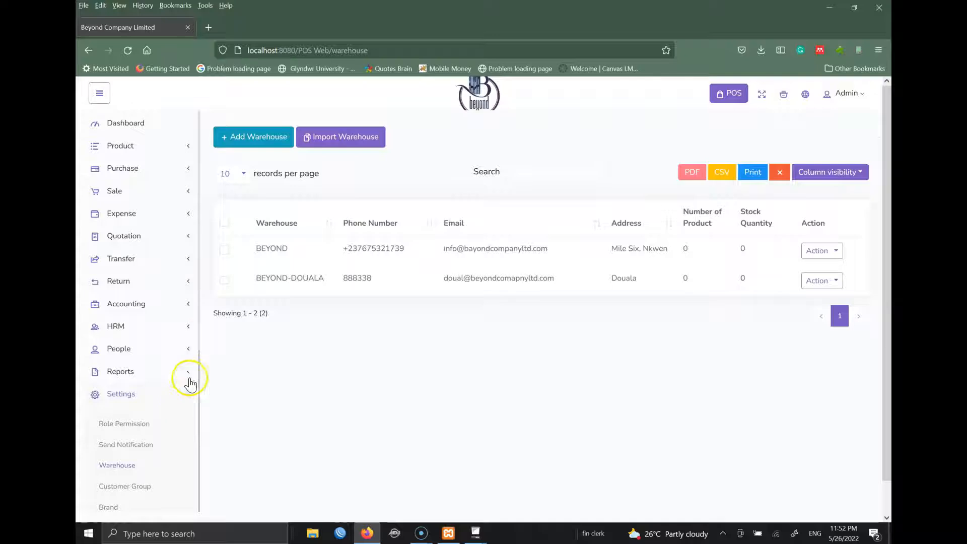
- Open the Customer Group settings page
left_click_drag(200, 330, 184, 410)
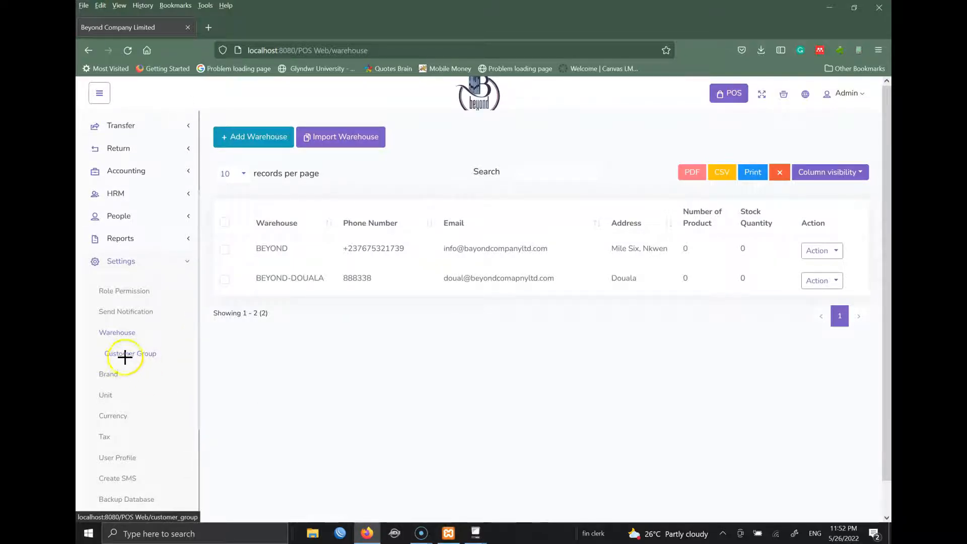
mouse_move(219, 288)
left_mouse_down()
mouse_move(161, 280)
mouse_move(110, 289)
left_mouse_up()
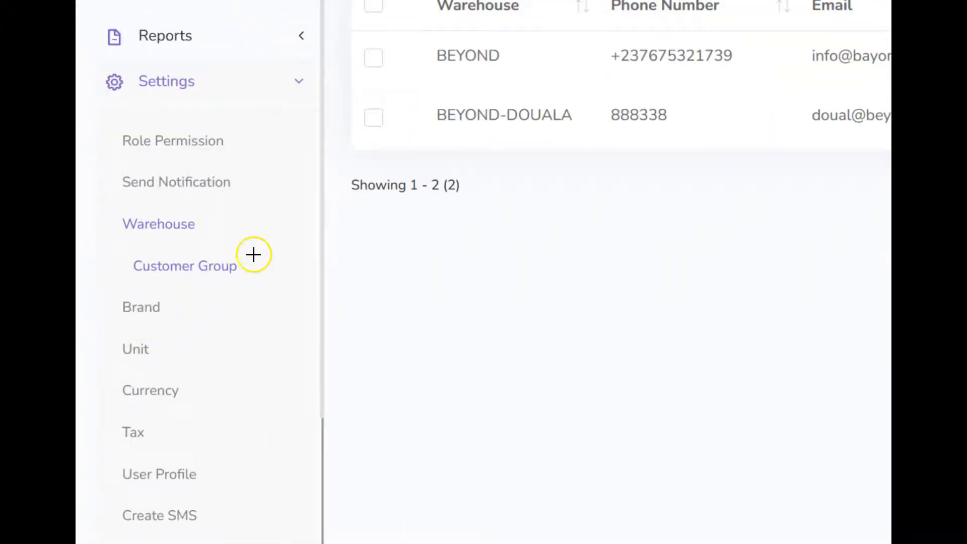
mouse_move(118, 252)
left_mouse_down()
mouse_move(121, 270)
mouse_move(186, 282)
mouse_move(242, 276)
mouse_move(262, 260)
mouse_move(253, 252)
left_mouse_up()
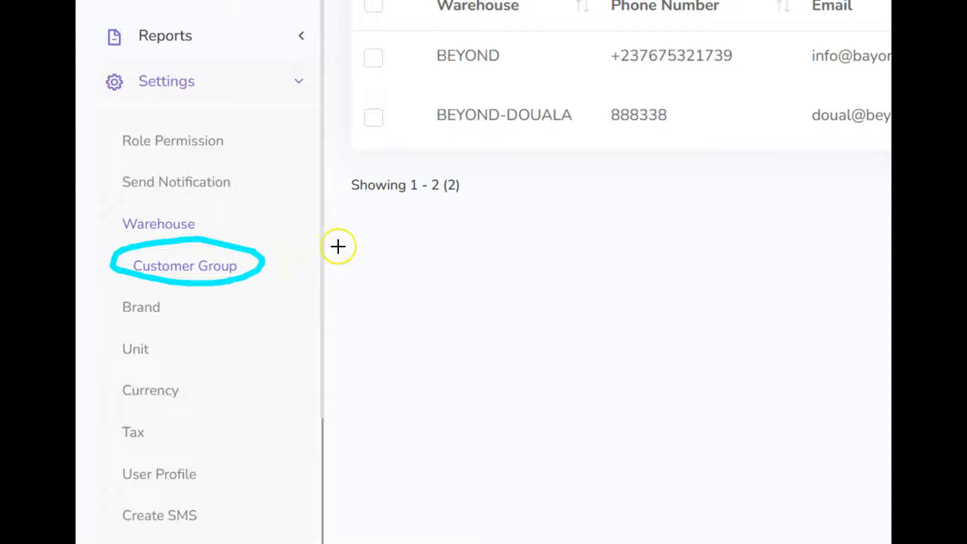
left_click(398, 226)
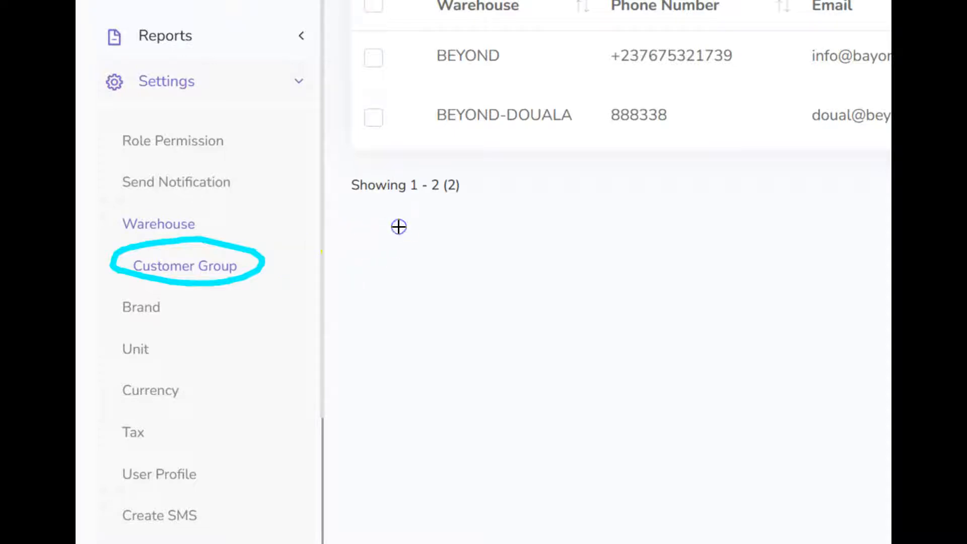
left_click(422, 8)
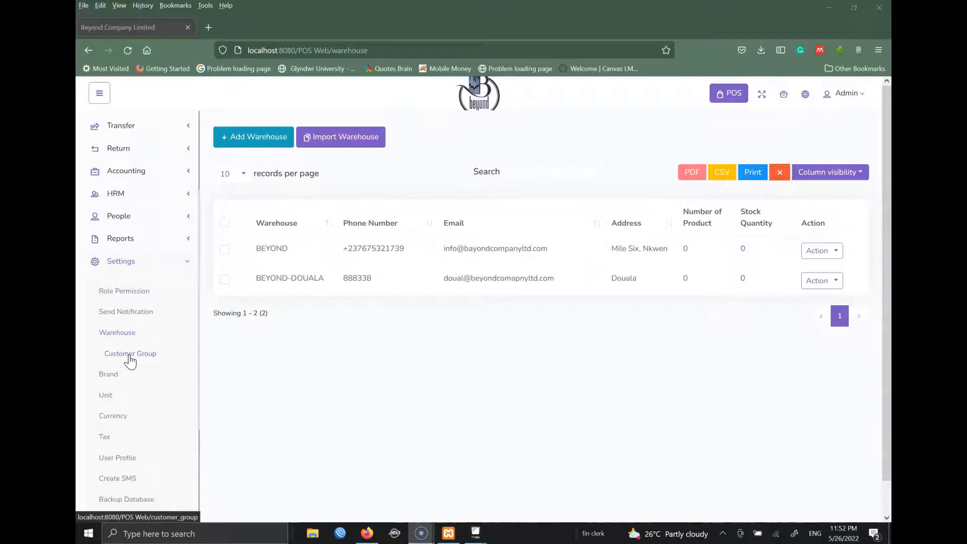
left_click(129, 354)
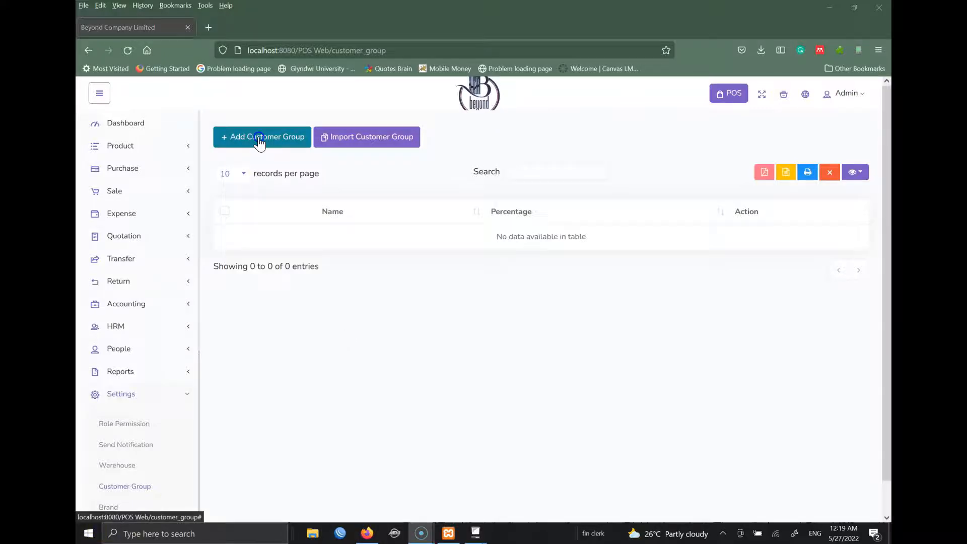
- Add customer group REGULAR at 0%
left_click(258, 137)
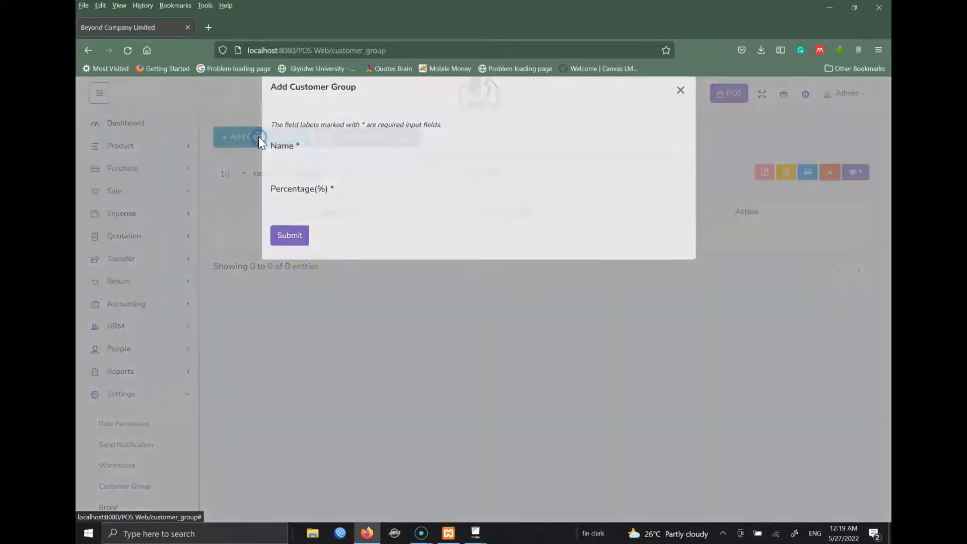
left_click(325, 182)
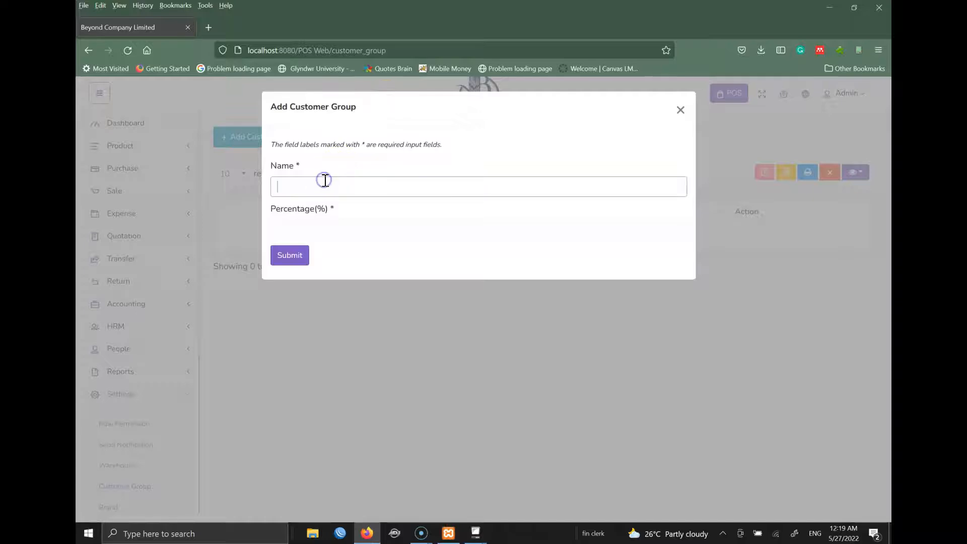
type("REGULAR")
left_click(304, 231)
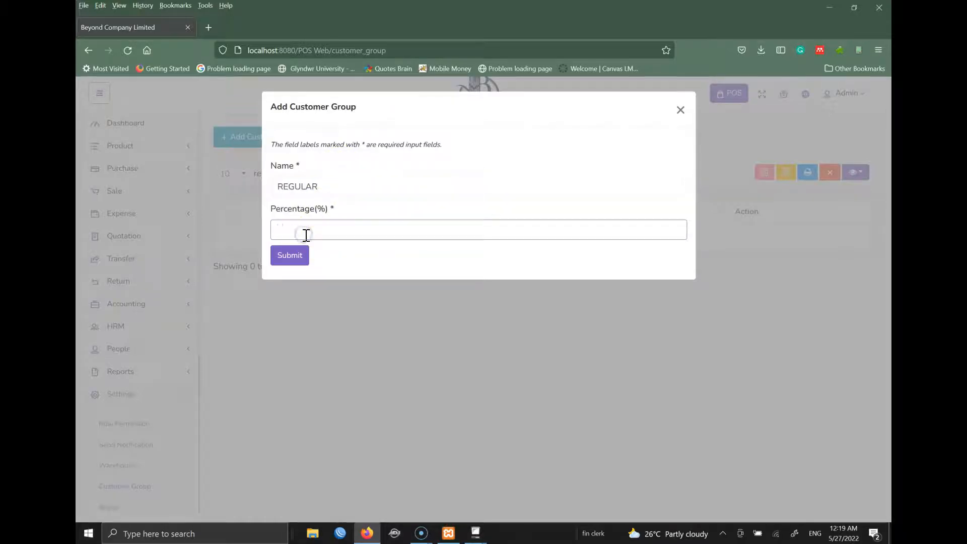
type("0")
left_click(288, 260)
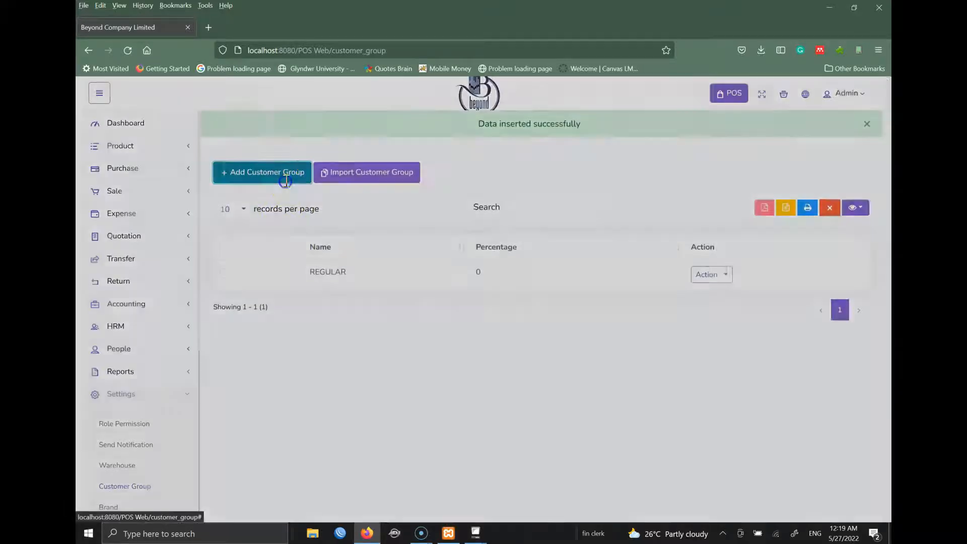
- Add customer group MIDDLEMAN at 5%
left_click(282, 171)
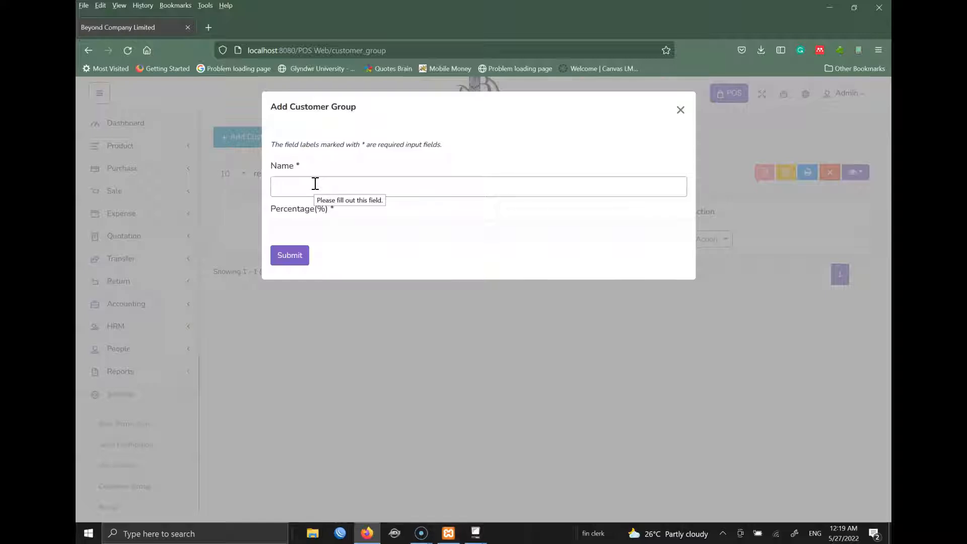
type("S")
key("BackSpace")
type("MIDDLEMAN")
key("Tab")
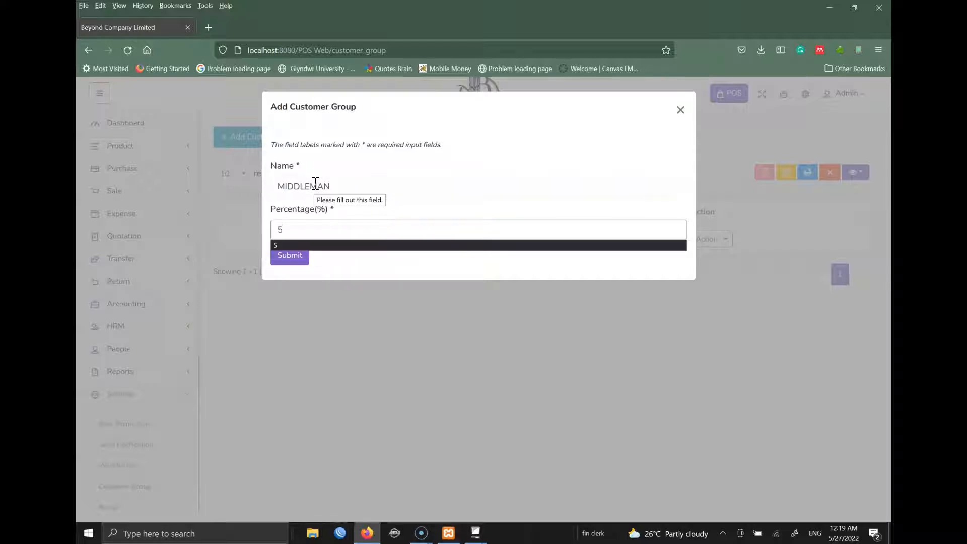
left_click(289, 257)
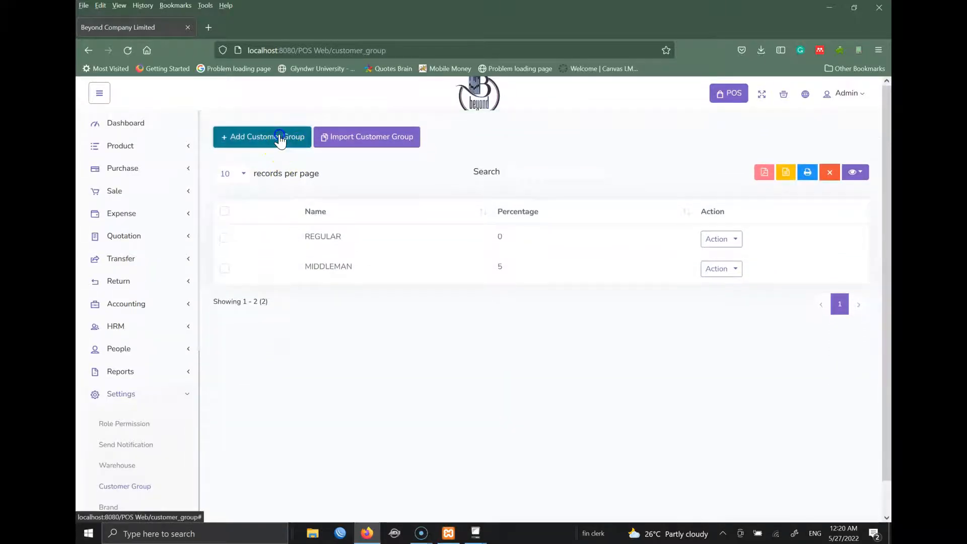
- Add customer group STAFF at 10%
left_click(277, 137)
left_click(339, 189)
type("STAFF")
key("Tab")
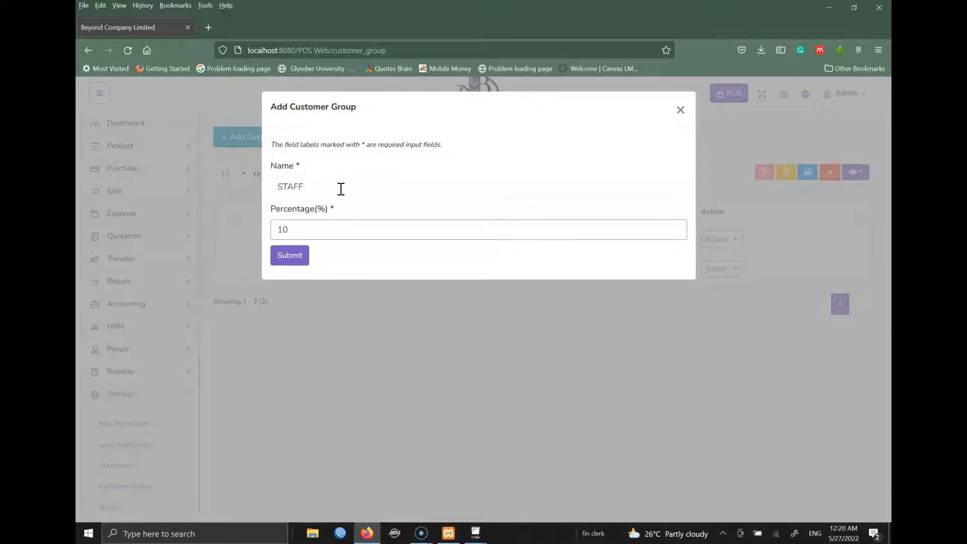
left_click(288, 262)
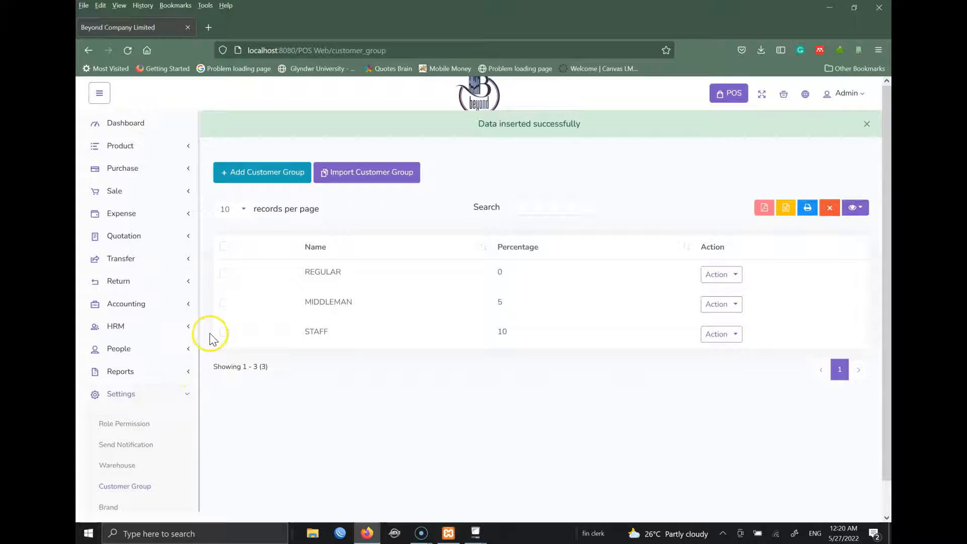
scroll(201, 329, "down", 2)
- Add brand BEYOND with the logo Beyond Transparent BG 1.png
scroll(196, 373, "down", 4)
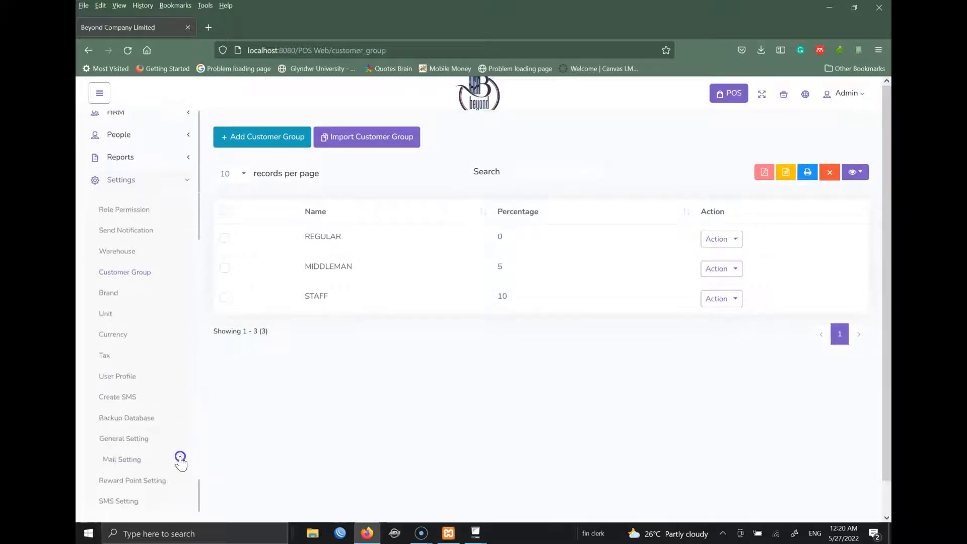
left_click(107, 291)
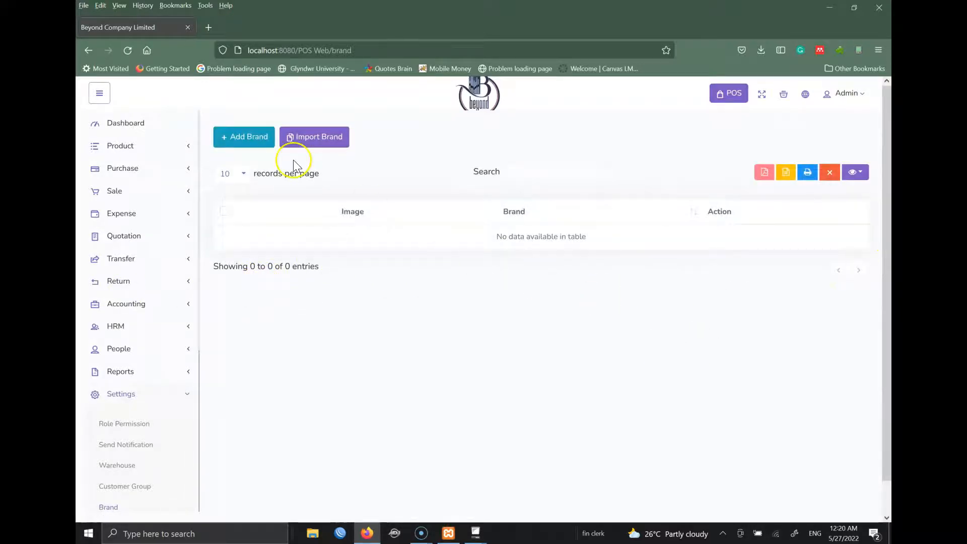
left_click(252, 137)
left_click(348, 187)
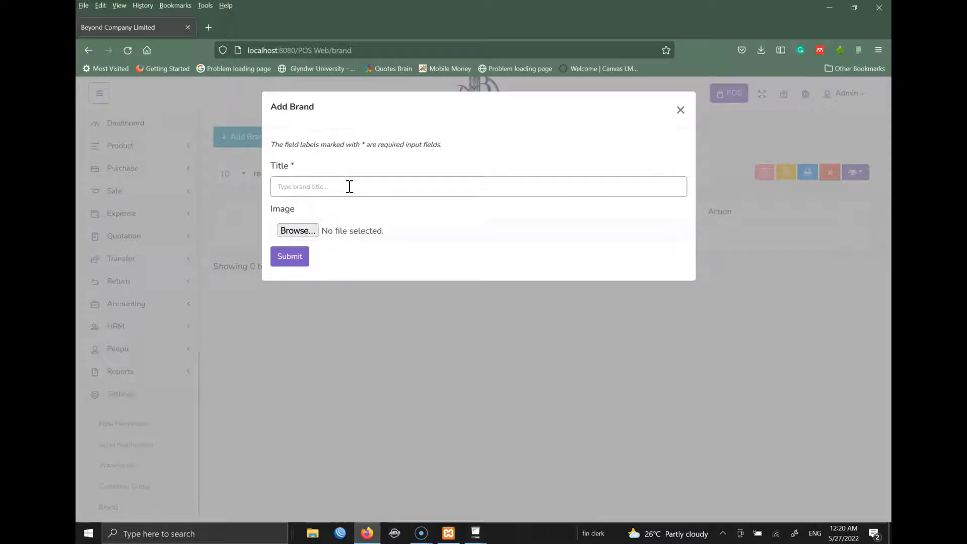
type("BEYO")
left_click(310, 231)
double_click(259, 252)
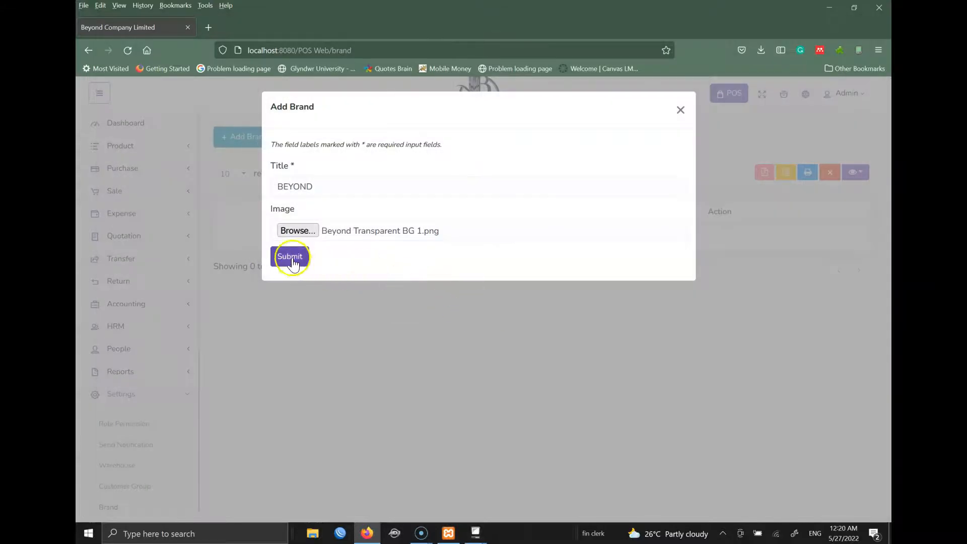
left_click(292, 260)
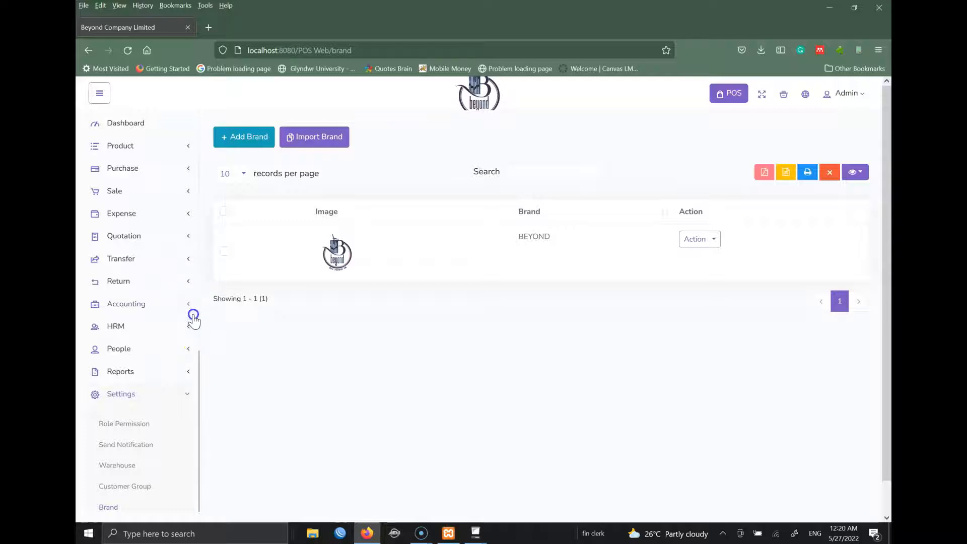
left_click_drag(201, 306, 187, 447)
left_click(106, 289)
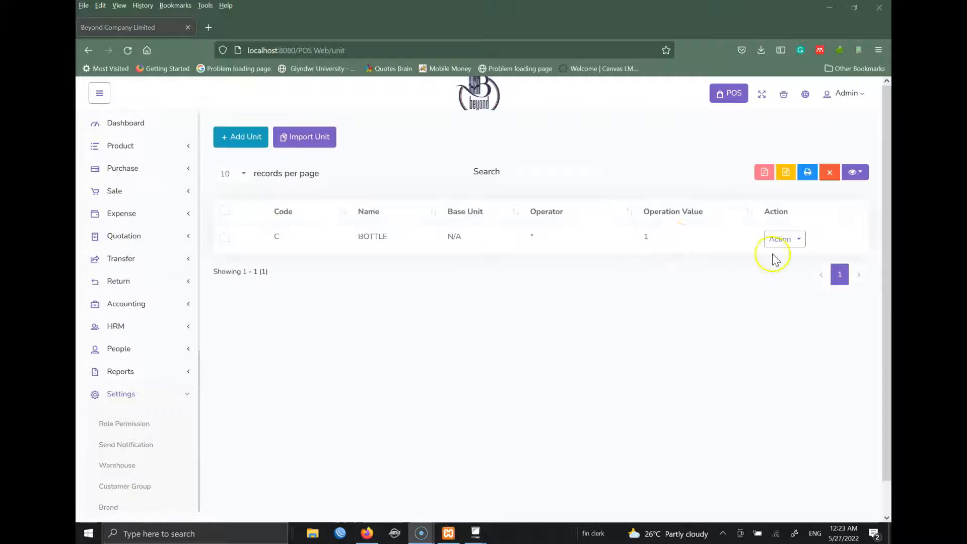
- Change the BOTTLE unit's code from C to B and save it
left_click(779, 242)
left_click(748, 192)
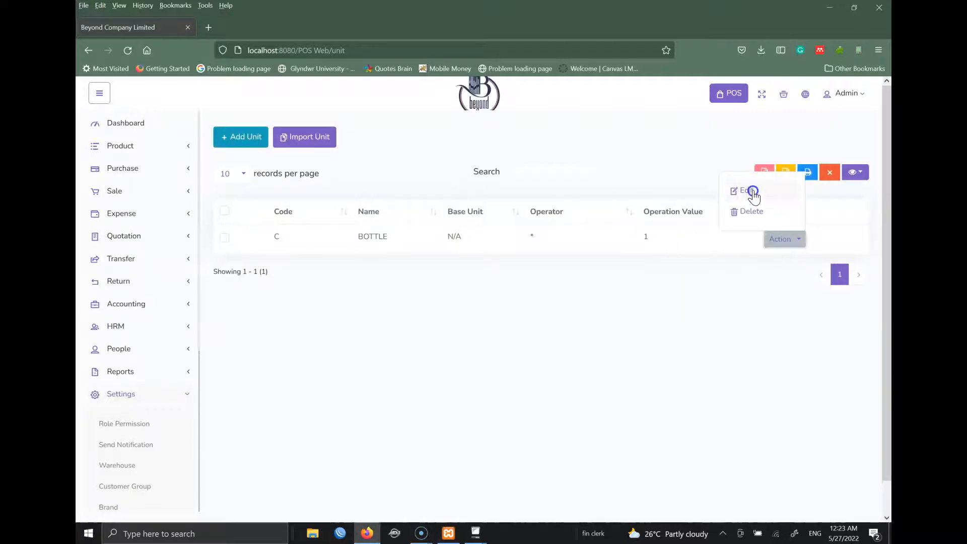
left_click_drag(333, 191, 272, 199)
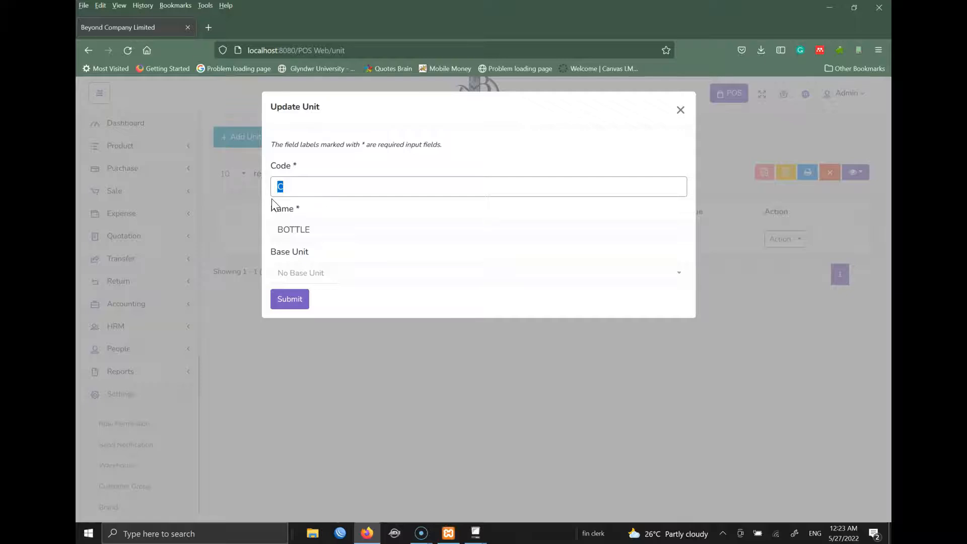
type("B")
left_click(291, 297)
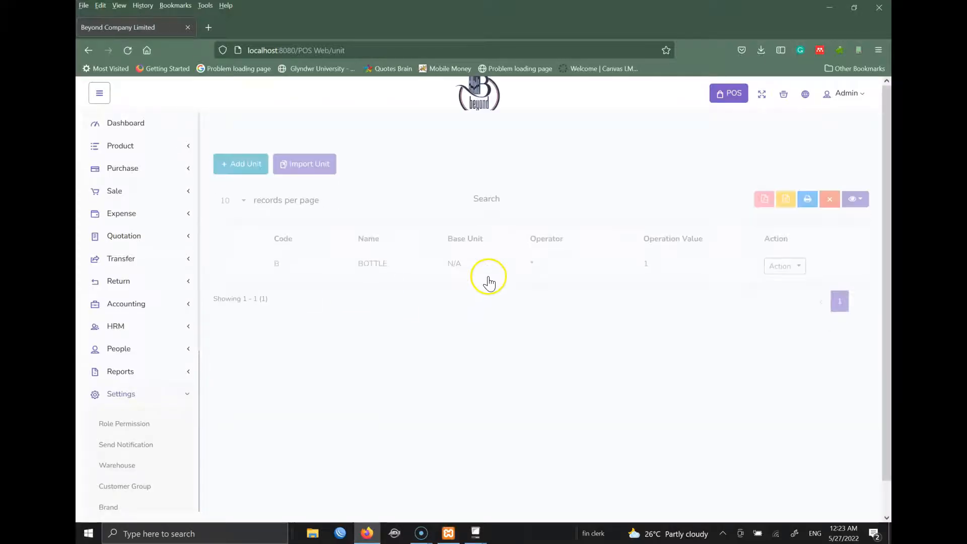
scroll(489, 282, "down", 1)
- Start a new unit with code C, name CRE… and base unit BOTTLE
left_click(247, 145)
left_click(296, 181)
type("C")
left_click(280, 227)
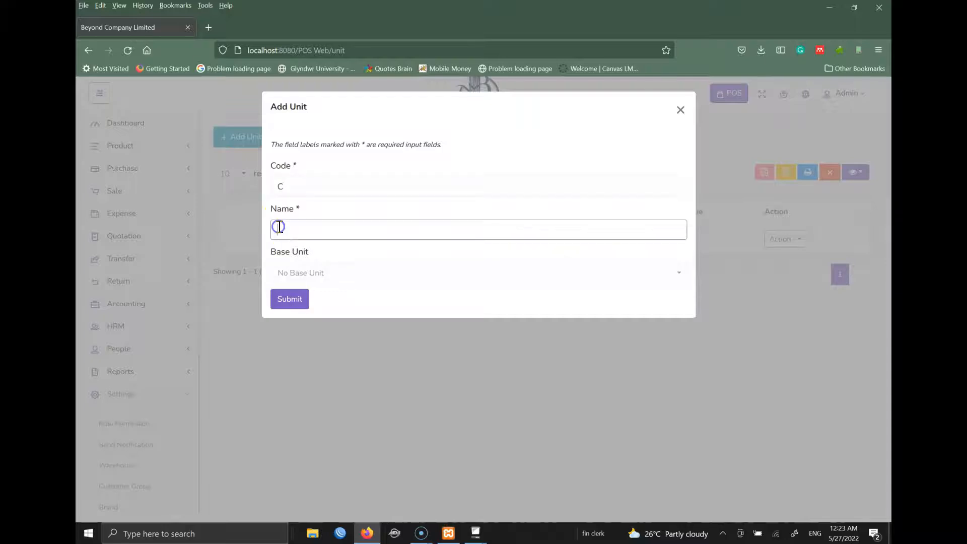
type("CREATE")
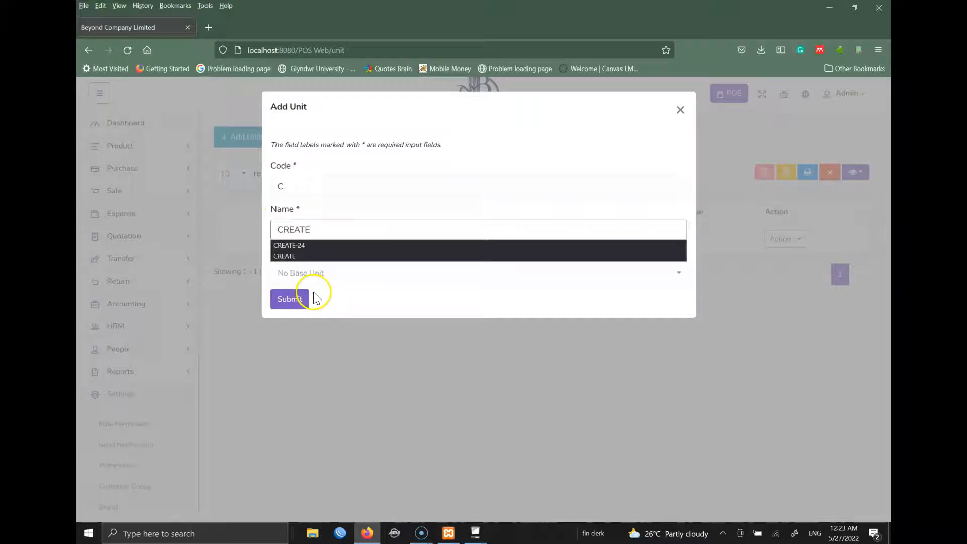
left_click(341, 274)
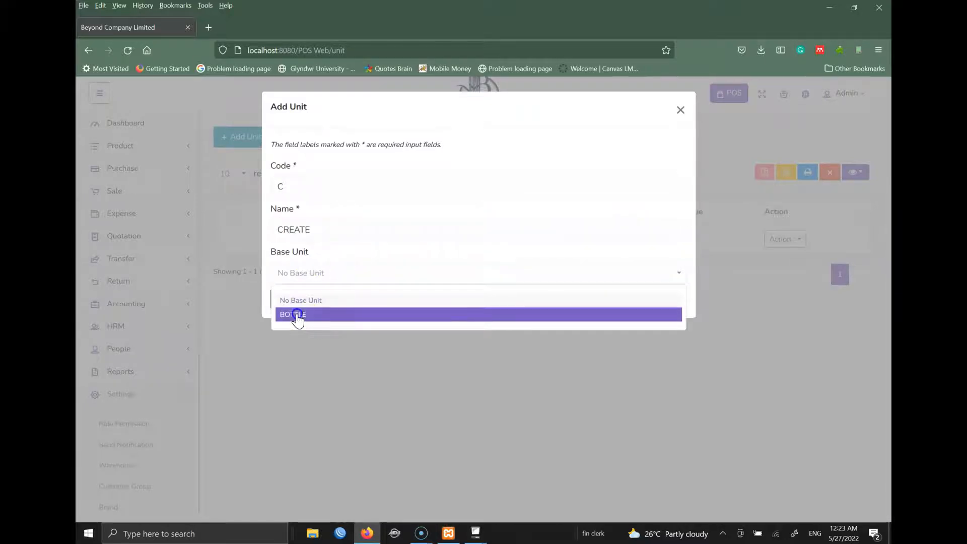
left_click(333, 263)
left_click(345, 279)
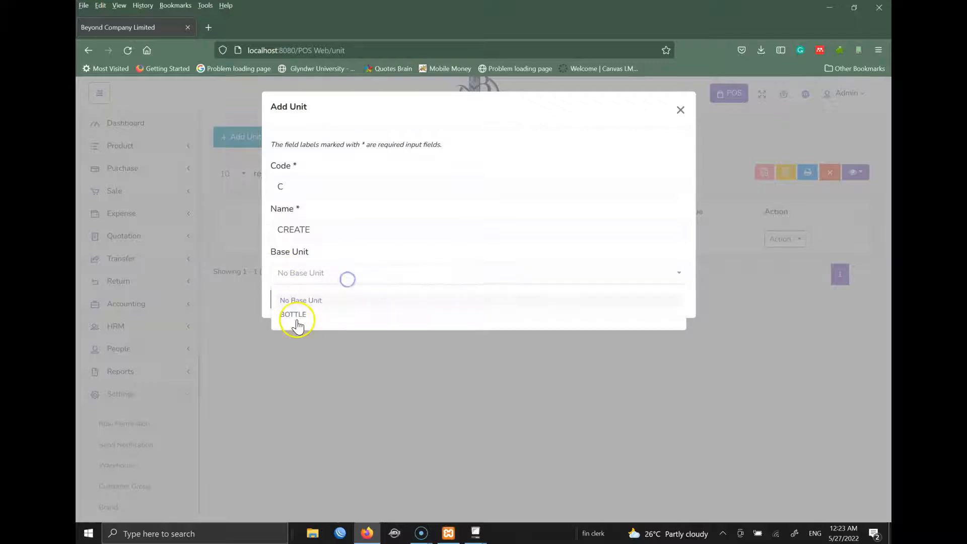
left_click(300, 315)
- Set operator * with value 24, complete the name CREATE-24, and save the unit
left_click(296, 357)
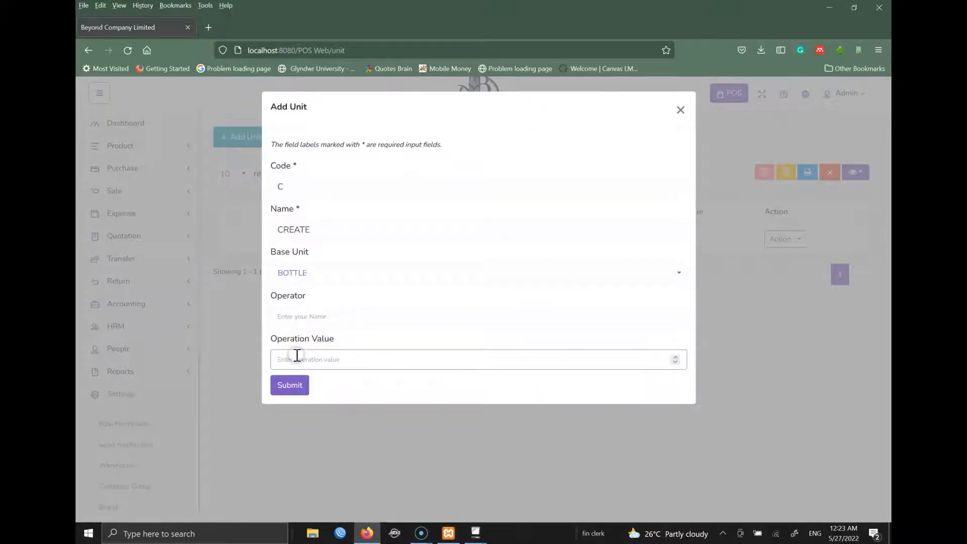
left_click(306, 315)
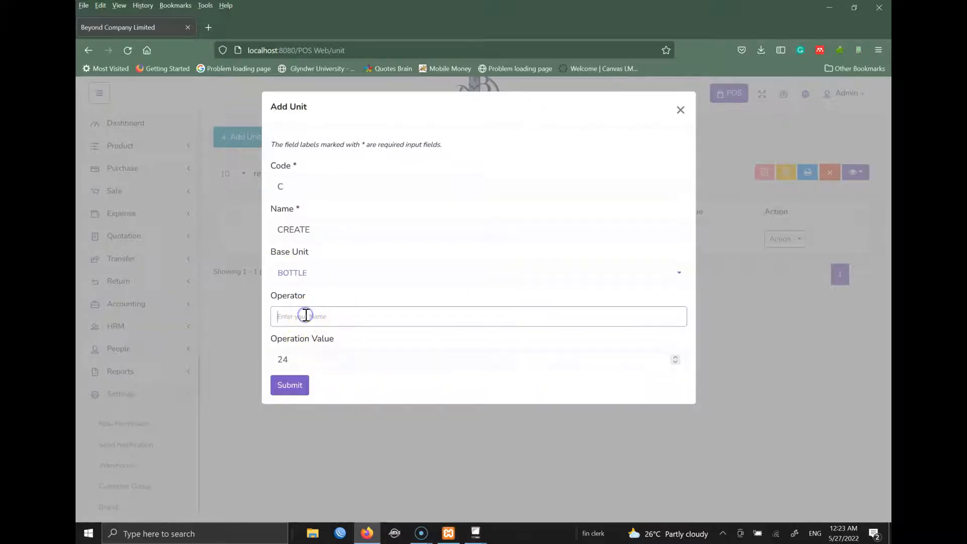
type("*")
left_click(425, 295)
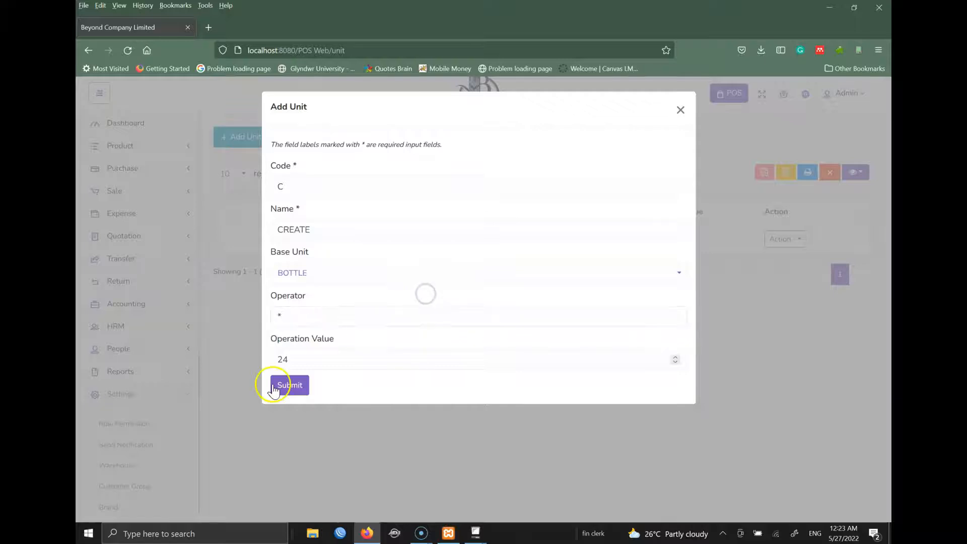
left_click(335, 229)
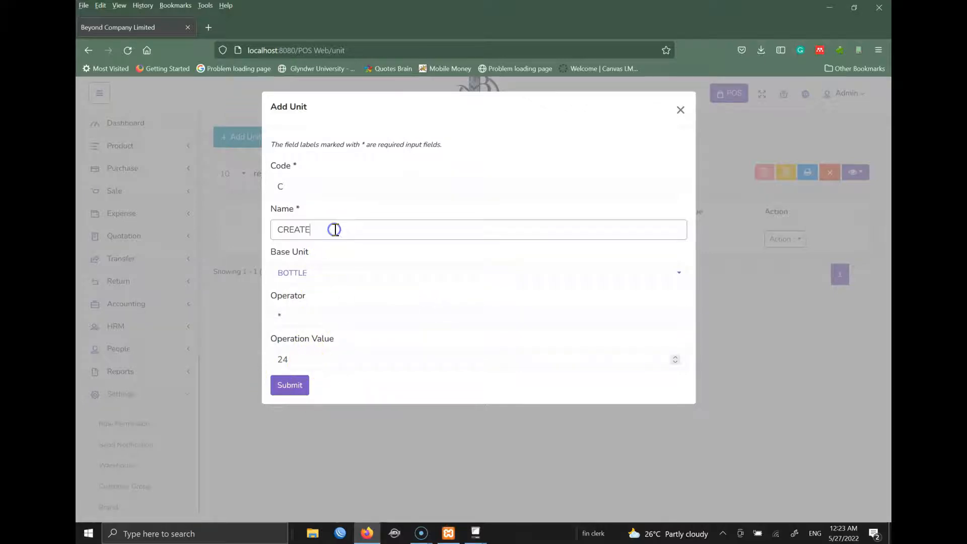
type("-24")
left_click(380, 201)
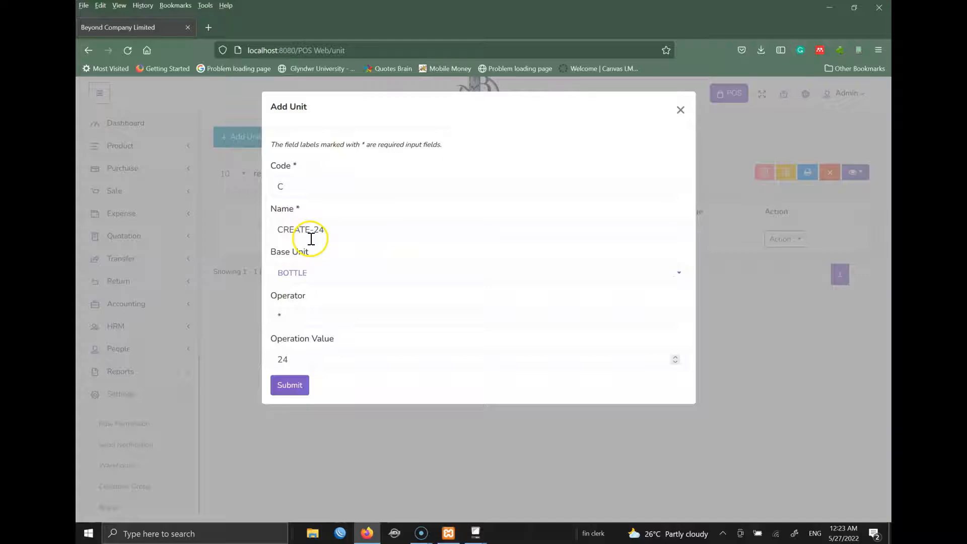
left_click(286, 385)
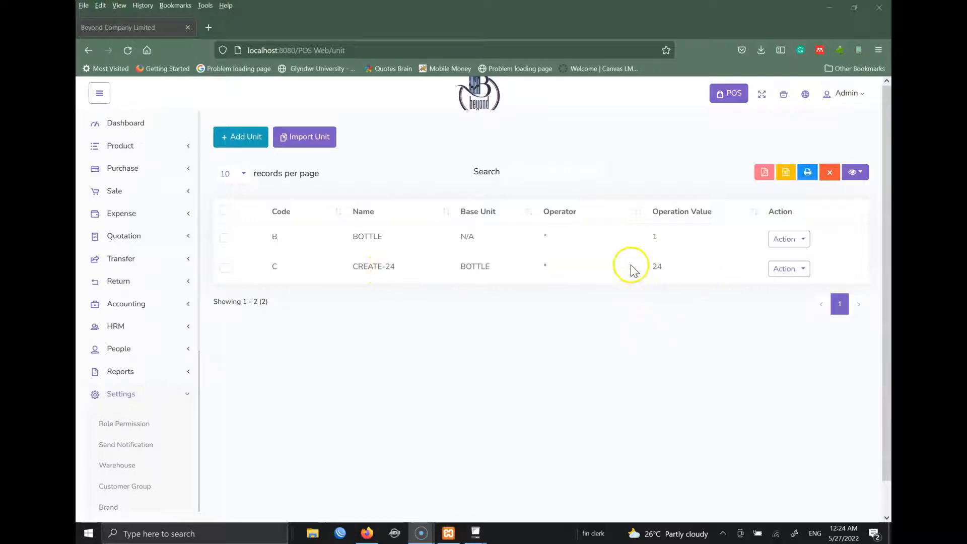
- Start a new unit with code C12 and name CREATE-12
left_click(234, 137)
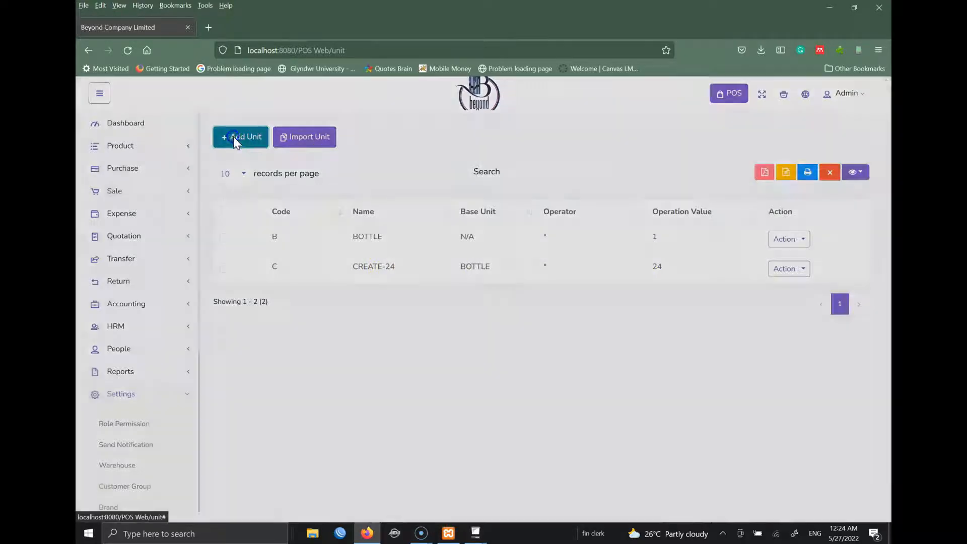
left_click(311, 188)
type("C")
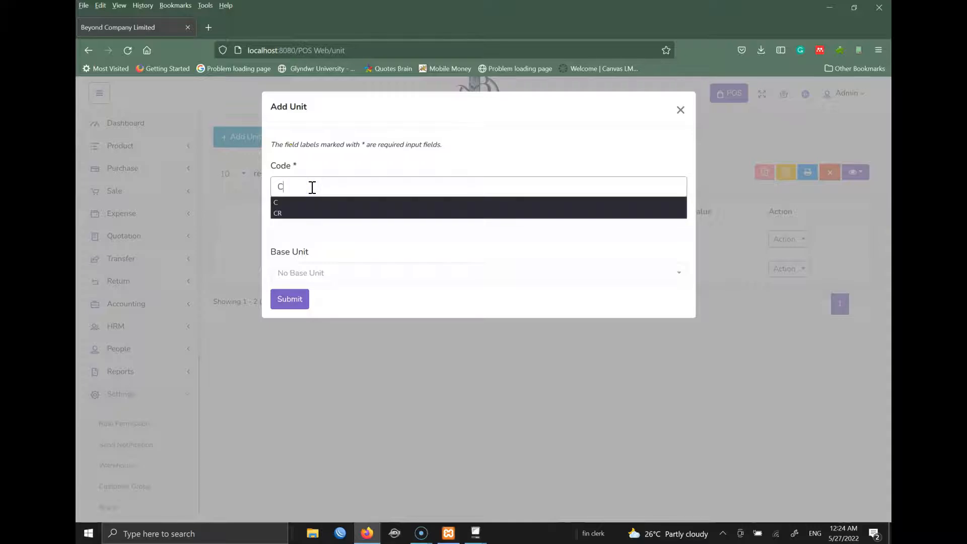
type("24")
key("BackSpace")
key("BackSpace")
type("12")
left_click(305, 231)
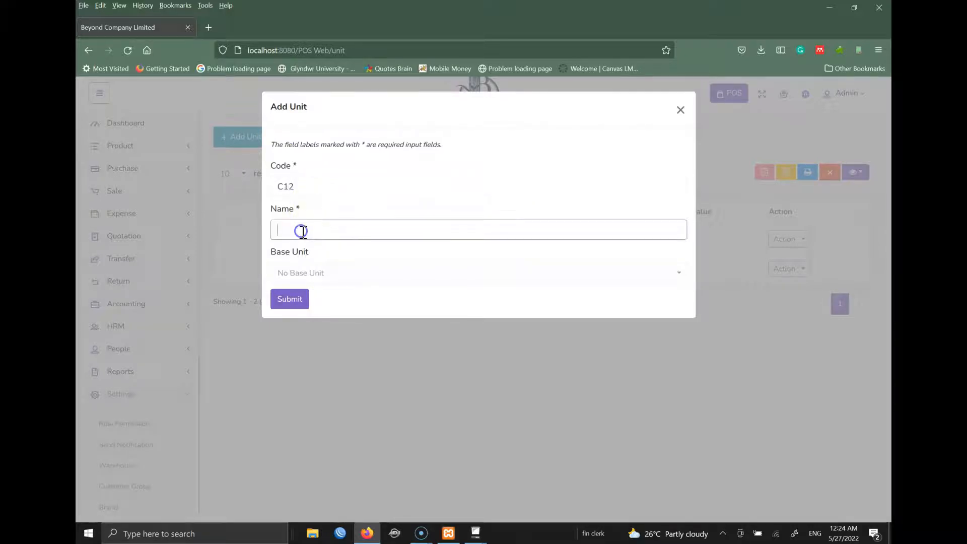
type("CREATE-12")
key("Tab")
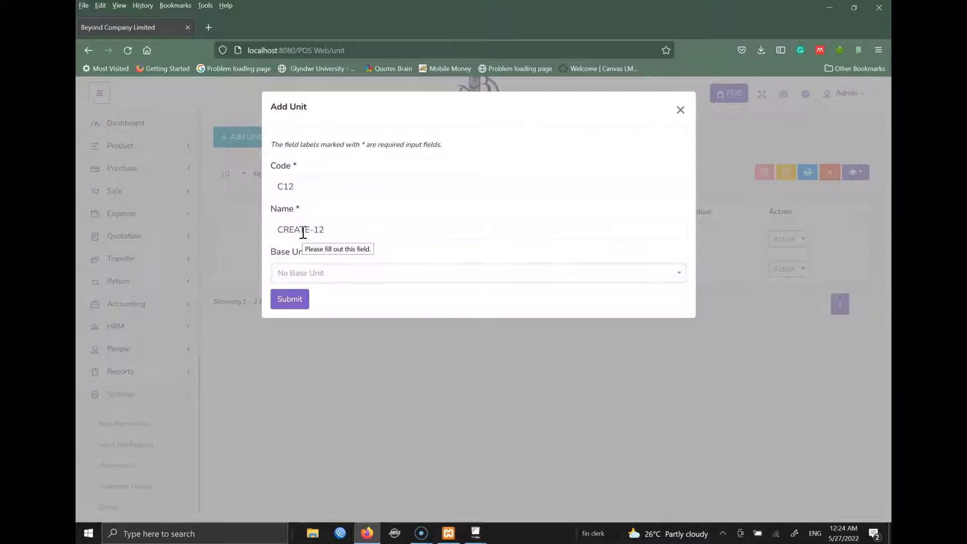
- Define CREATE-12 as 12 × BOTTLE (operator *, value 12) and save it
left_click(329, 277)
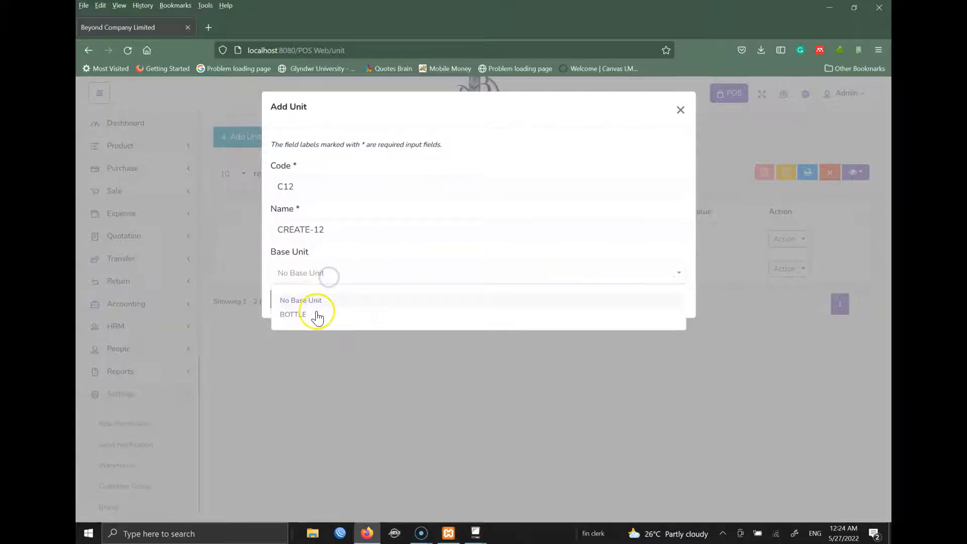
left_click(302, 317)
left_click(301, 357)
type("12")
left_click(296, 316)
type("*")
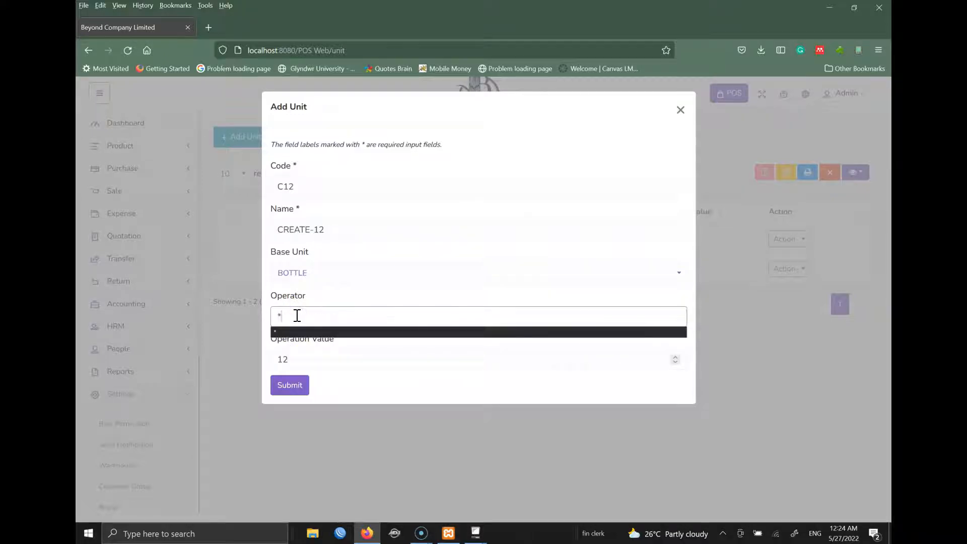
left_click(290, 387)
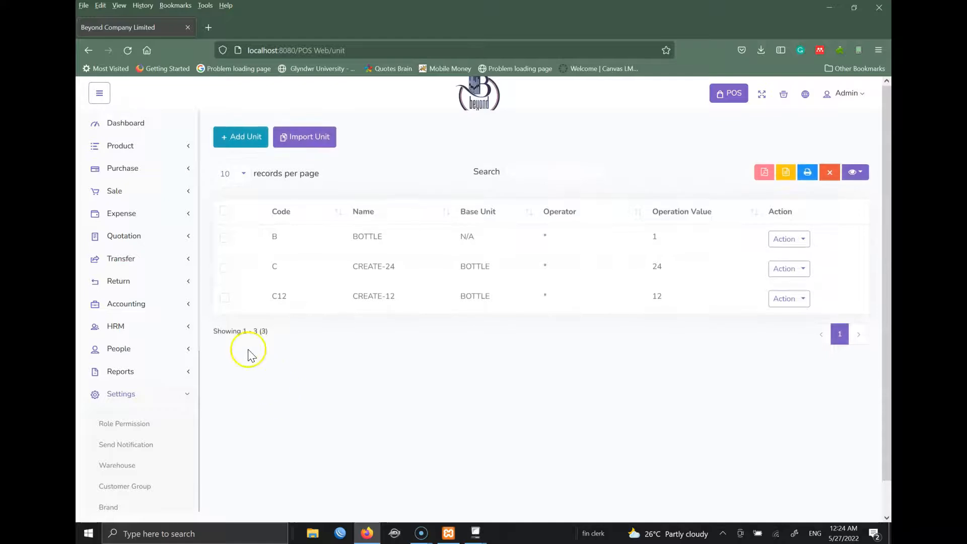
left_click_drag(200, 312, 193, 439)
- Pass through the Currency settings page, then open the Tax settings page from the sidebar
left_click(120, 325)
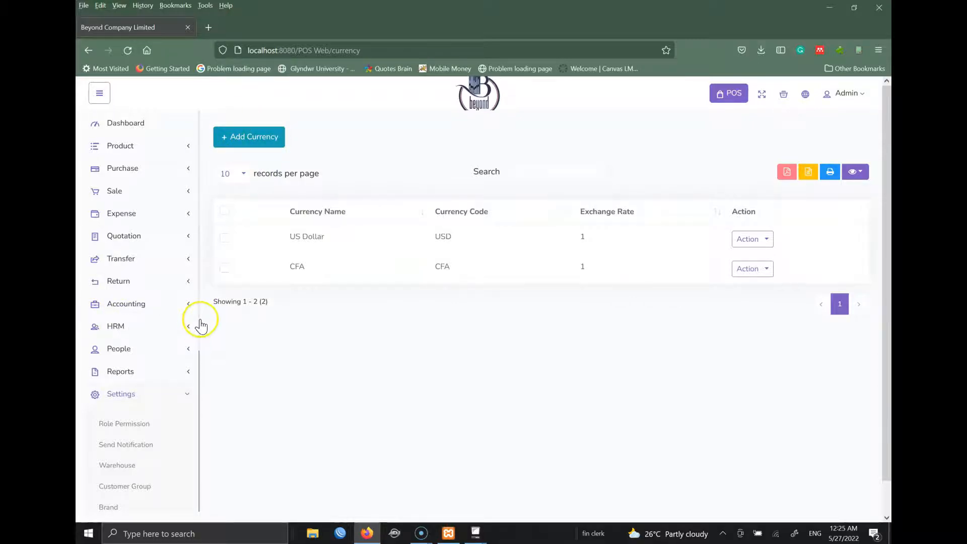
left_click_drag(201, 326, 203, 479)
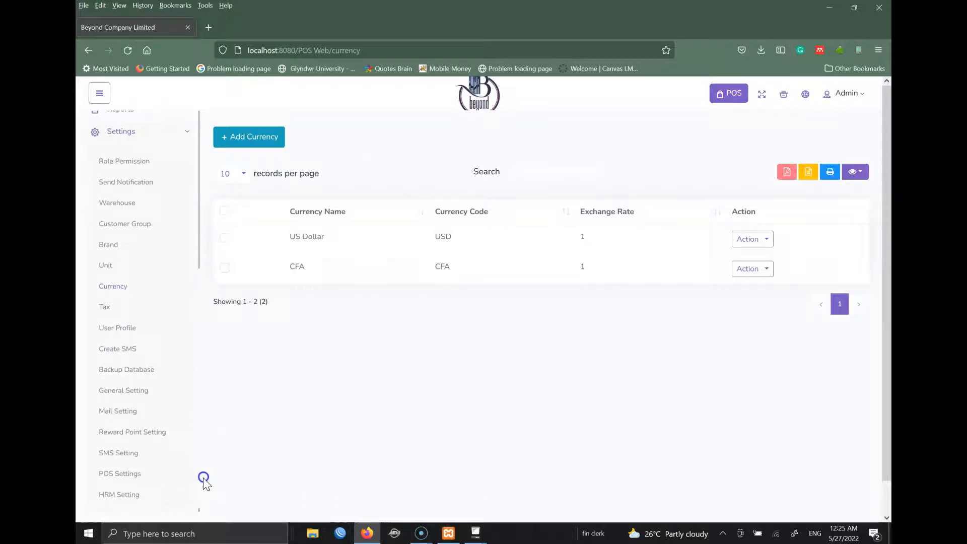
left_click(109, 304)
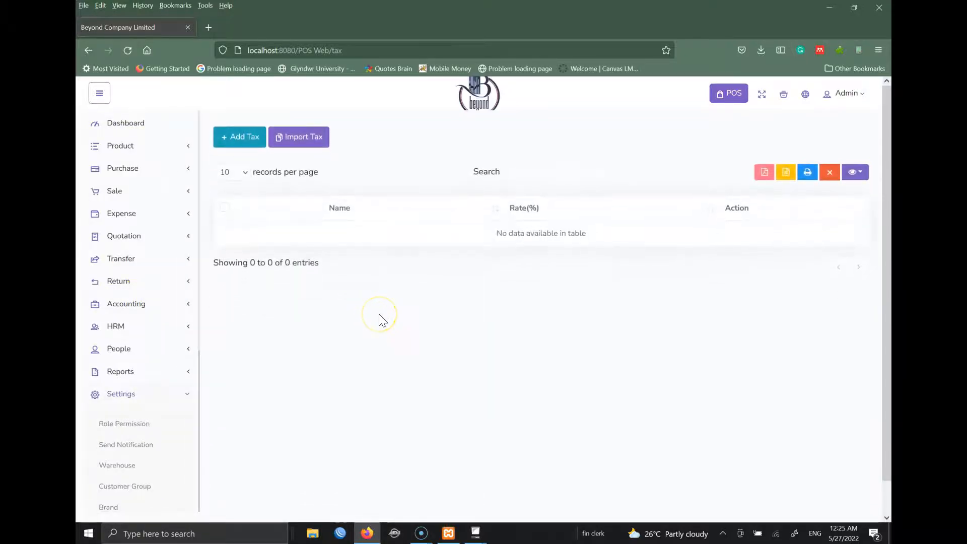
- Add a VAT tax with a 19.25% rate
left_click(237, 135)
left_click(325, 187)
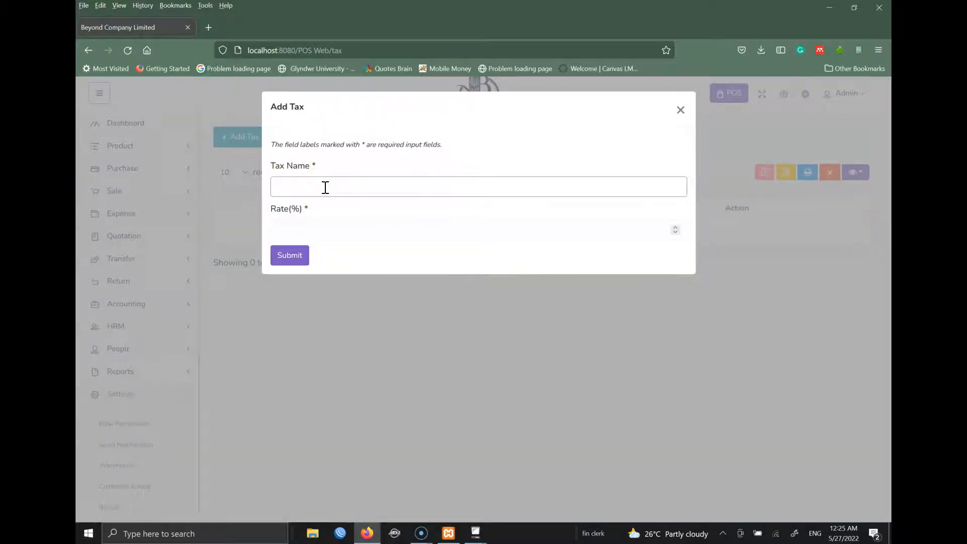
type("VAT")
key("Tab")
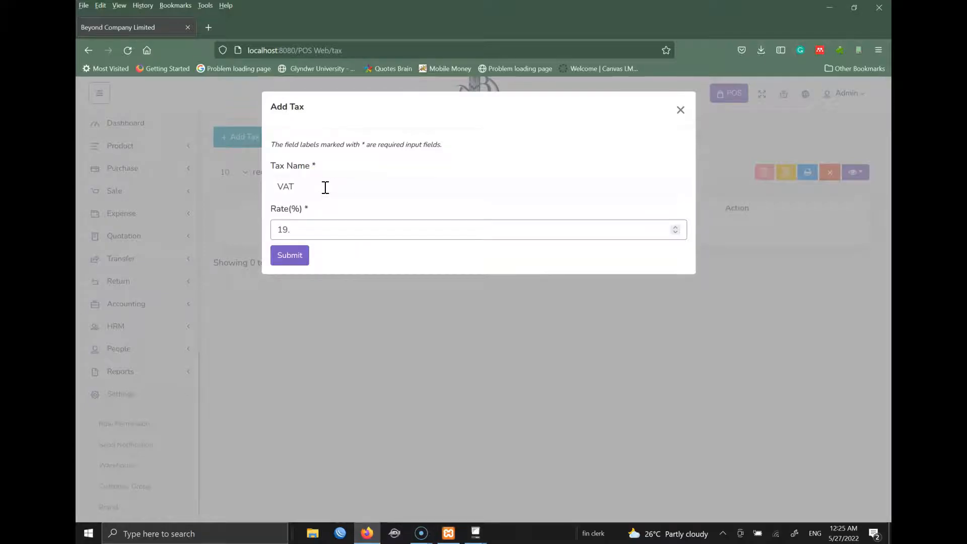
left_click(302, 254)
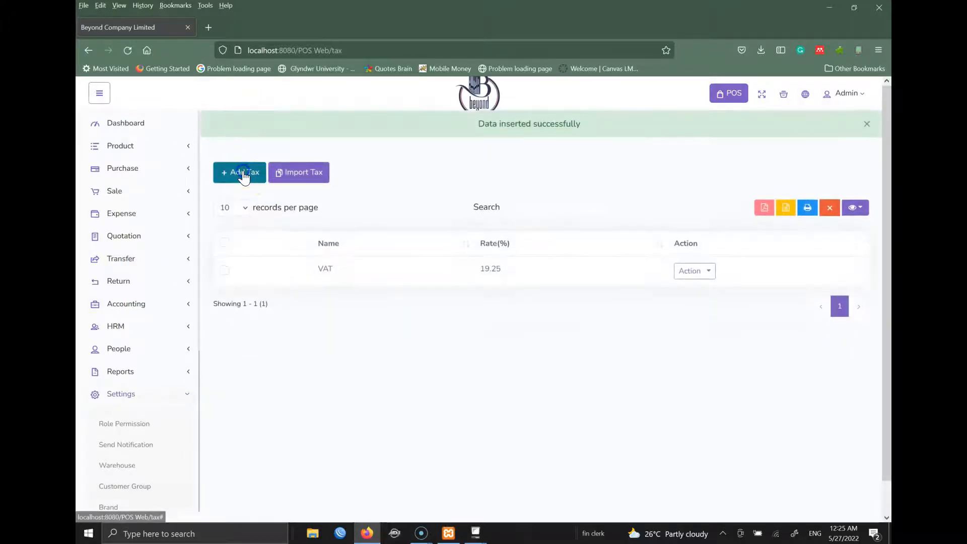
- Add an AIR tax with a 5.5% rate
left_click(251, 171)
left_click(296, 186)
type("AIR")
key("Tab")
type("5.5")
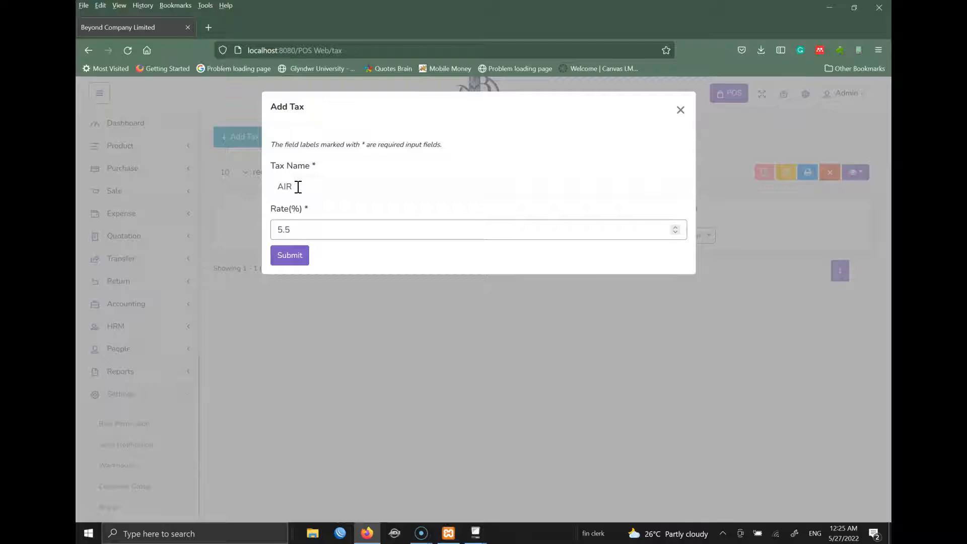
left_click(295, 258)
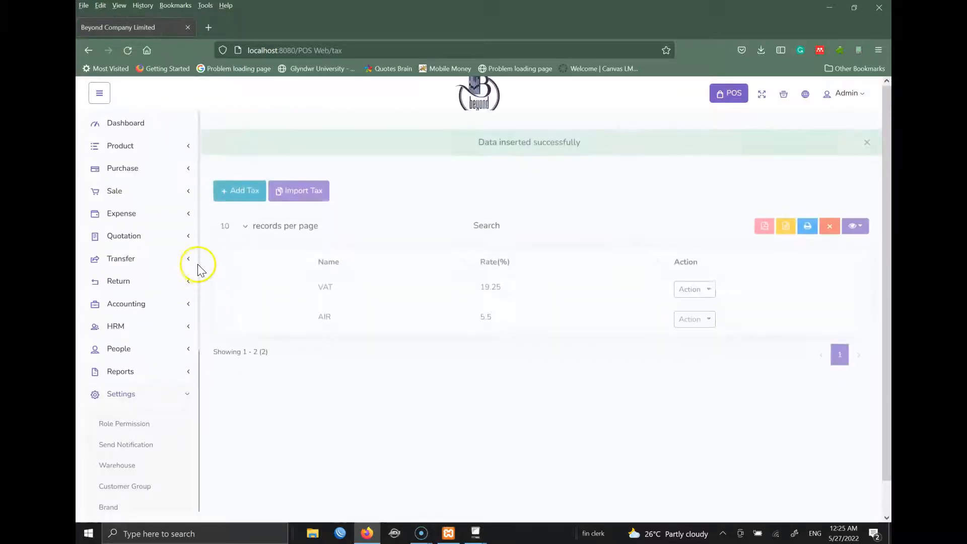
scroll(193, 323, "down", 4)
scroll(203, 398, "down", 2)
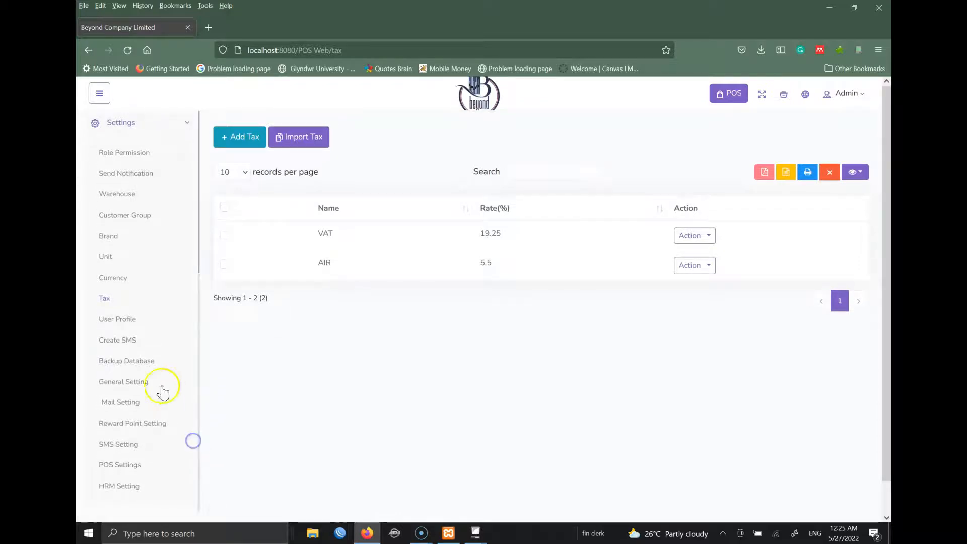
- Scroll the sidebar back to the top, expand Product and open its Category page
left_click(116, 320)
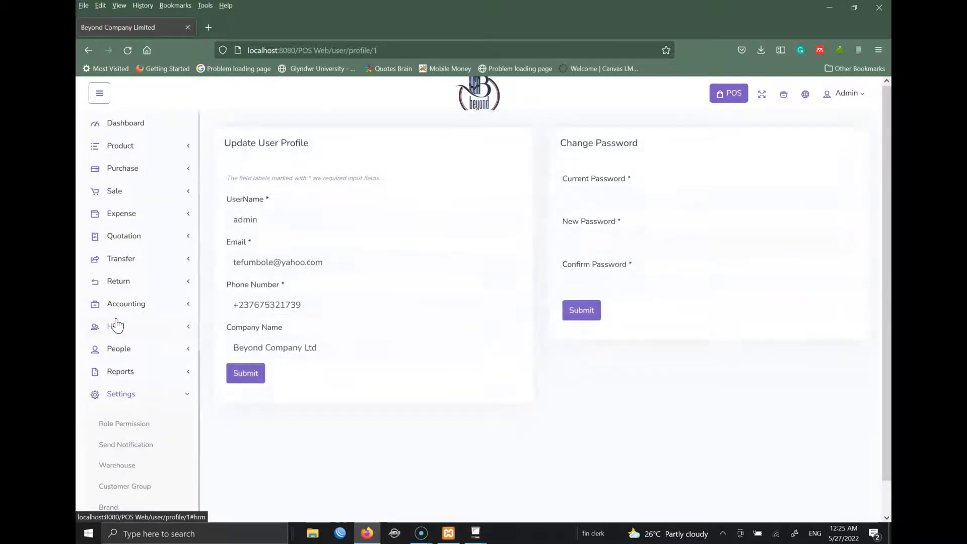
left_click_drag(198, 306, 203, 370)
left_click(236, 452)
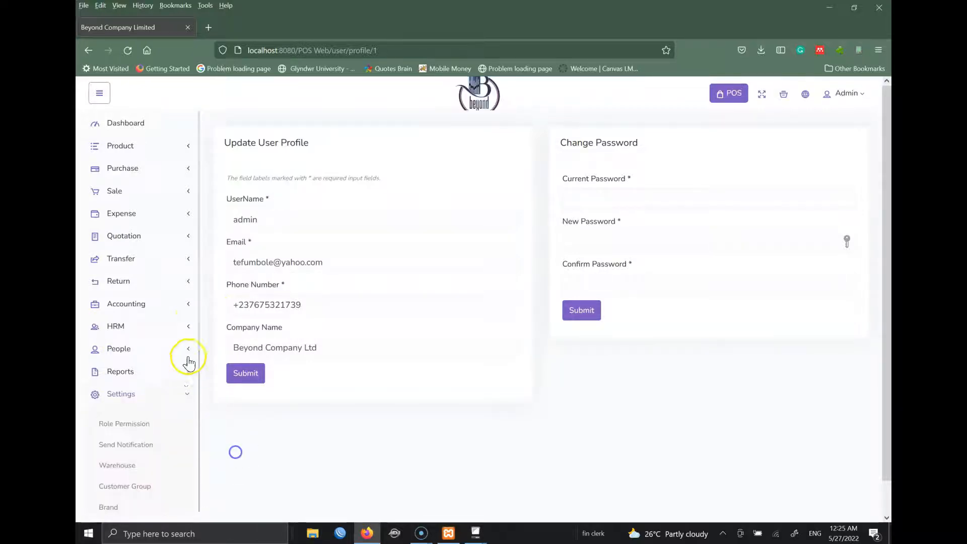
left_click_drag(198, 327, 198, 503)
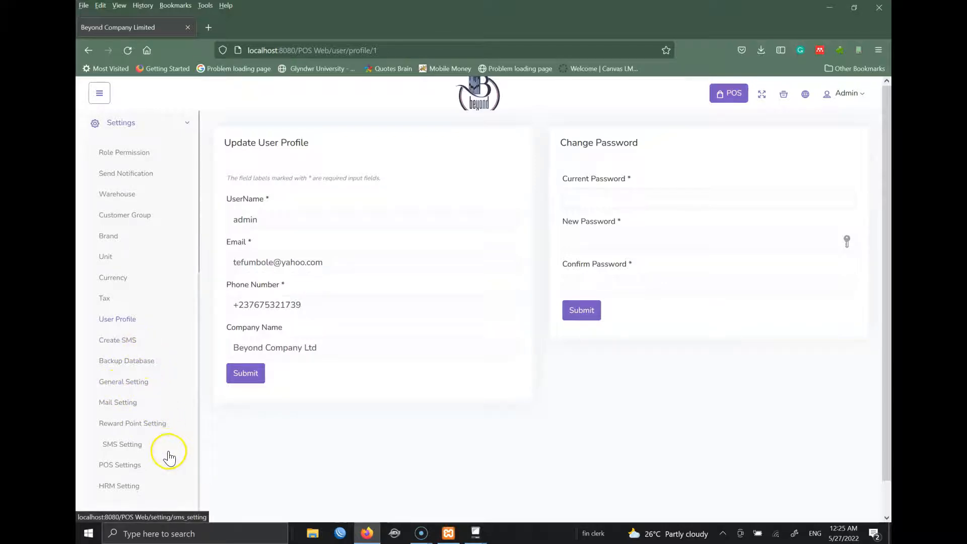
left_click_drag(200, 352, 201, 419)
left_click(199, 291)
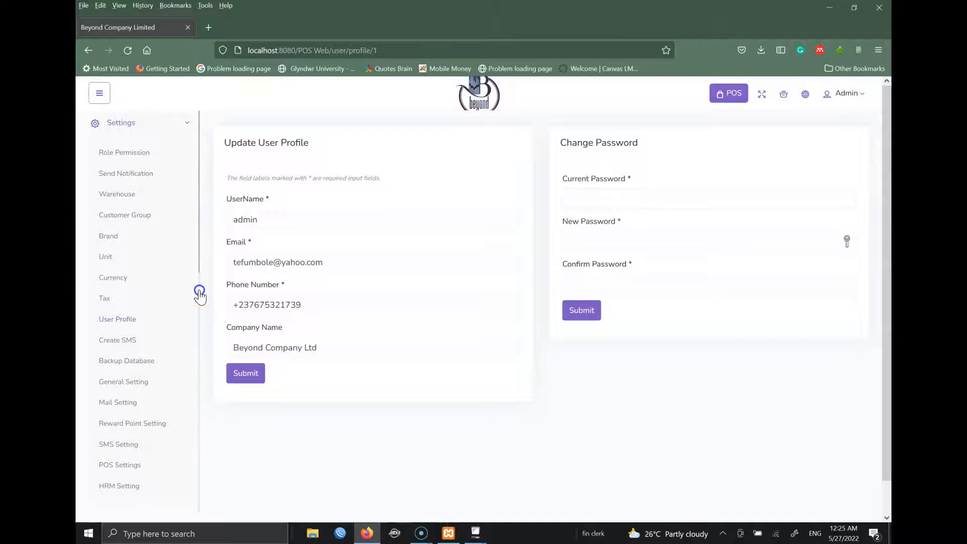
left_click_drag(192, 331, 193, 373)
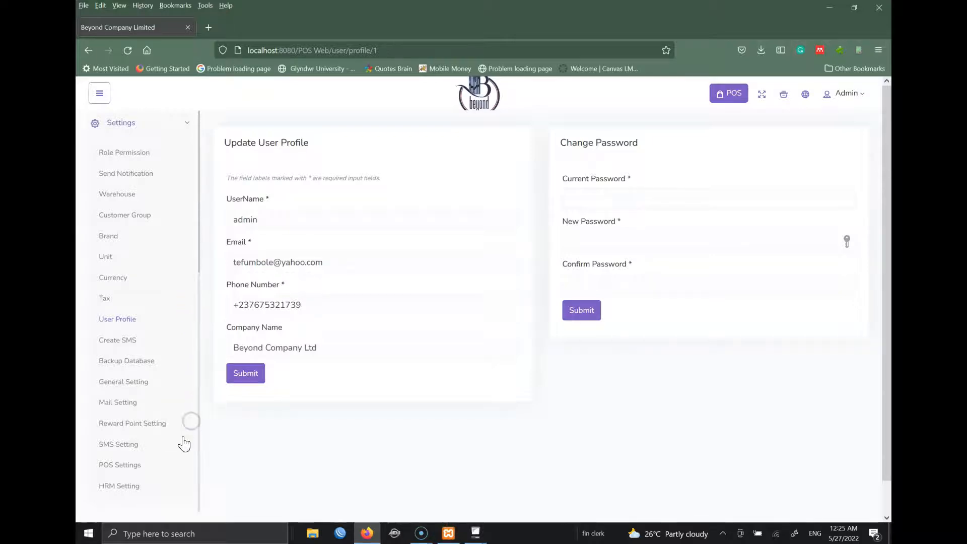
left_click_drag(199, 440, 212, 265)
left_click_drag(211, 222, 212, 223)
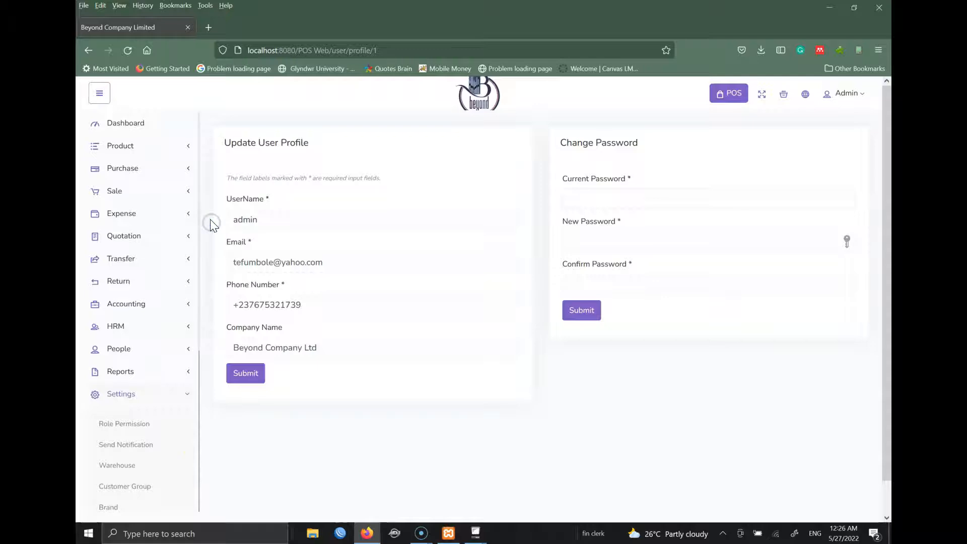
left_click(129, 151)
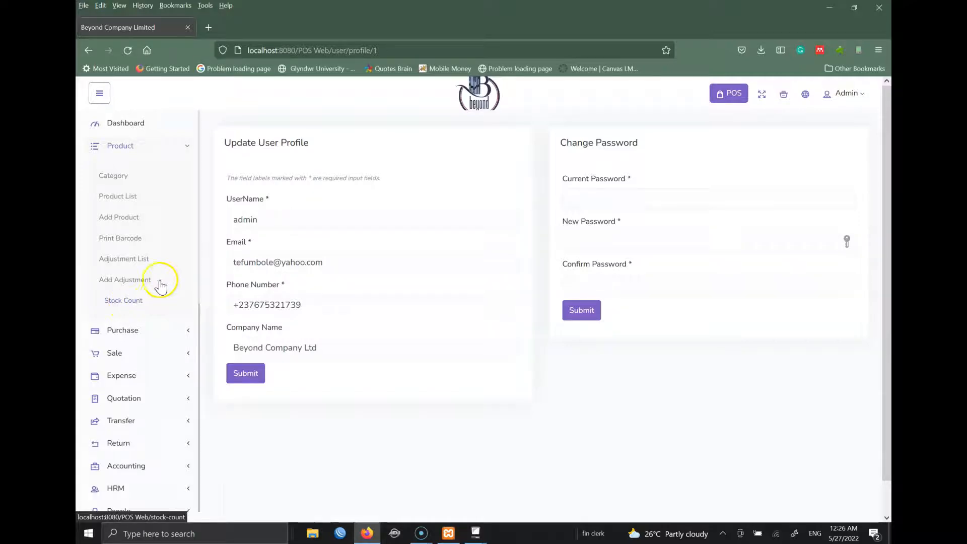
left_click(118, 178)
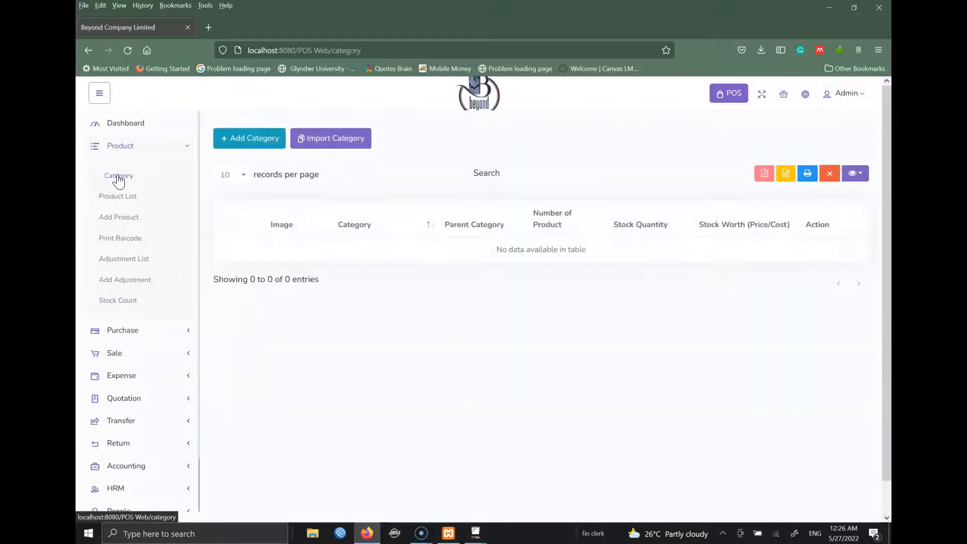
- Start a category named FOOD without attaching an image, and open a blank browser tab
left_click(272, 141)
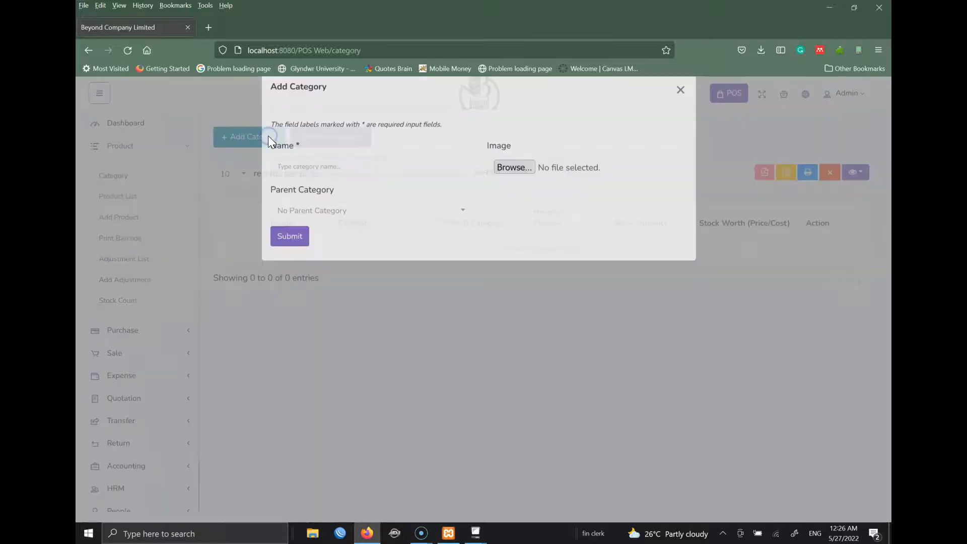
left_click(368, 186)
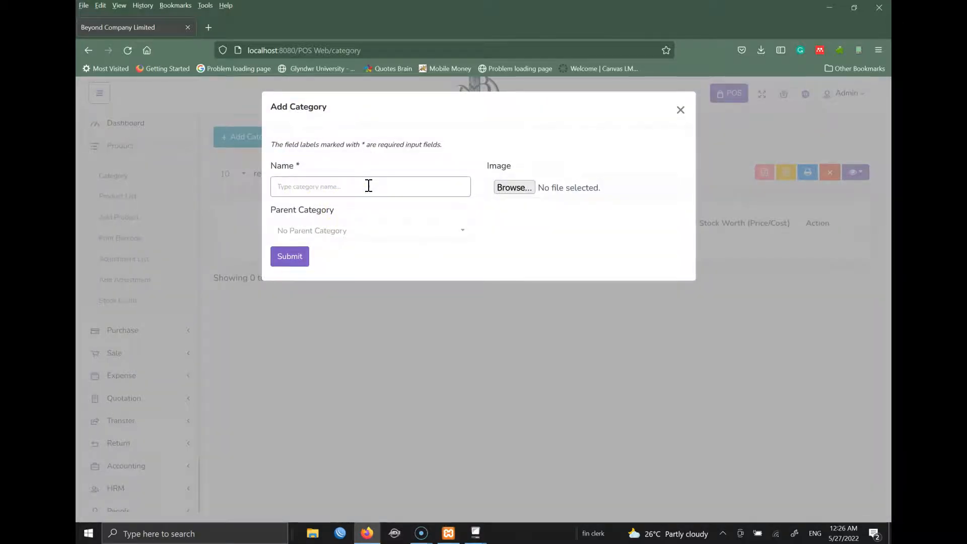
type("FOOD")
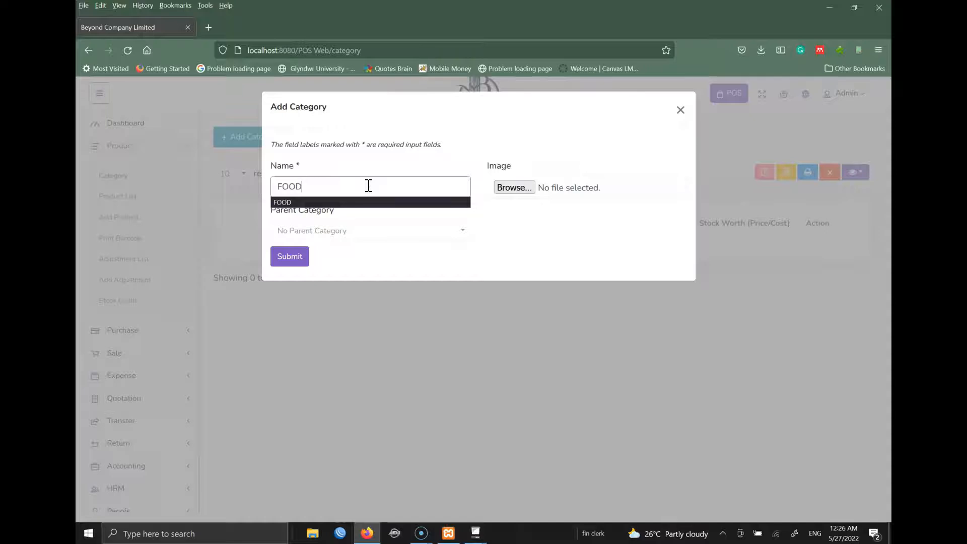
left_click(506, 259)
left_click(526, 189)
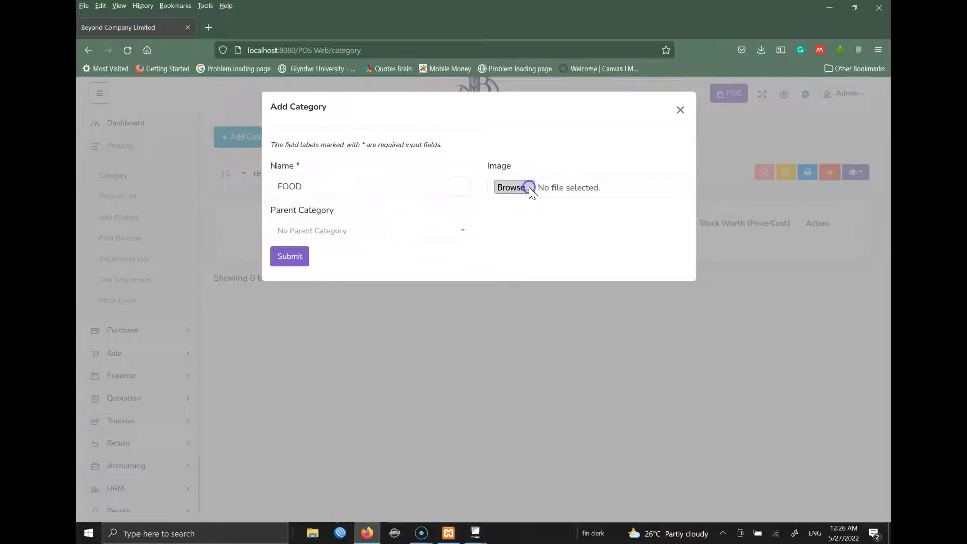
left_click(341, 376)
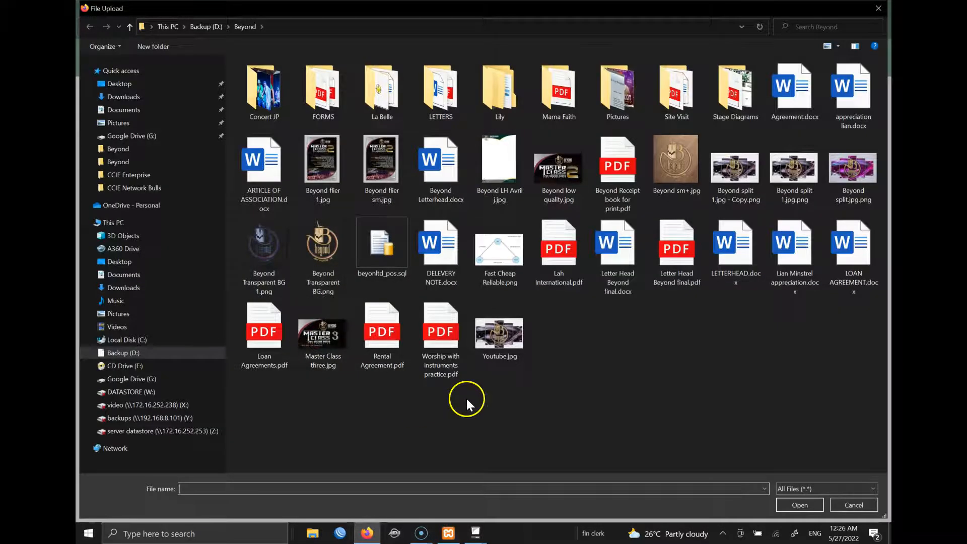
left_click(852, 504)
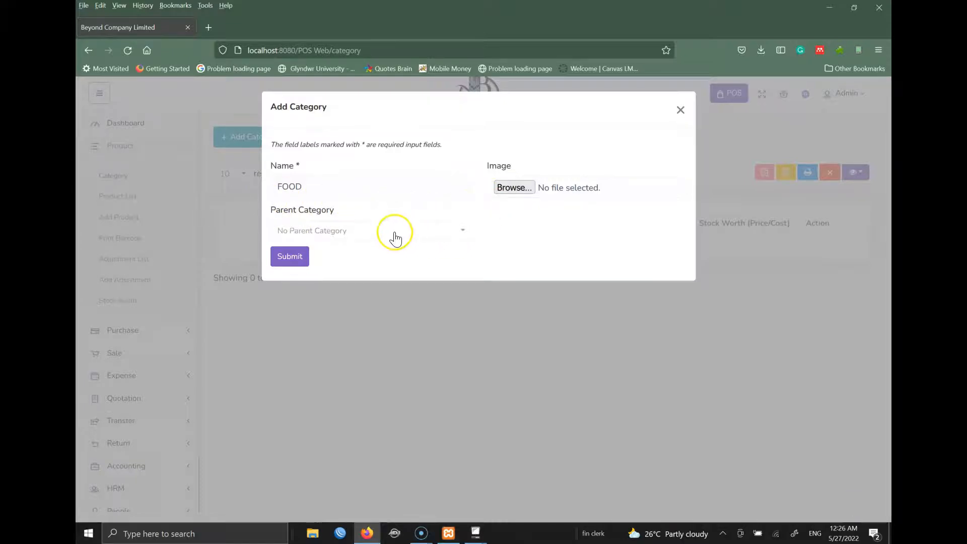
left_click(210, 27)
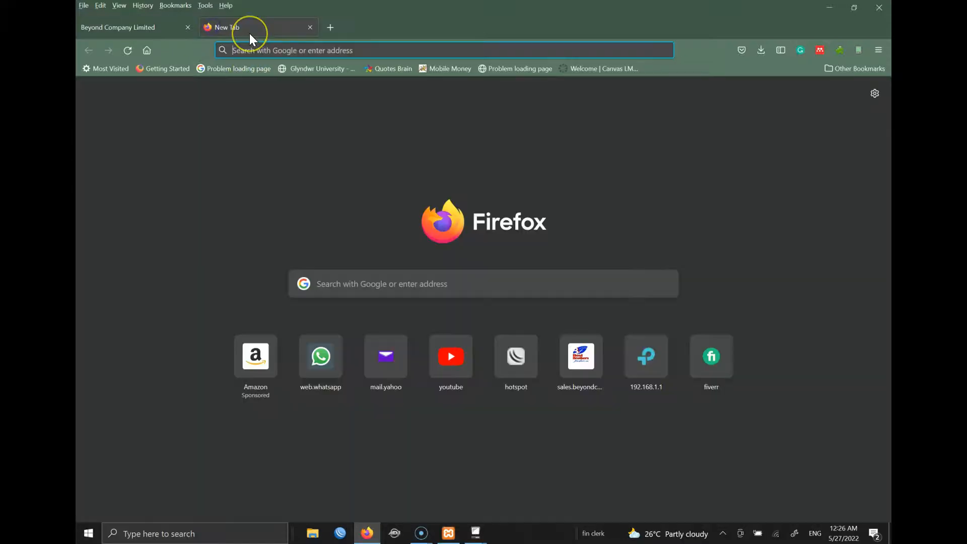
- Search Google for food and switch to the image results
type("google.com")
key("Return")
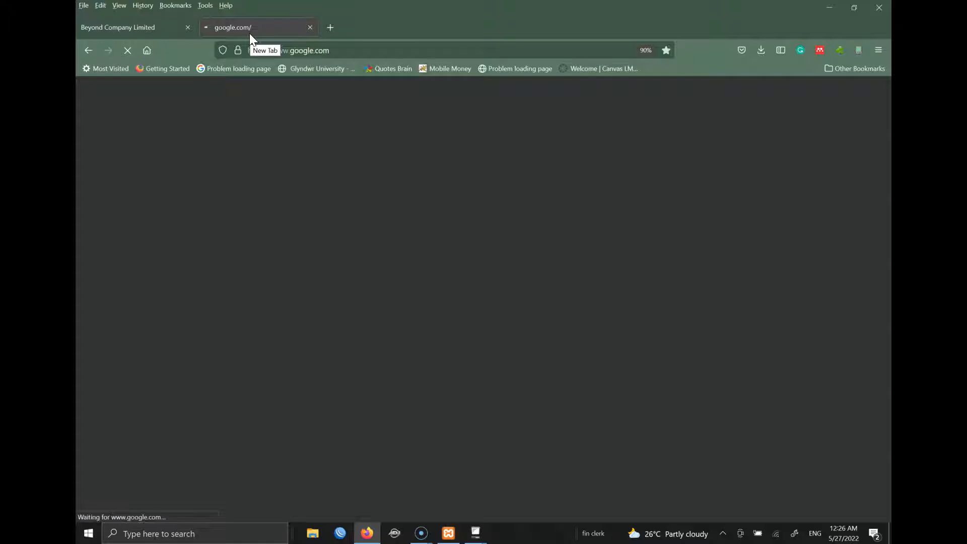
type("food")
key("Return")
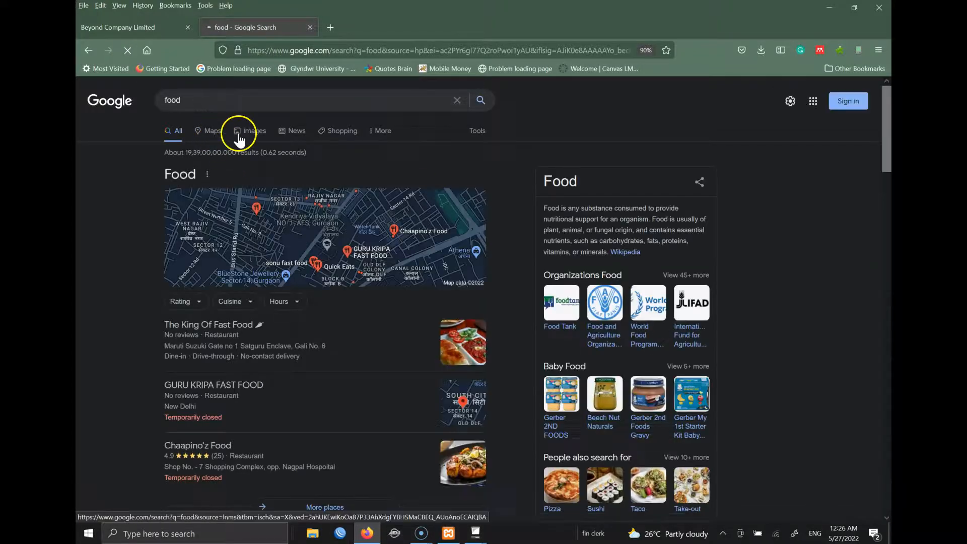
left_click(243, 136)
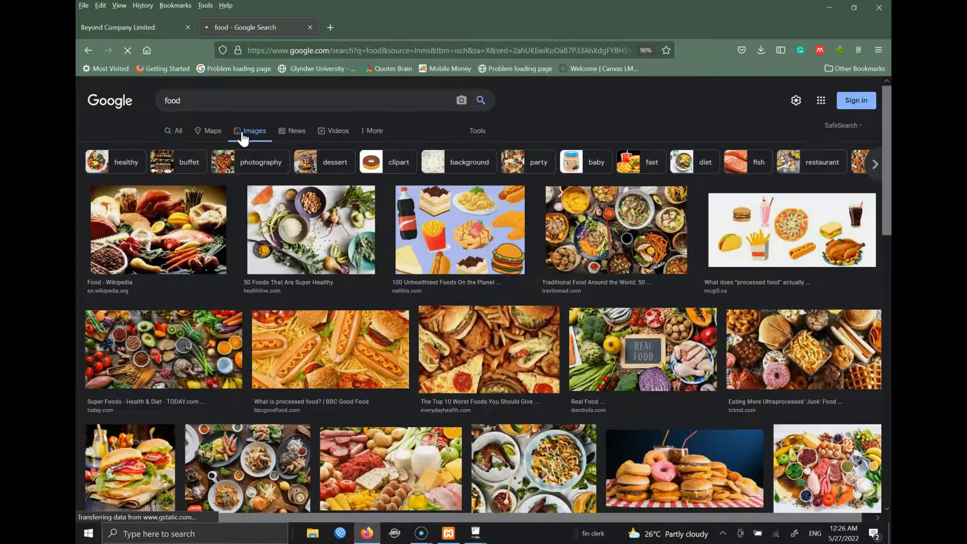
left_click(318, 352)
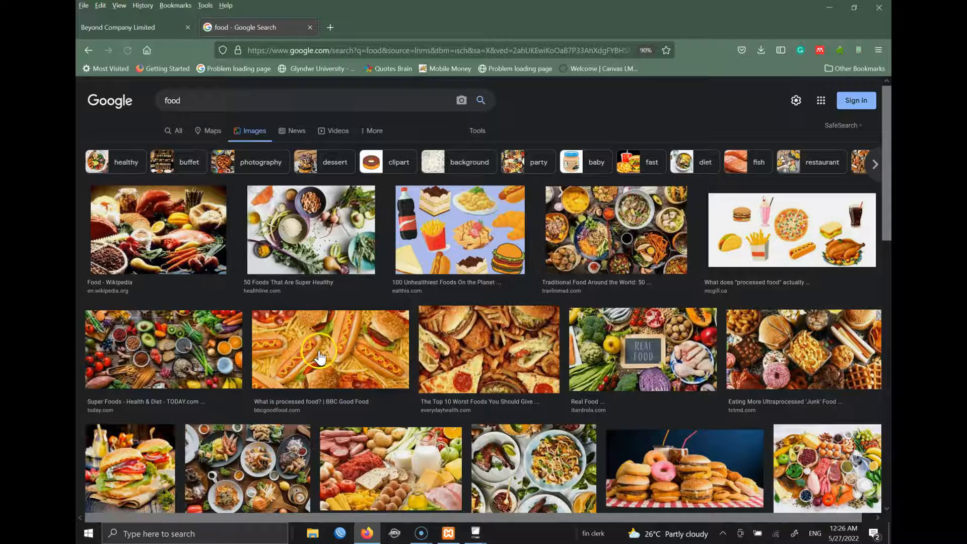
- Save the Wikipedia food photo to Pictures as food.jpg
right_click(152, 226)
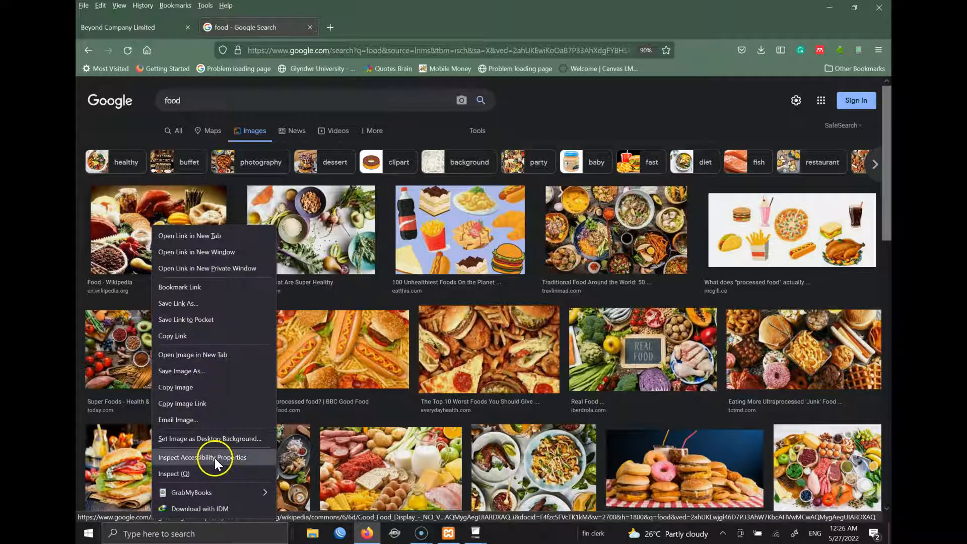
left_click(195, 371)
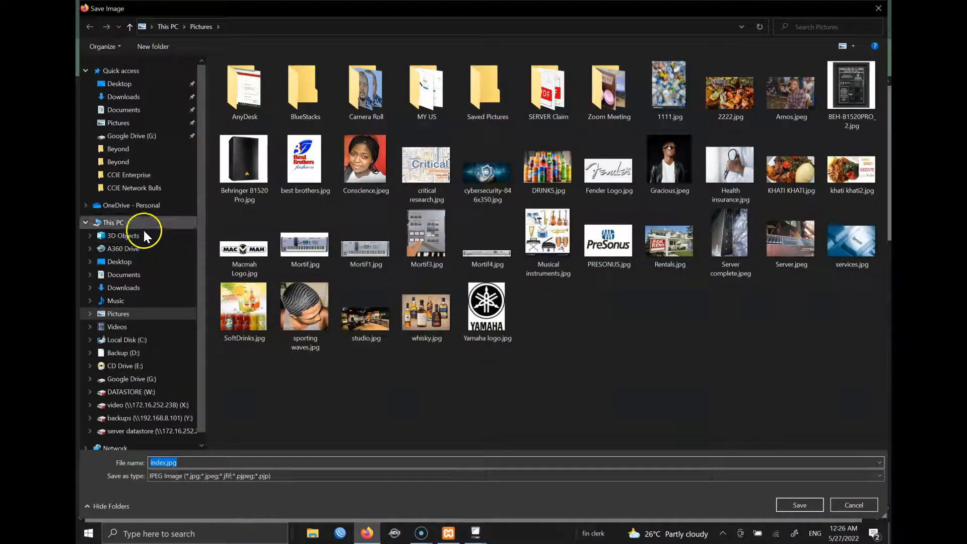
left_click(137, 318)
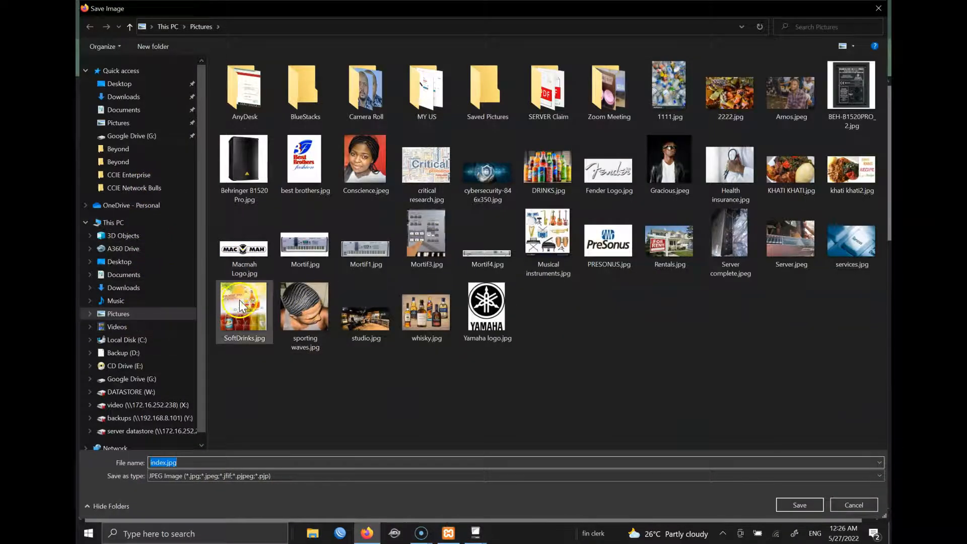
type("food")
key("Return")
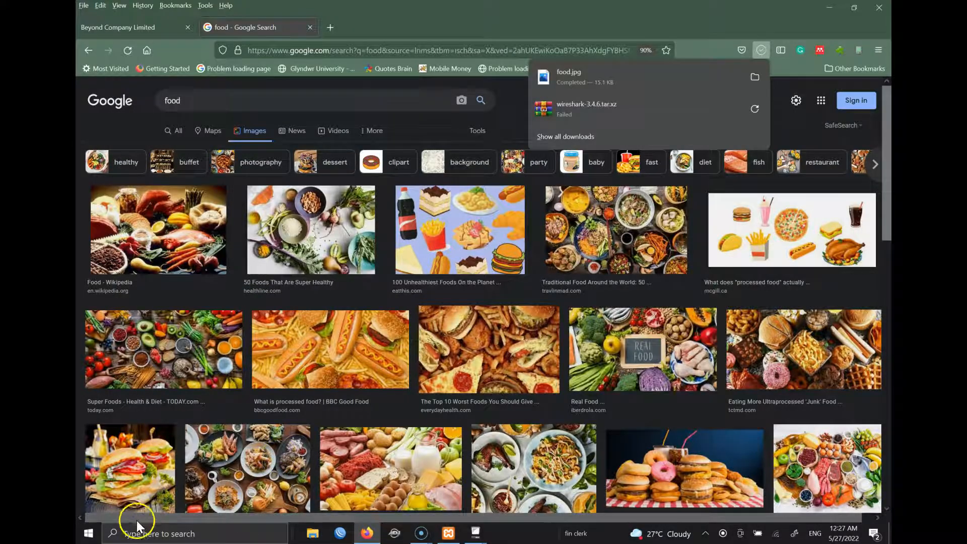
- Attach food.jpg from Pictures to the FOOD category and save it
left_click(518, 190)
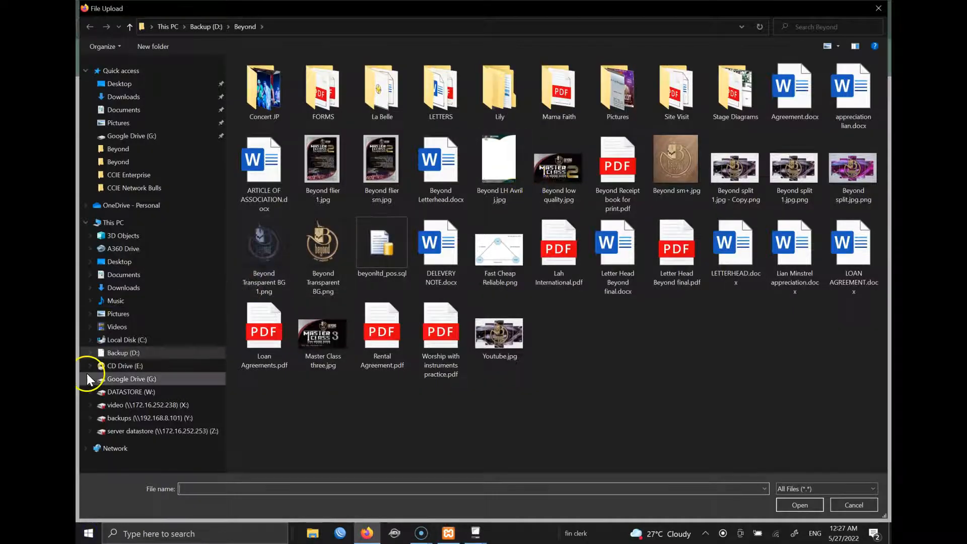
left_click(121, 313)
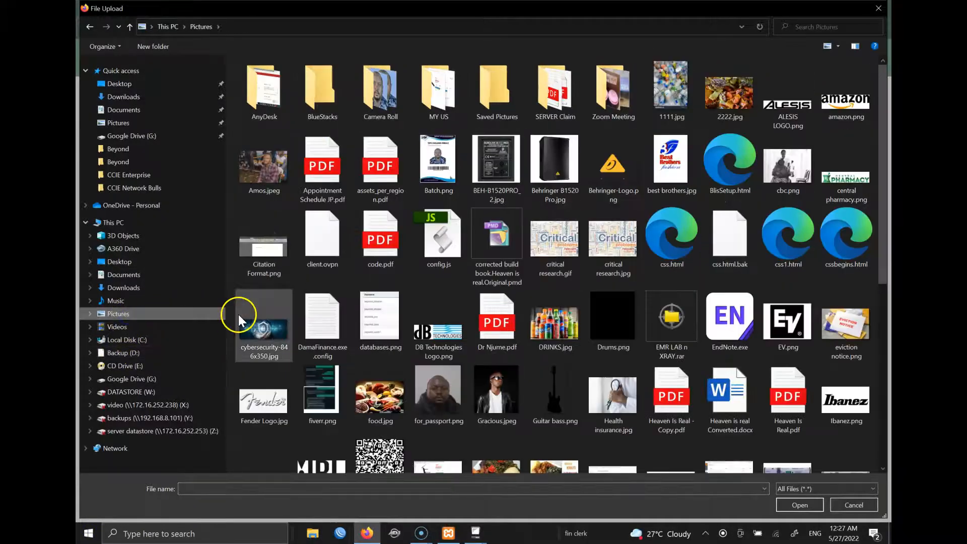
left_click(329, 168)
key("f")
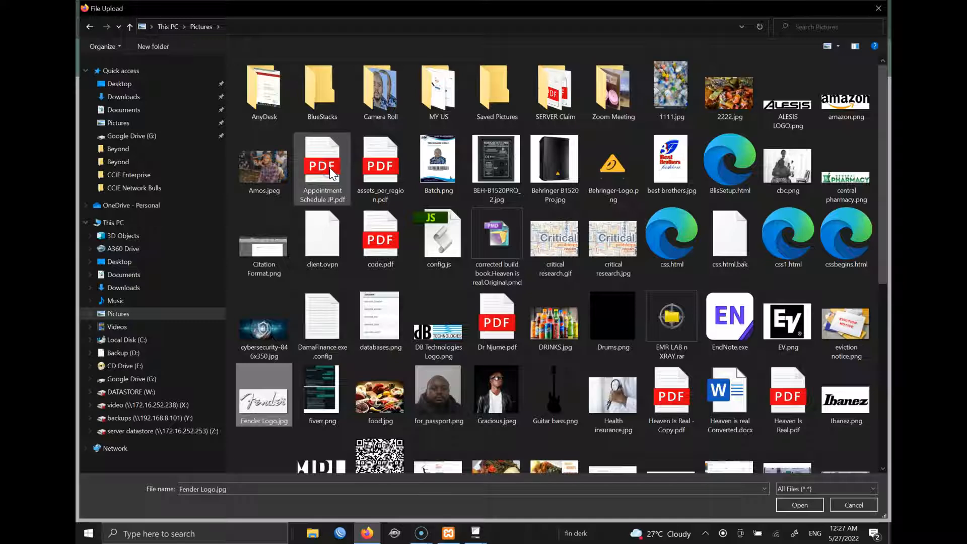
key("f")
left_click(383, 403)
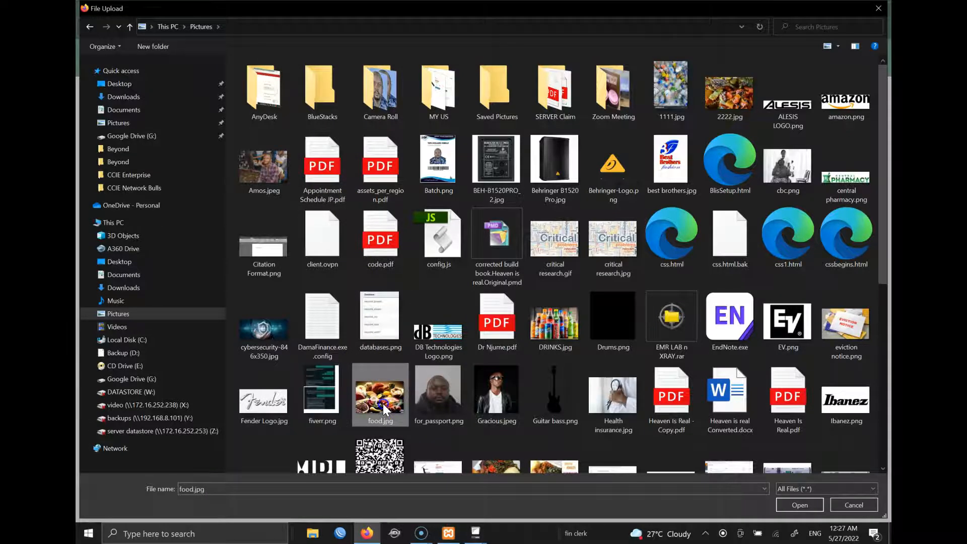
double_click(383, 403)
left_click(297, 260)
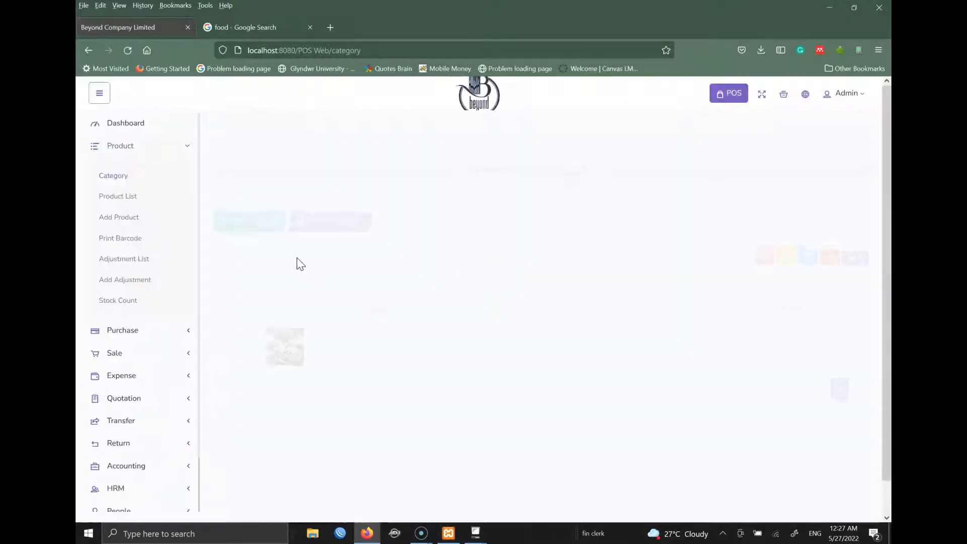
- Add a DRINKS category with DRINKS.jpg as its image
left_click(260, 176)
left_click(339, 183)
type("DRINKS")
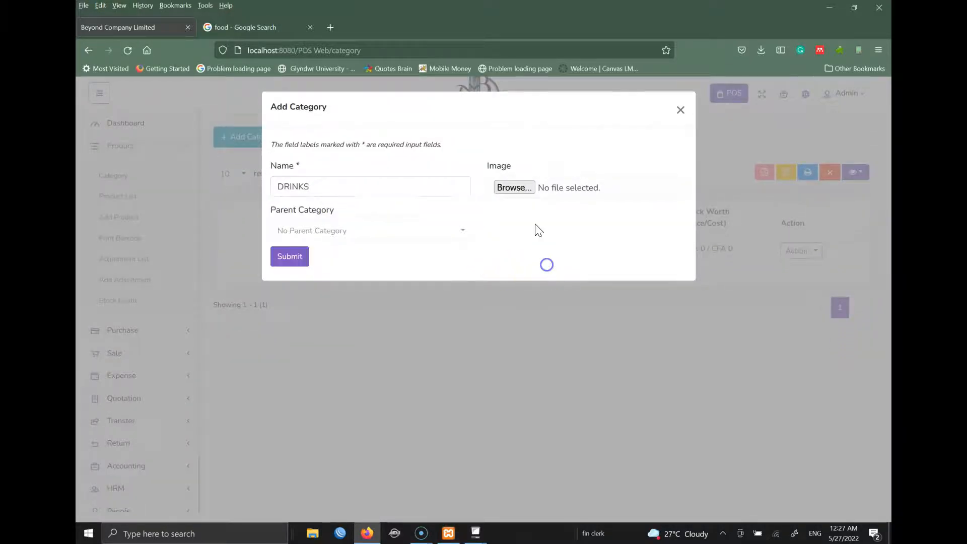
left_click(519, 191)
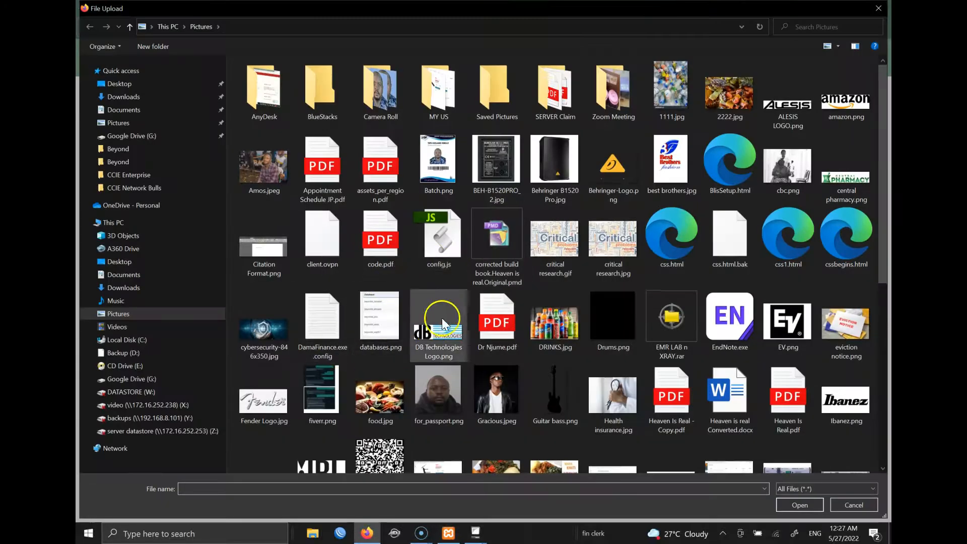
left_click(489, 188)
key("d")
key("d")
key("d")
key("d")
key("d")
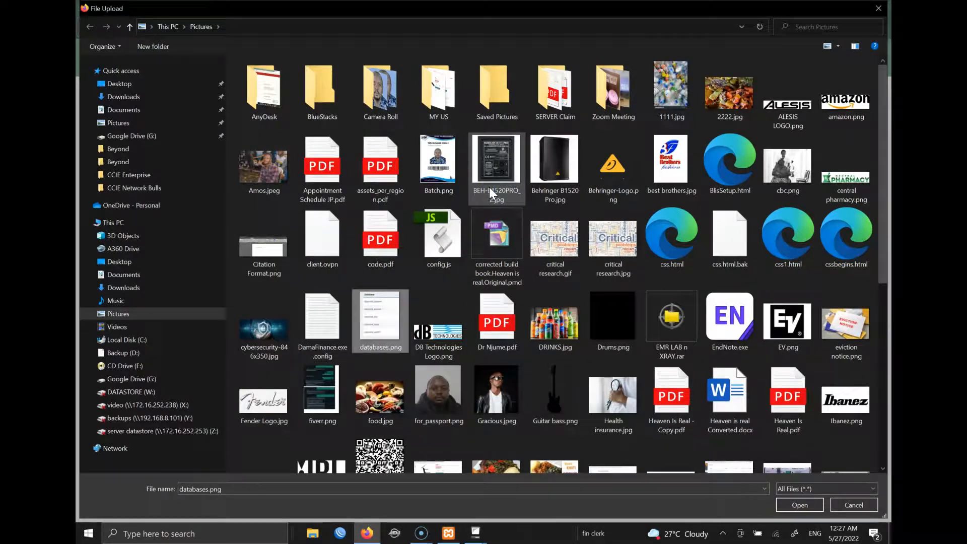
double_click(551, 322)
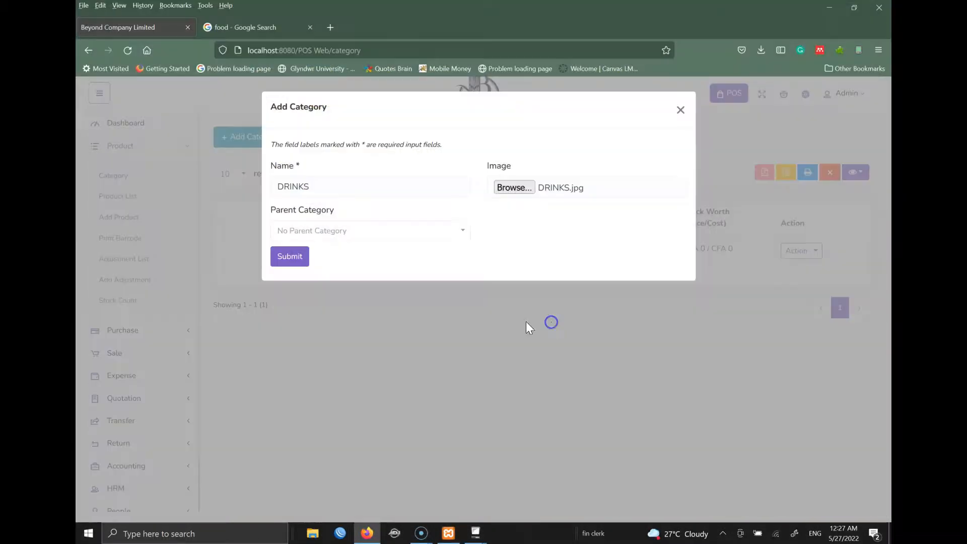
left_click(294, 260)
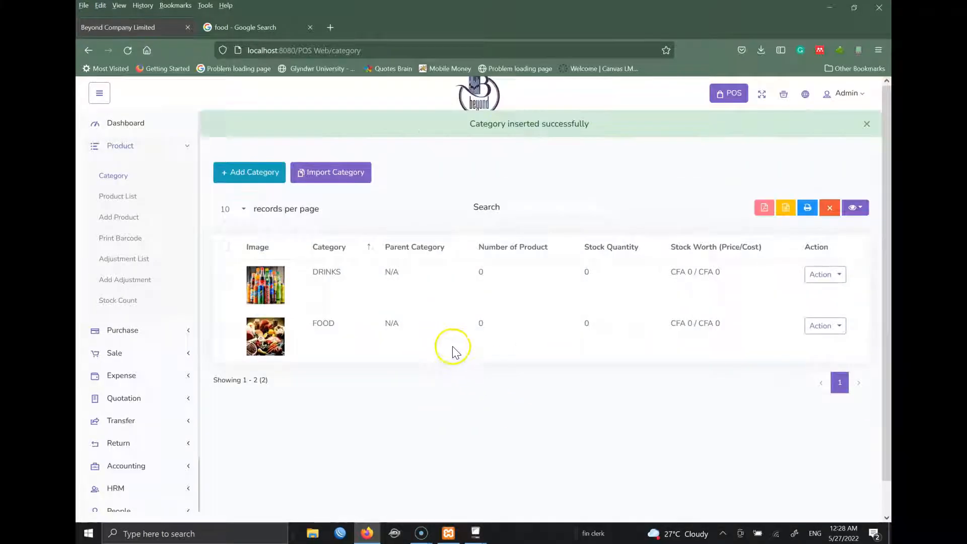
- Add a SOFT DRINK category under parent DRINKS, using DRINKS.jpg as its image
left_click(256, 140)
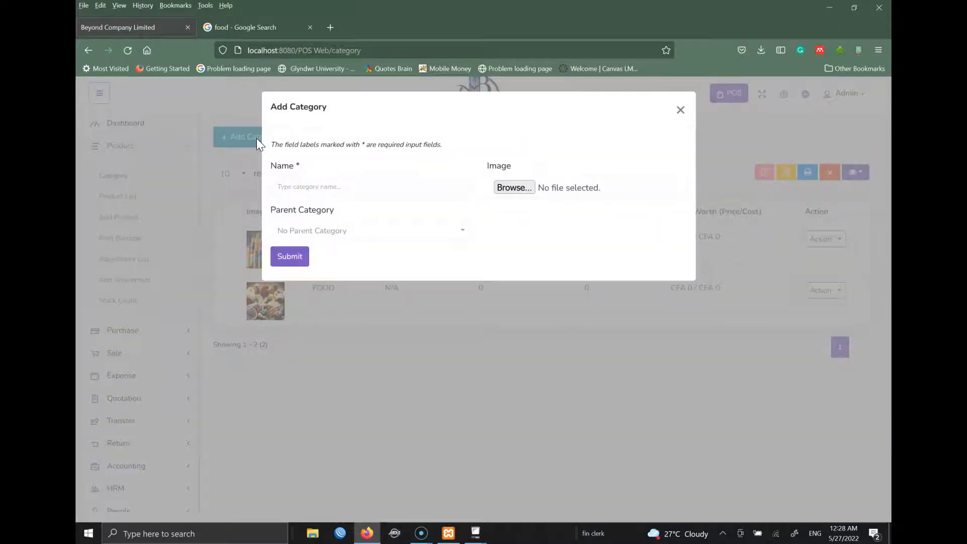
left_click(351, 188)
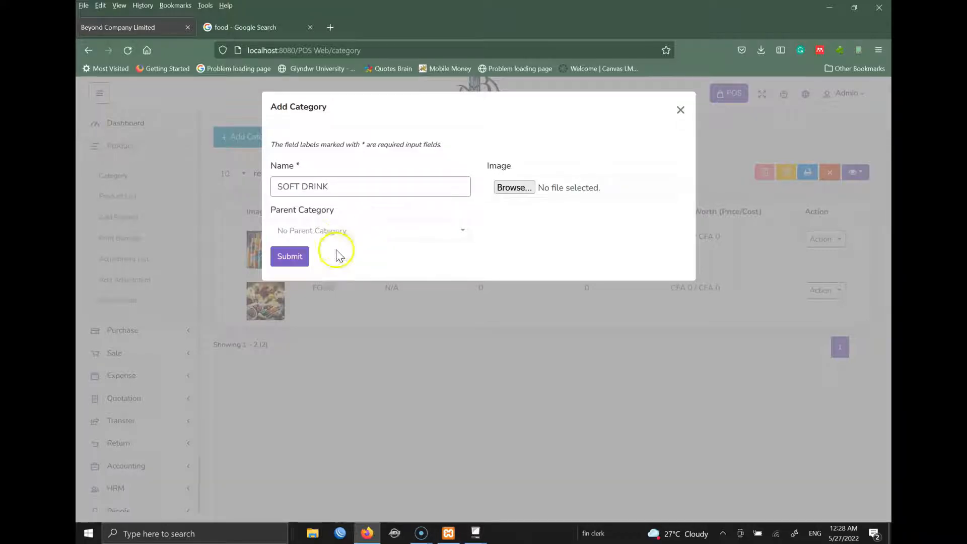
left_click(363, 233)
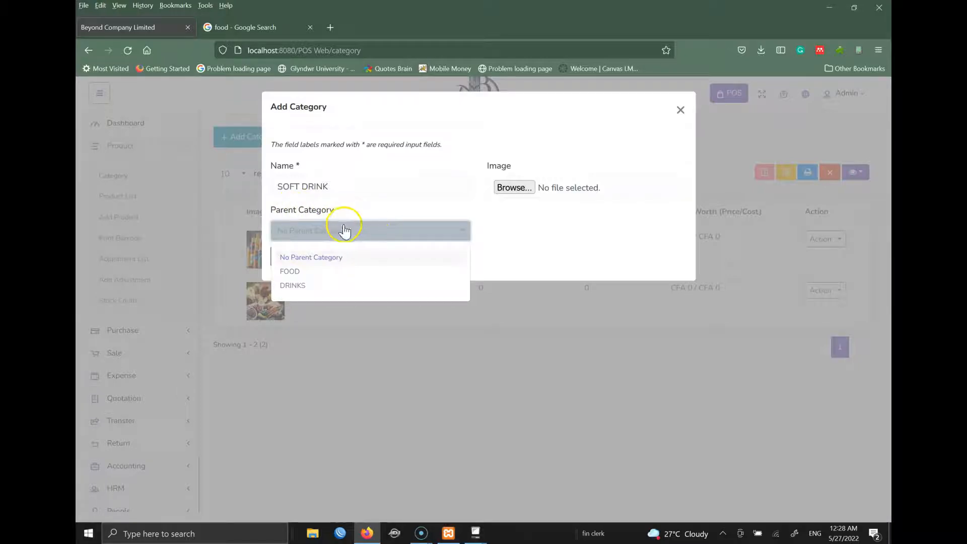
left_click(299, 286)
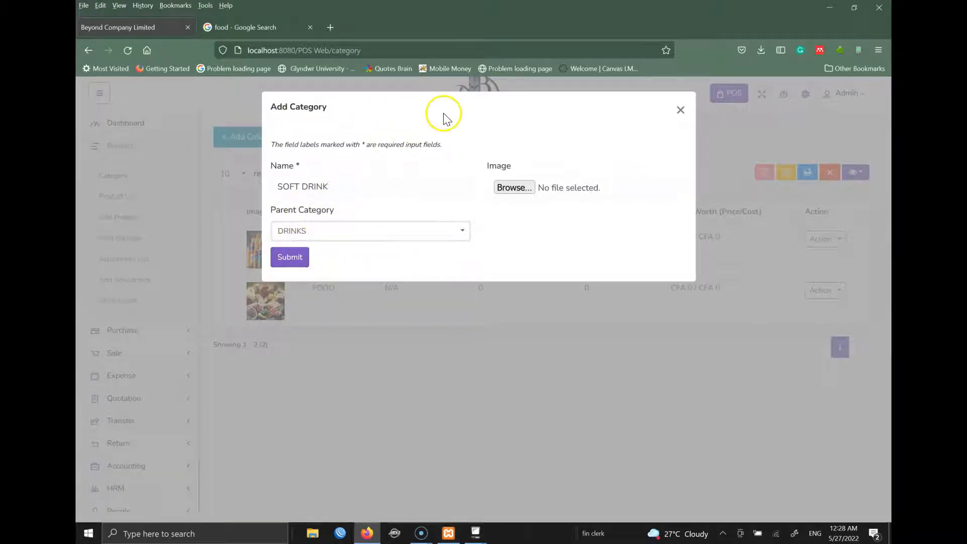
left_click(514, 188)
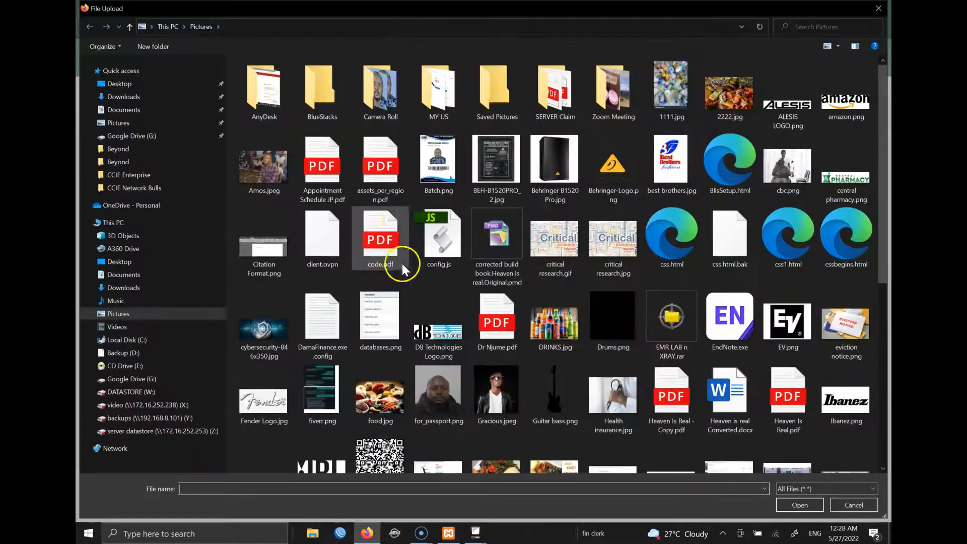
left_click(399, 226)
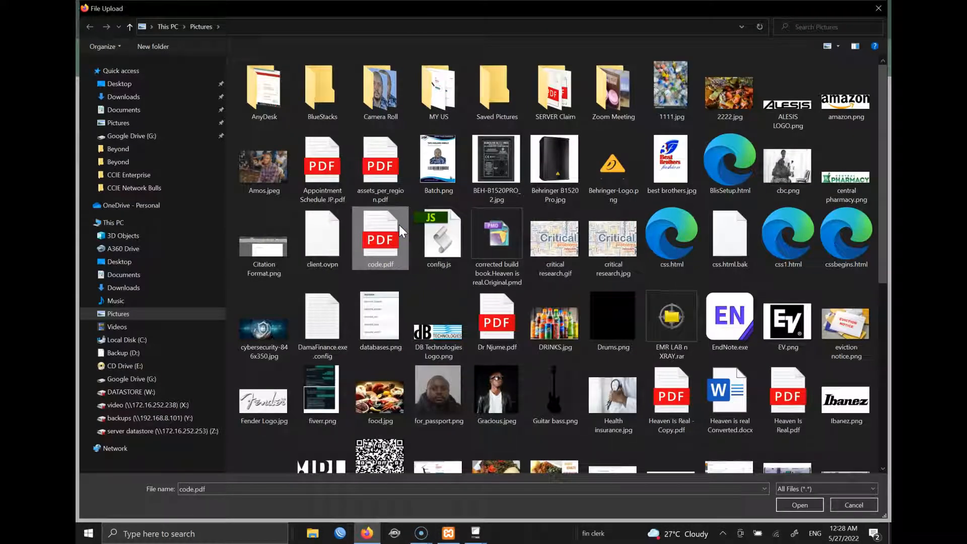
key("d")
key("d")
double_click(570, 321)
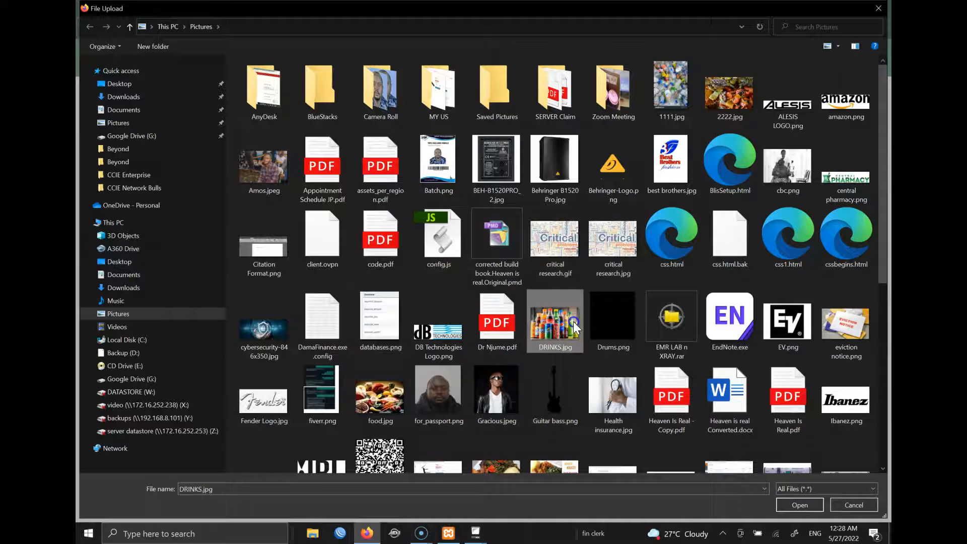
left_click(291, 256)
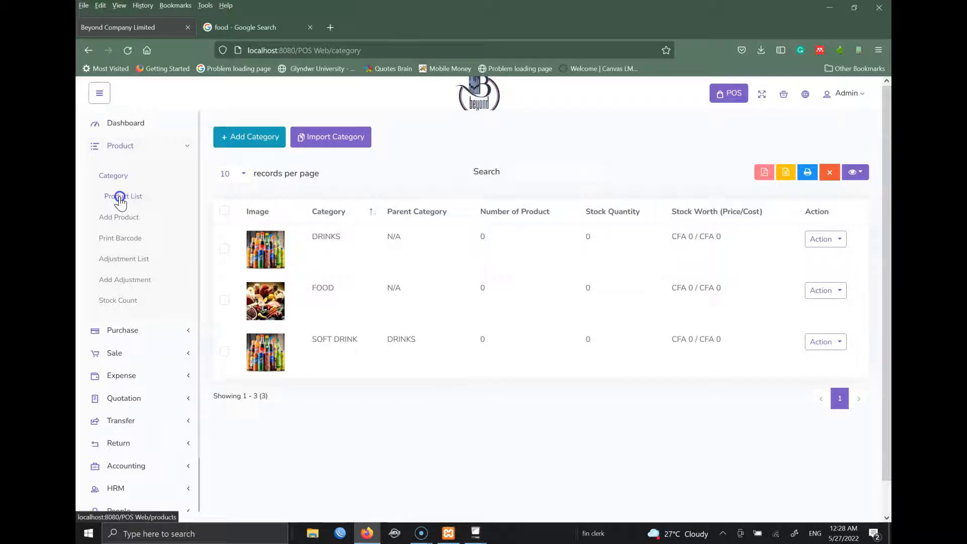
left_click(128, 220)
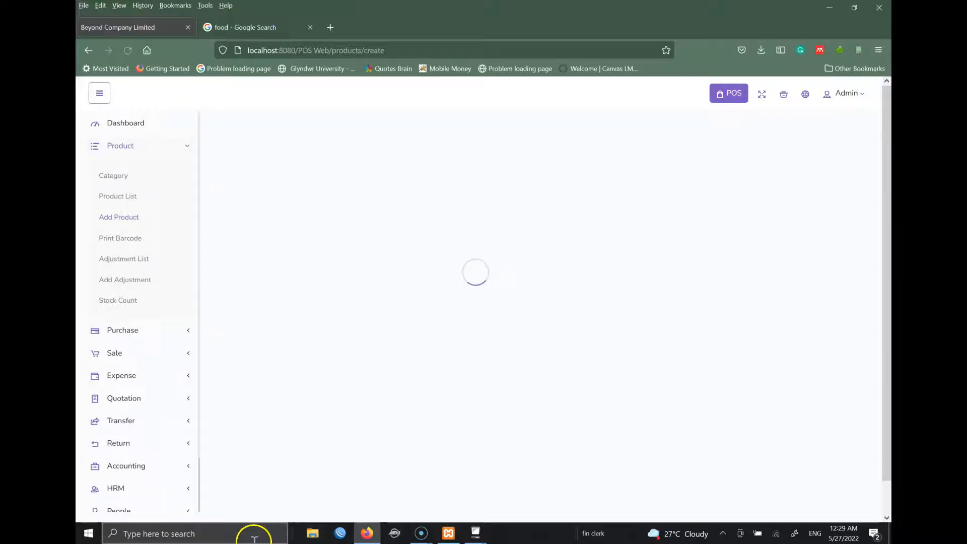
- Wait for the Add Product form to finish loading and return focus to it
left_click_drag(888, 167, 887, 181)
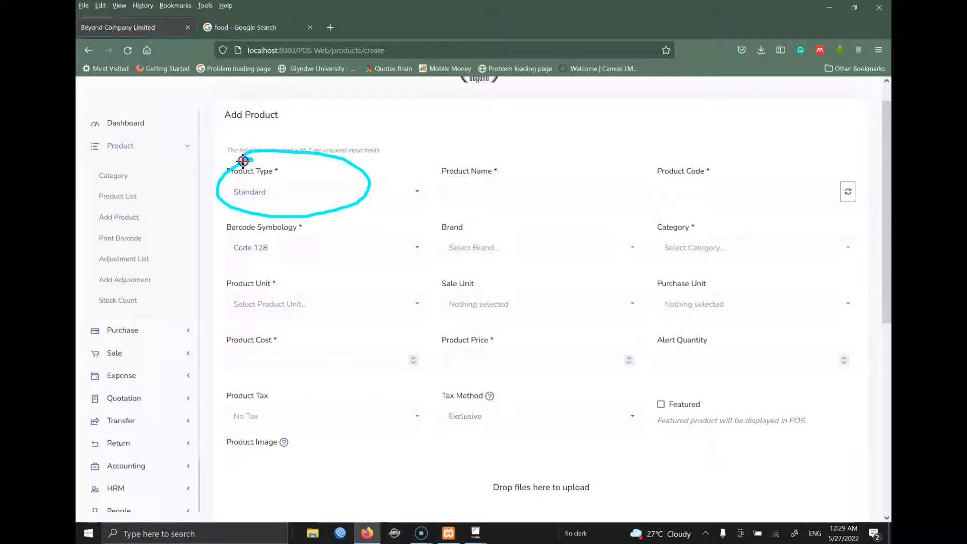
left_click(541, 8)
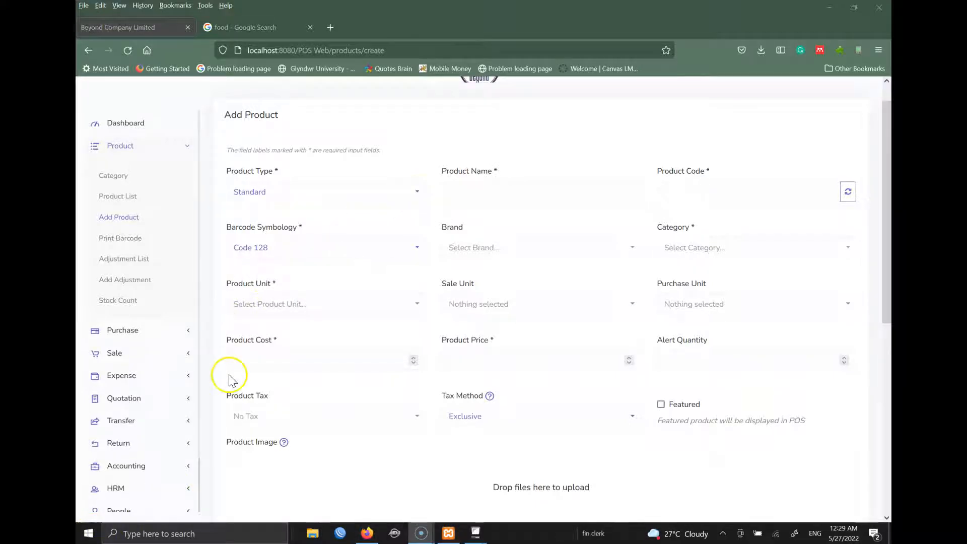
left_click(416, 197)
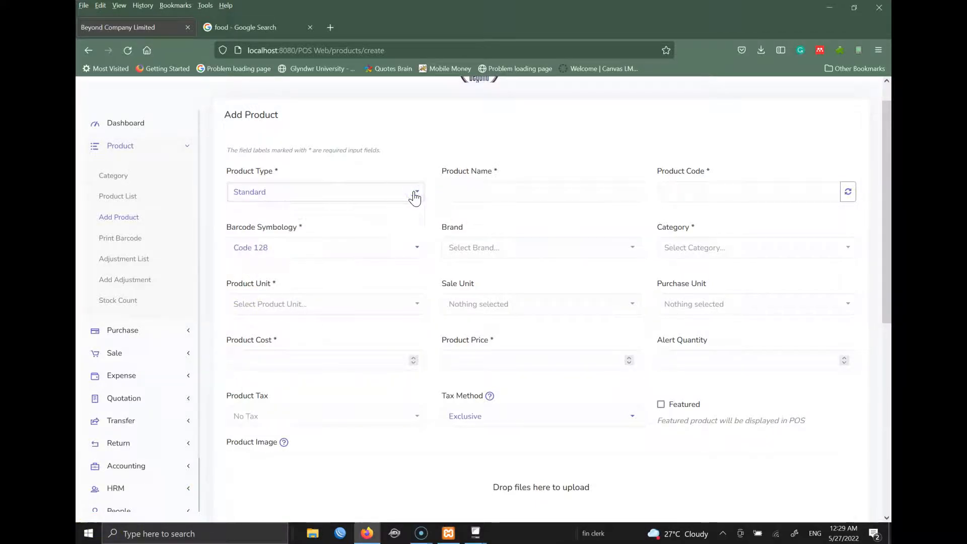
left_click(416, 198)
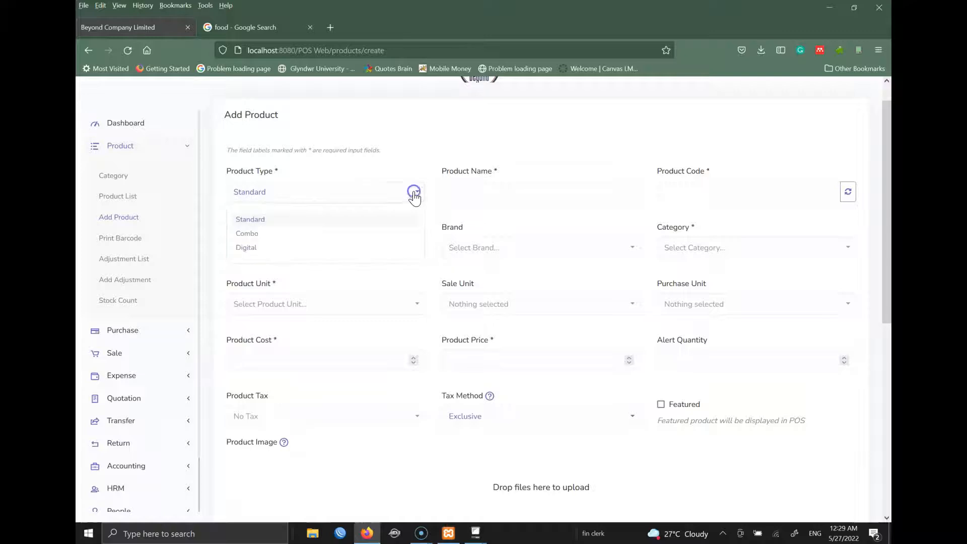
left_click(263, 220)
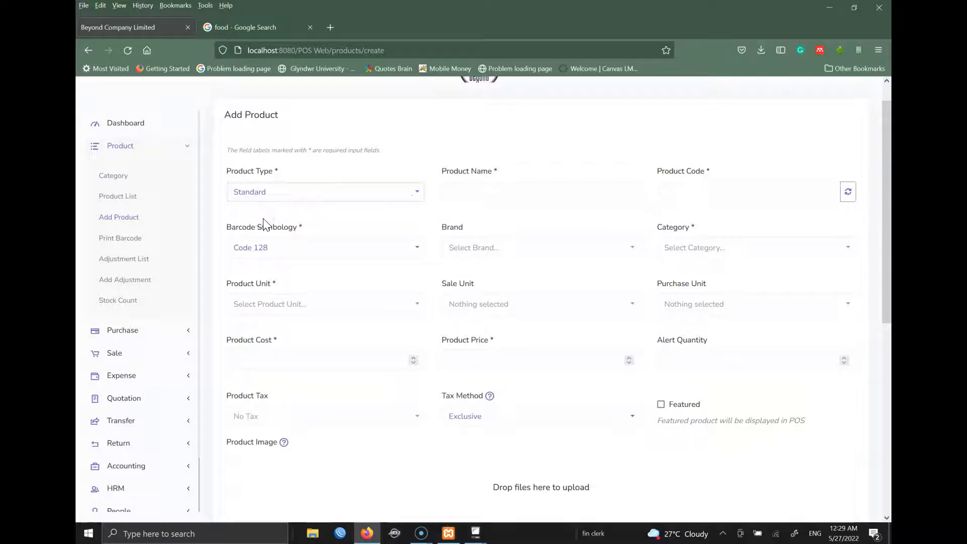
left_click(336, 192)
left_click(244, 249)
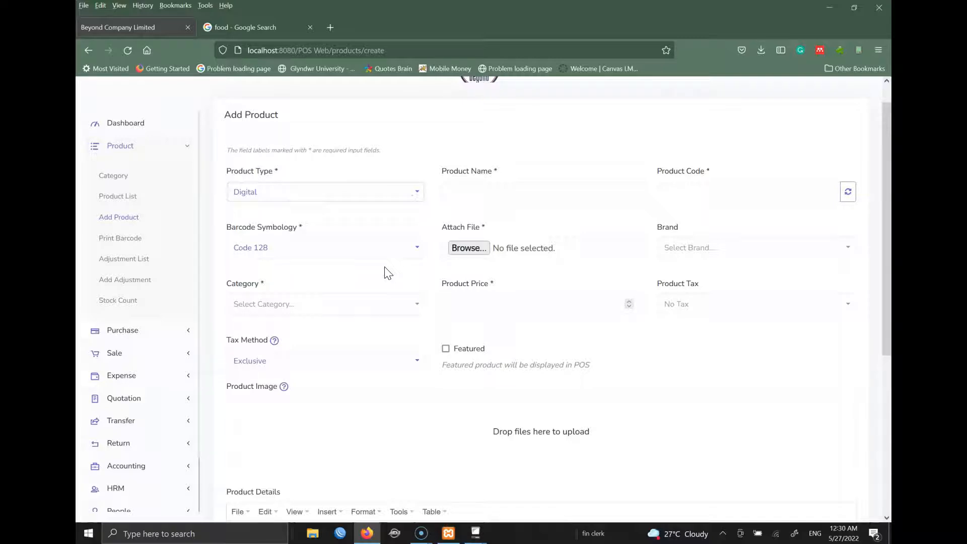
left_click(356, 190)
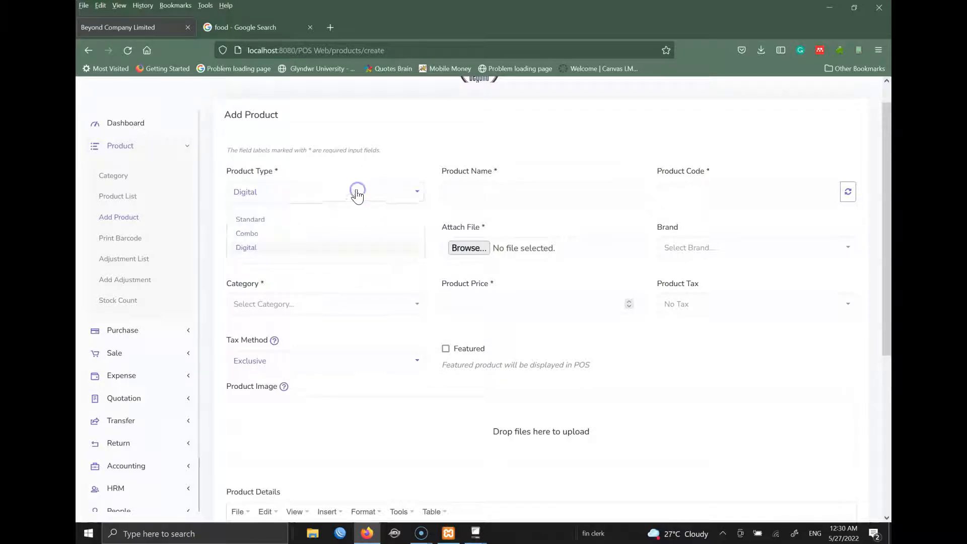
left_click(277, 233)
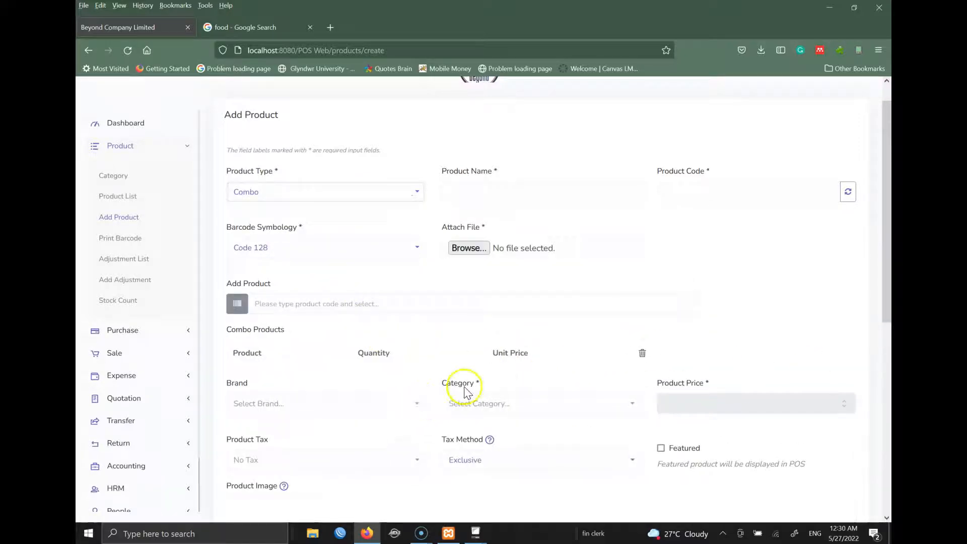
left_click(314, 192)
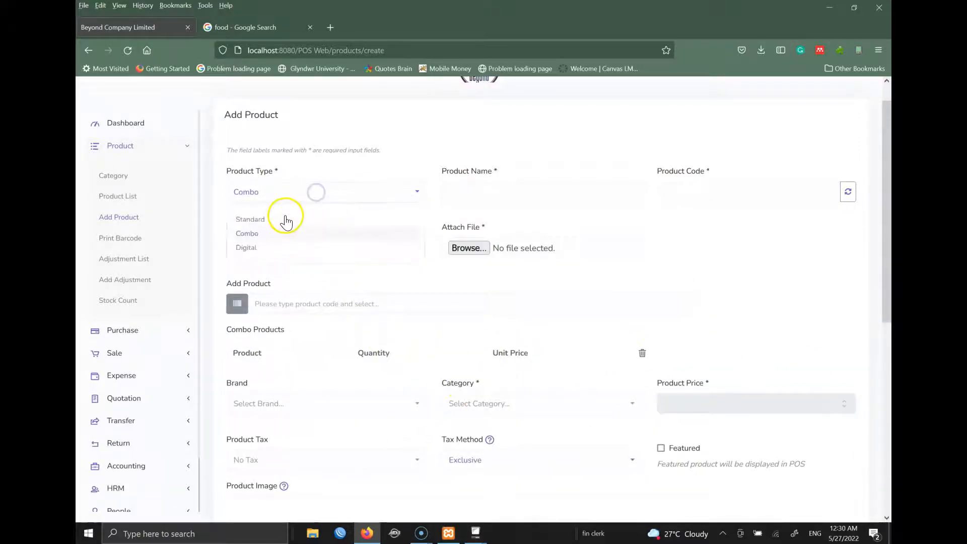
left_click(264, 221)
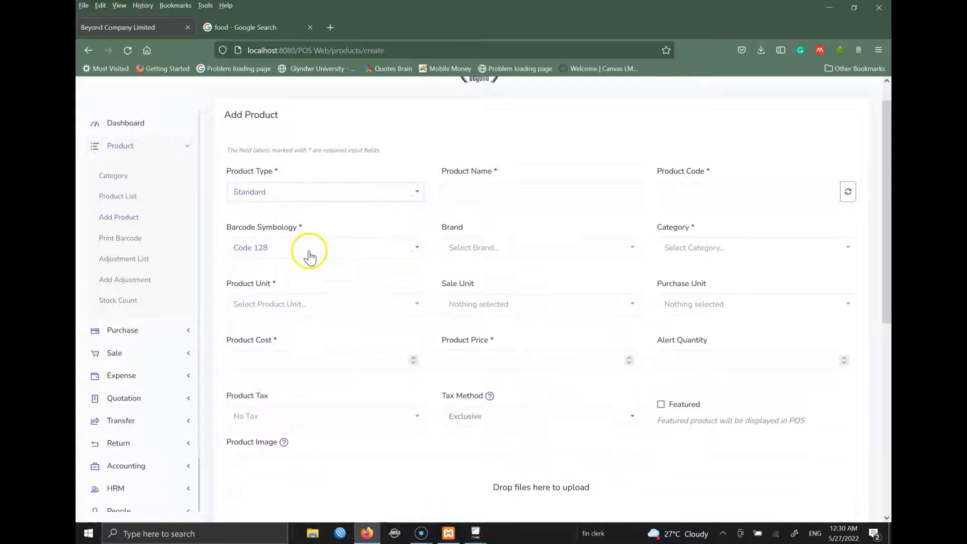
left_click(488, 190)
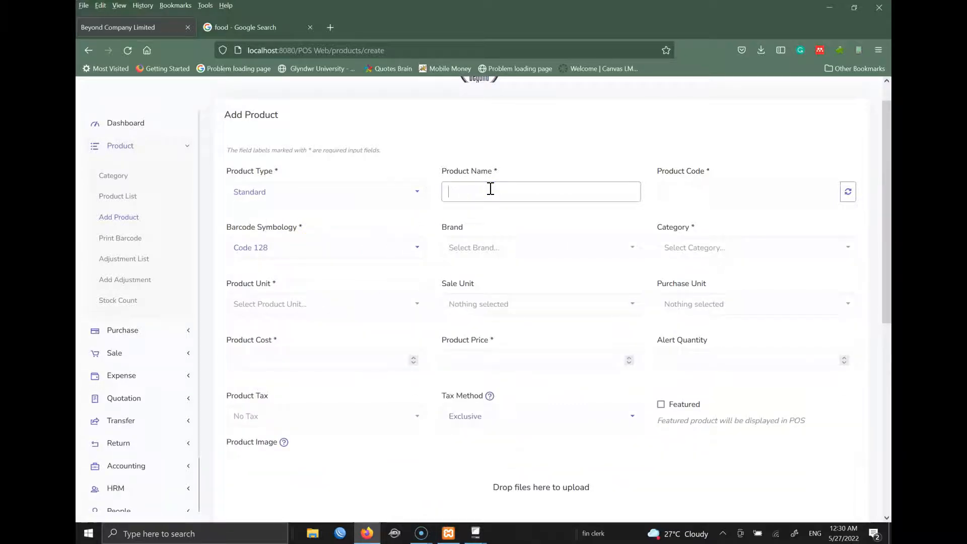
- Enter product FANTA with generated code 28325074, brand BEYOND, category SOFT DRINK and unit BOTTLE
type("FANTA")
left_click(848, 192)
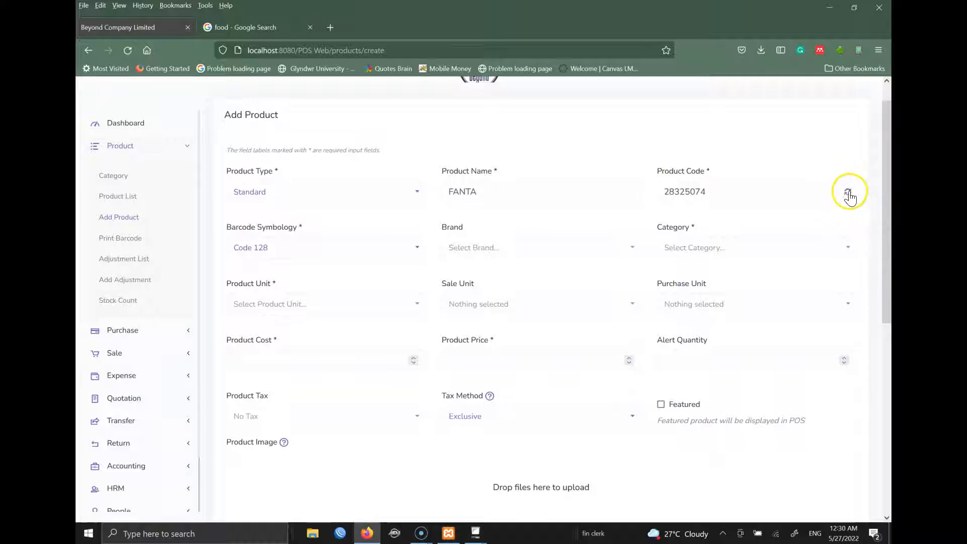
left_click(481, 247)
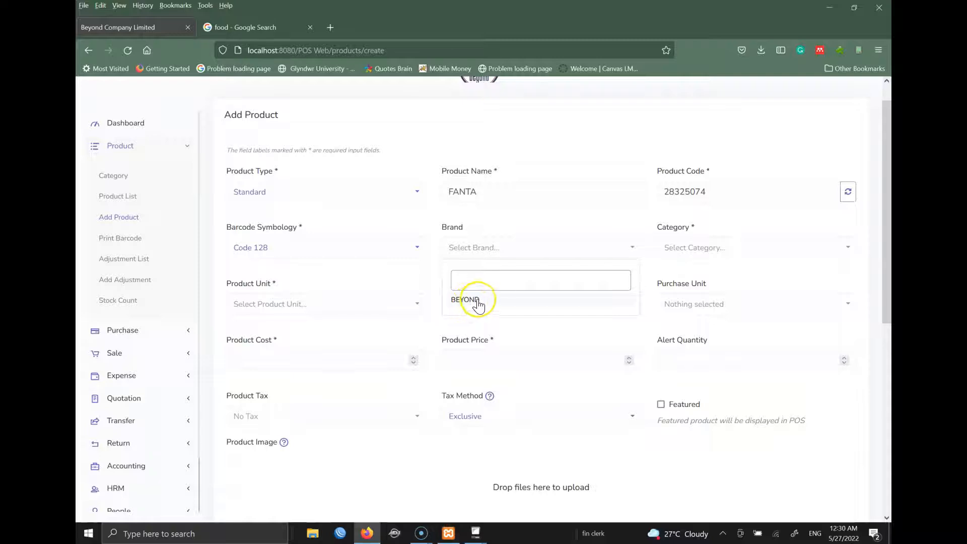
left_click(476, 302)
left_click(724, 252)
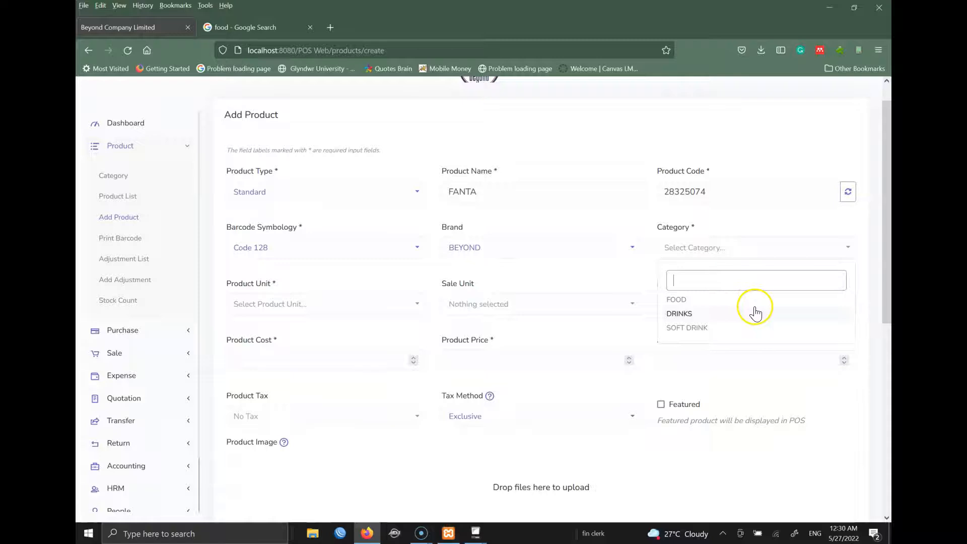
left_click(704, 331)
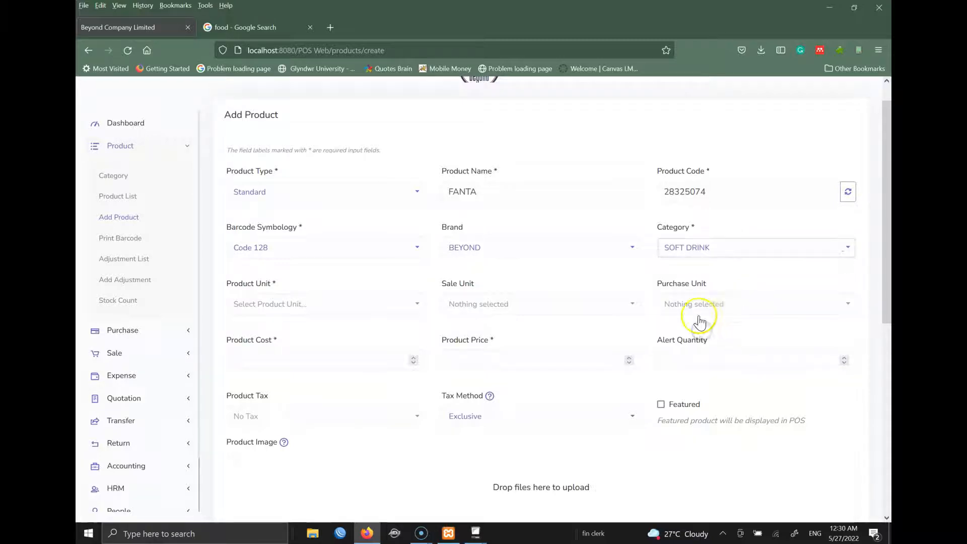
left_click(296, 306)
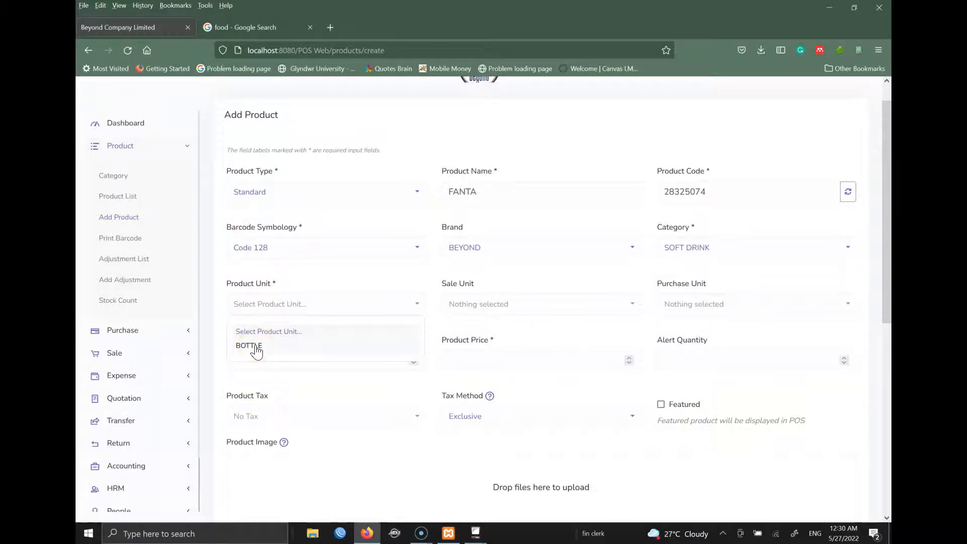
left_click(256, 347)
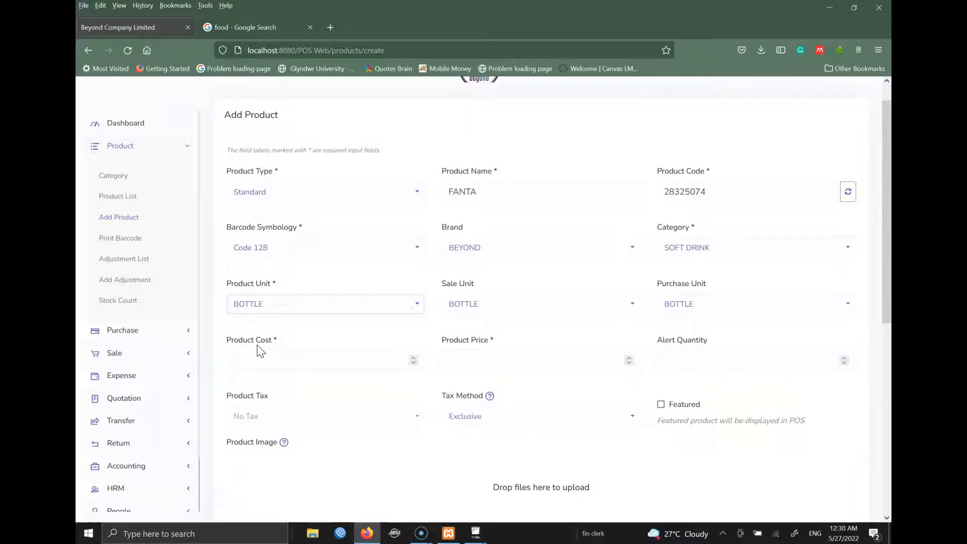
- Enter FANTA's cost 400, price 500 and alert quantity 5, keeping No Tax
left_click(323, 358)
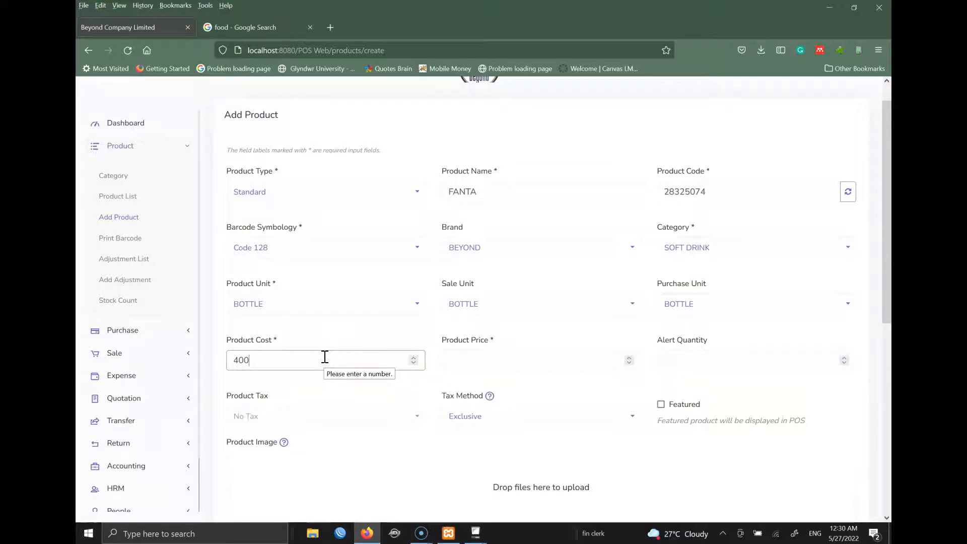
left_click(474, 361)
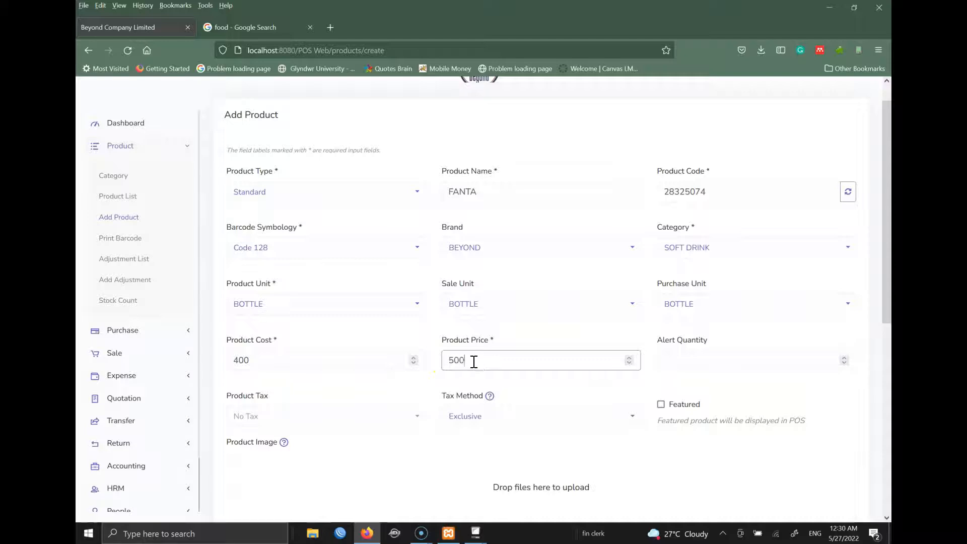
left_click(752, 362)
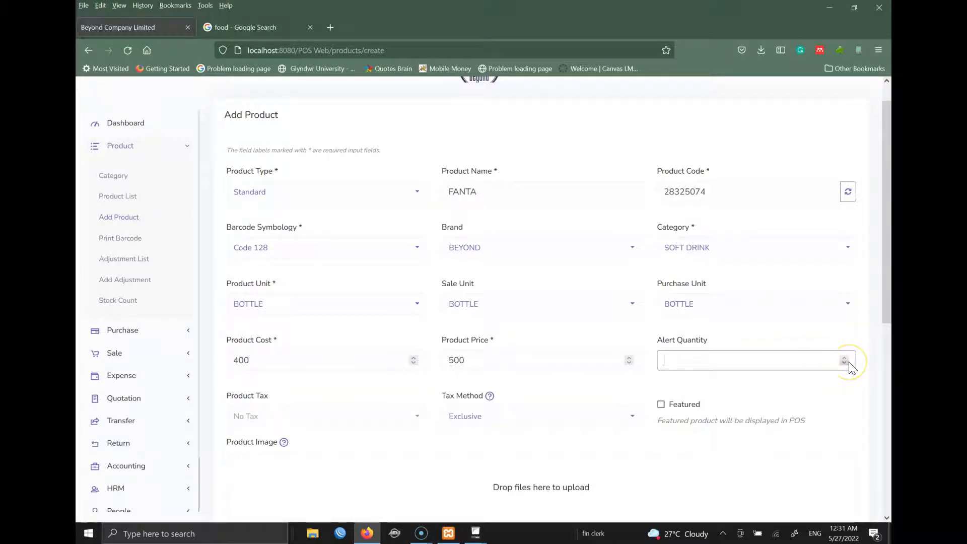
left_click(783, 318)
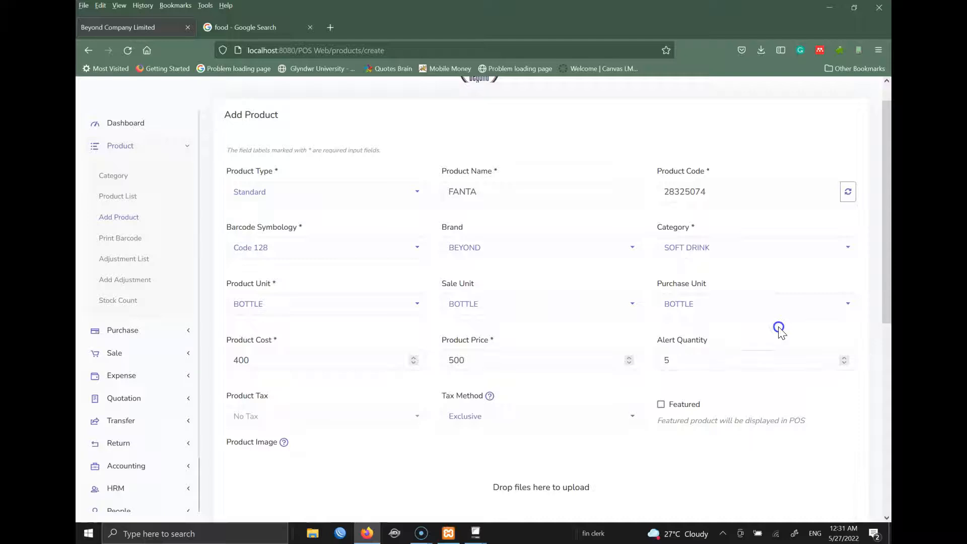
left_click(660, 370)
left_click(304, 425)
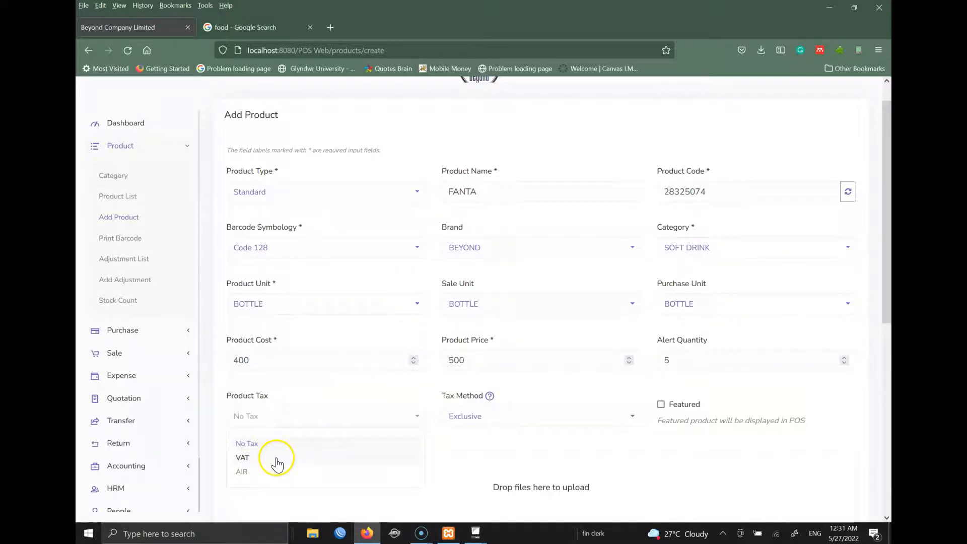
left_click(279, 442)
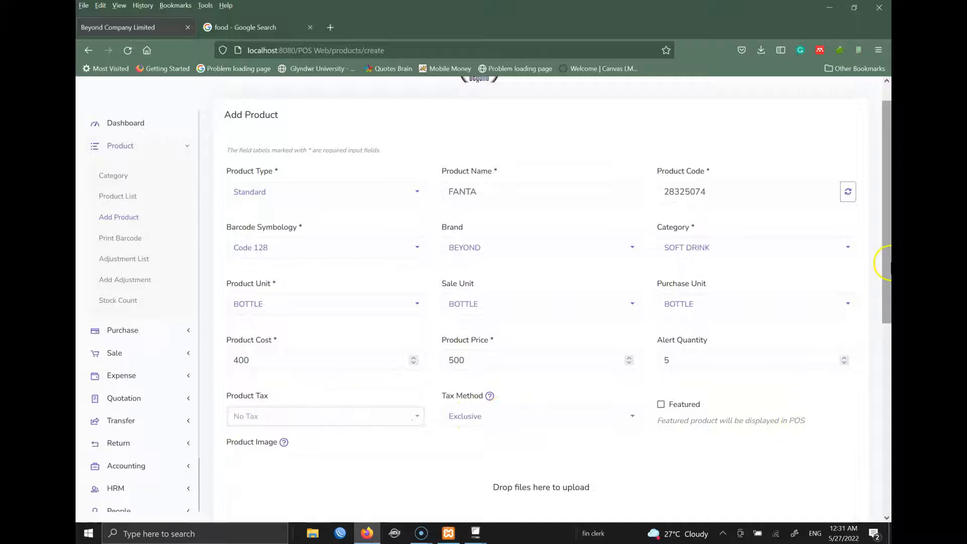
left_click_drag(885, 259, 884, 370)
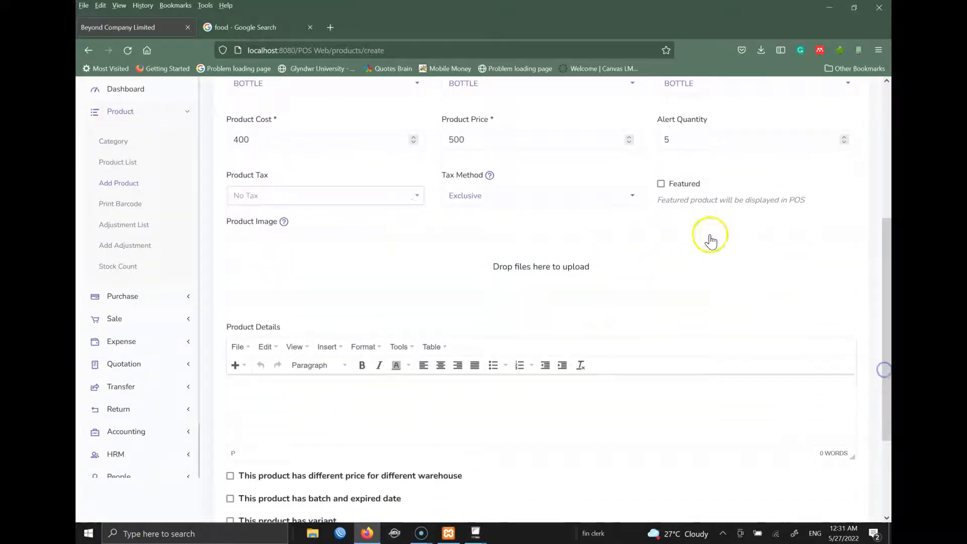
- Mark FANTA as featured in POS and attach SoftDrinks.jpg as its image
left_click(662, 184)
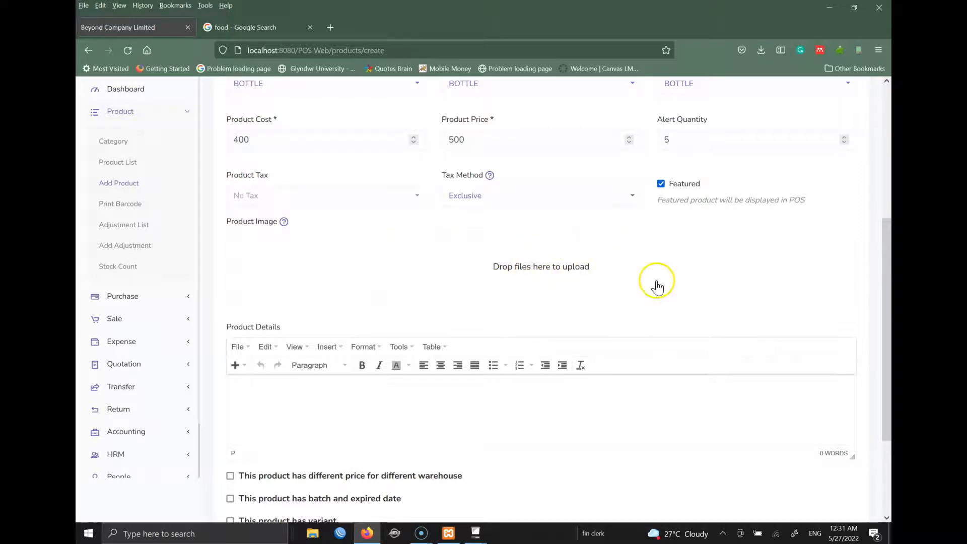
left_click(530, 270)
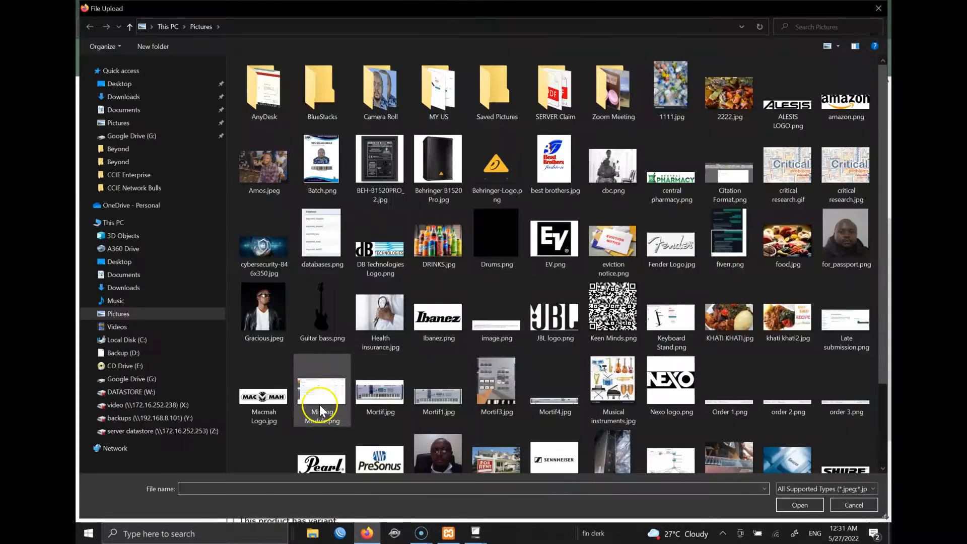
scroll(873, 312, "down", 2)
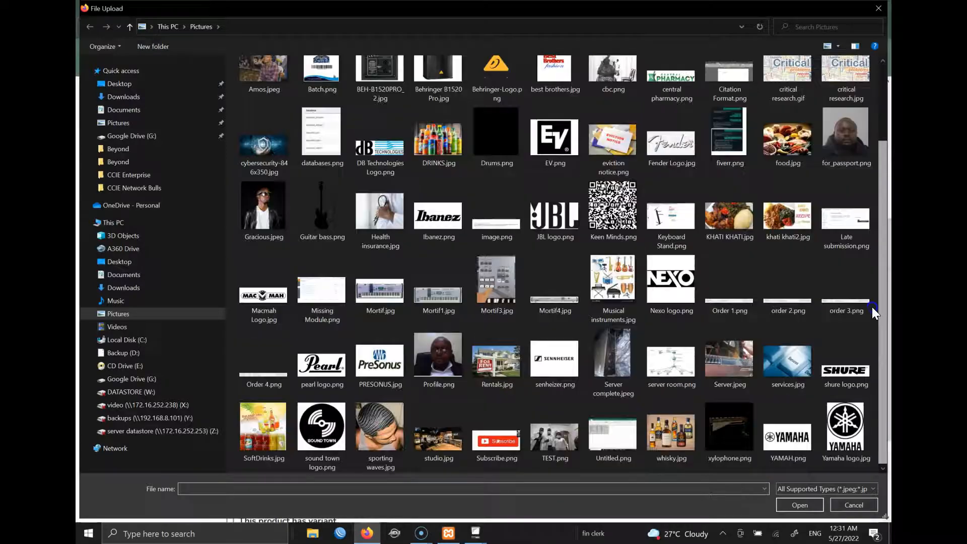
double_click(270, 413)
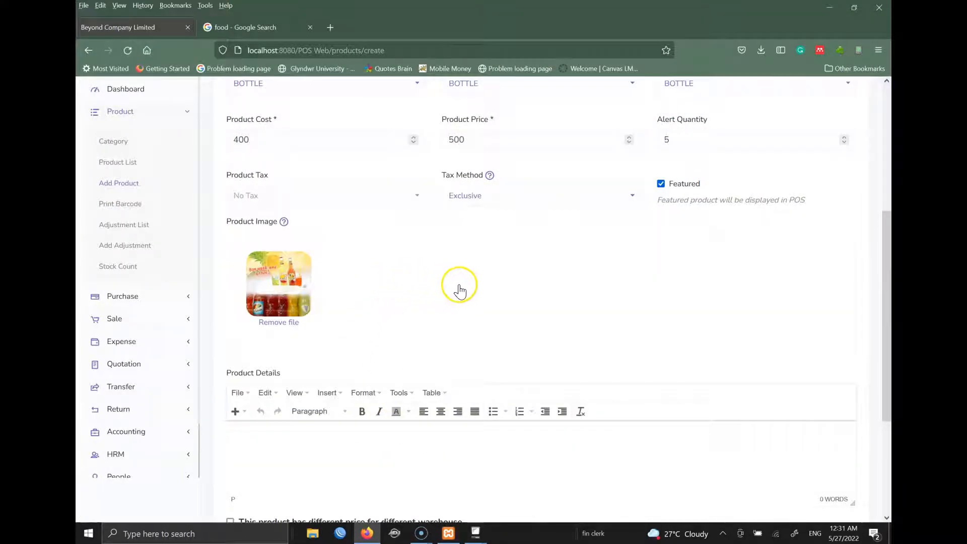
- Attach DRINKS.jpg as a second product image
left_click(454, 285)
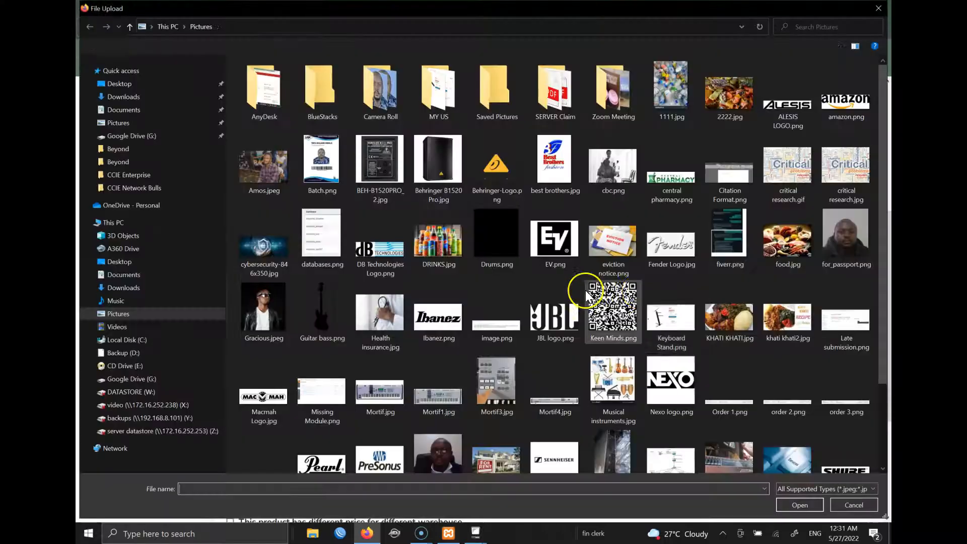
left_click(436, 236)
double_click(435, 234)
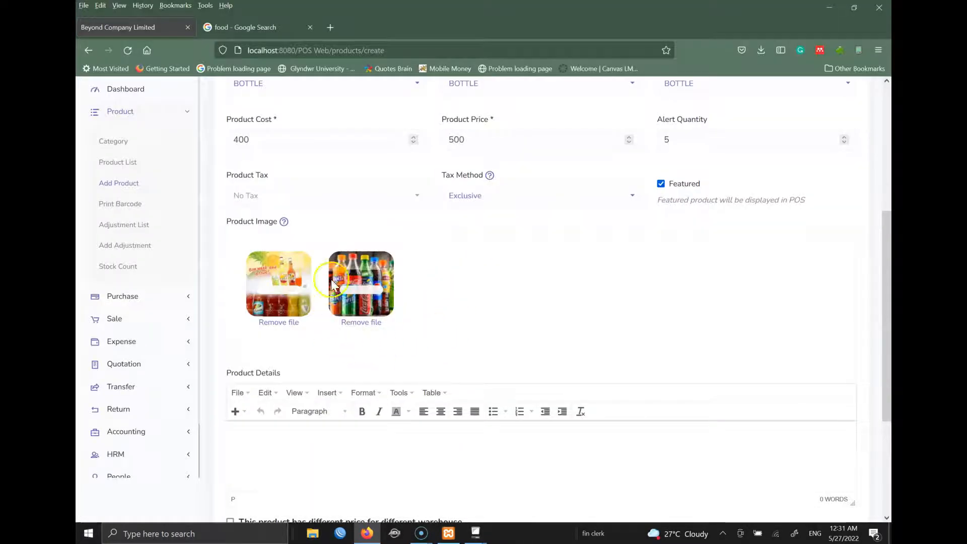
left_click_drag(880, 249, 869, 343)
- Write 'What it is' as FANTA's details and enable different prices per warehouse
left_click(274, 276)
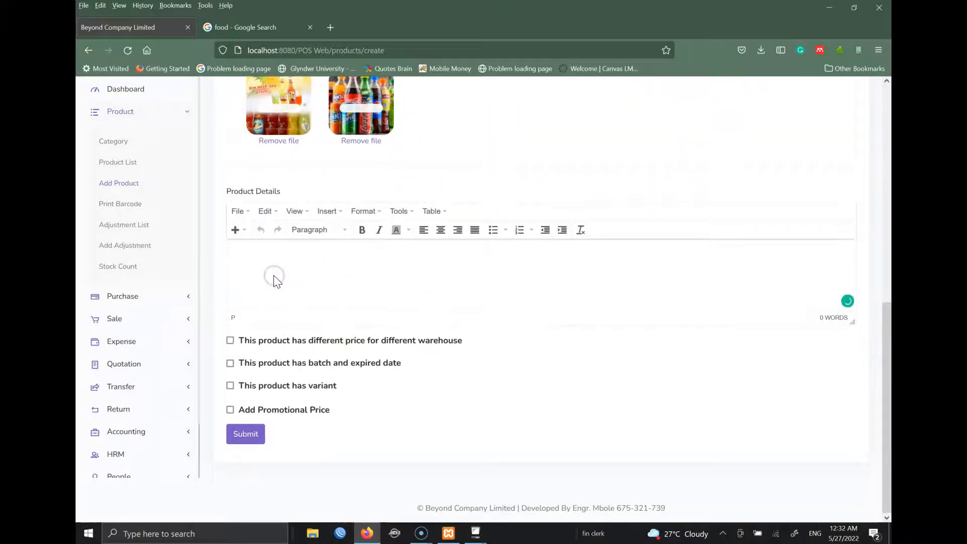
type("tHIS")
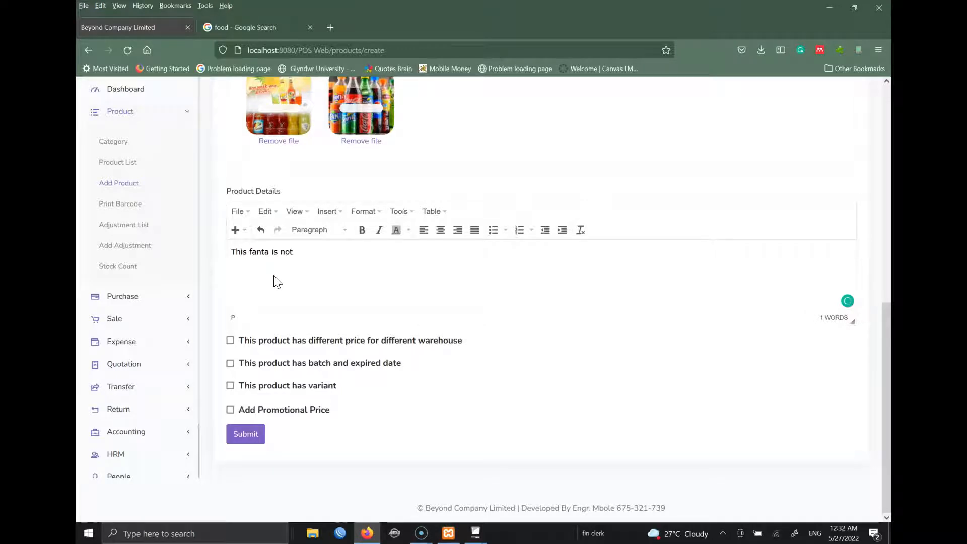
type("but given")
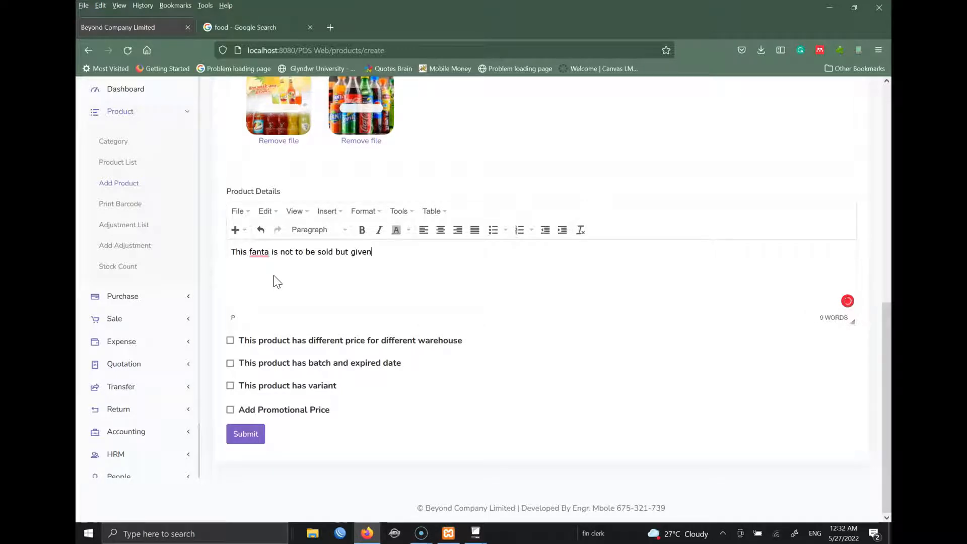
key("ctrl+a")
type("Wha")
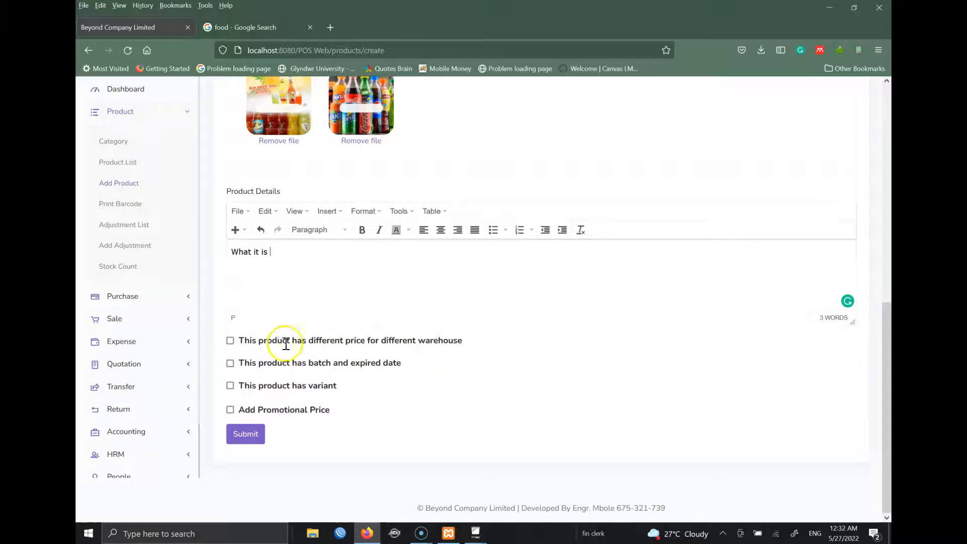
left_click(230, 341)
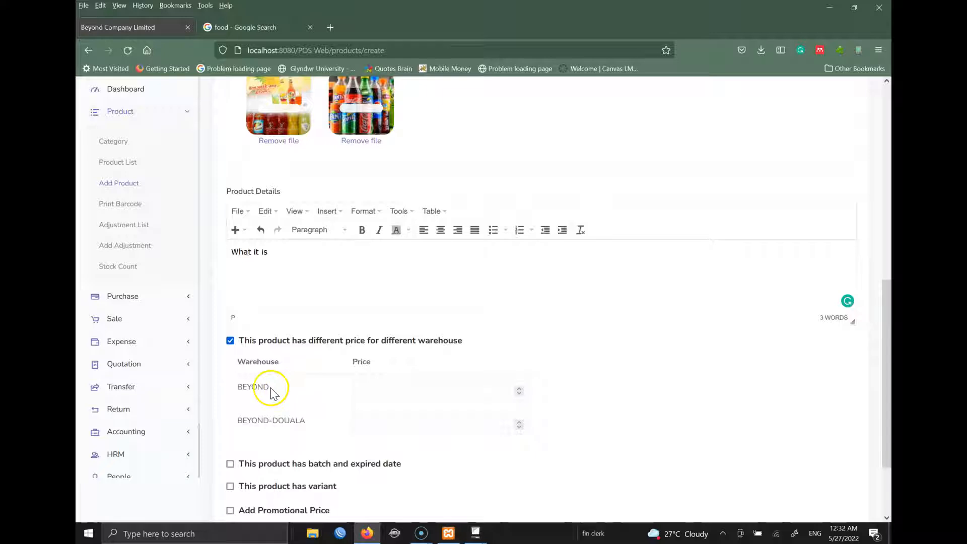
- Set the warehouse prices to 500 for BEYOND and 600 for BEYOND-DOUALA
left_click(442, 397)
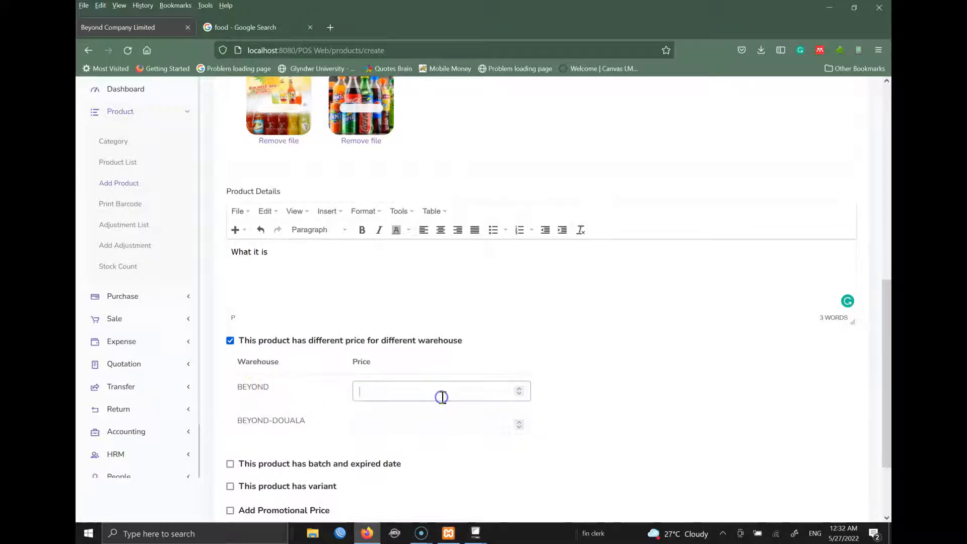
key("BackSpace")
key("BackSpace")
key("Tab")
left_click(442, 397)
key("BackSpace")
left_click(412, 425)
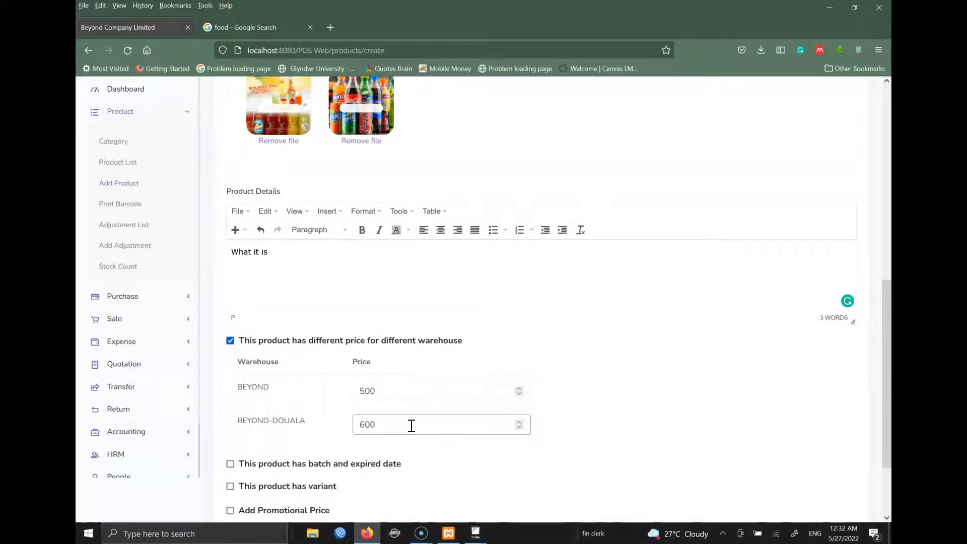
- Mark the product as having batch and expiry dates, leaving variants off
left_click_drag(889, 344, 891, 419)
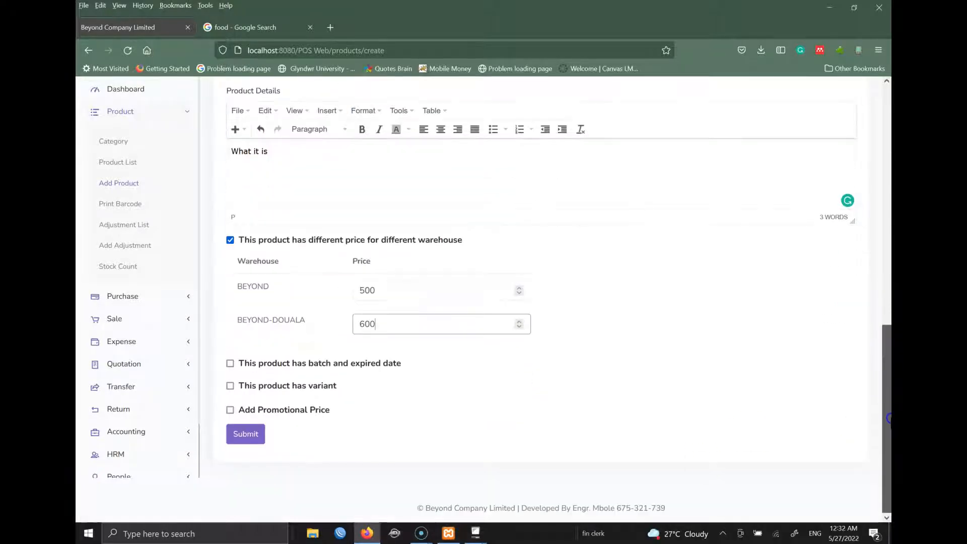
left_click(230, 364)
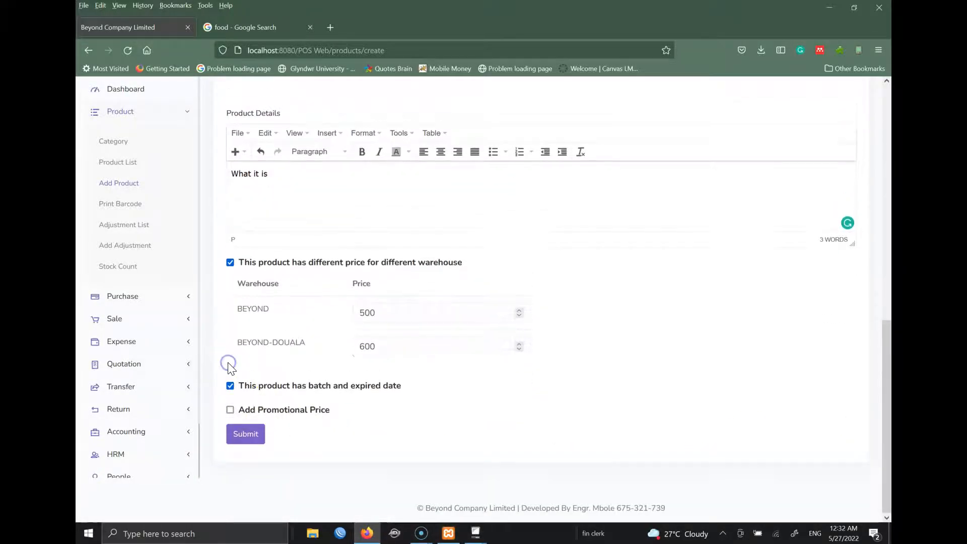
left_click(229, 385)
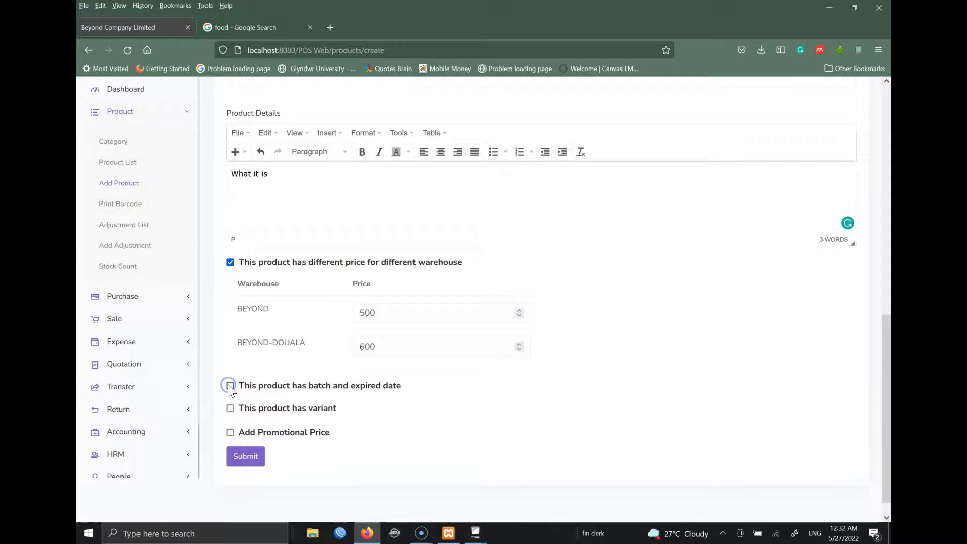
left_click(231, 408)
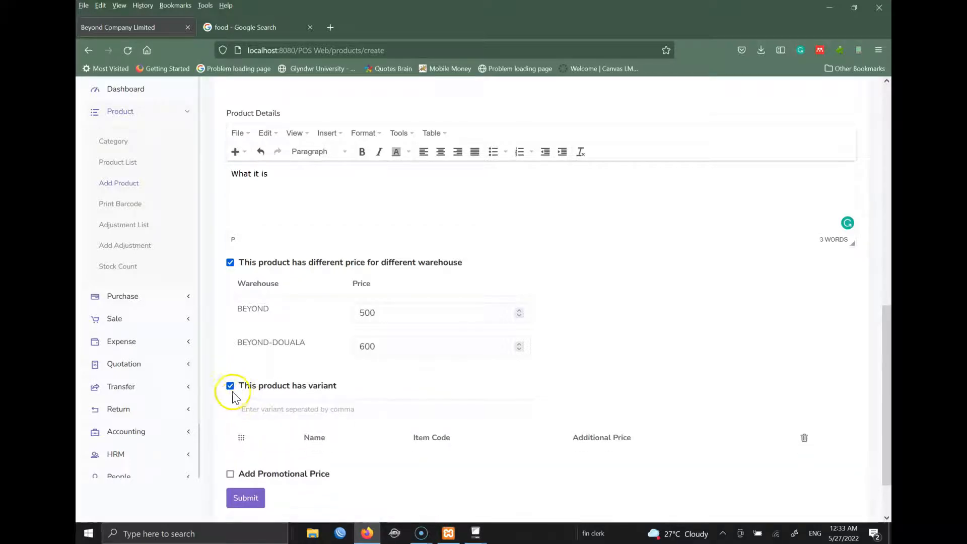
left_click(228, 386)
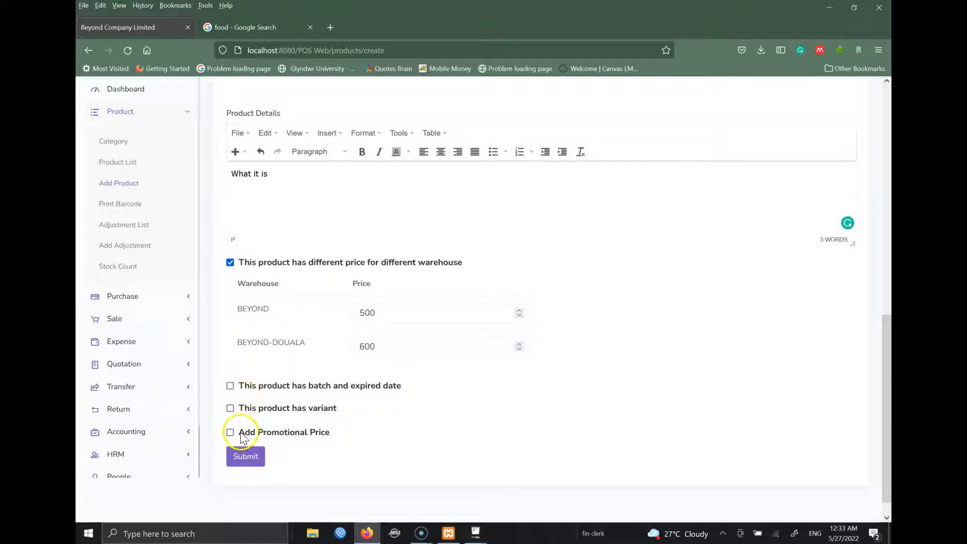
left_click(230, 385)
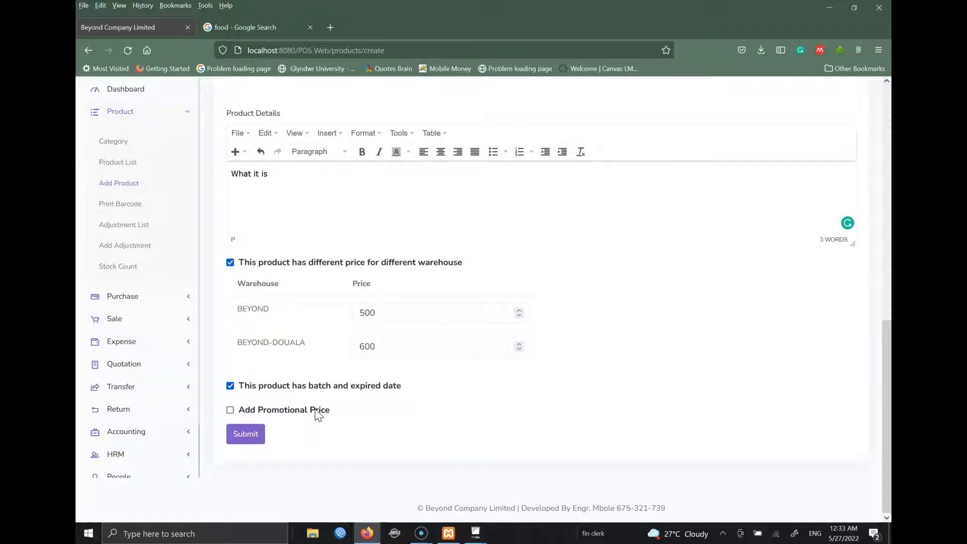
- Add a promotional price of 300 from 27-05-2022 to 31-05-2022 and submit FANTA
left_click(230, 411)
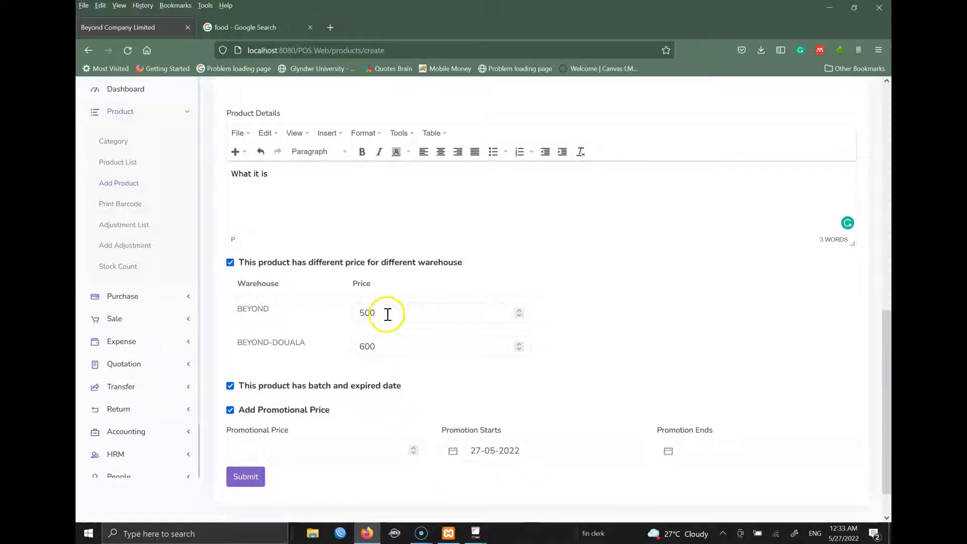
left_click(324, 450)
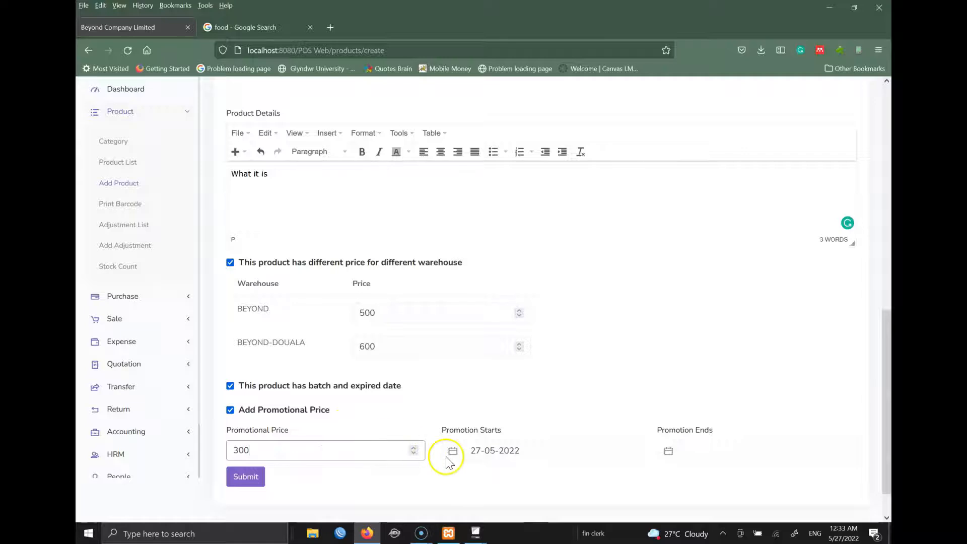
left_click(530, 451)
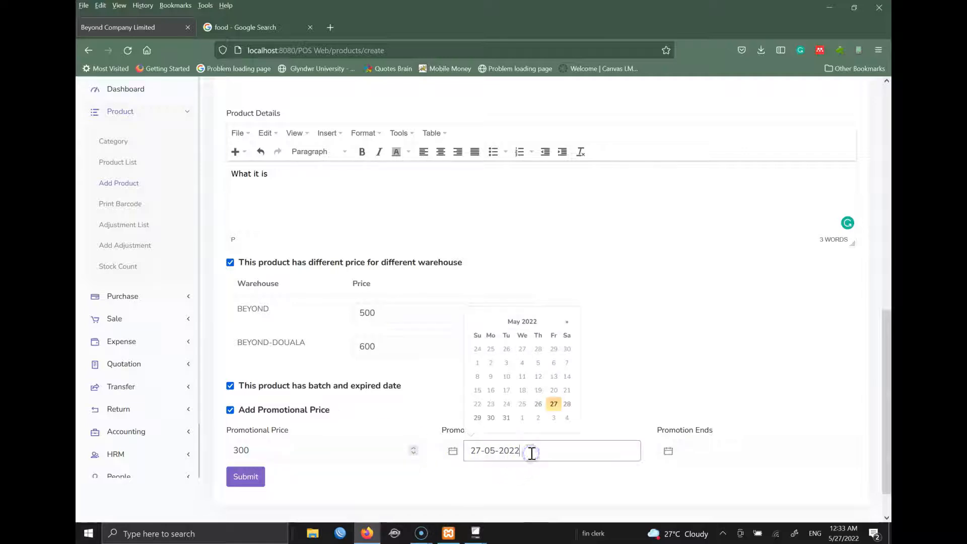
left_click(555, 408)
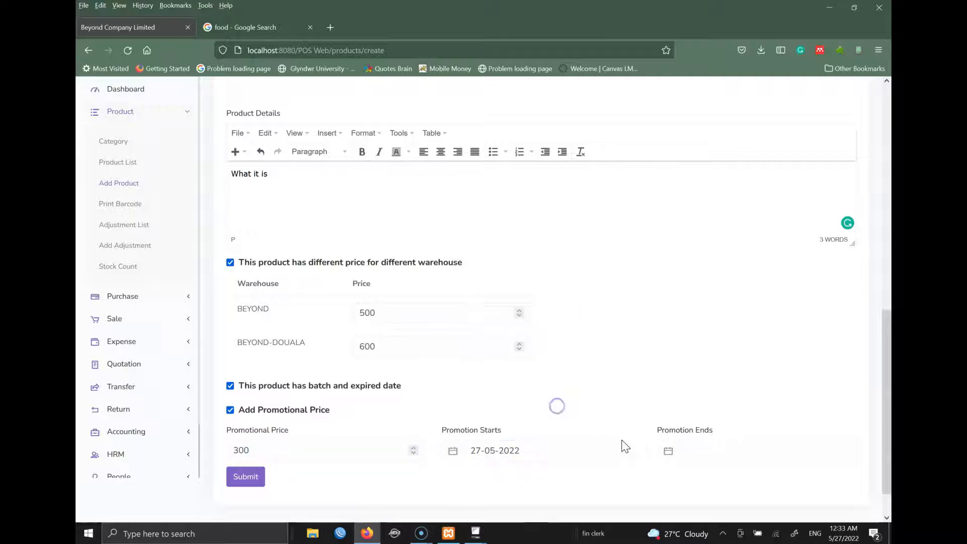
left_click(692, 453)
left_click(724, 418)
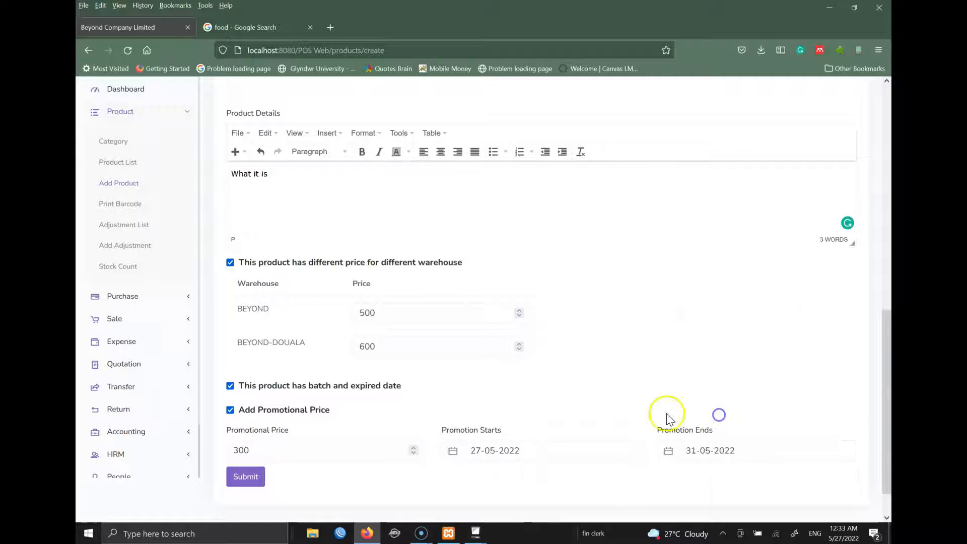
left_click(525, 385)
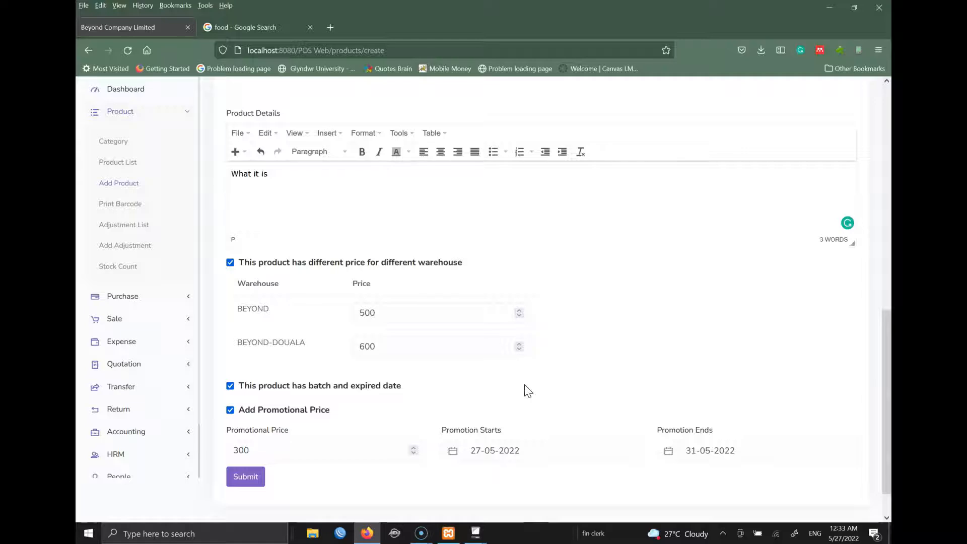
left_click(251, 481)
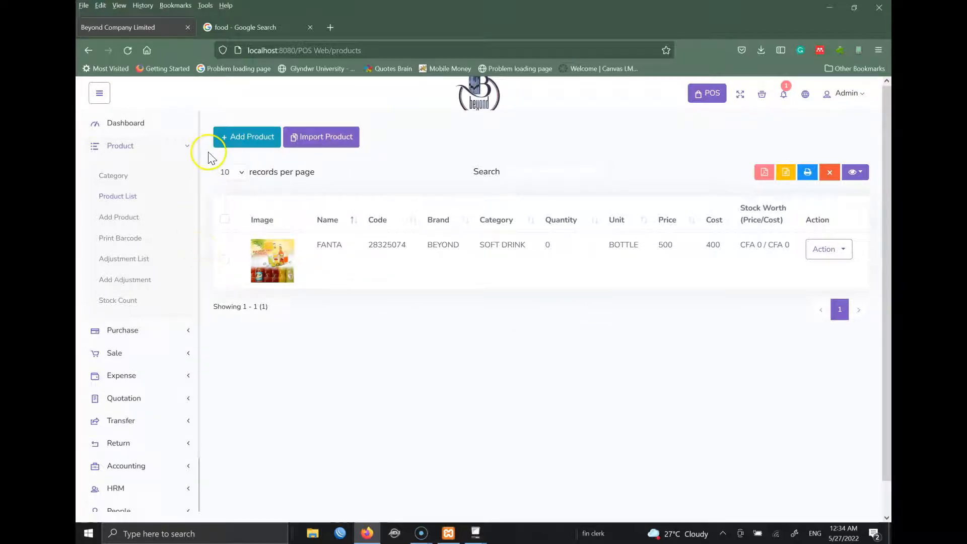
- Collapse the Product menu and go to Purchase > Add Purchase
left_click(188, 146)
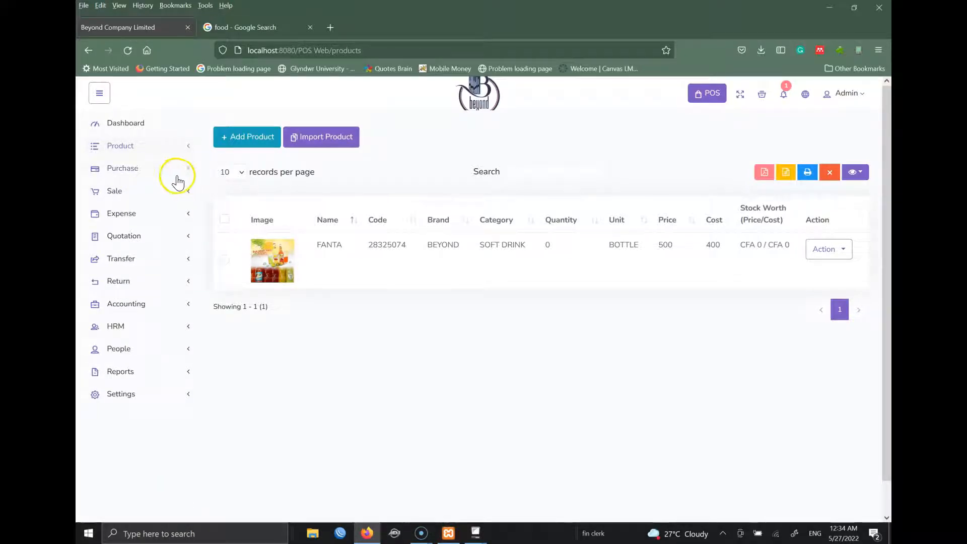
left_click(144, 173)
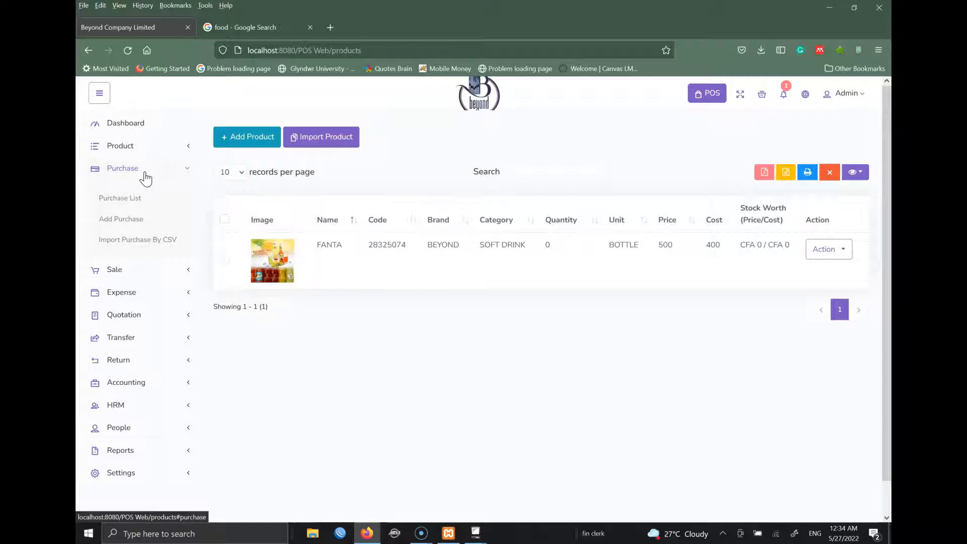
left_click(124, 227)
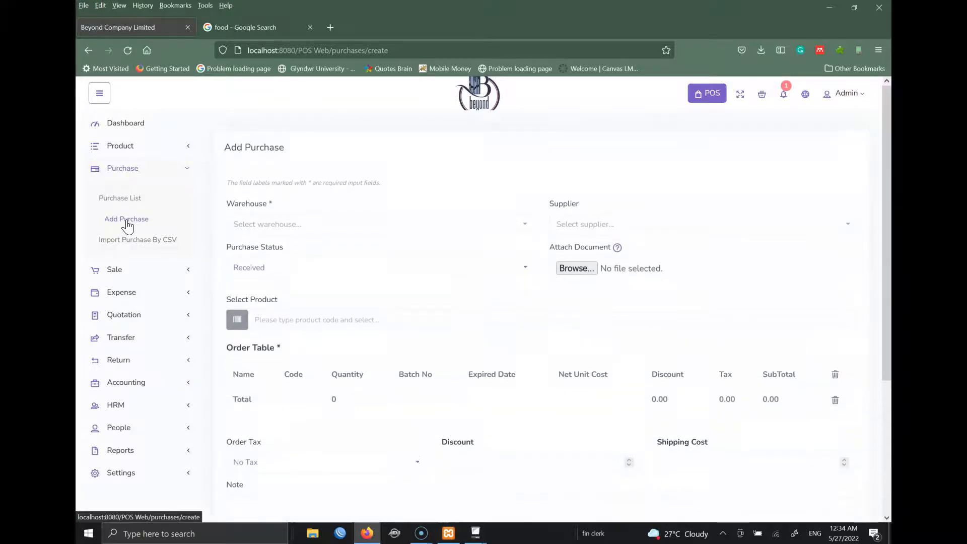
- Set the purchase warehouse to BEYOND and find the supplier list empty
left_click(191, 503)
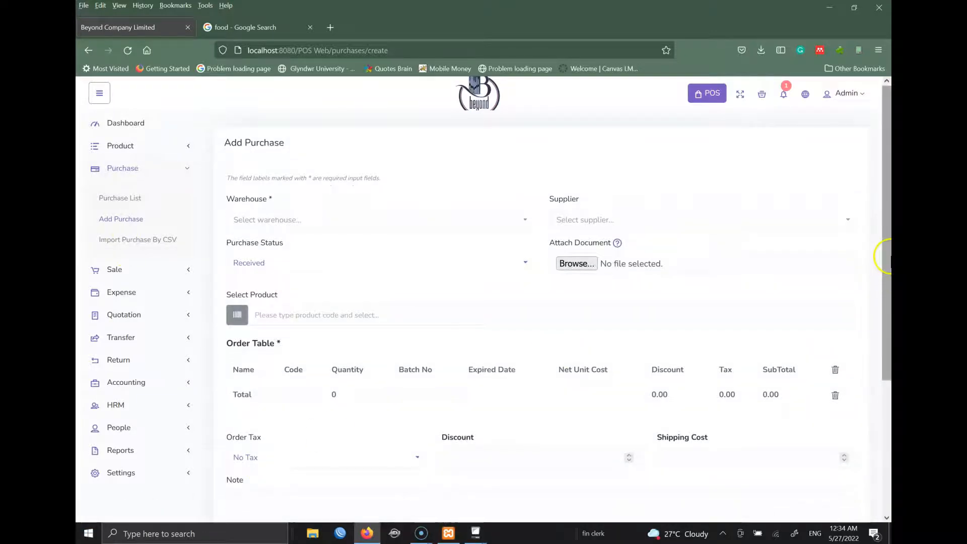
scroll(887, 257, "down", 1)
left_click(318, 186)
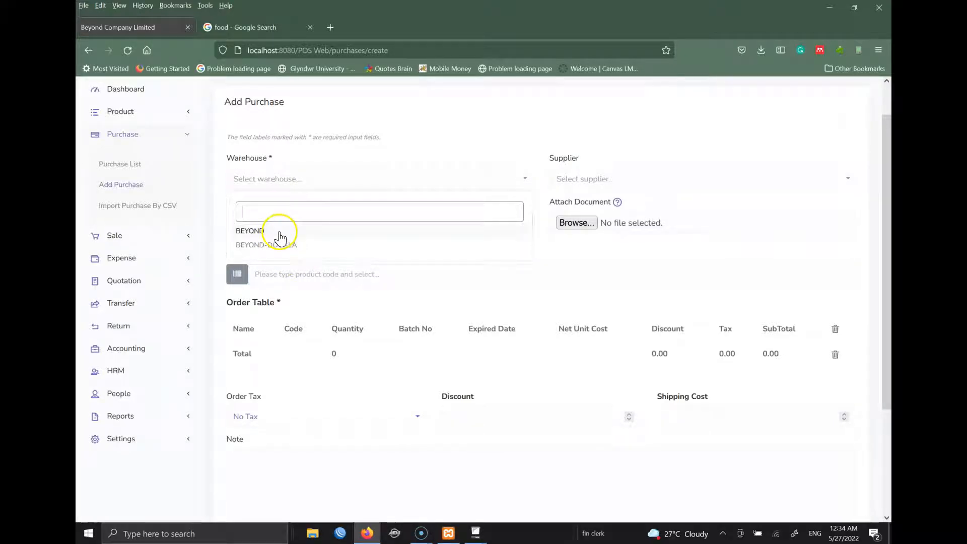
left_click(280, 236)
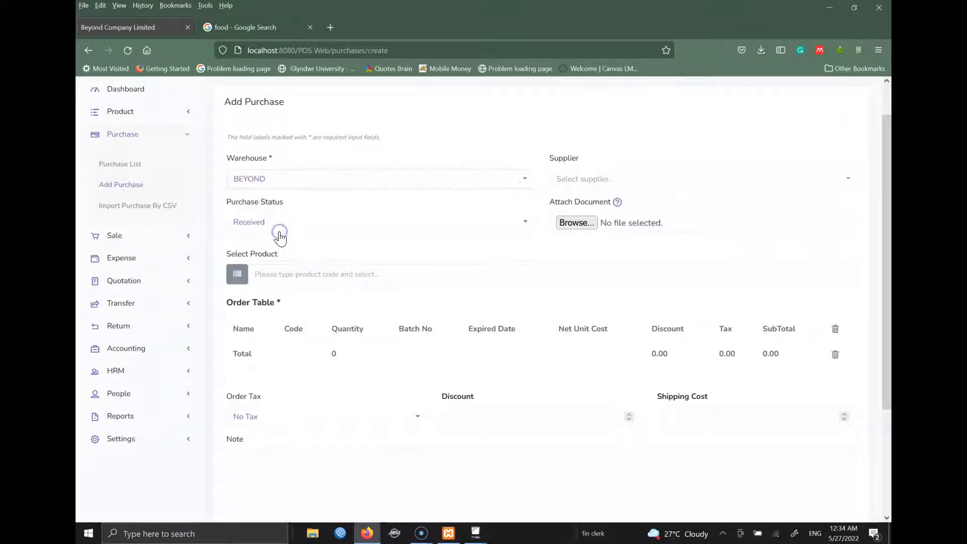
left_click(616, 190)
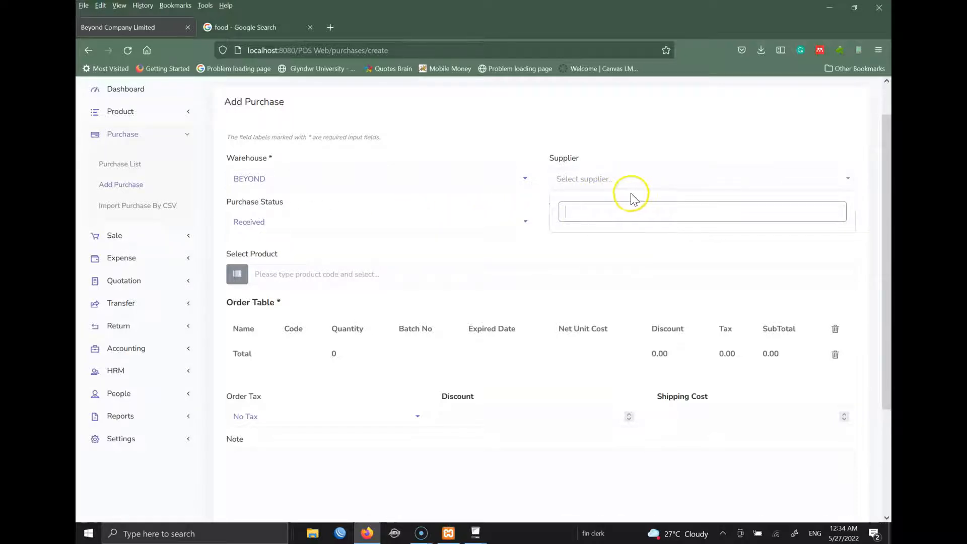
left_click(638, 141)
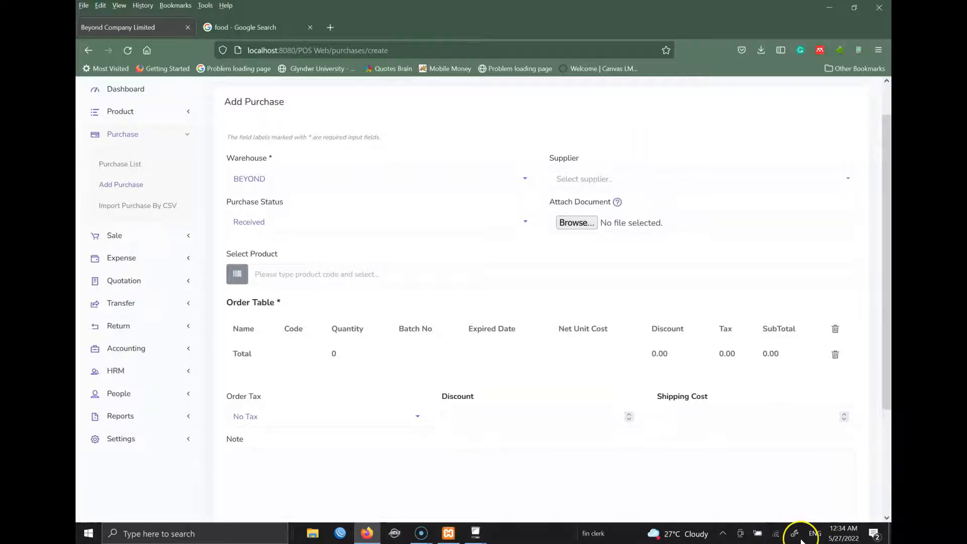
- Go to People > Add User instead of saving the purchase
left_click(133, 403)
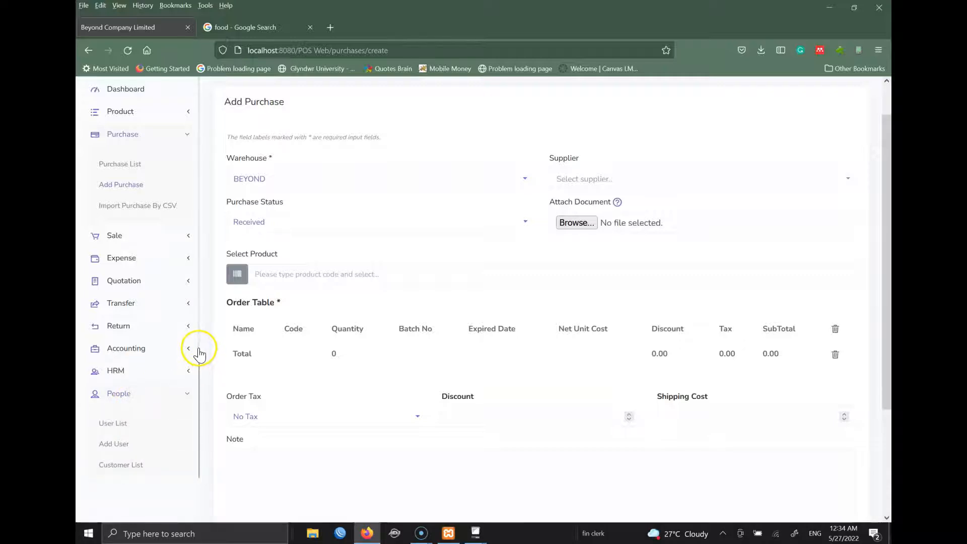
scroll(199, 393, "down", 5)
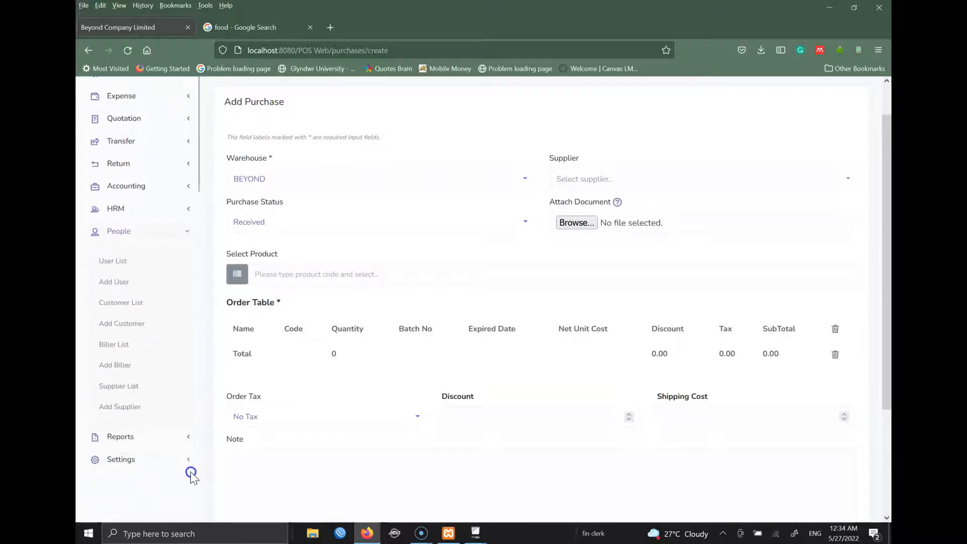
left_click(115, 282)
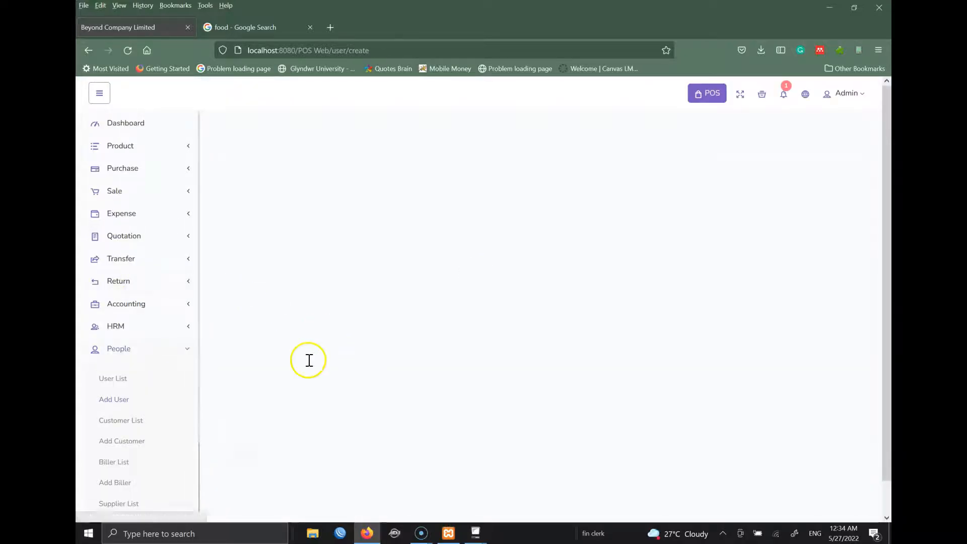
- Fill in the new user's username, password, company name Test Company and e-mail
left_click(320, 222)
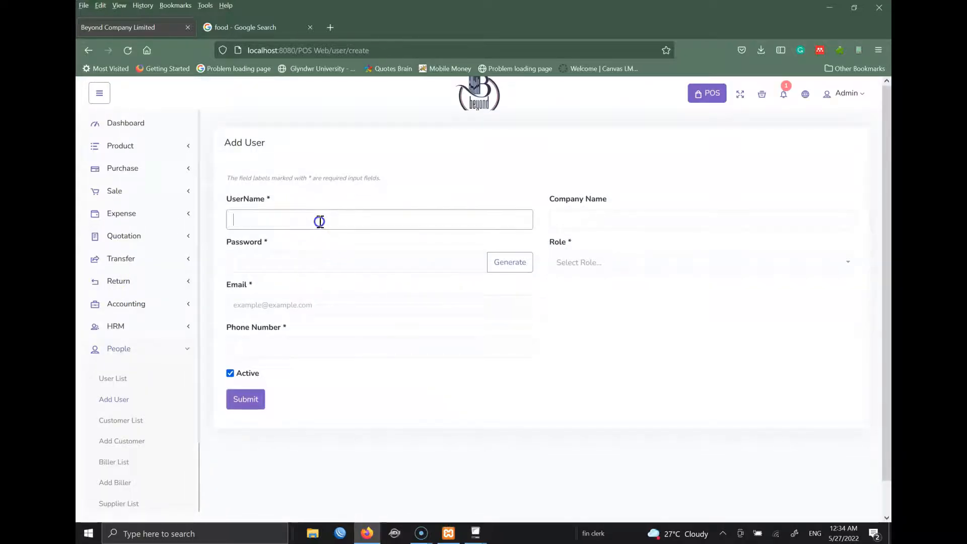
type("demo")
key("Tab")
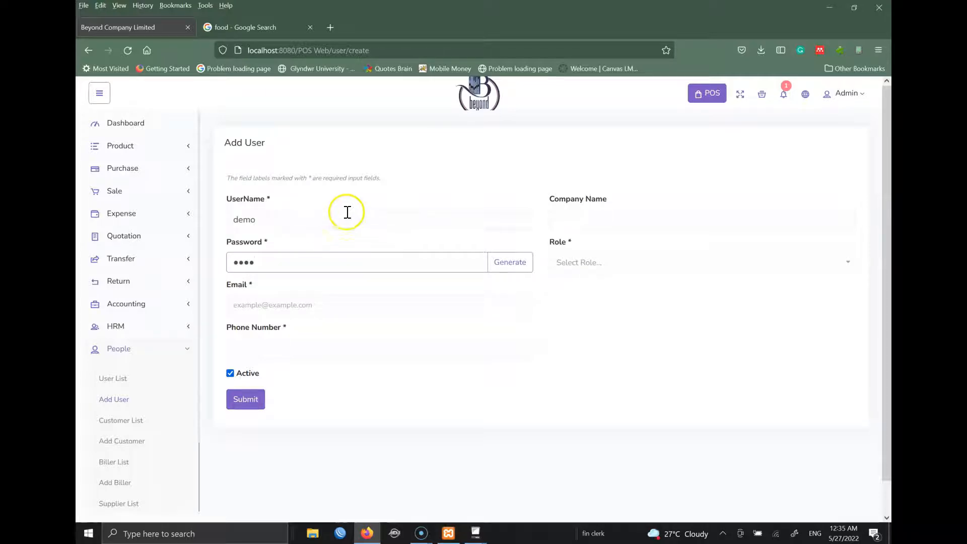
left_click(582, 220)
type("Test Company")
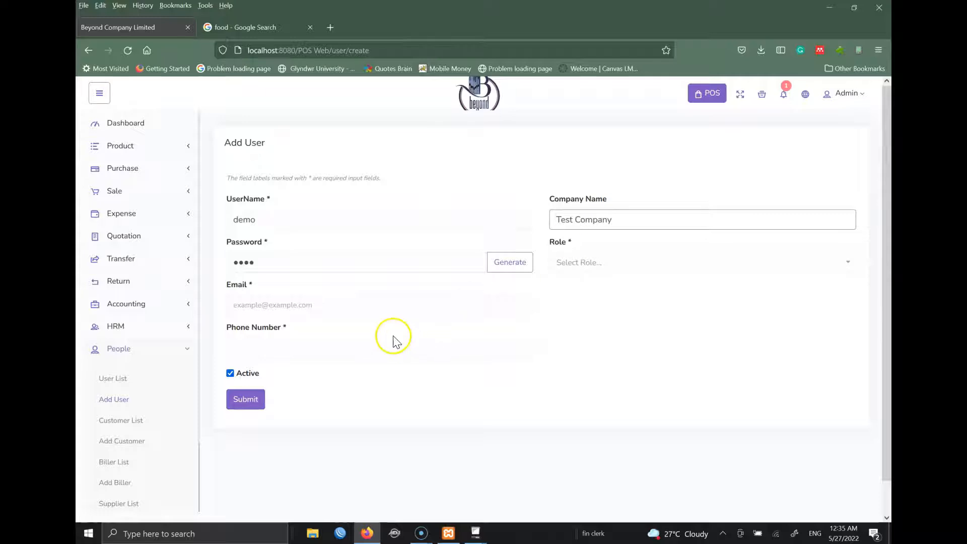
left_click(385, 313)
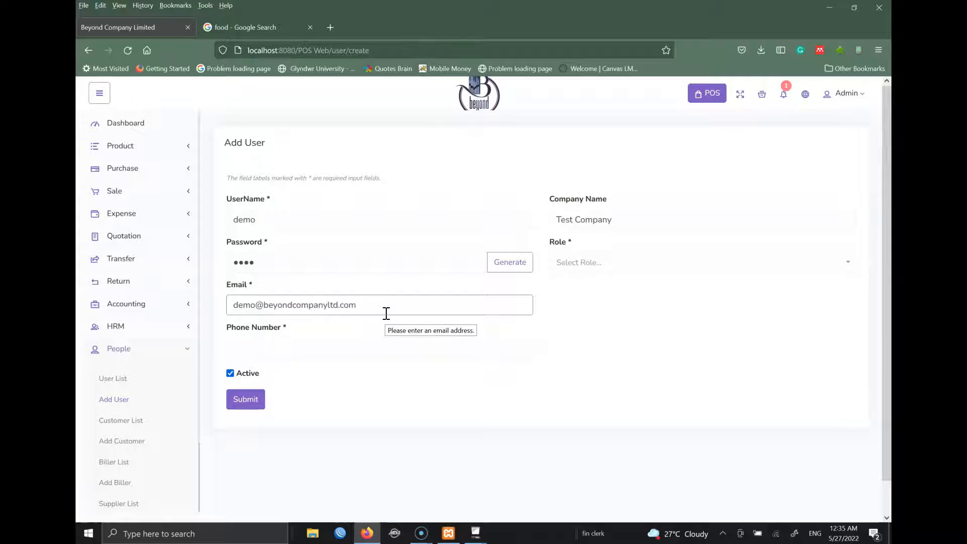
- Set the new user's role to Admin
left_click(754, 269)
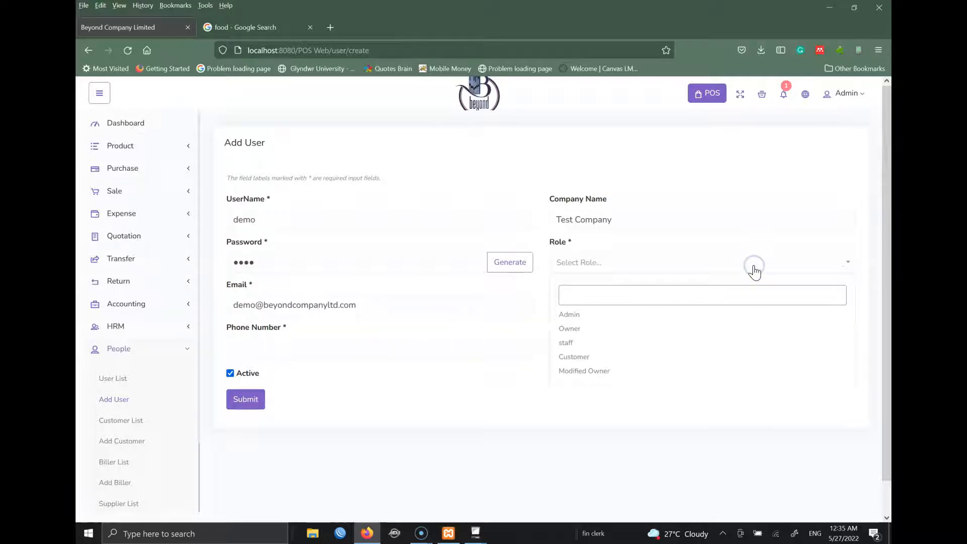
left_click(649, 341)
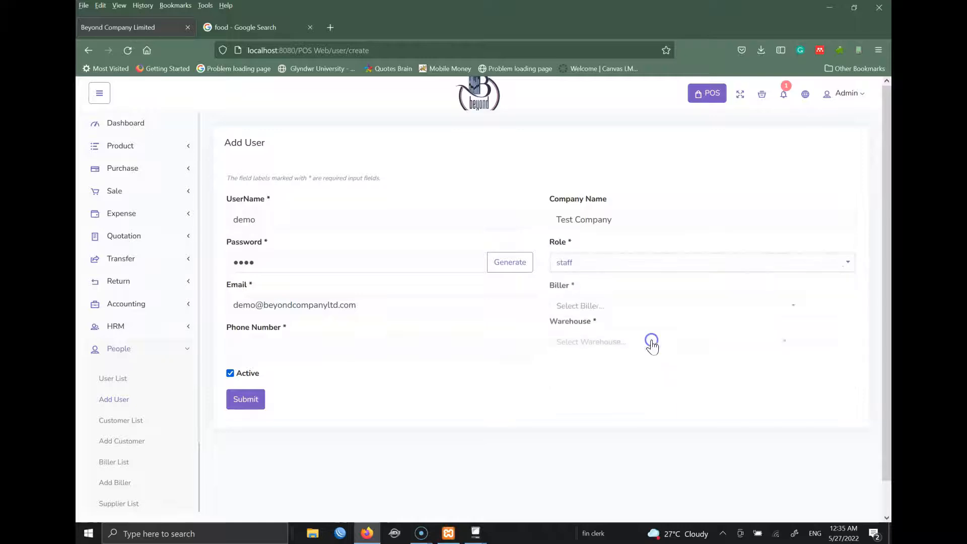
left_click(658, 307)
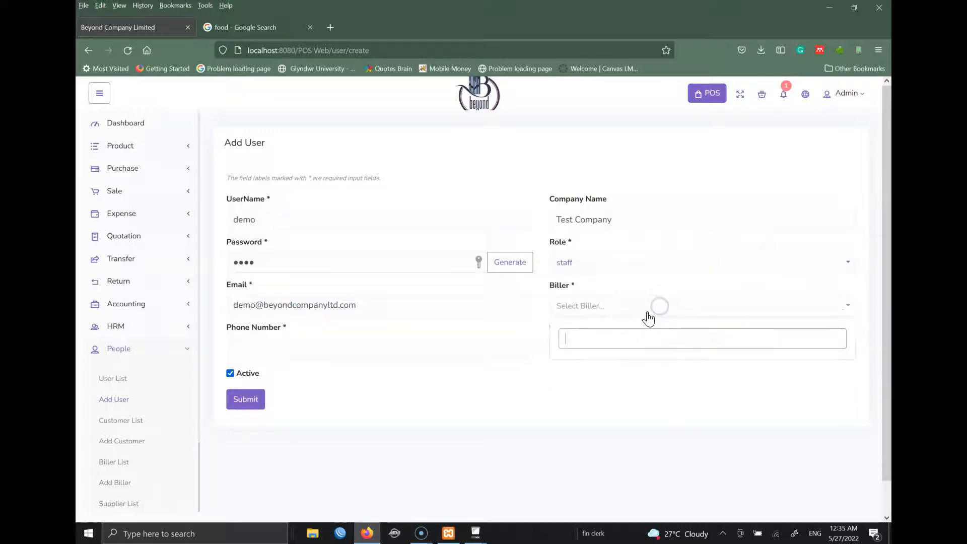
left_click(538, 328)
left_click(566, 306)
left_click(595, 263)
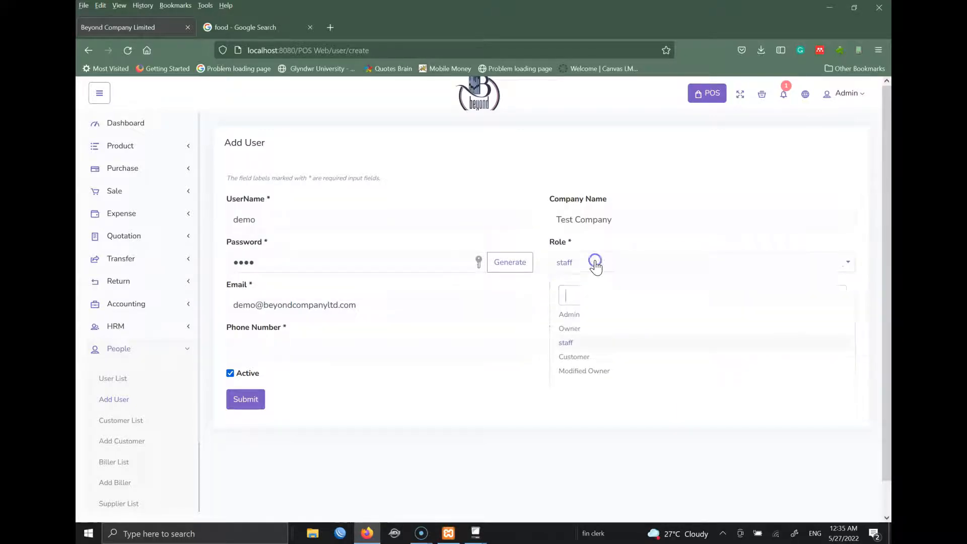
left_click(595, 317)
- Enter the user's phone number and submit, declining to save the password
left_click(371, 352)
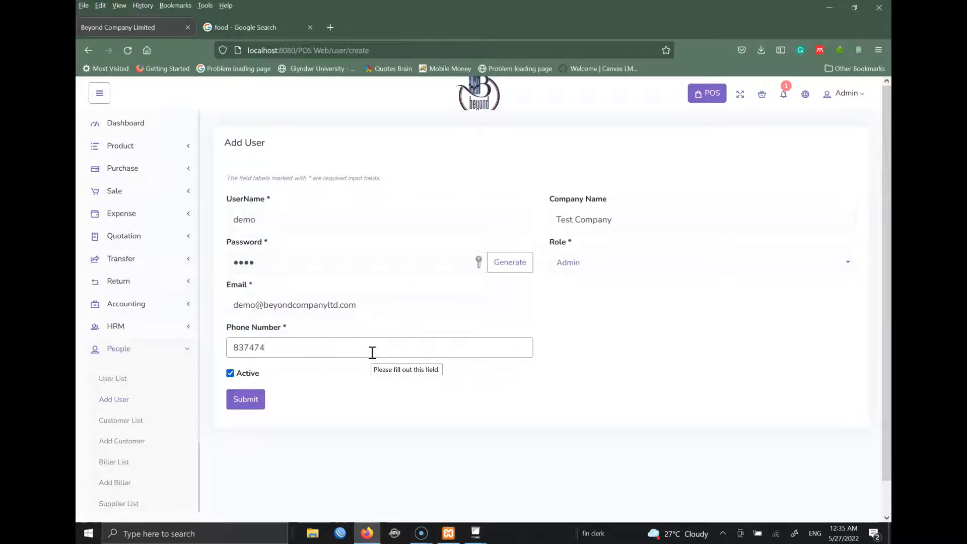
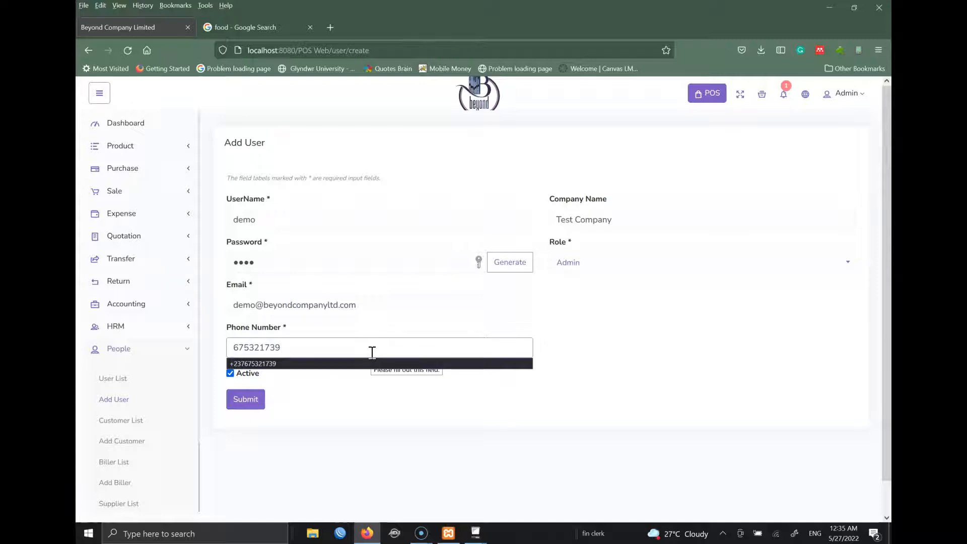
left_click(358, 363)
left_click(254, 401)
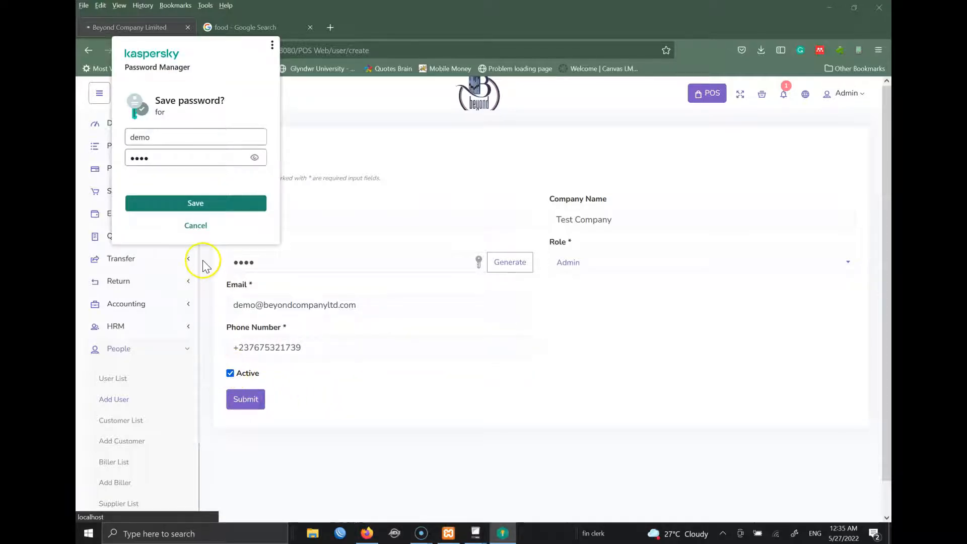
left_click(195, 225)
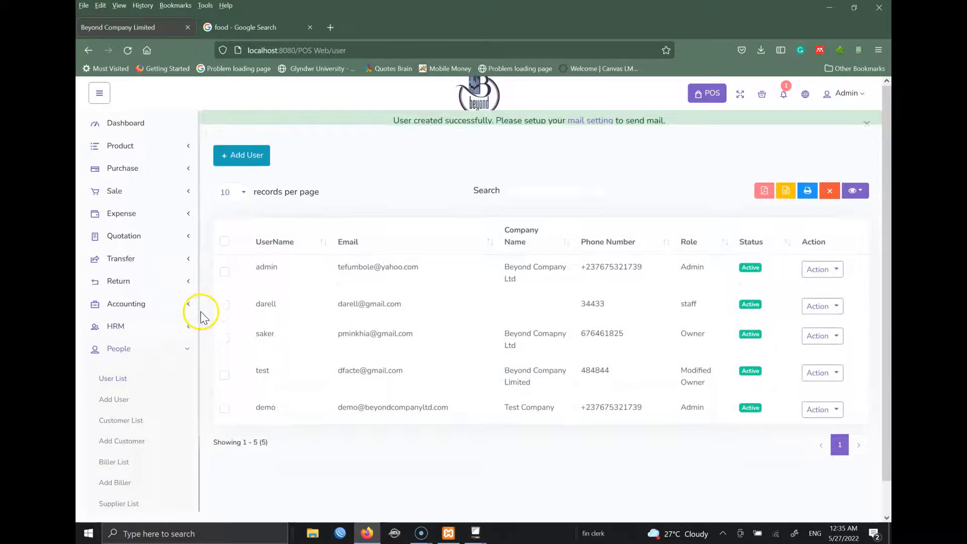
- Go to People > Customer List, then on to Add Customer
scroll(191, 322, "down", 1)
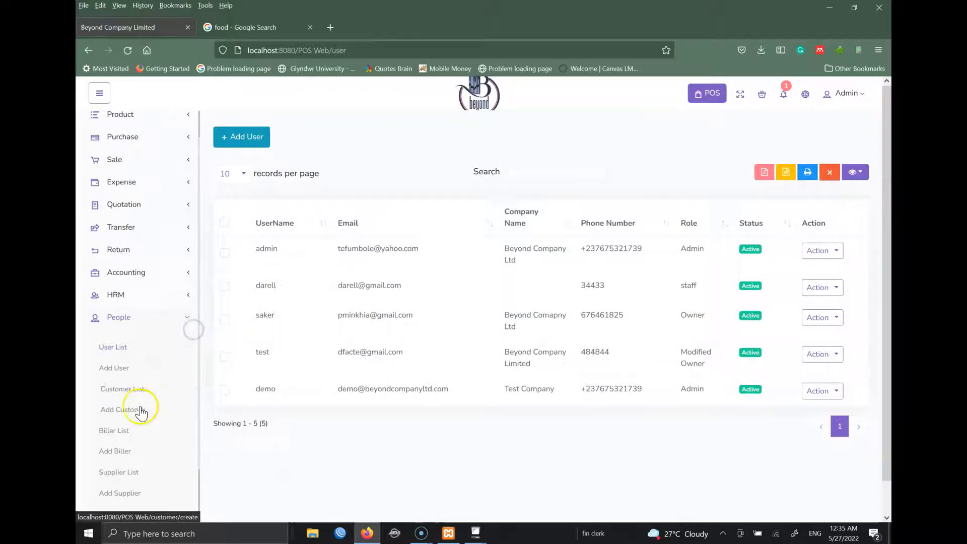
left_click(127, 389)
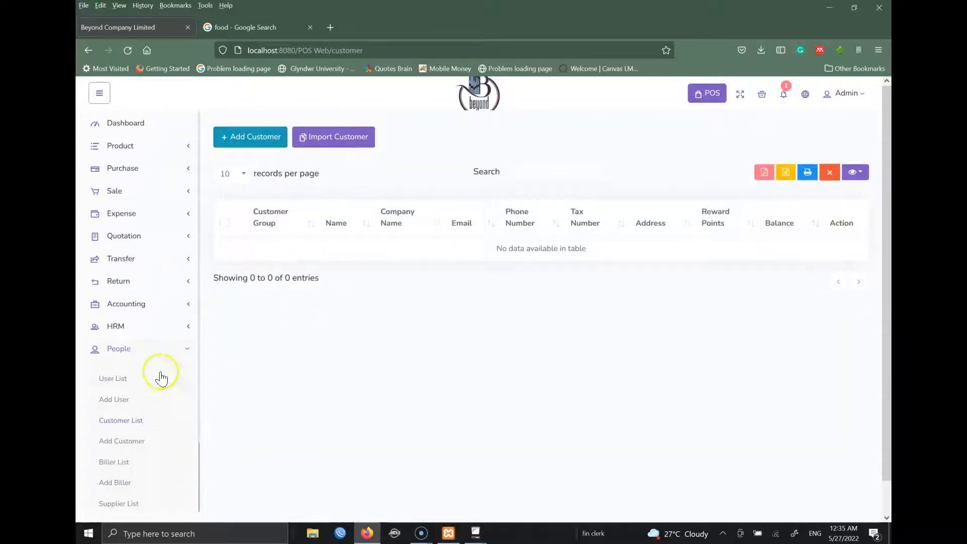
left_click(266, 143)
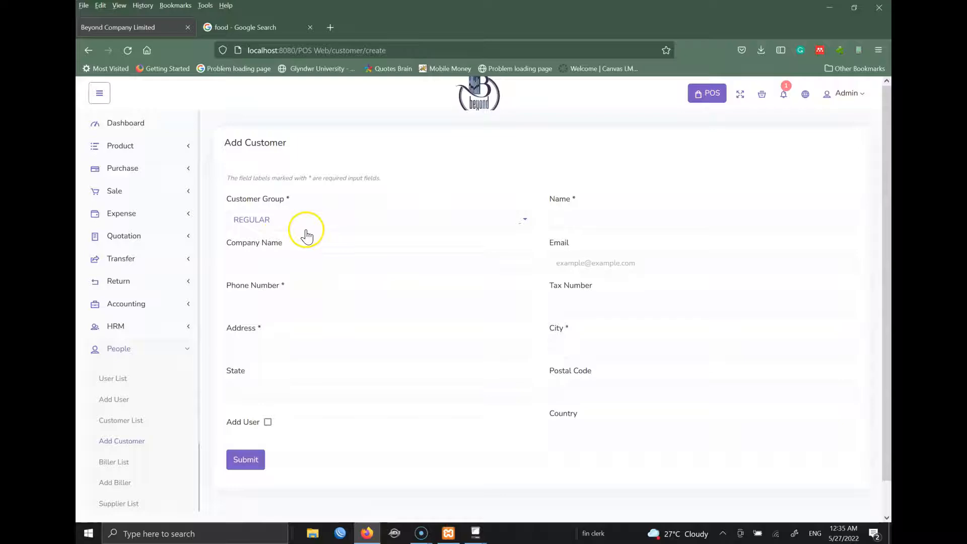
- Start a REGULAR customer with the customer's name, company BEYOND, e-mail and phone number
left_click(287, 222)
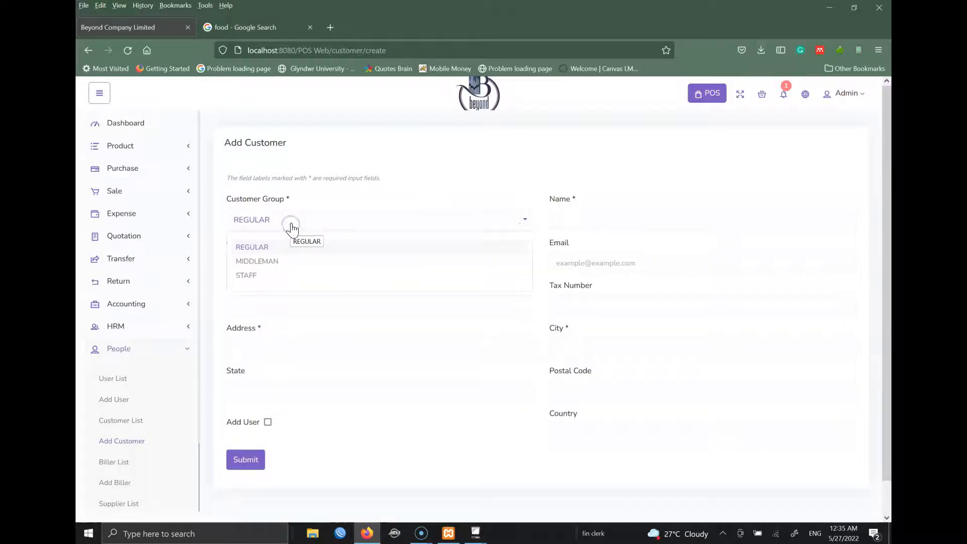
left_click(272, 249)
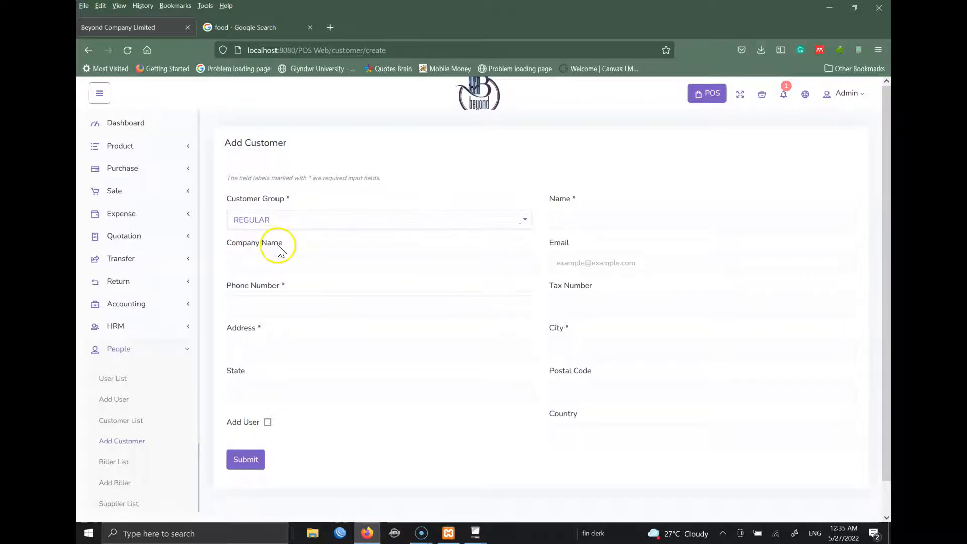
left_click(598, 218)
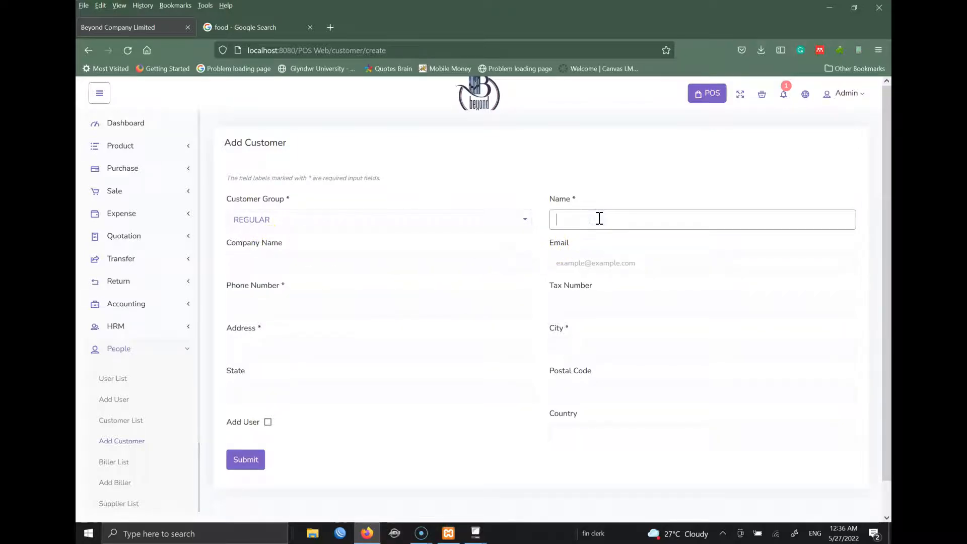
type("tef")
key("Tab")
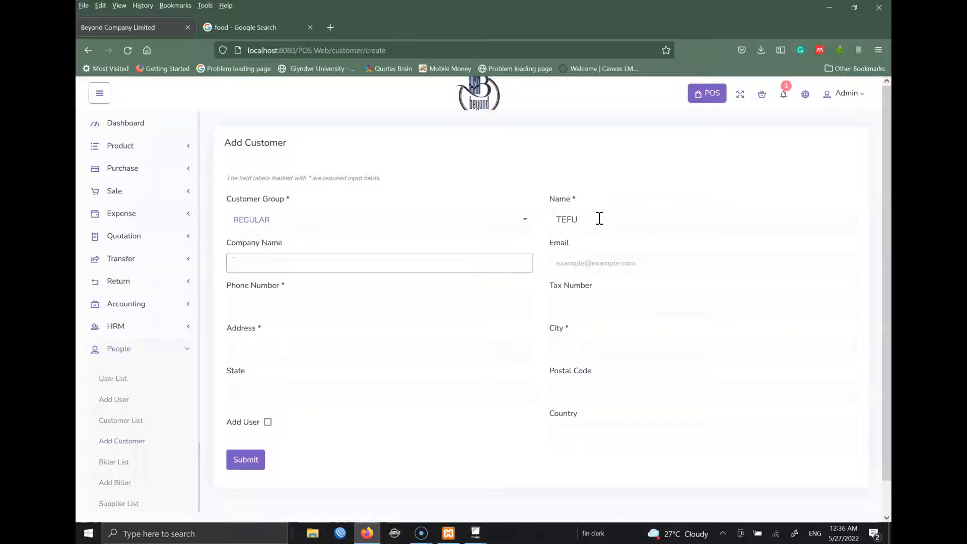
type("BEYOND")
key("Tab")
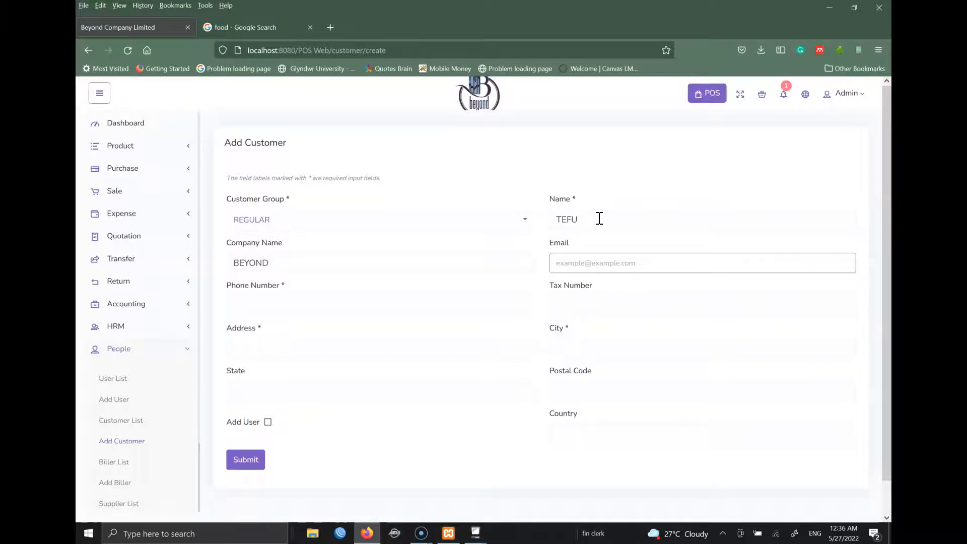
key("Tab")
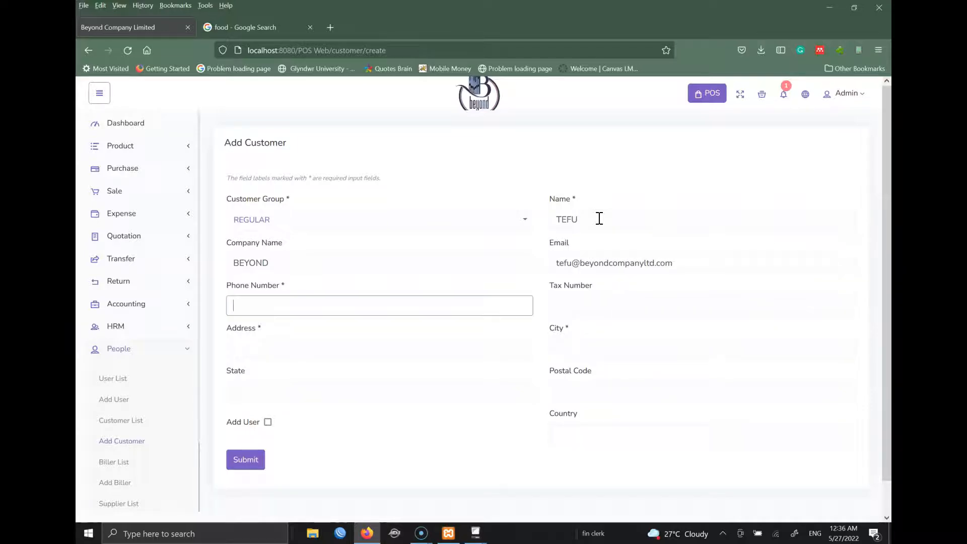
type("+23")
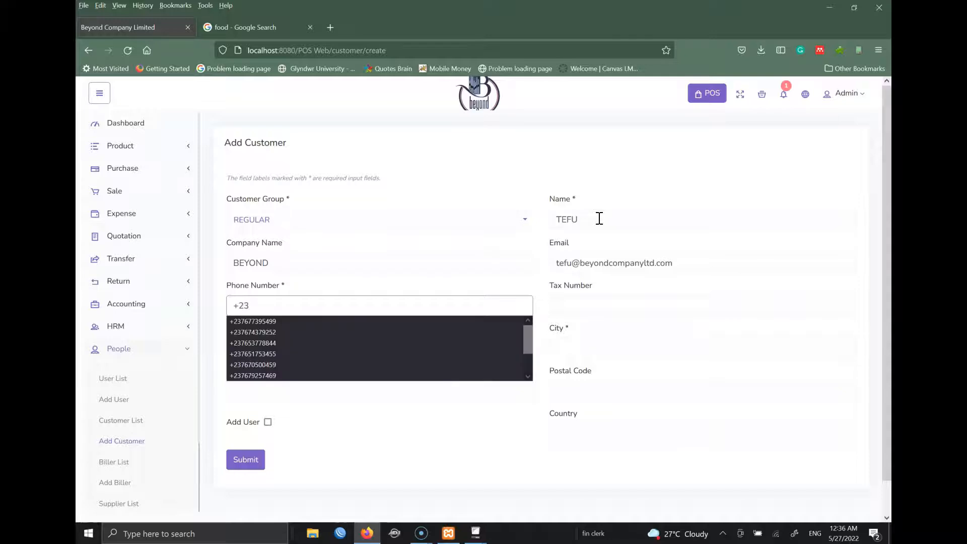
type("767")
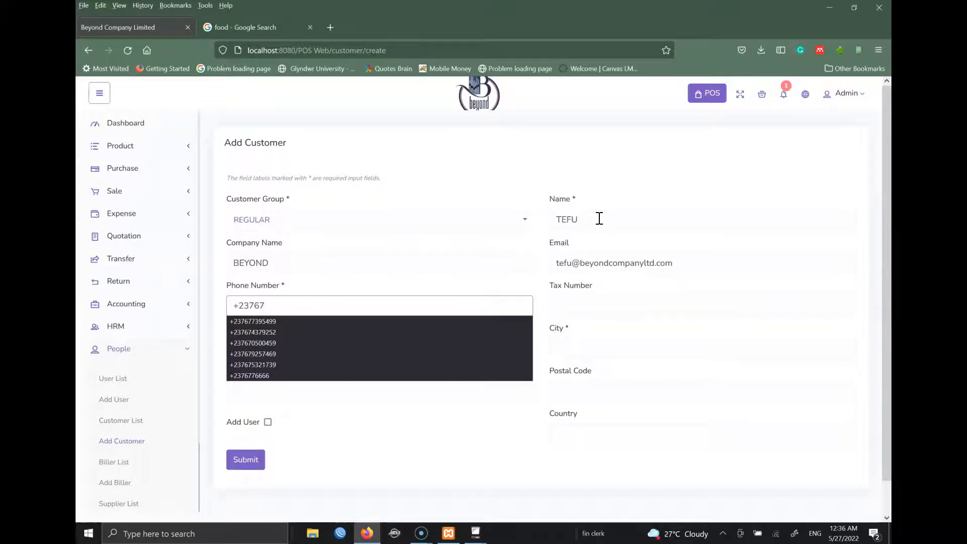
type("5")
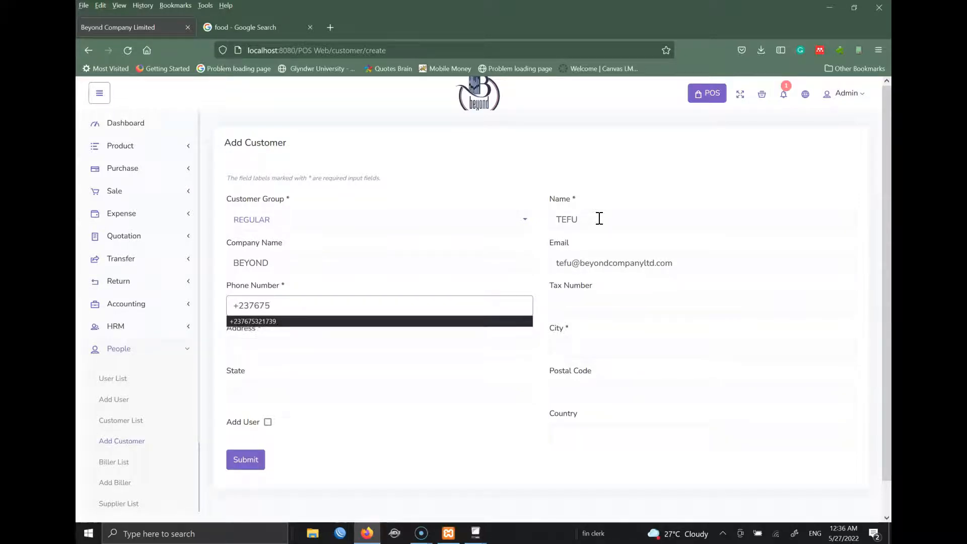
left_click(331, 321)
- Enter address Bamenda, city Bamenda and the state/postal details (0023)
left_click(352, 353)
type("Bamenda")
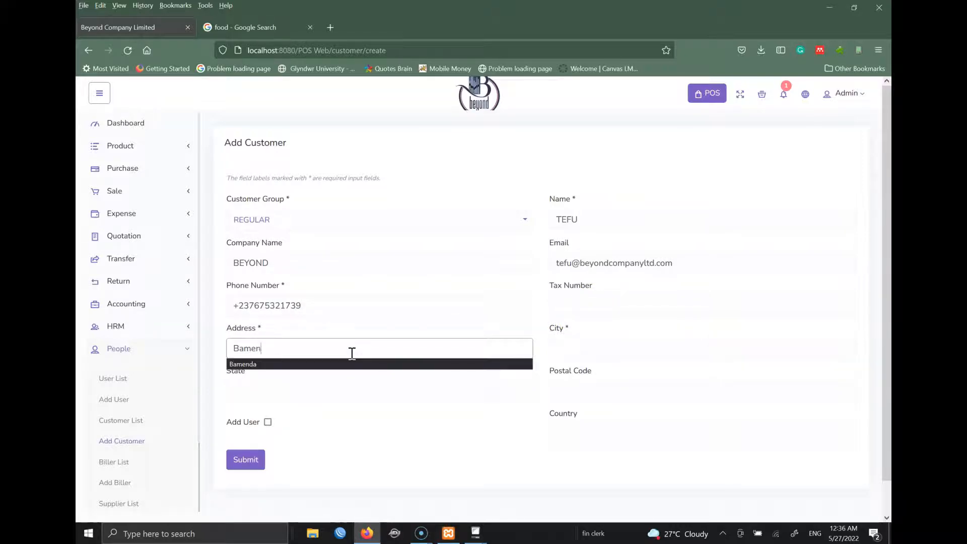
key("Tab")
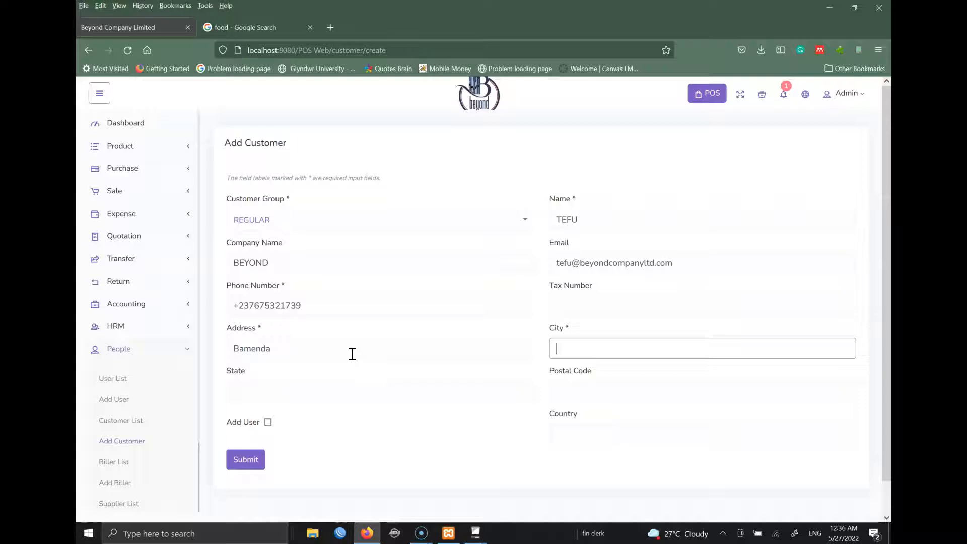
type("Bamen")
key("BackSpace")
key("BackSpace")
key("BackSpace")
key("BackSpace")
key("BackSpace")
type("Bamenda")
key("Tab")
type("N")
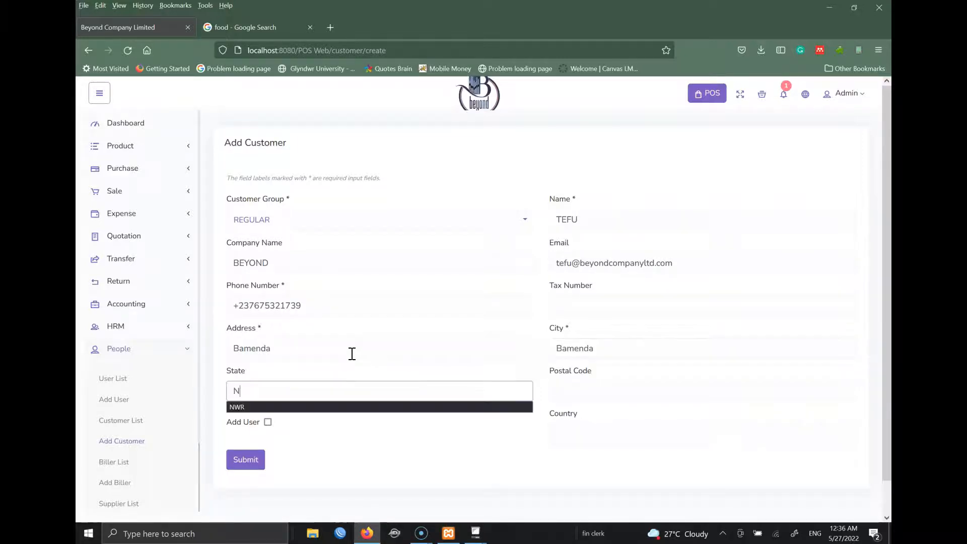
key("shift+Tab")
key("Tab")
key("Tab")
type("0023")
key("Tab")
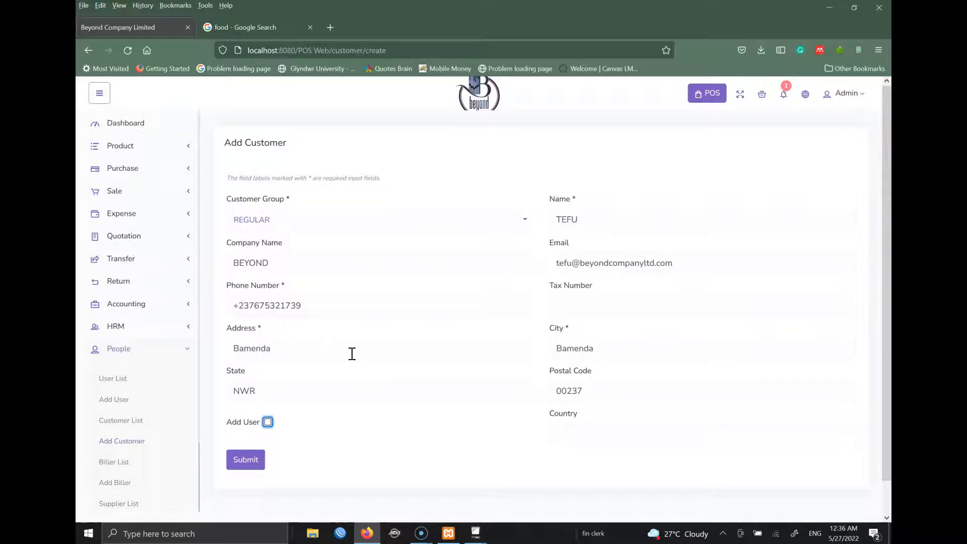
- Set the country to Cameroon and save the customer
left_click(563, 425)
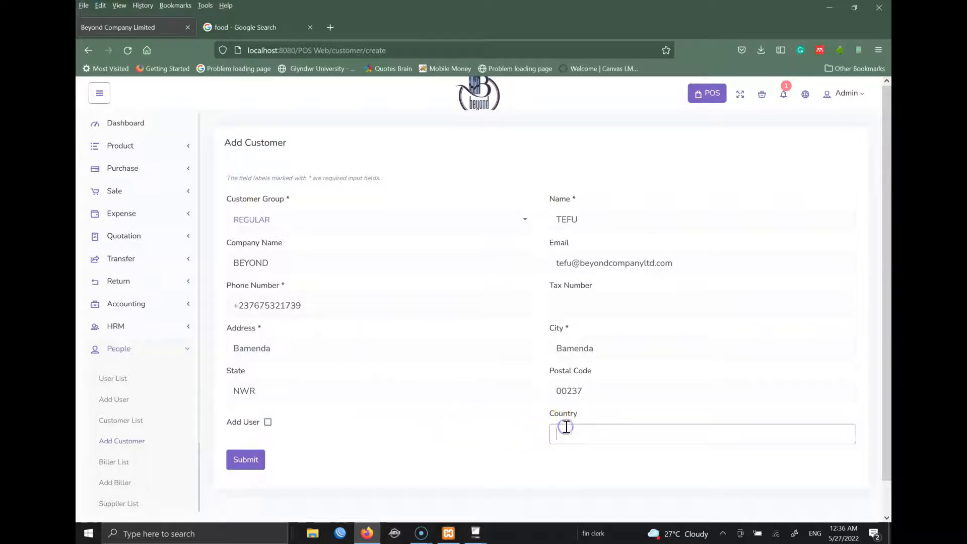
type("Cameroon")
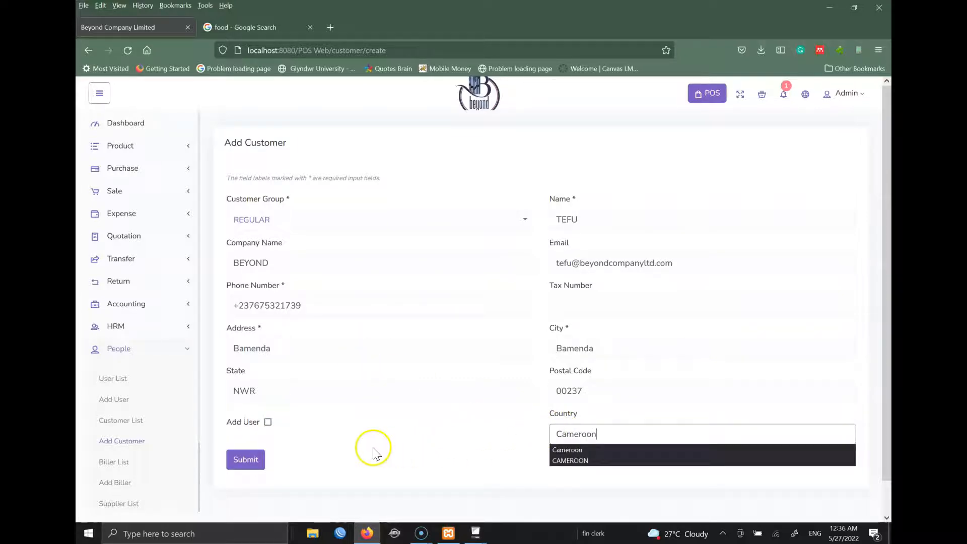
left_click(341, 455)
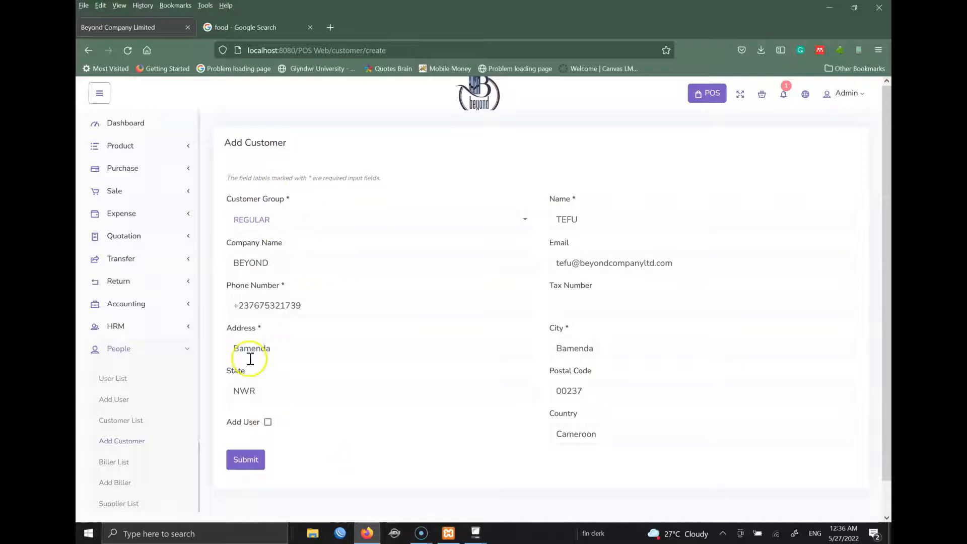
left_click(245, 461)
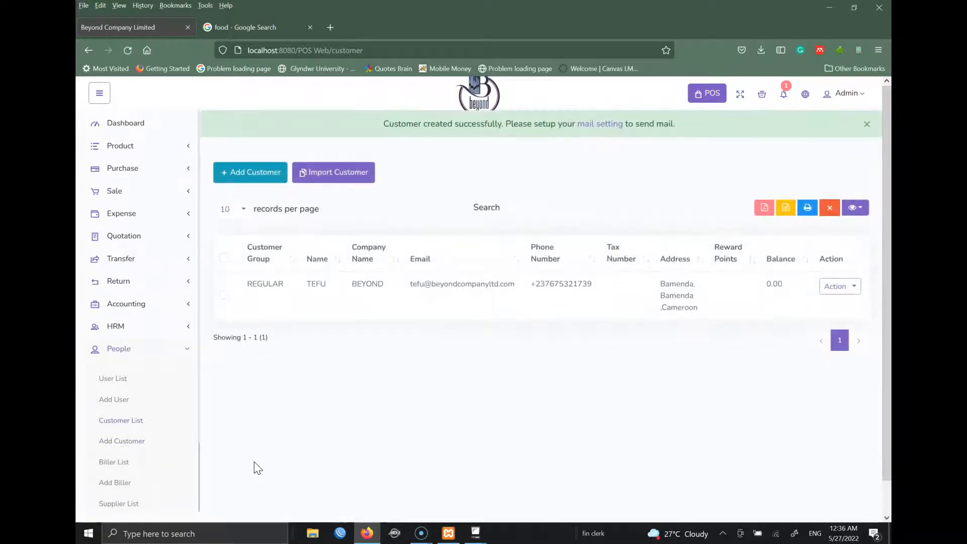
- Start a new MIDDLEMAN-group customer named MIDDLE MAN, company BEYOND, with no e-mail
left_click(249, 135)
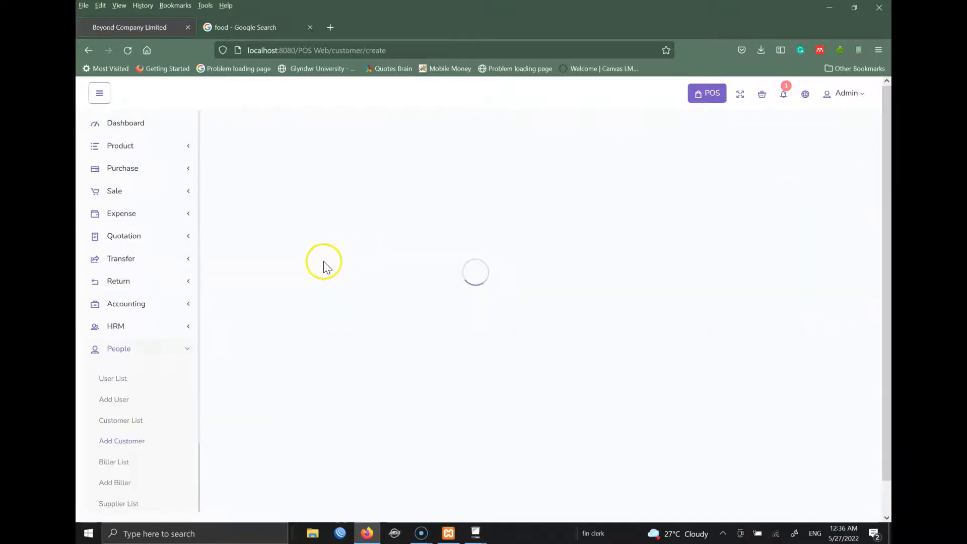
left_click(293, 223)
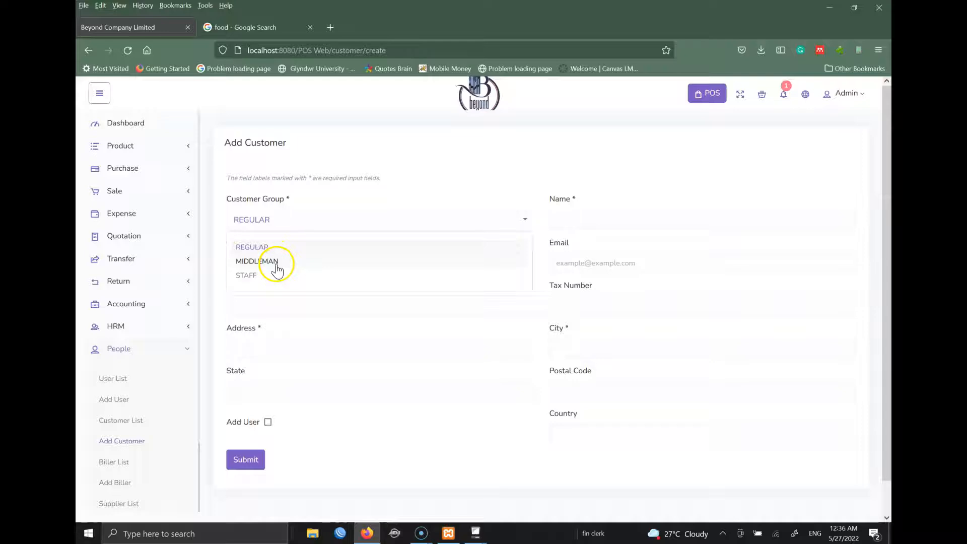
left_click(276, 261)
left_click(624, 218)
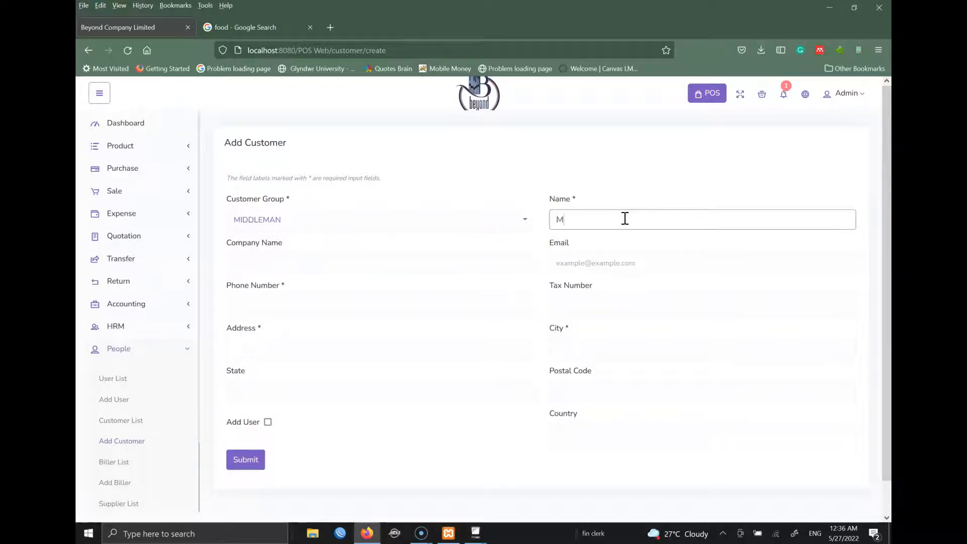
type("MIDDLE MAN")
key("Tab")
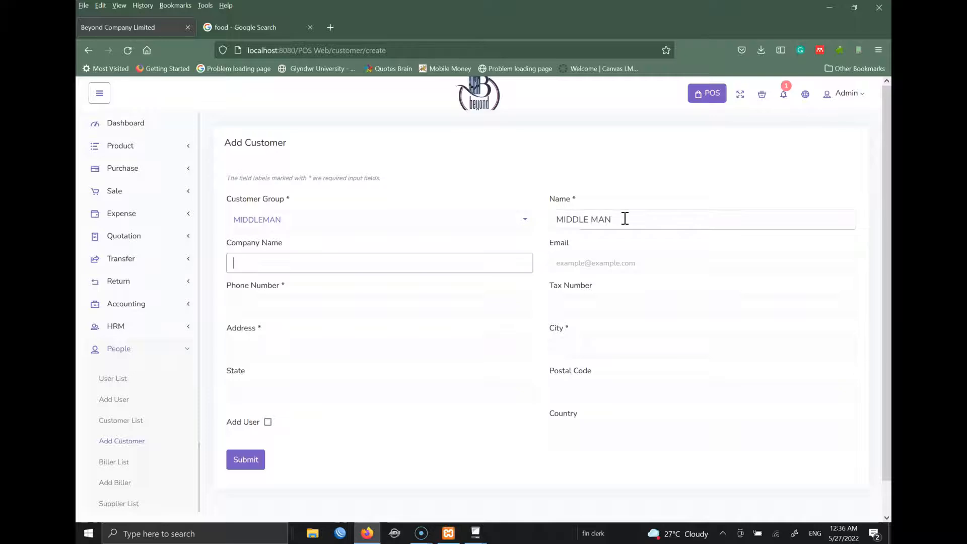
type("BEYOND")
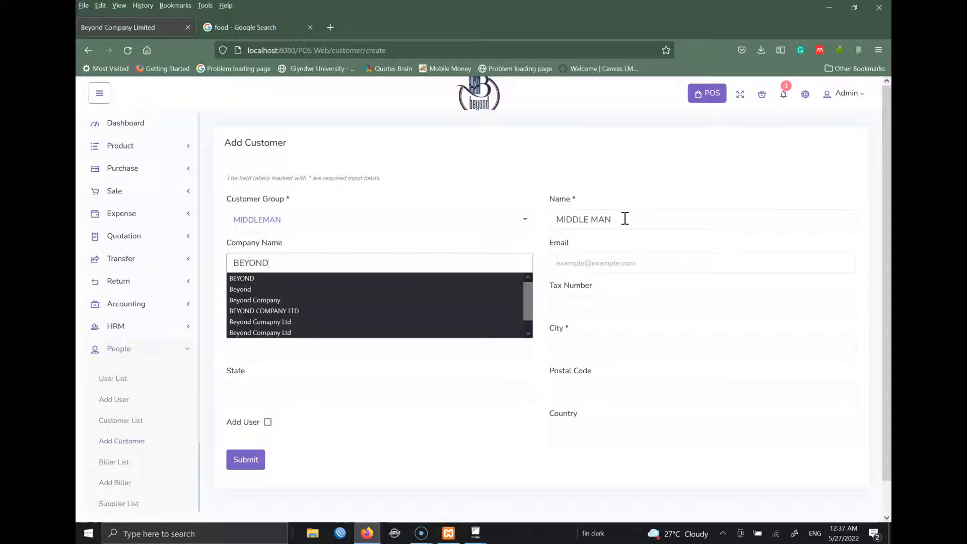
key("Tab")
type("m")
key("BackSpace")
type("m")
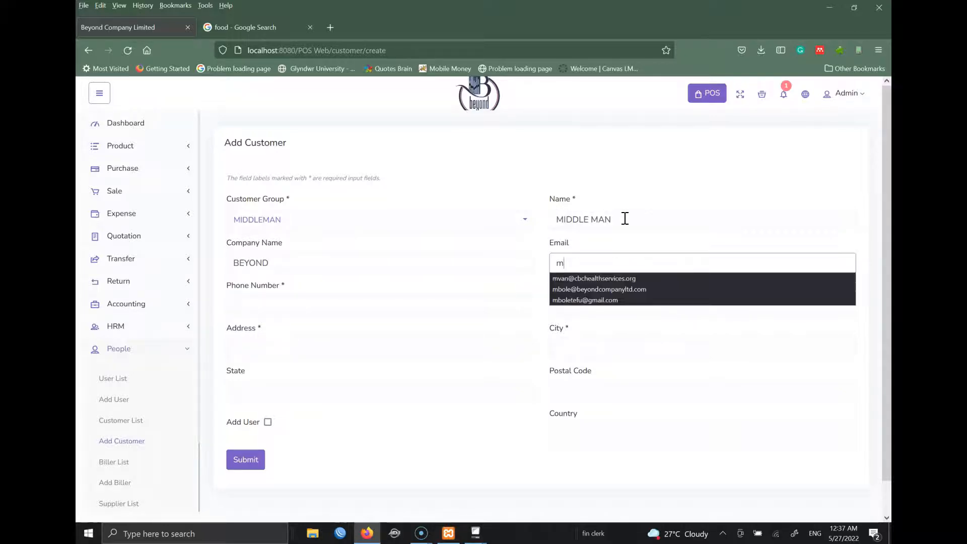
key("BackSpace")
- Add a phone number, city Douala and address Mboppi, then submit the customer
left_click(276, 304)
type("22424")
left_click(627, 356)
type("ouala")
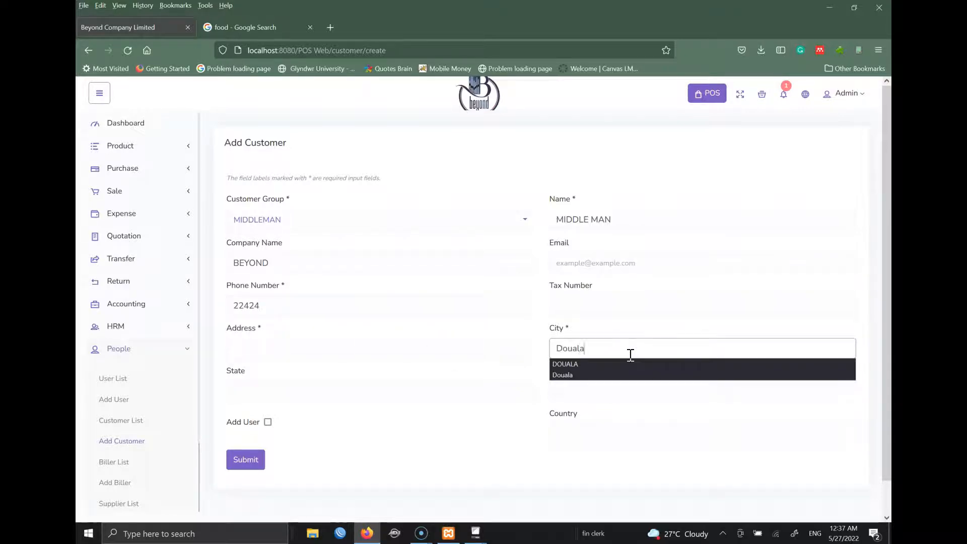
left_click(365, 352)
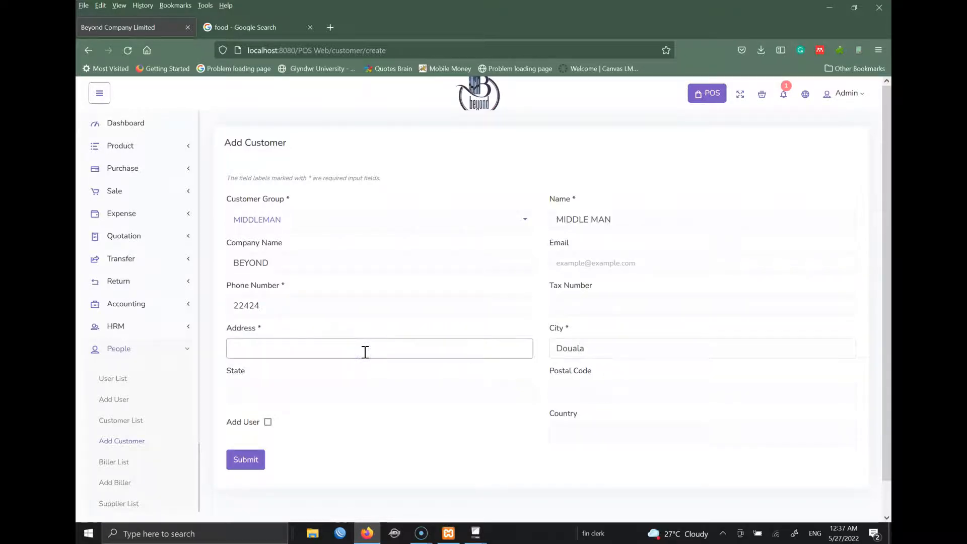
type("Bonab")
key("BackSpace")
key("BackSpace")
key("BackSpace")
key("BackSpace")
key("BackSpace")
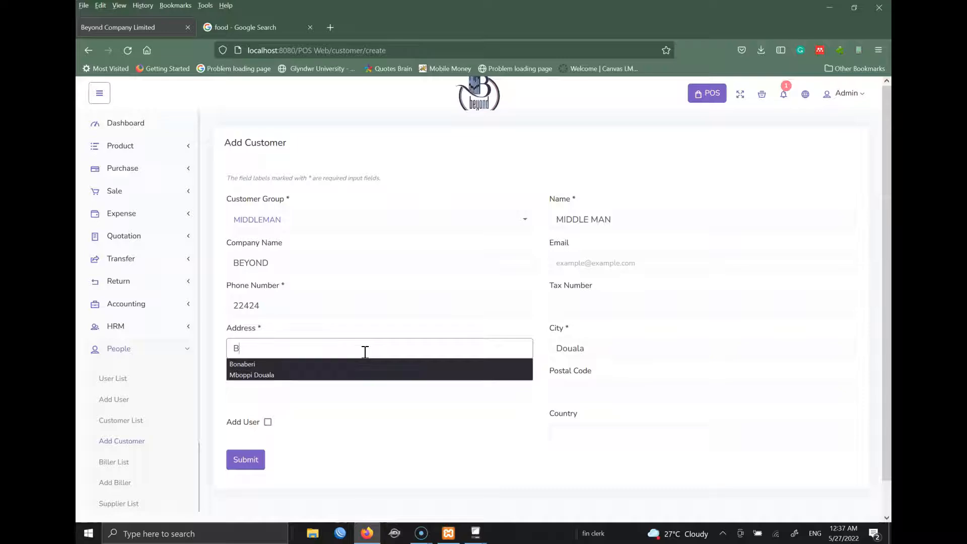
type("Mboppi")
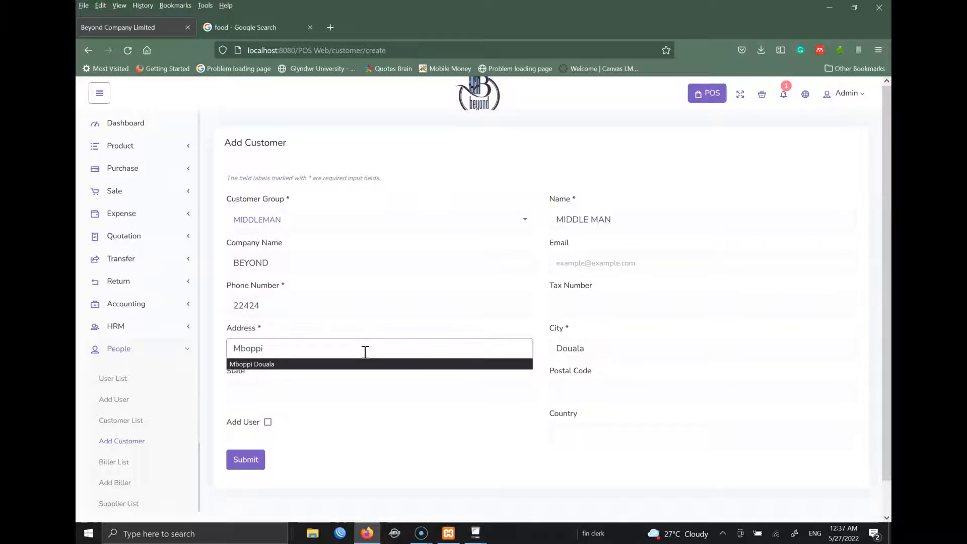
left_click(684, 410)
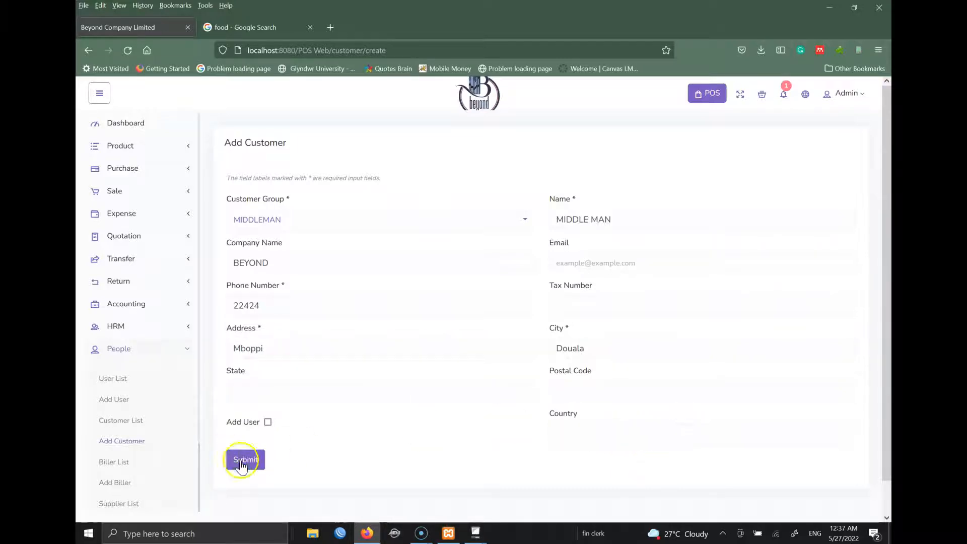
left_click(247, 461)
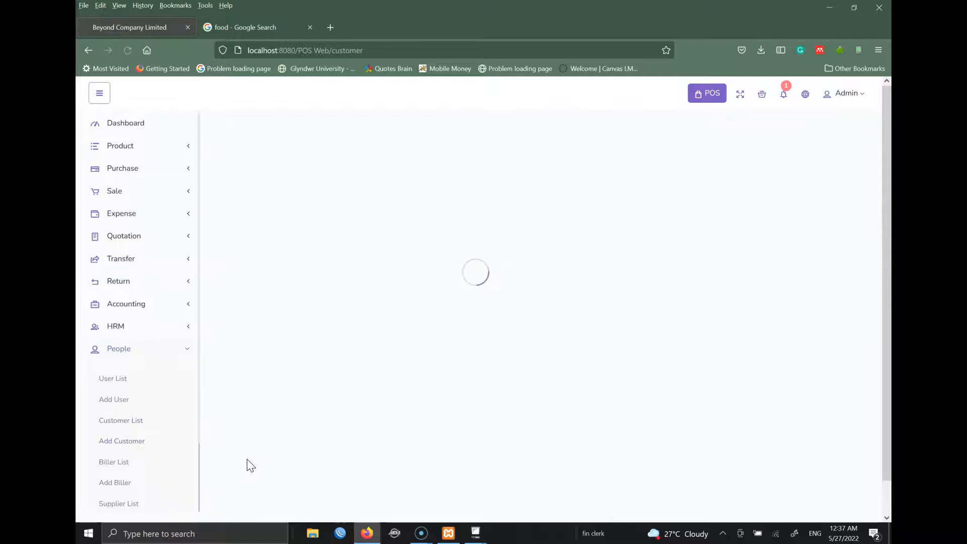
- Start a third customer named STAFF with a phone number
left_click(272, 175)
left_click(622, 219)
type("sta")
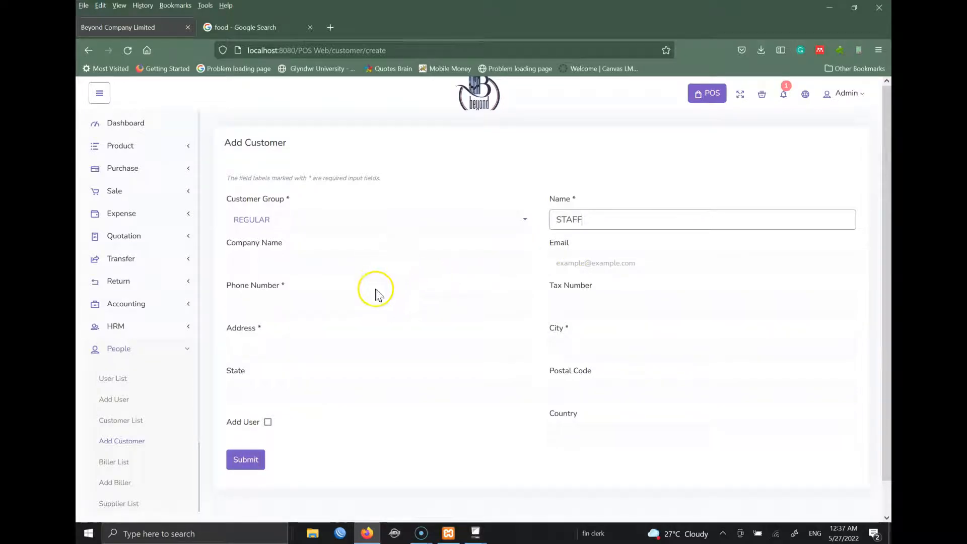
left_click(329, 305)
type("22233")
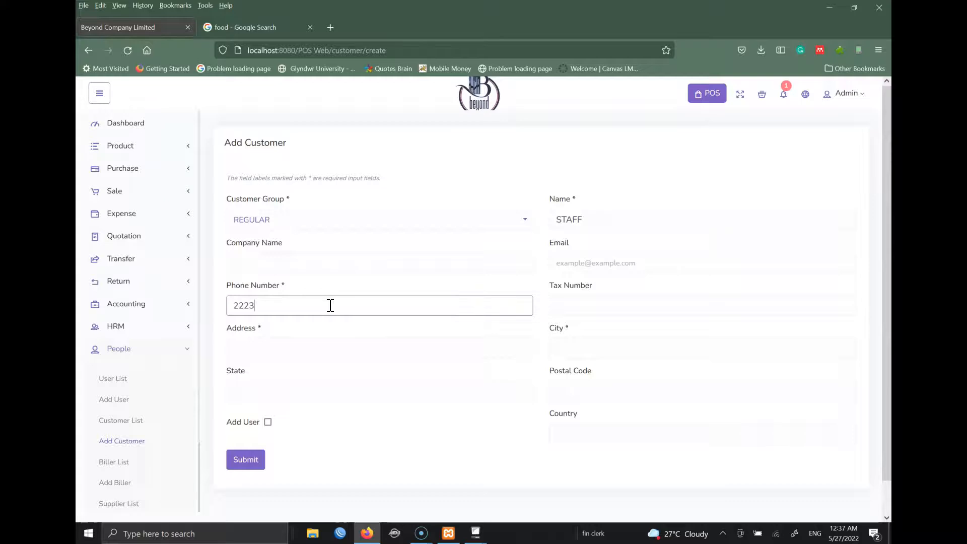
- Set city YAOUNDE and address YDE, and save the STAFF customer
left_click(619, 348)
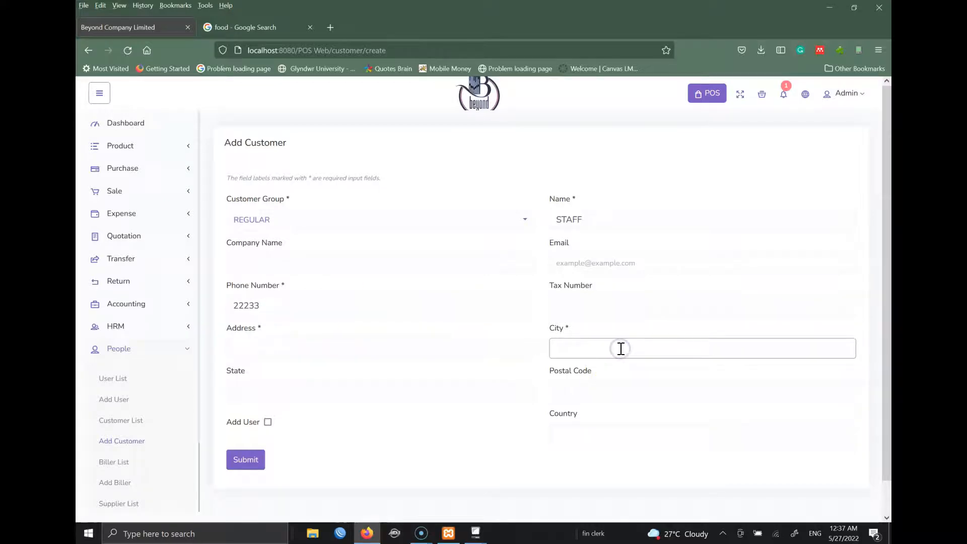
type("y")
key("BackSpace")
type("YAOUNDE")
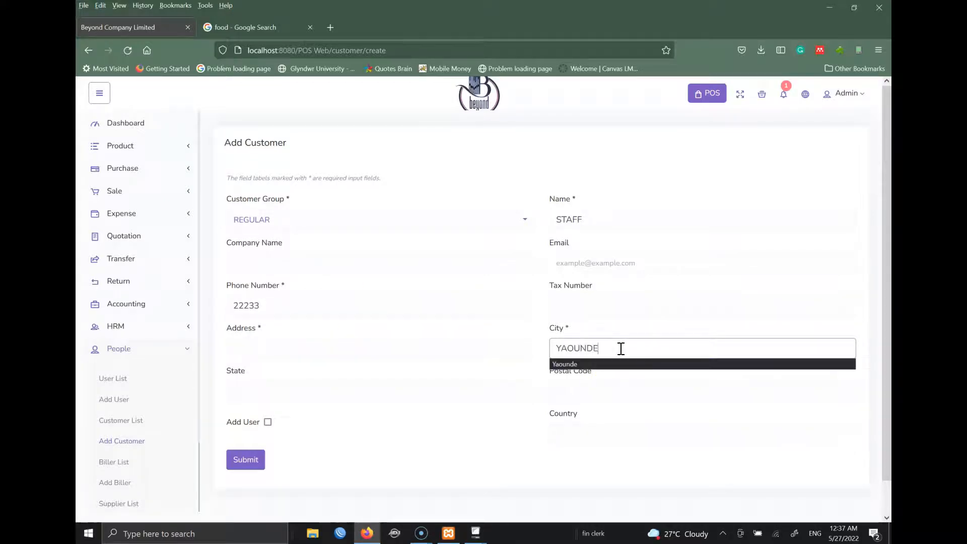
left_click(622, 432)
left_click(371, 346)
type("YDE")
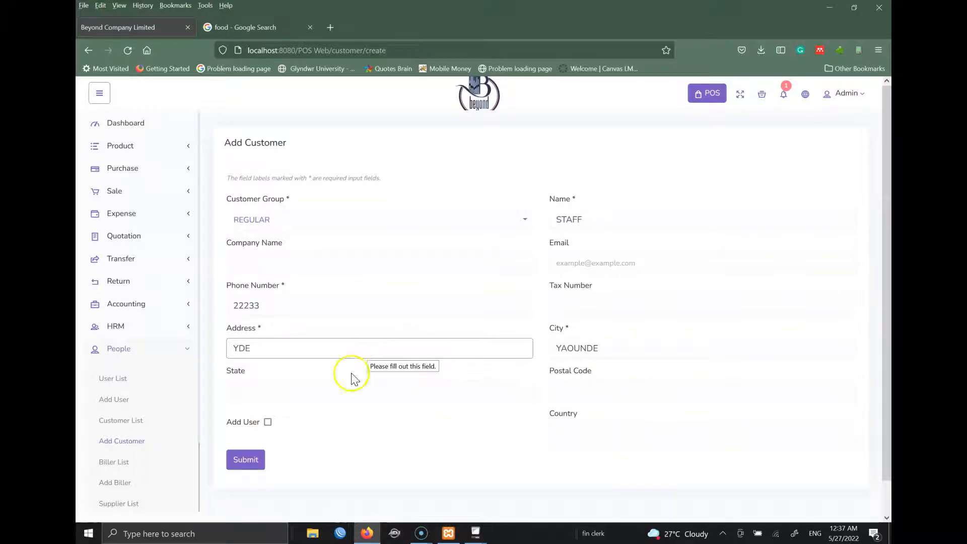
left_click(259, 461)
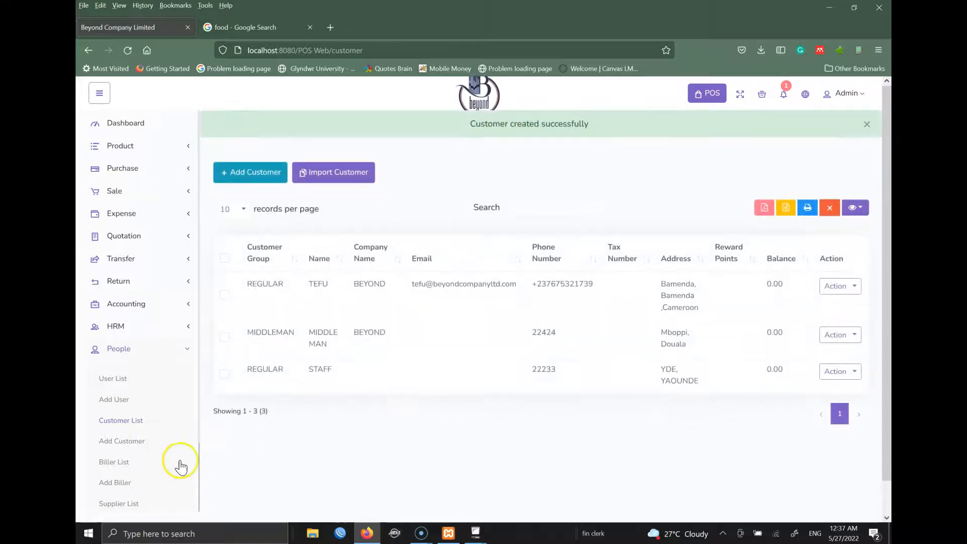
left_click(124, 462)
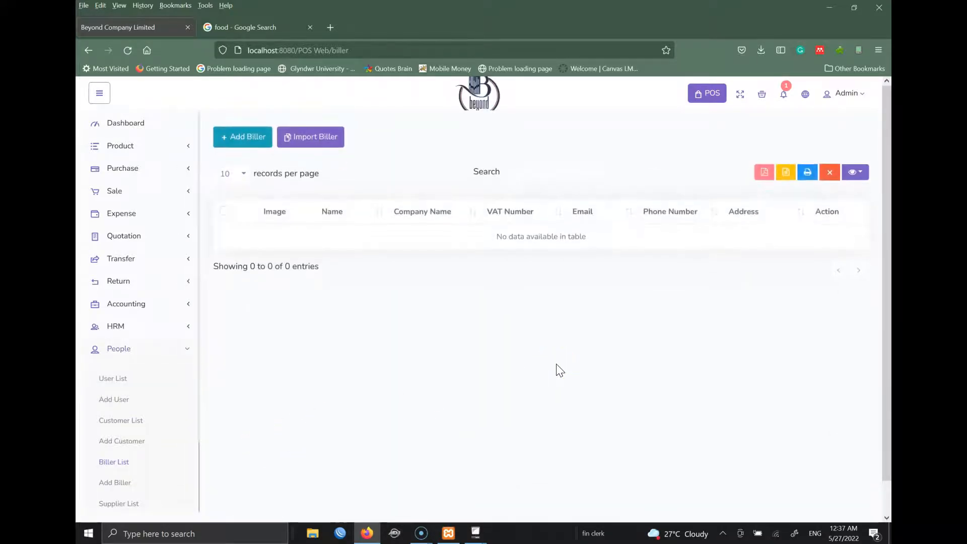
- Start a new biller with name and company BEYOND
left_click(265, 138)
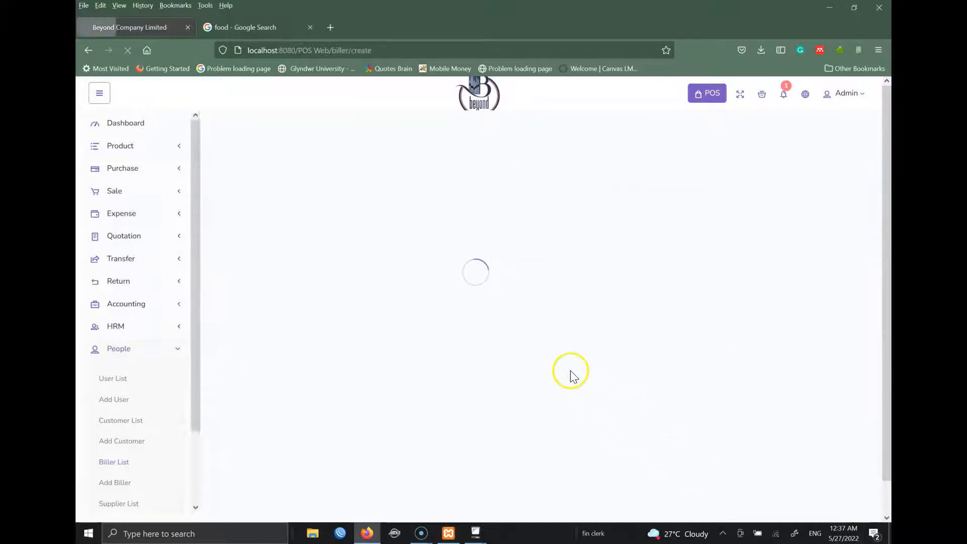
left_click(277, 210)
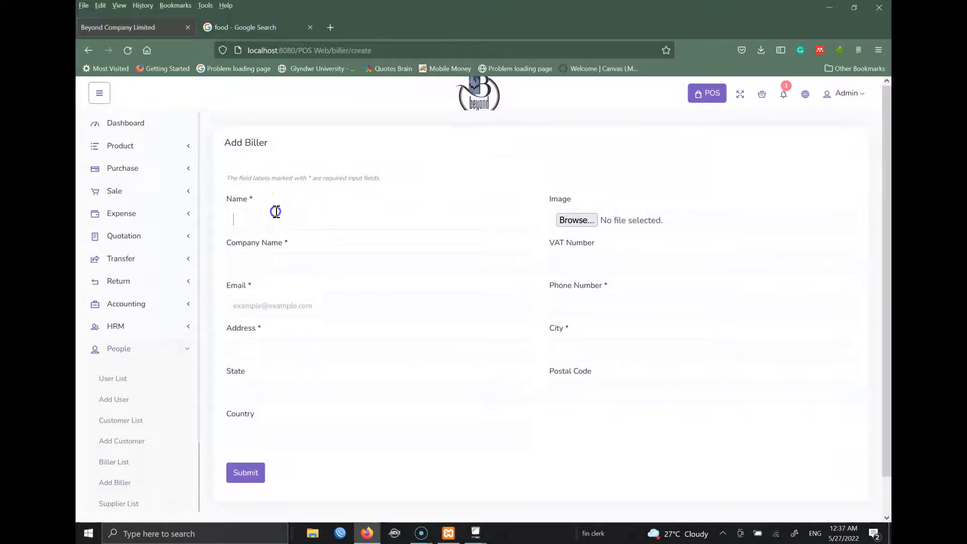
type("BEYOND")
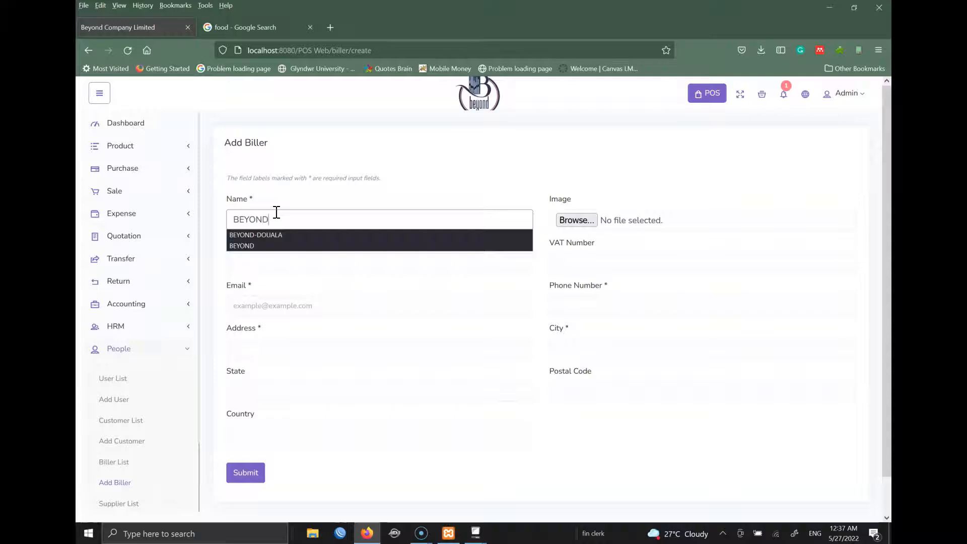
left_click(369, 167)
left_click(343, 261)
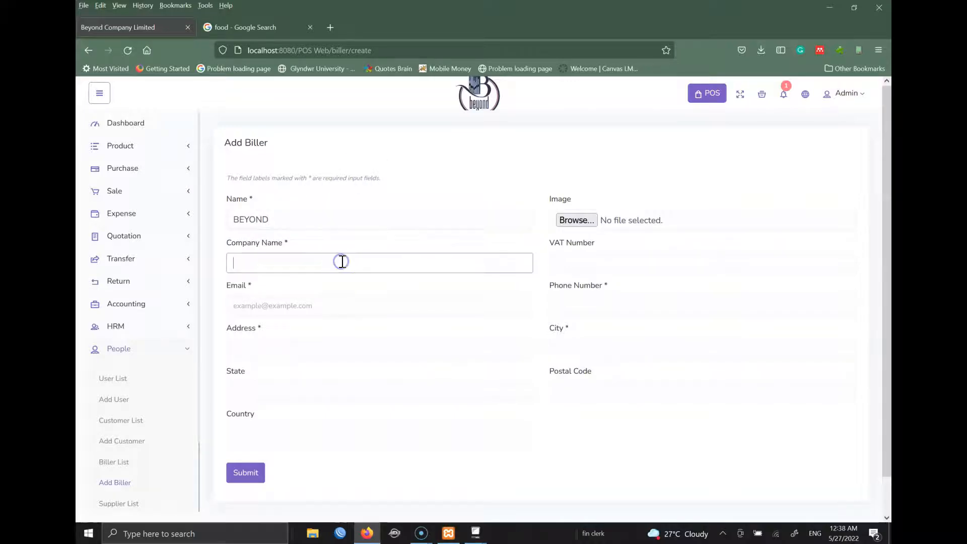
type("BEYOND")
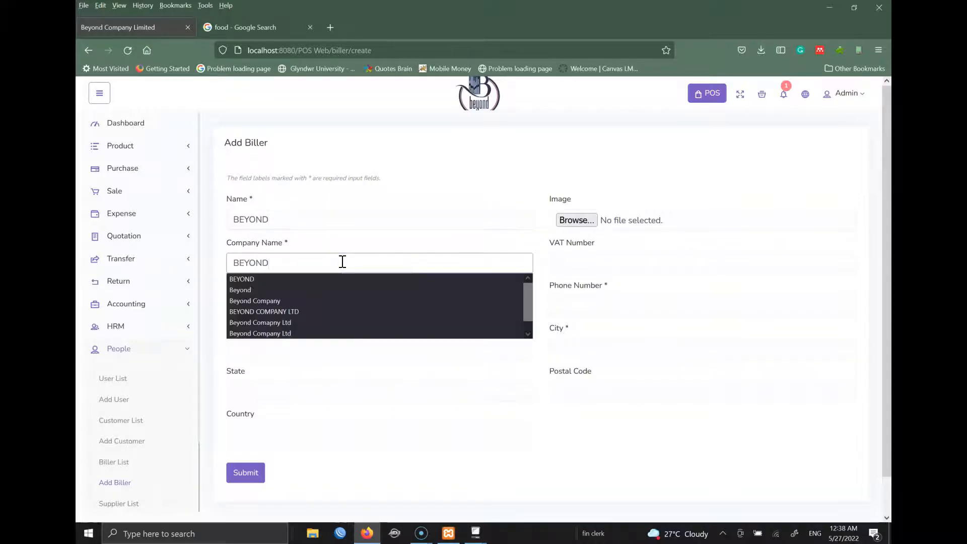
- Add the biller's phone, address EEQWE and city WERWER, then try submitting
left_click(626, 307)
type("3333")
left_click(380, 352)
type("EEQWE")
left_click(621, 349)
type("WERWER")
left_click(243, 474)
- Attach Profile.png from the Pictures folder as the biller's image
left_click(574, 220)
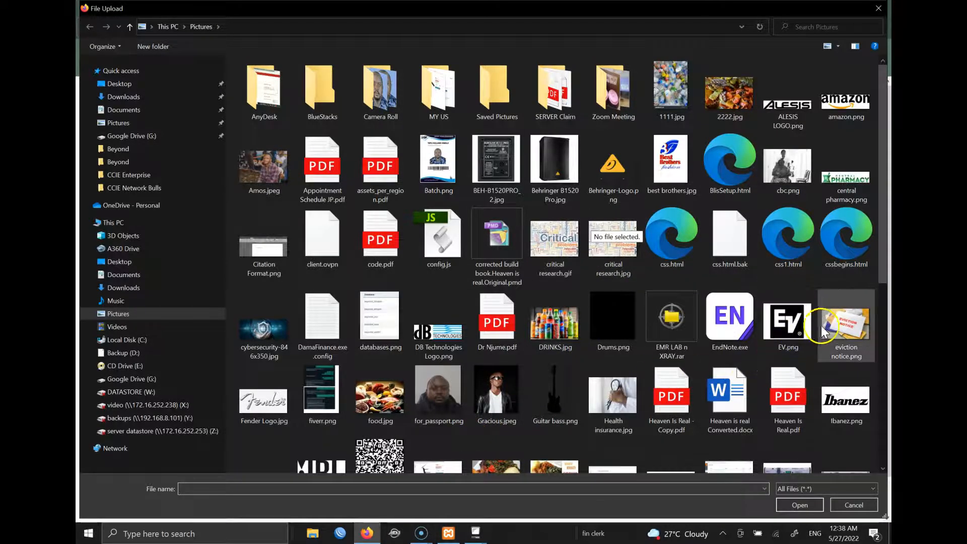
left_click_drag(879, 250, 887, 352)
double_click(263, 417)
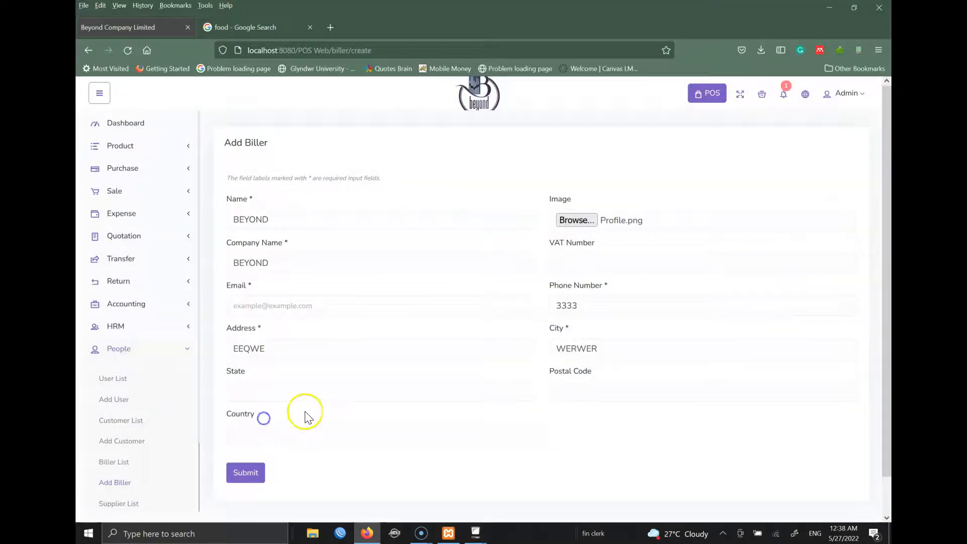
- Fill in the required biller e-mail and save the BEYOND biller
left_click(246, 473)
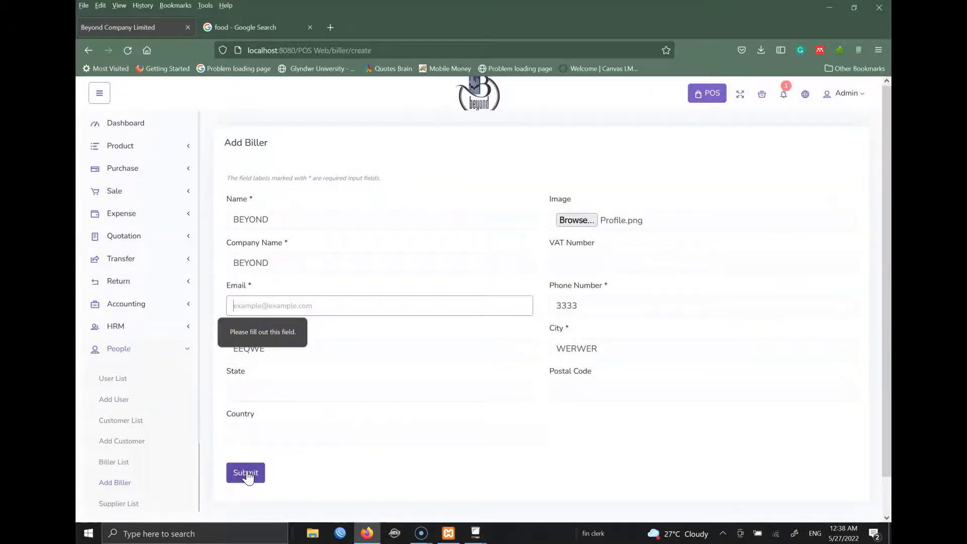
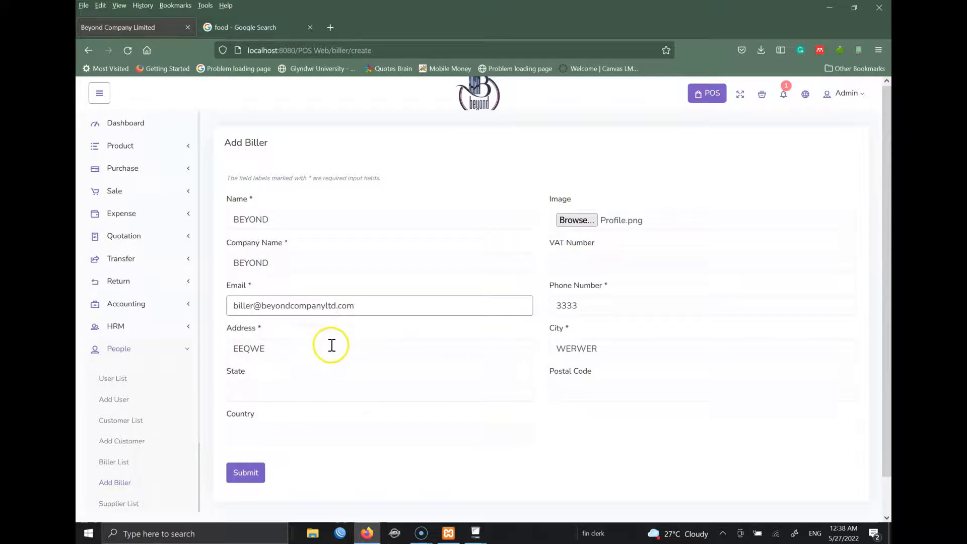
left_click(231, 474)
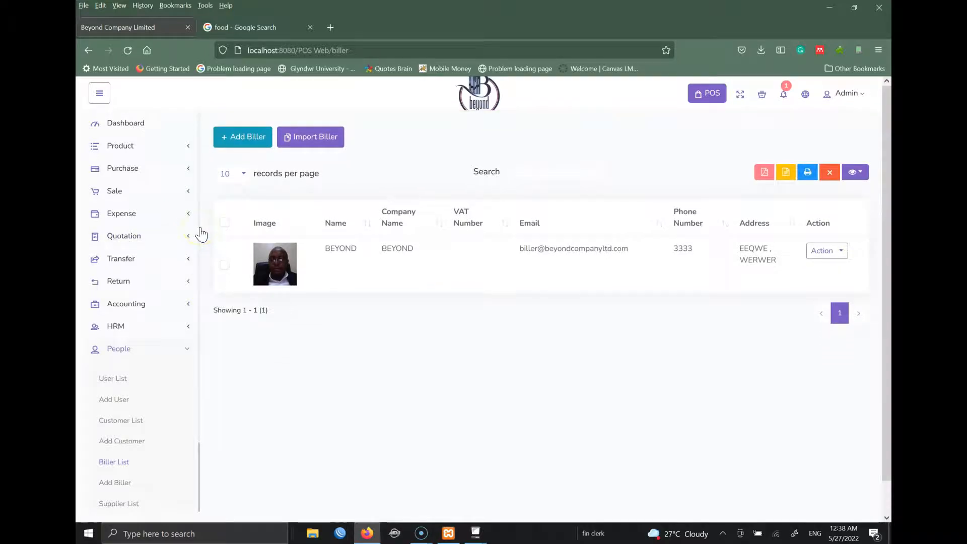
- Open the Add Supplier form from the People menu
left_click_drag(197, 231, 195, 259)
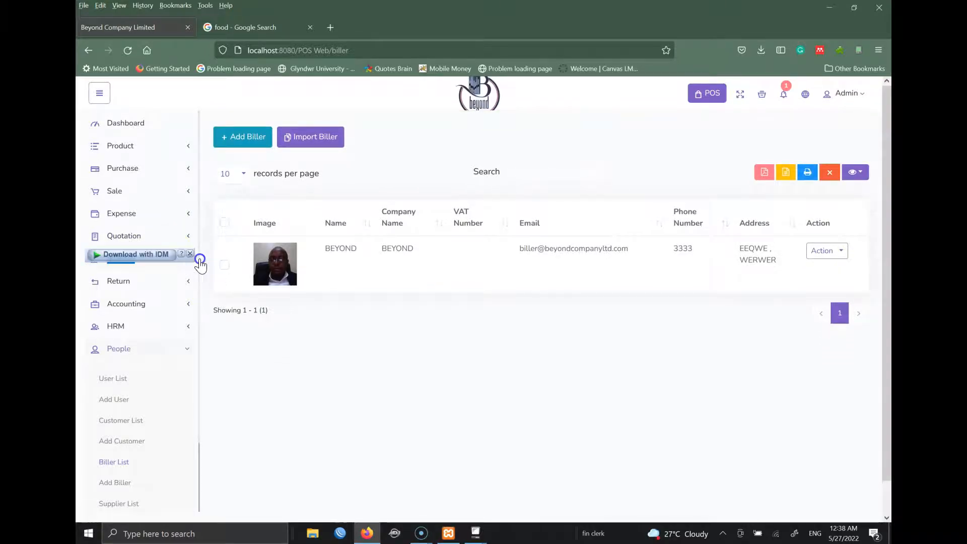
scroll(196, 302, "down", 2)
left_click_drag(197, 333, 197, 390)
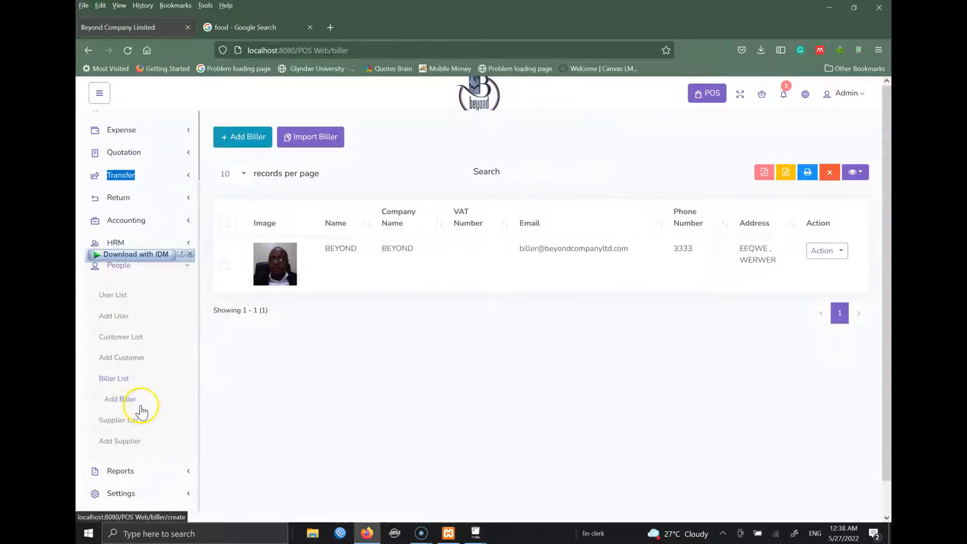
left_click(134, 442)
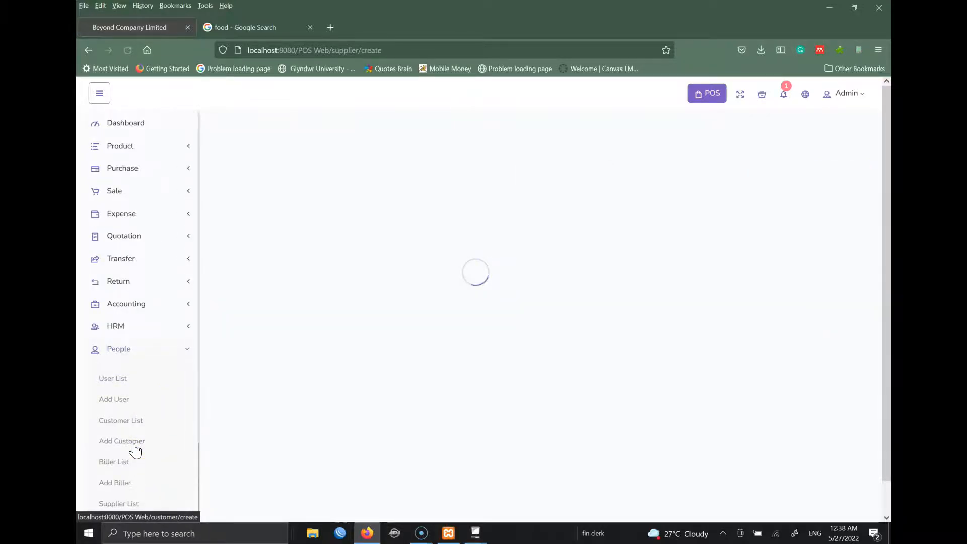
- Name the supplier CP with company CENTRAL PHARMACY, leaving VAT number blank
left_click(319, 217)
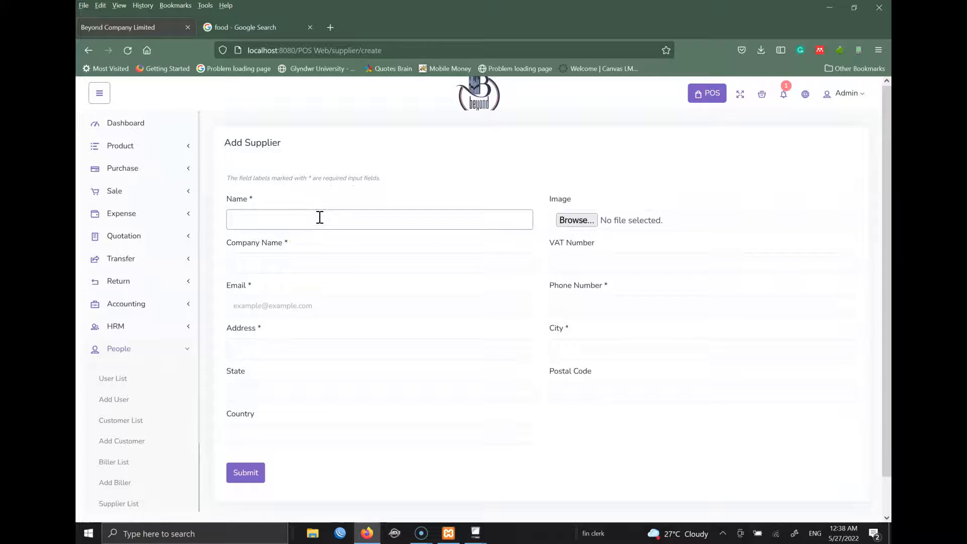
type("CP")
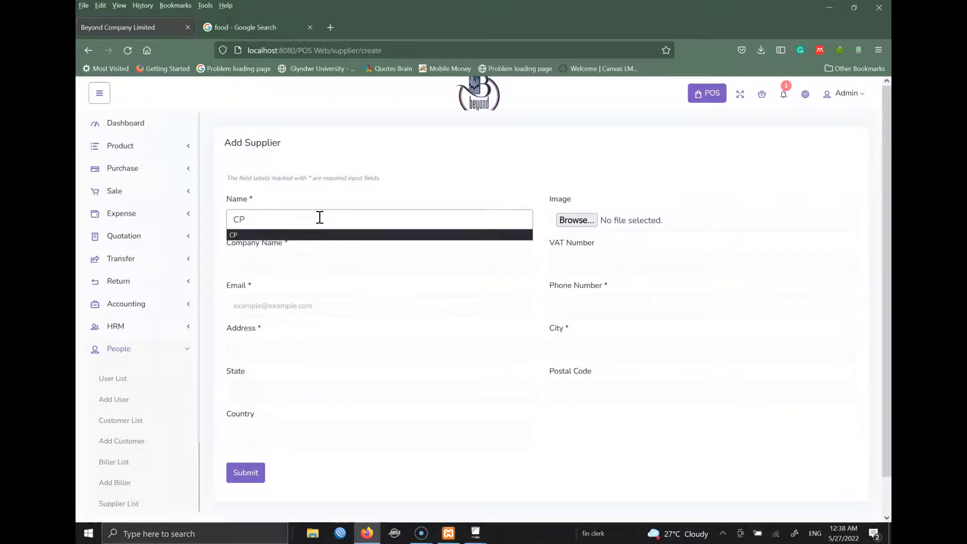
left_click(362, 269)
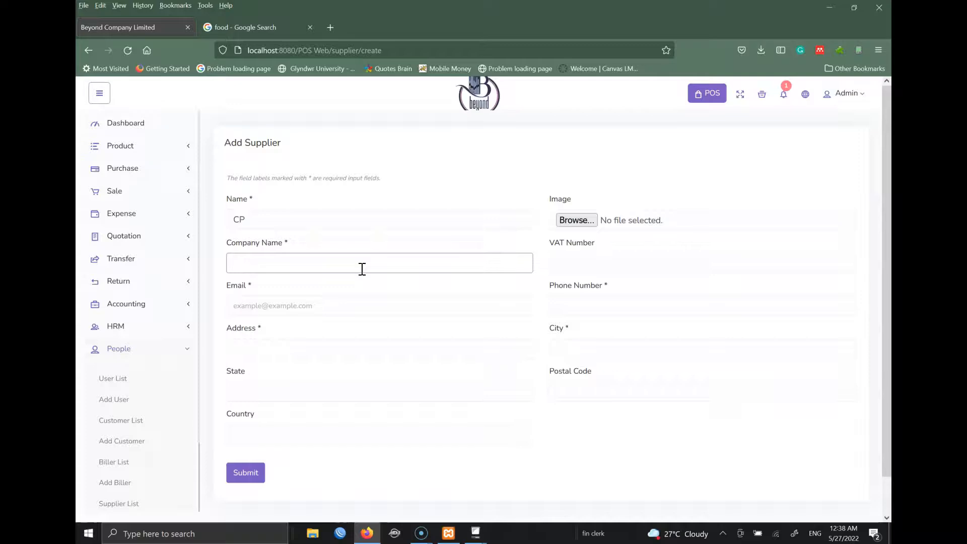
type("CENTRAL")
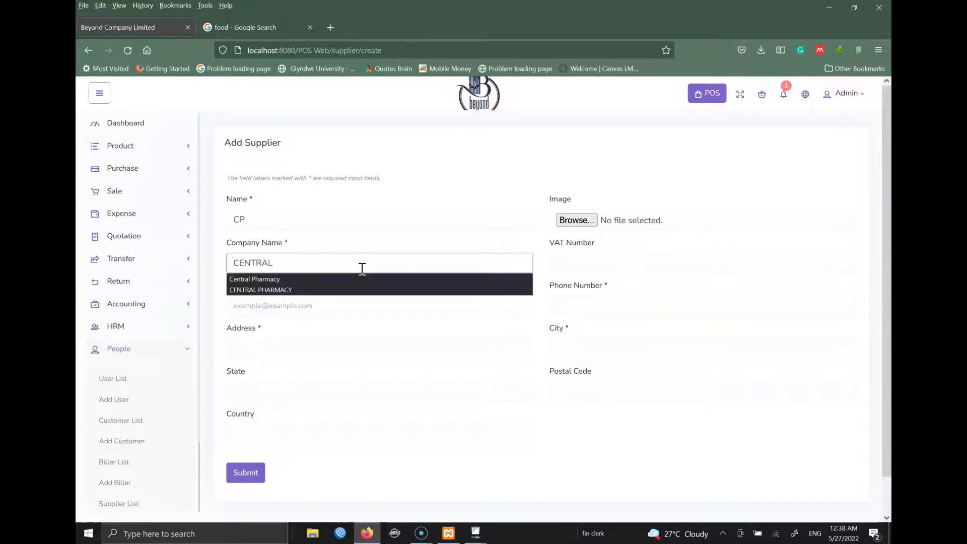
type(" PHARMAN")
key("BackSpace")
type("CY")
key("Tab")
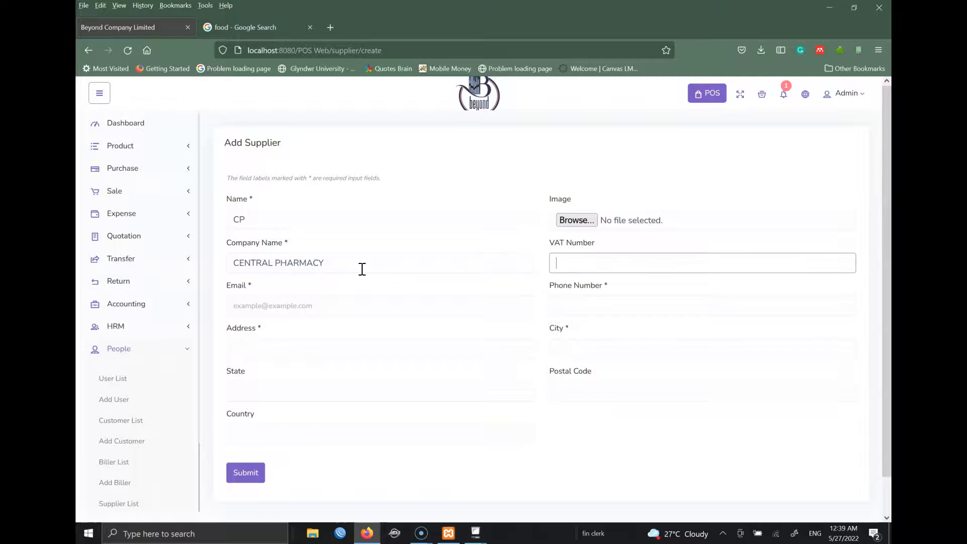
key("Tab")
key("Tab")
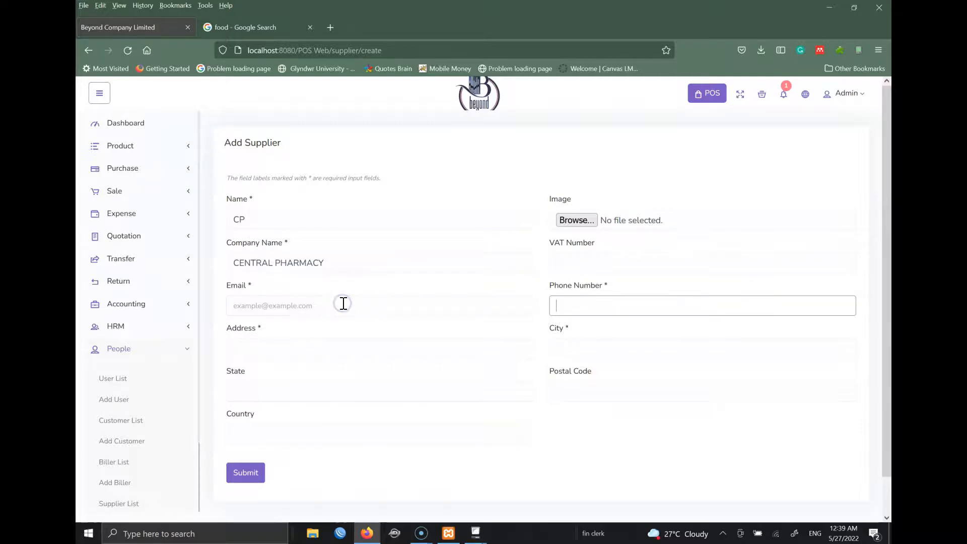
- Enter the supplier's e-mail and phone number 3333
left_click(344, 303)
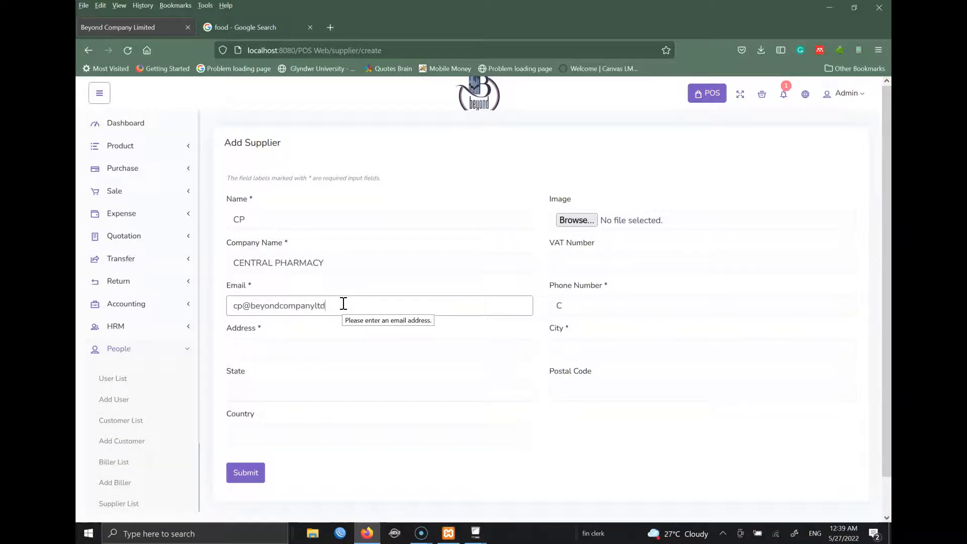
double_click(583, 305)
type("3333")
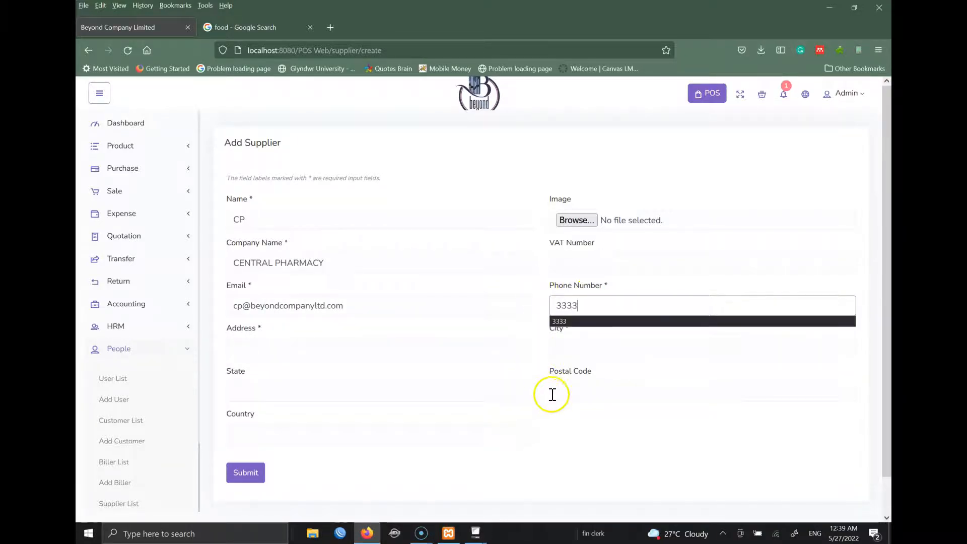
- Set city Mutengene and address Mutenge, then save the CENTRAL PHARMACY supplier
left_click(572, 352)
type("Mutengene")
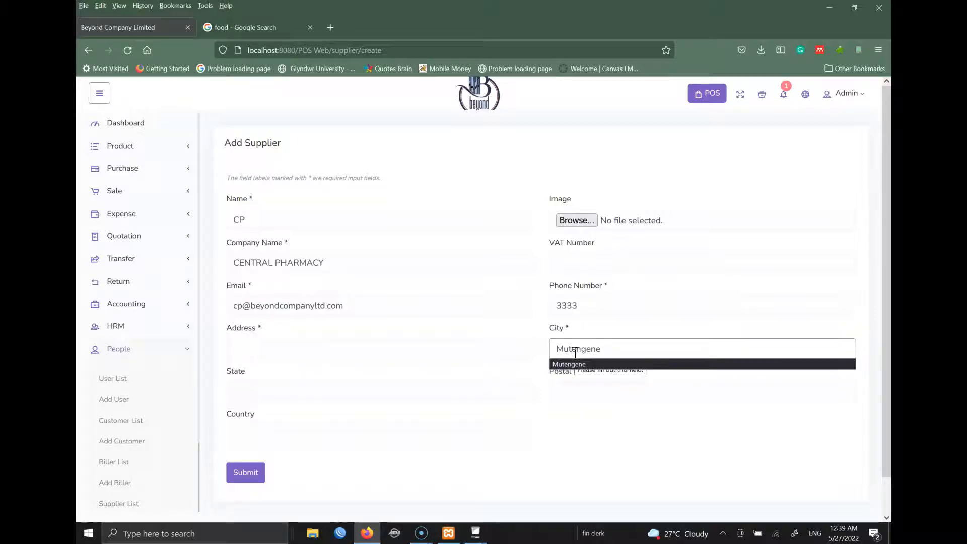
left_click(436, 410)
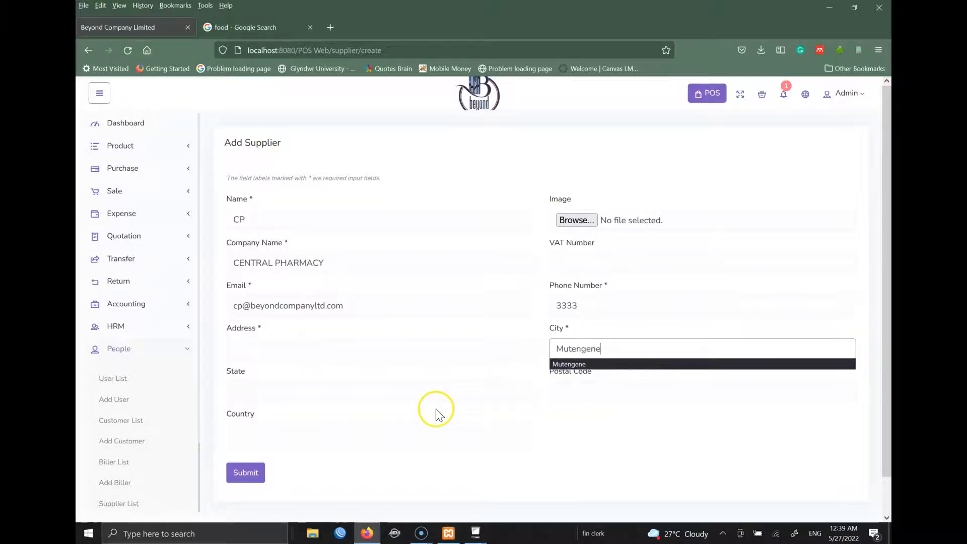
left_click(245, 478)
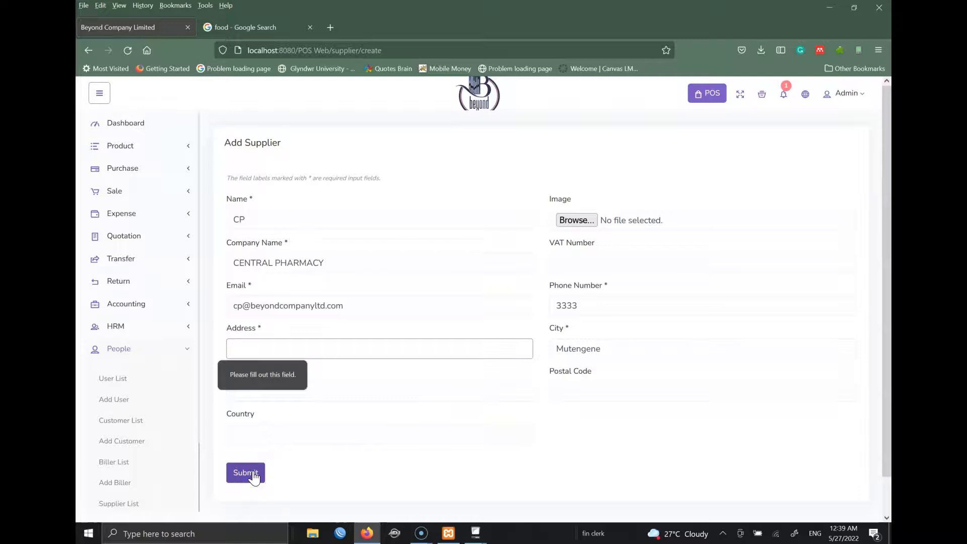
type("Mutenge")
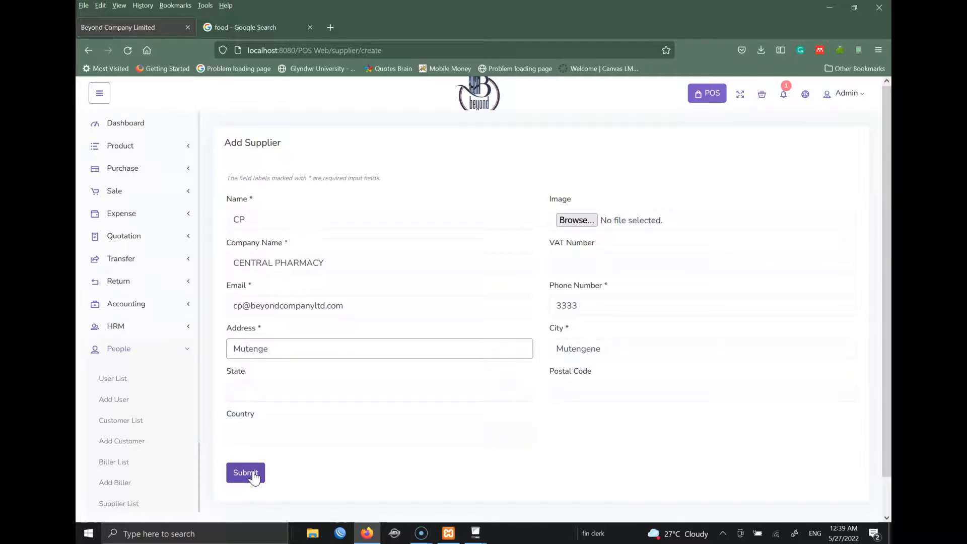
left_click(253, 474)
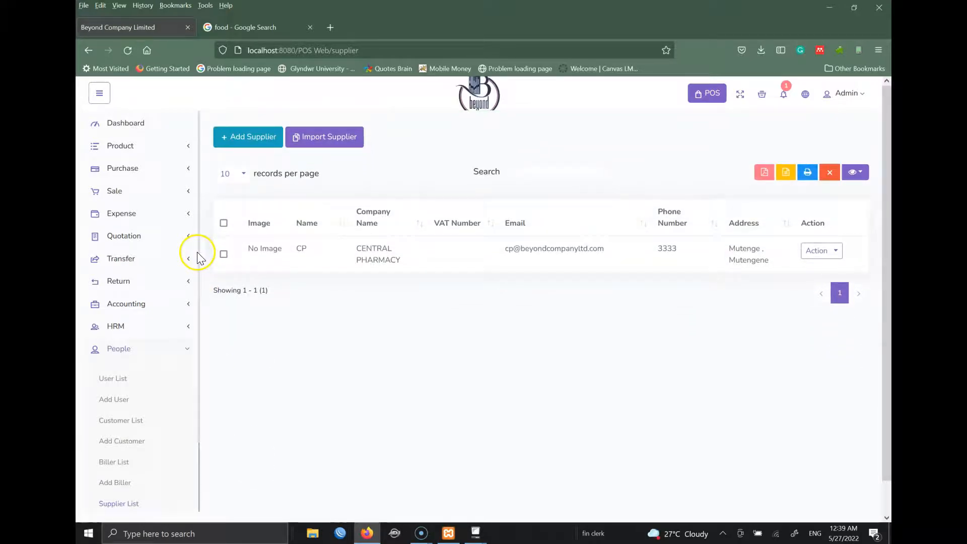
- Open the Add Account form under the Accounting menu
scroll(199, 259, "down", 3)
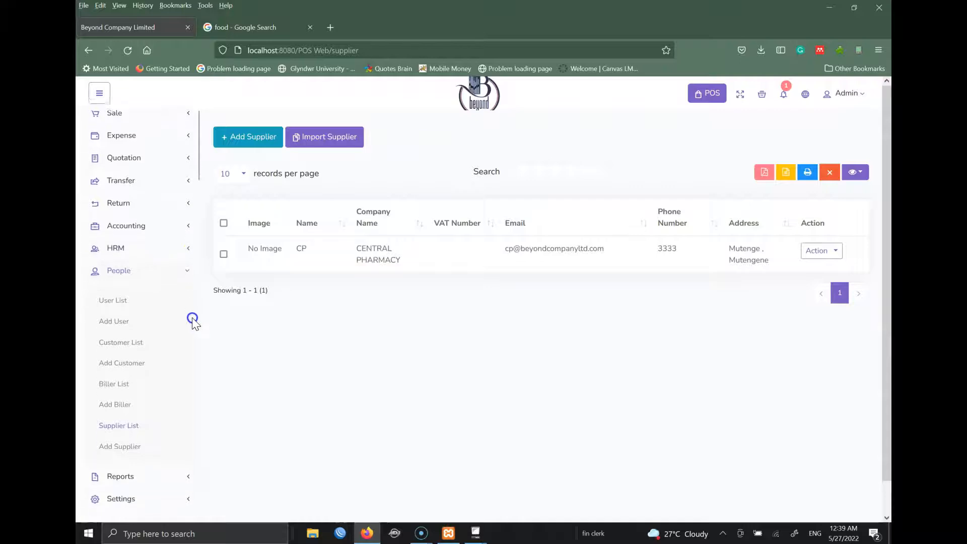
left_click(187, 264)
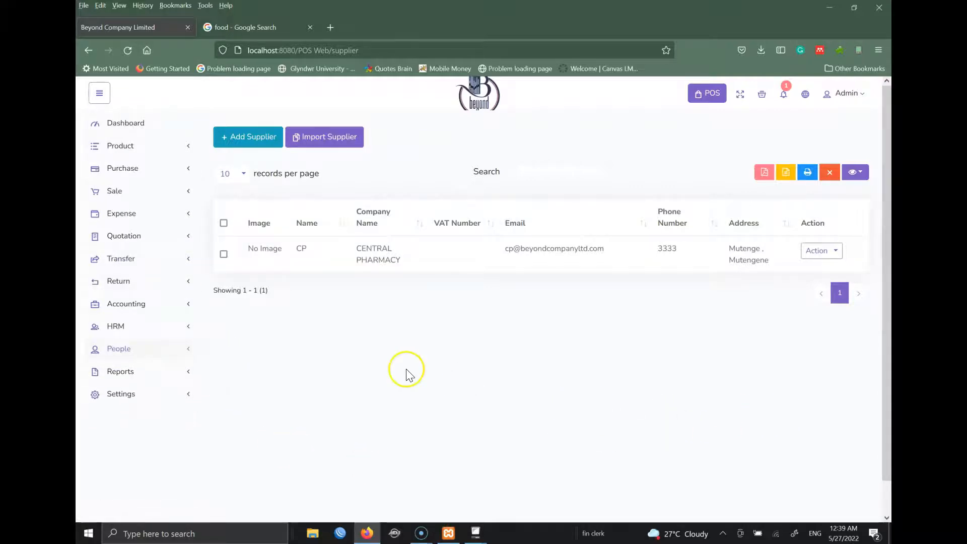
left_click(129, 305)
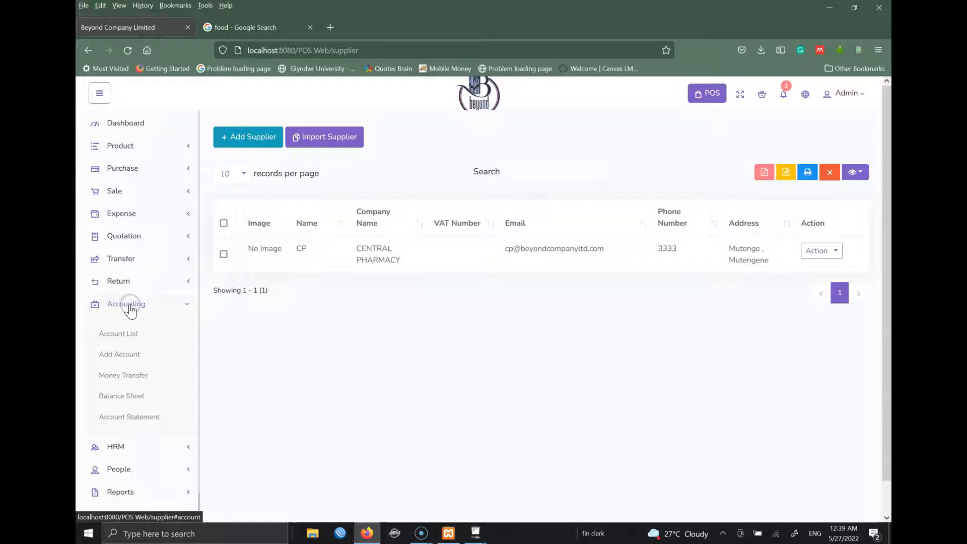
left_click(122, 356)
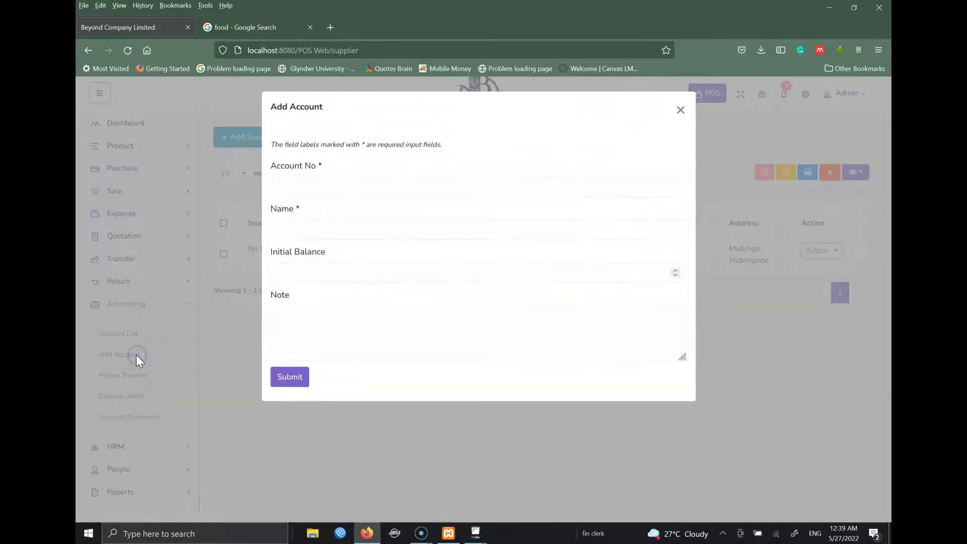
- Create account 1111 named SALES ACCOUNT, initial balance 0, note All Sales, and submit
left_click(337, 189)
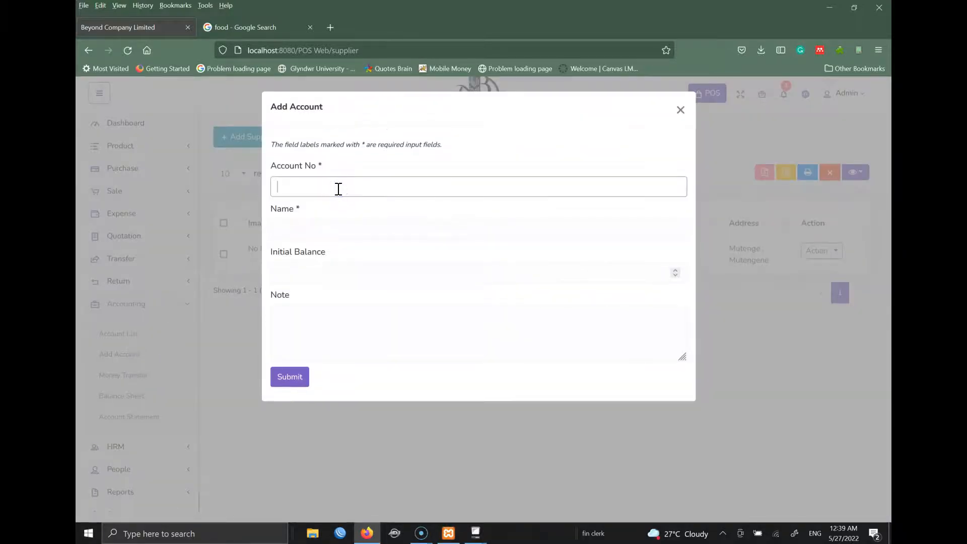
type("1111")
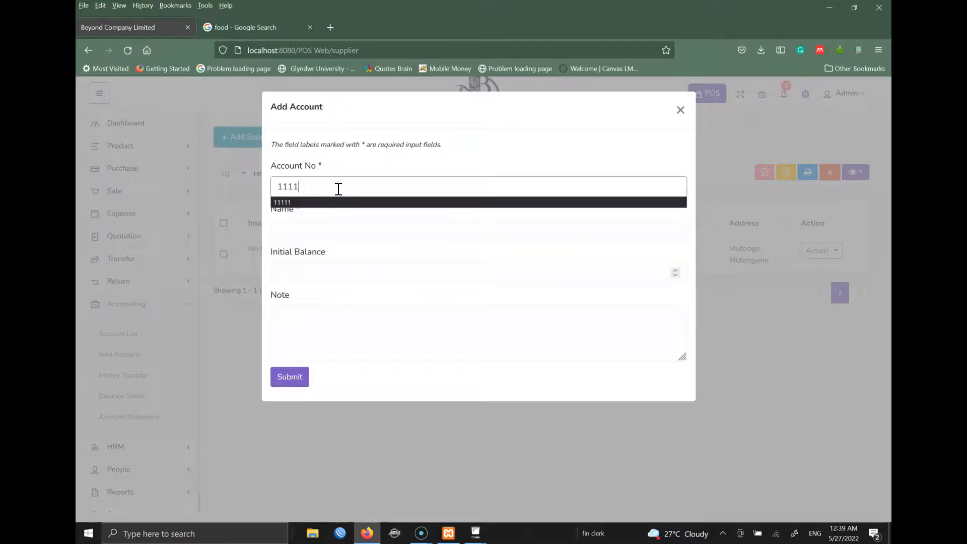
left_click(318, 225)
type("SALES A")
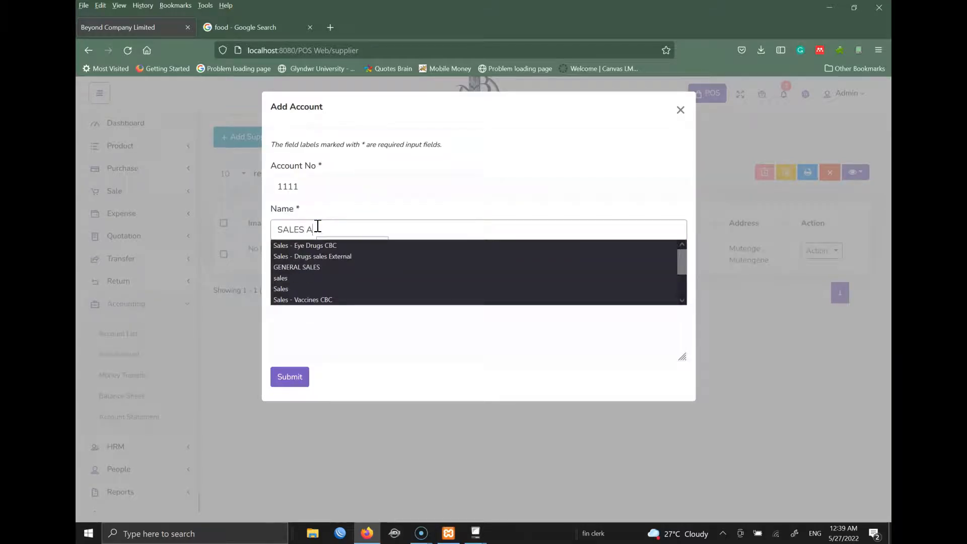
type("CCOUNT")
left_click(331, 277)
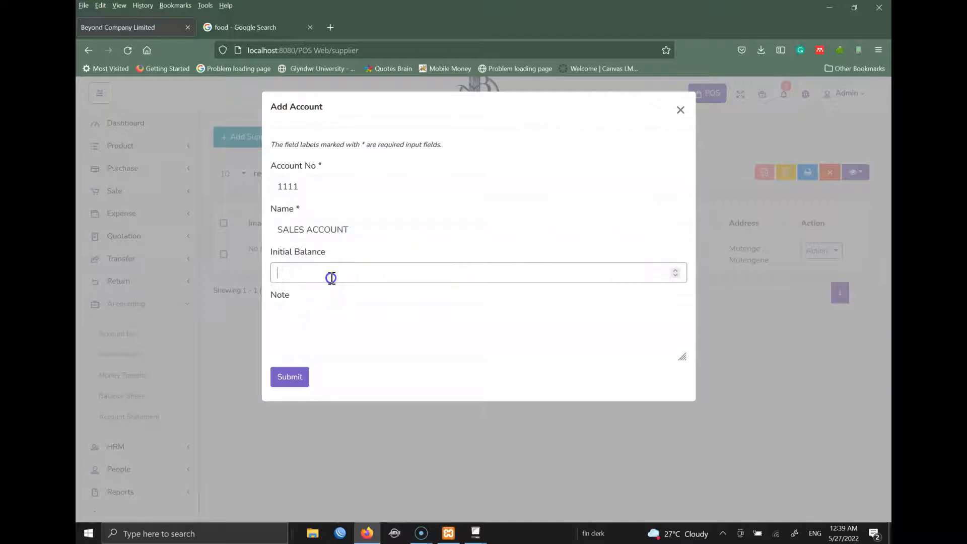
left_click(325, 333)
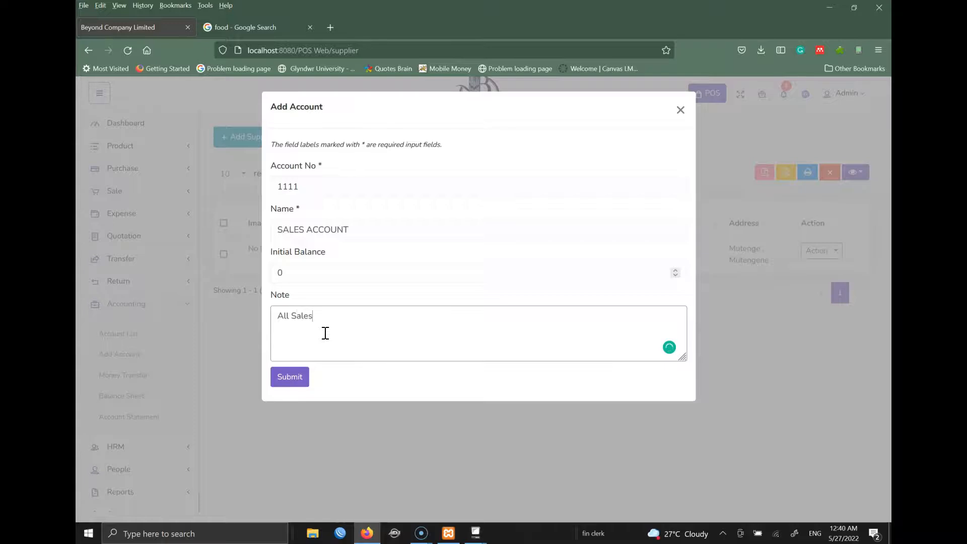
left_click(301, 376)
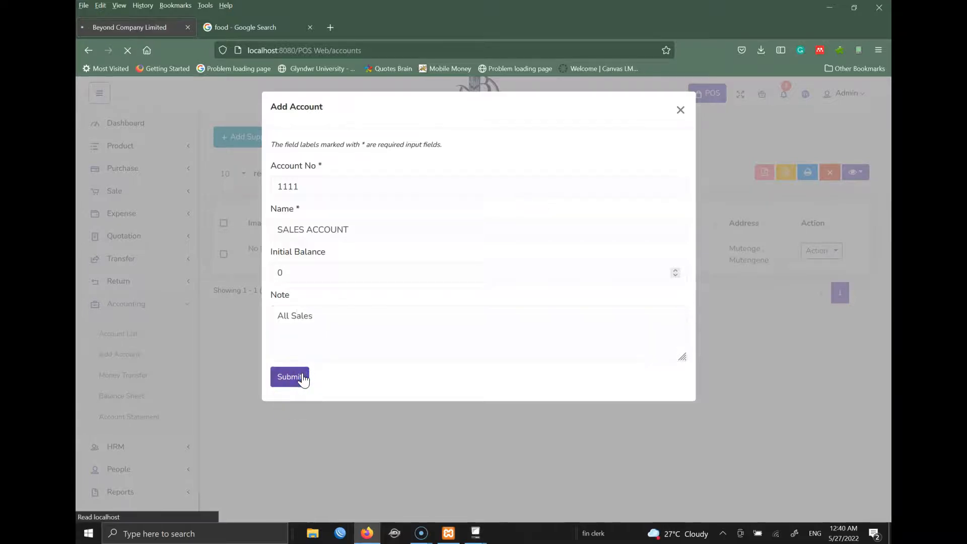
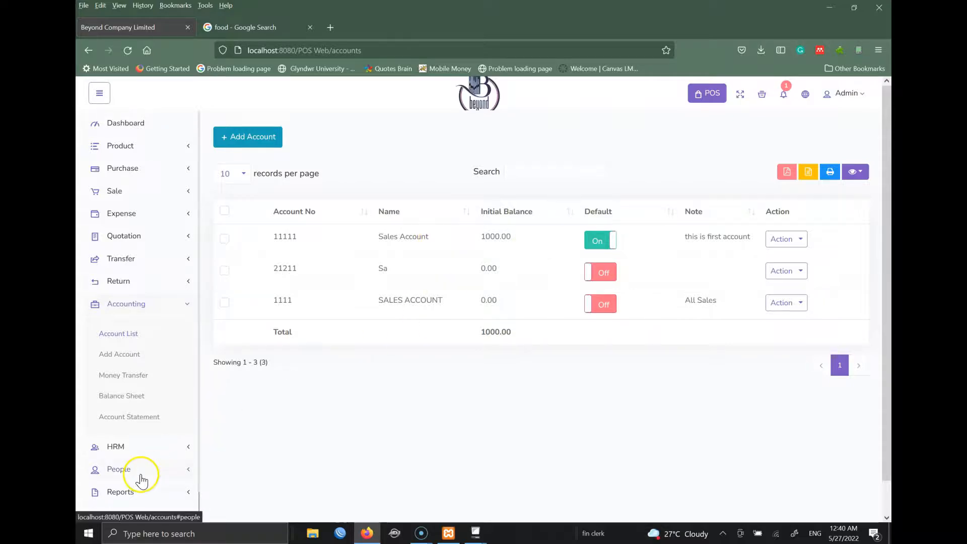
- Show the product list, which holds FANTA, a BEYOND soft drink priced 500
left_click(185, 305)
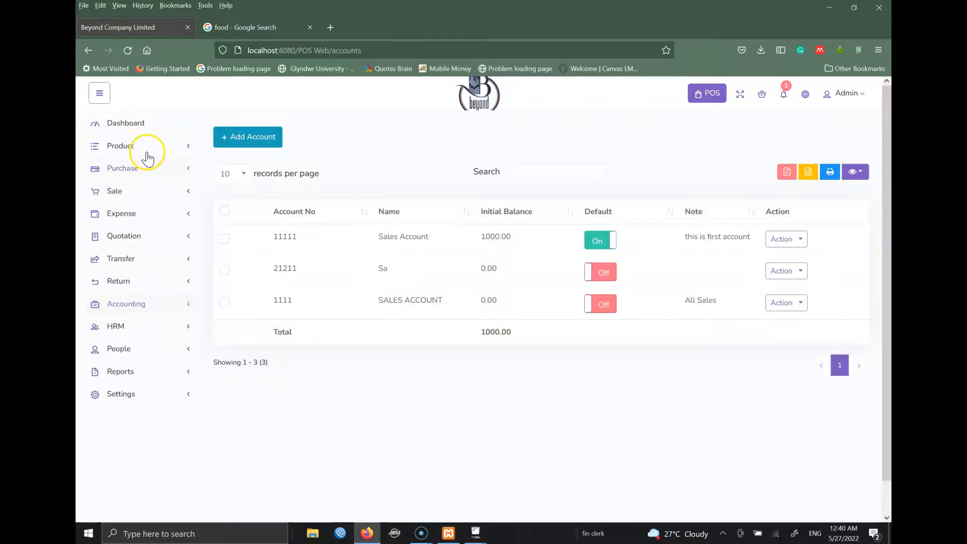
left_click(125, 169)
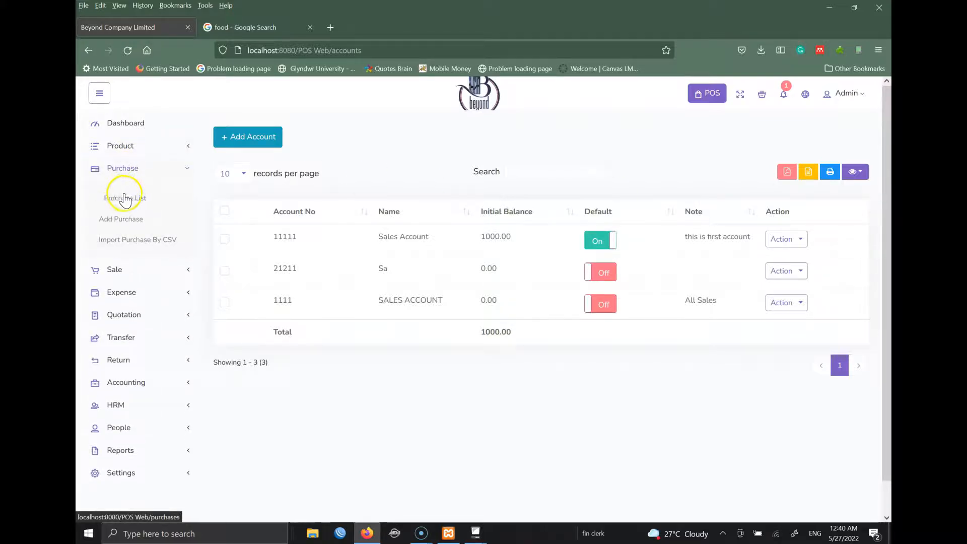
left_click(135, 146)
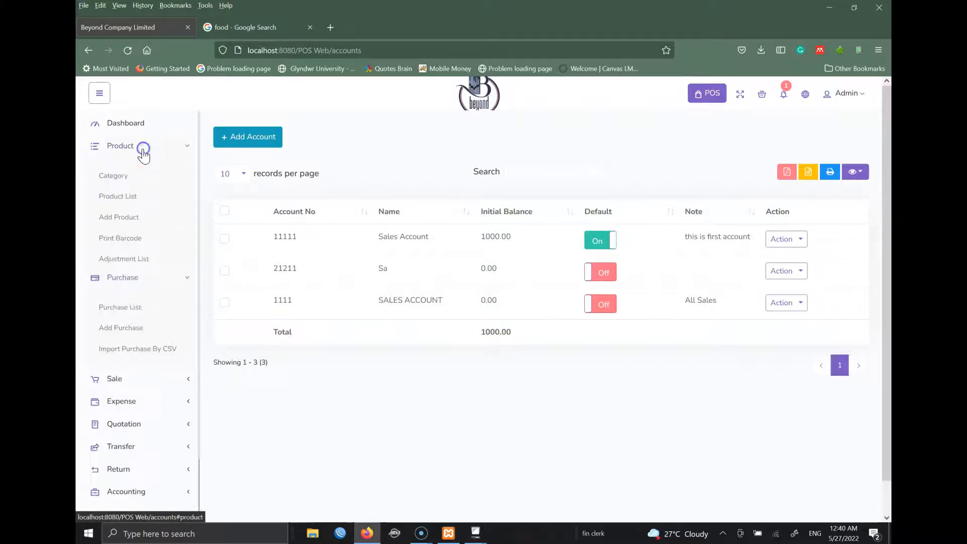
left_click(126, 196)
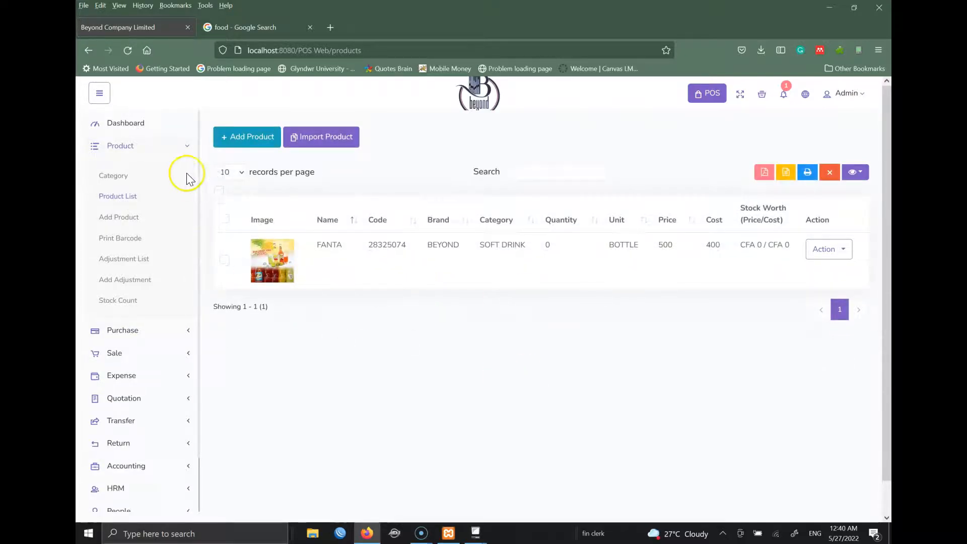
- Open the Add Purchase form from the Purchase menu
left_click(186, 146)
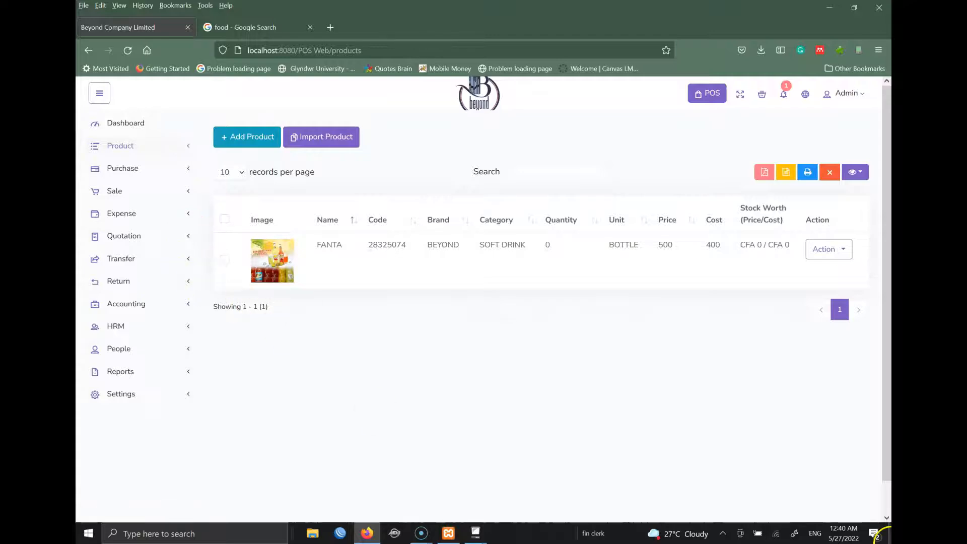
left_click(138, 170)
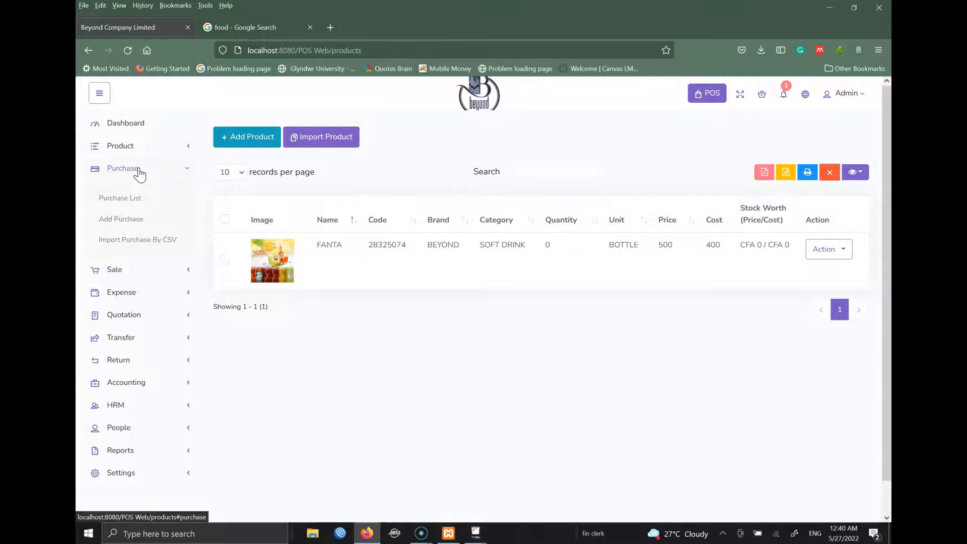
left_click(120, 221)
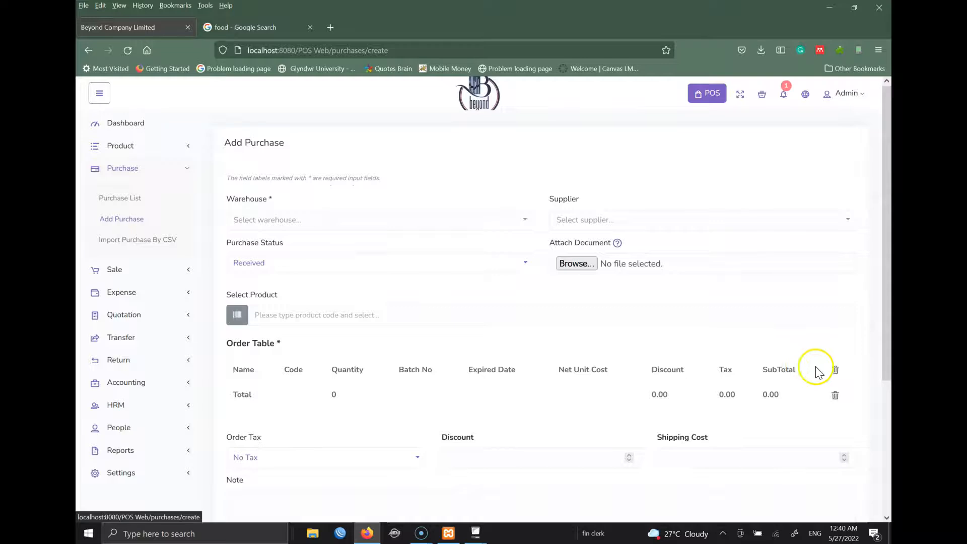
- Set the purchase warehouse to BEYOND and supplier to CP, keeping status Received
scroll(887, 262, "down", 2)
left_click_drag(888, 268, 888, 231)
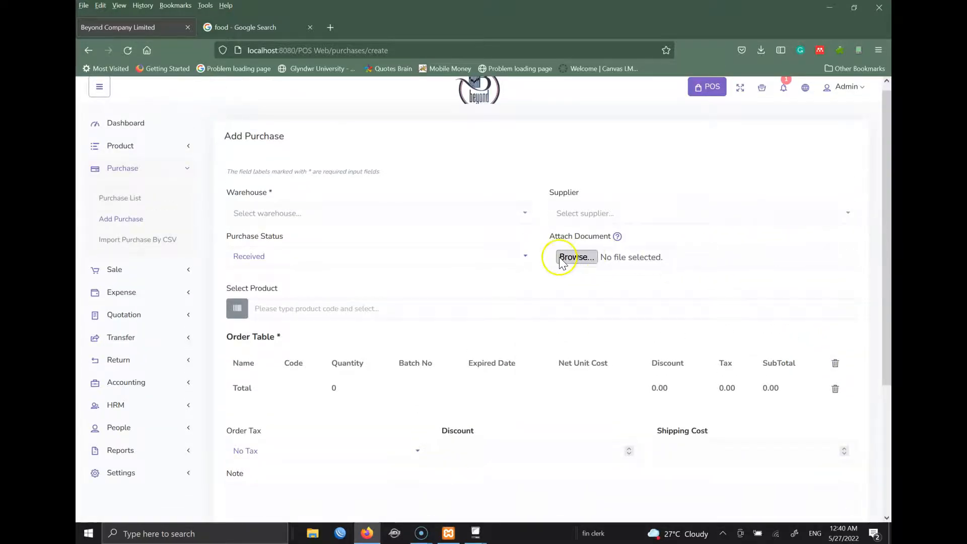
left_click(256, 217)
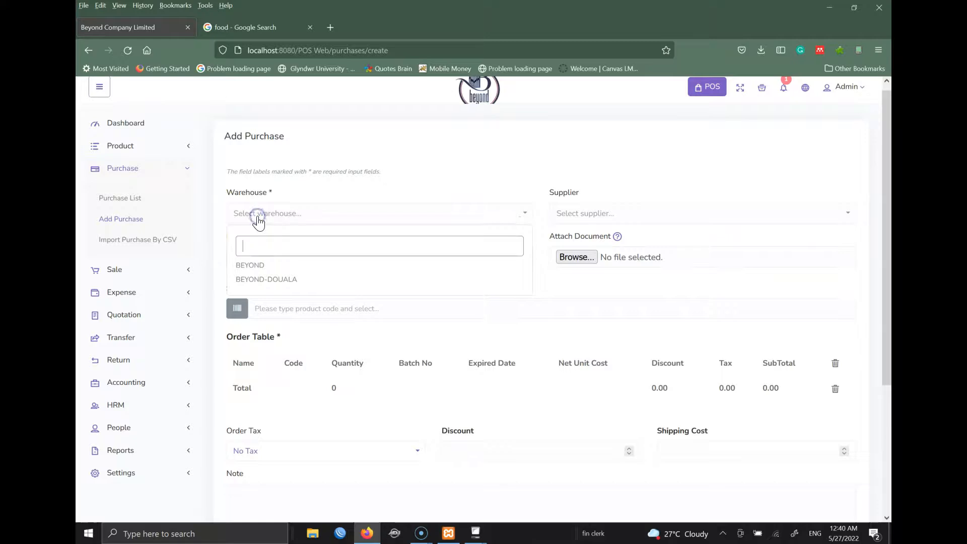
left_click(253, 265)
left_click(624, 214)
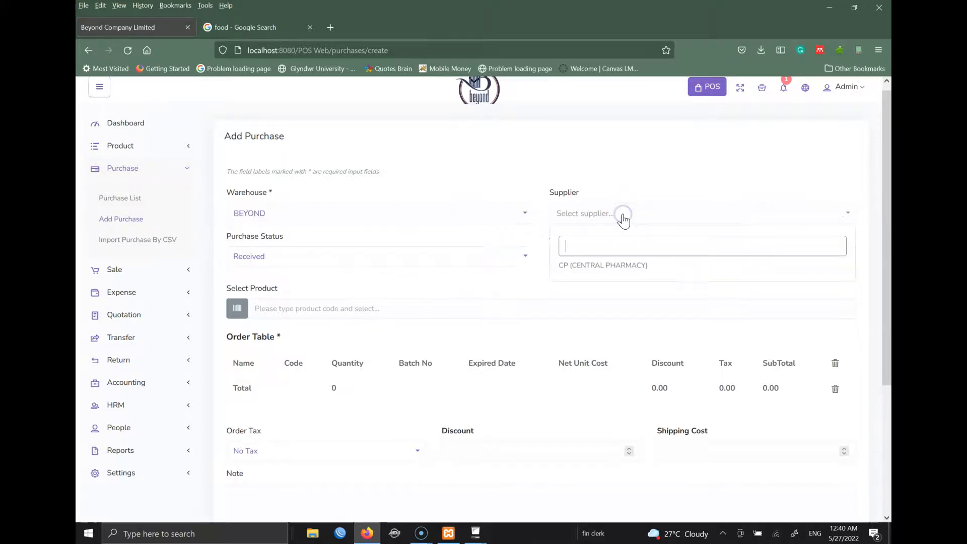
left_click(593, 269)
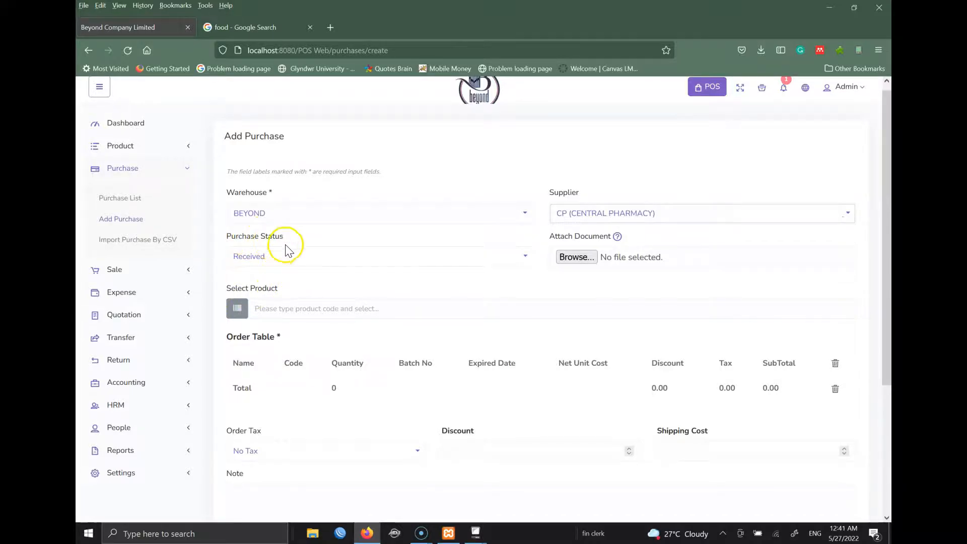
left_click(276, 258)
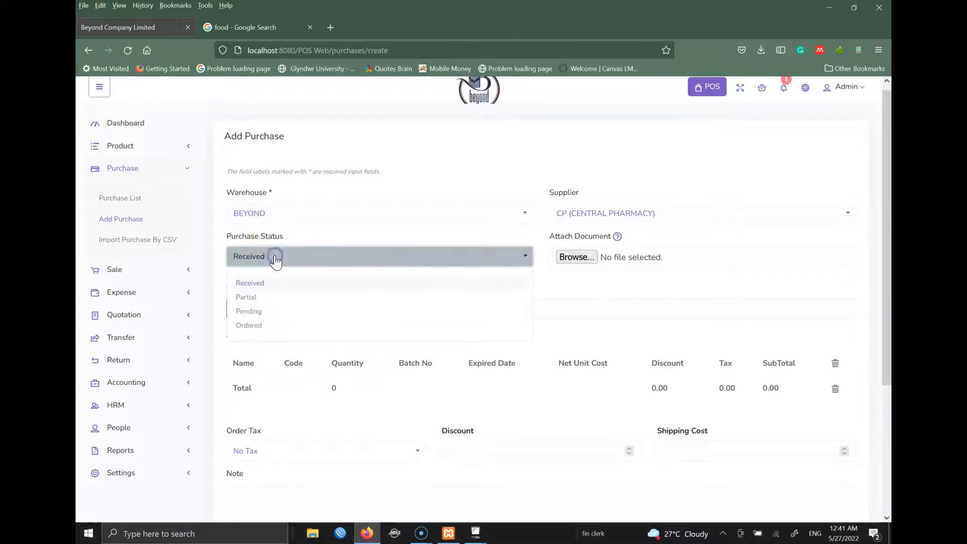
left_click(273, 332)
left_click(257, 283)
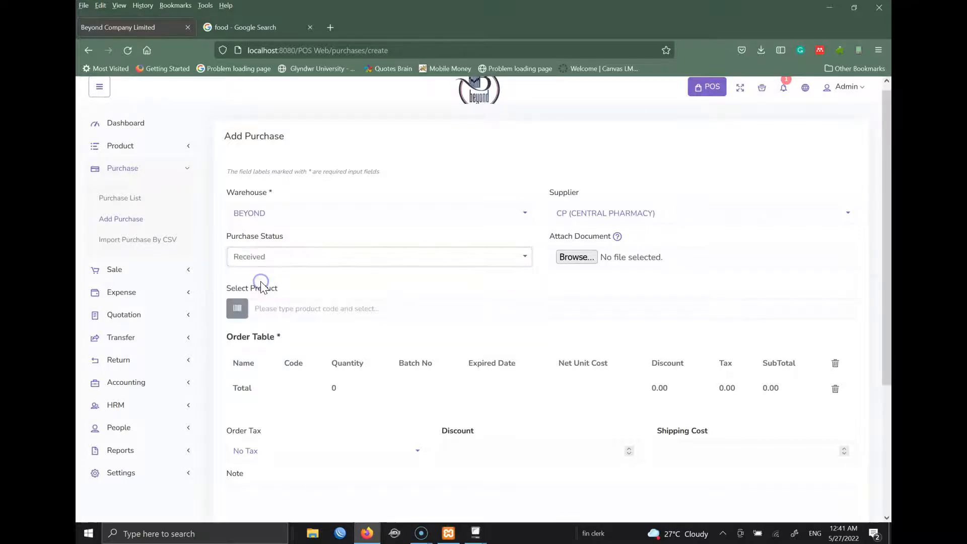
- Search 'fan' and add FANTA to the purchase order table
left_click(354, 309)
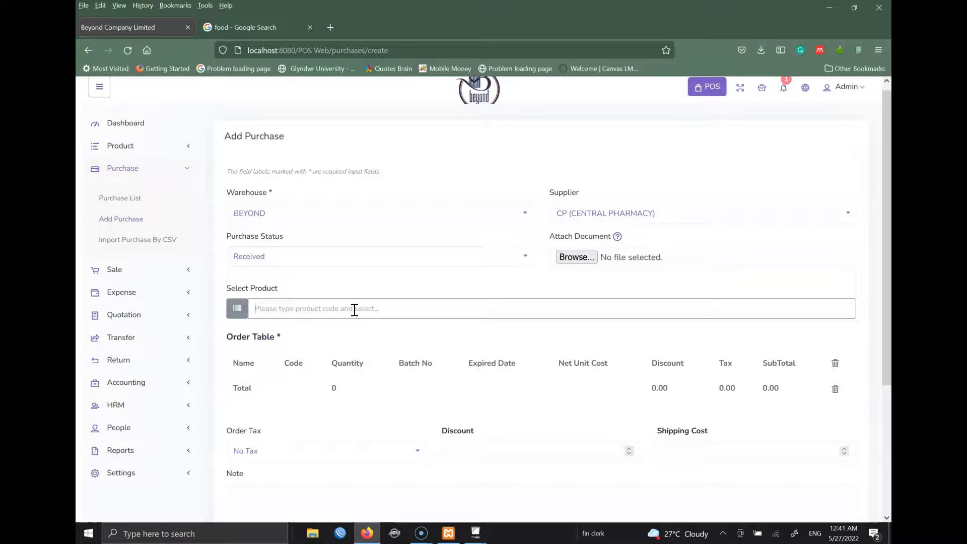
type("be")
key("BackSpace")
key("BackSpace")
type("fan")
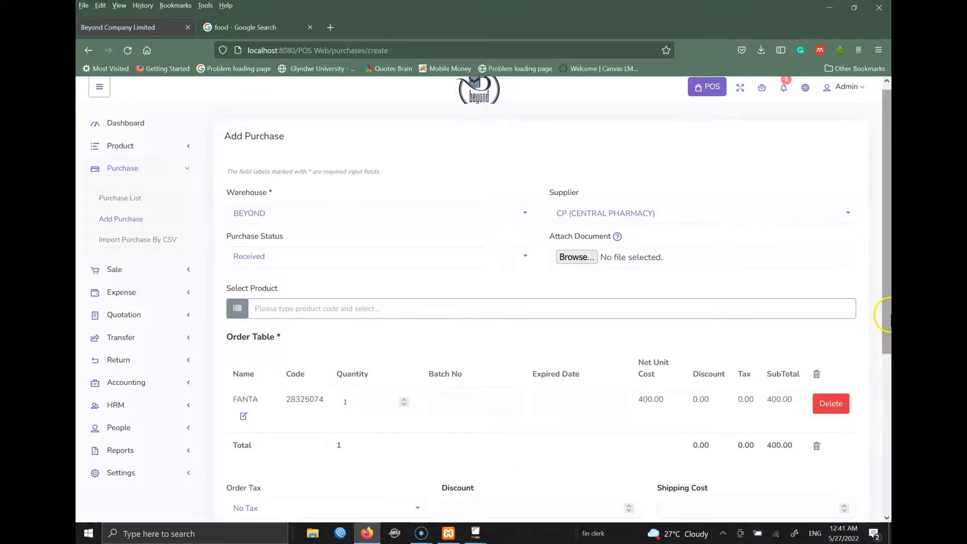
left_click_drag(889, 292, 888, 352)
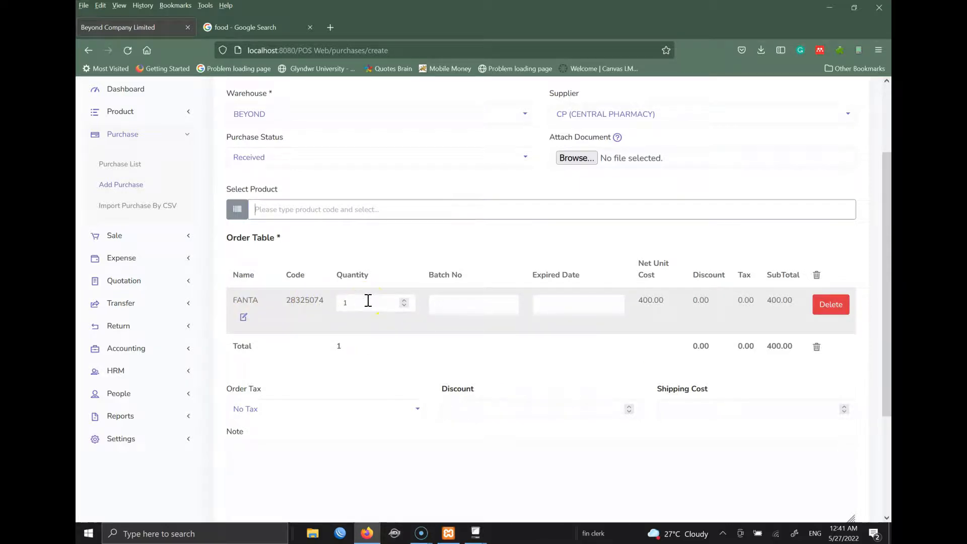
- Give the FANTA line quantity 200, batch 3848484 and expiry date 30 October 2022
left_click_drag(371, 305, 323, 304)
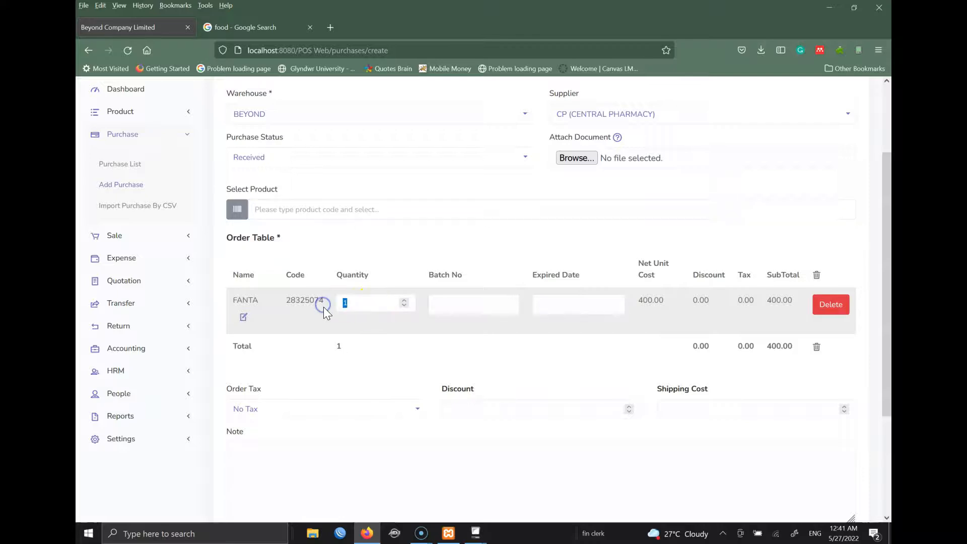
type("200")
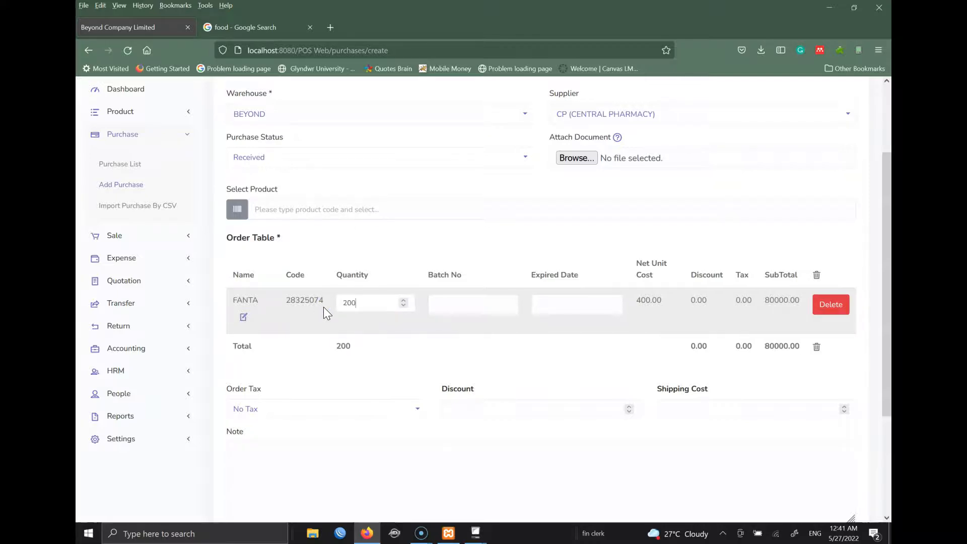
left_click(460, 311)
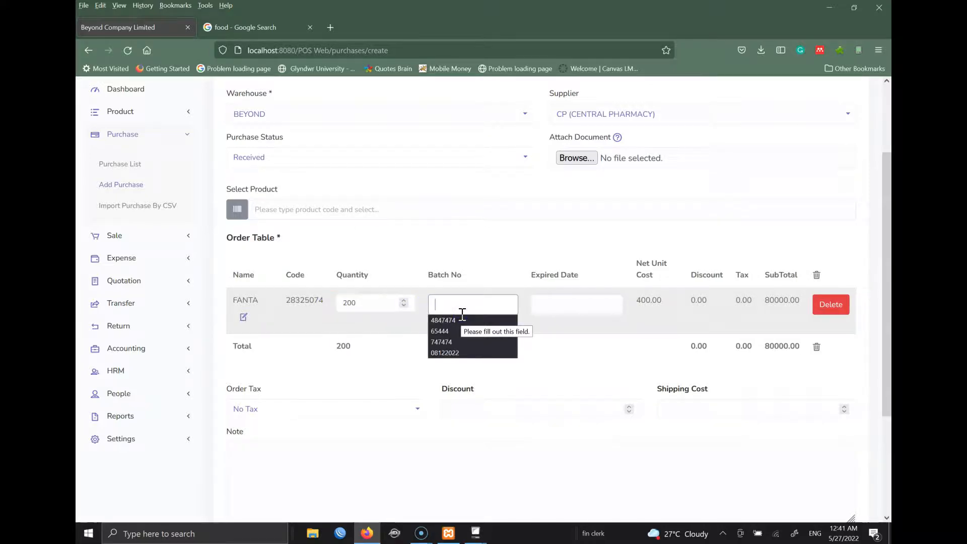
type("3848484")
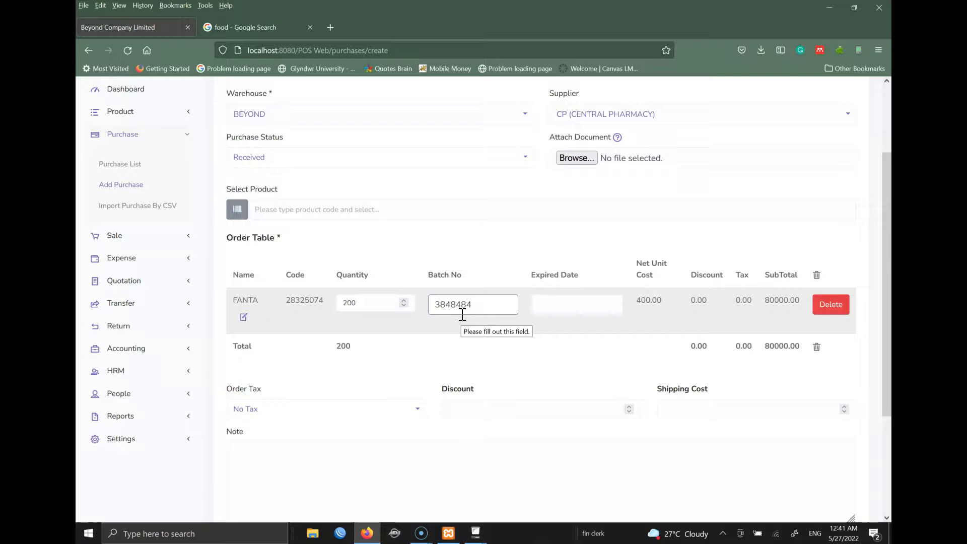
left_click(489, 303)
left_click(564, 310)
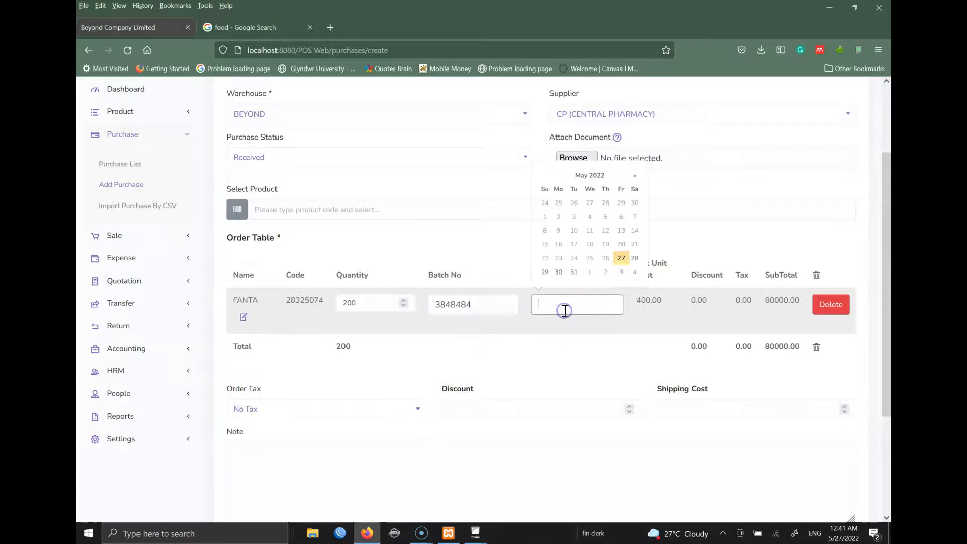
left_click(636, 175)
left_click(635, 175)
left_click(637, 175)
left_click(637, 175)
left_click(638, 176)
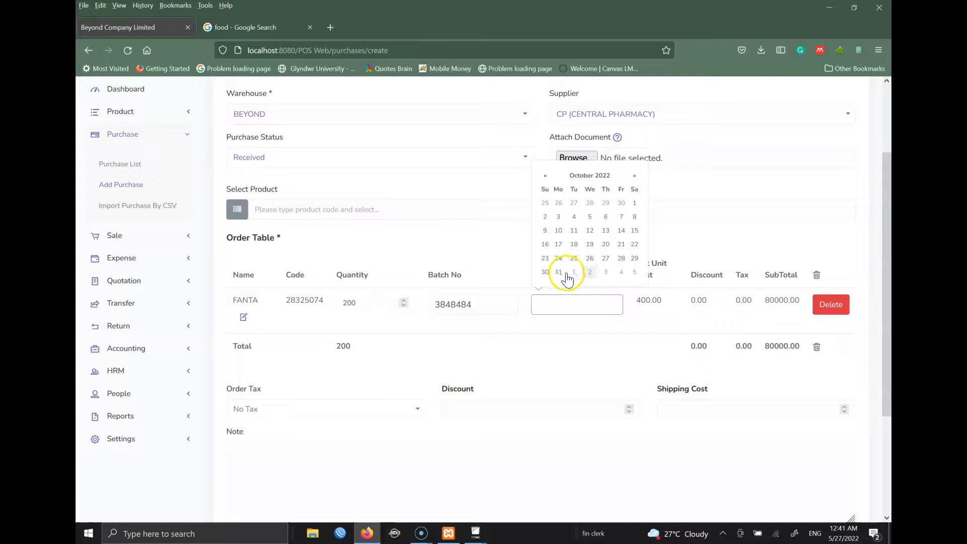
left_click(546, 272)
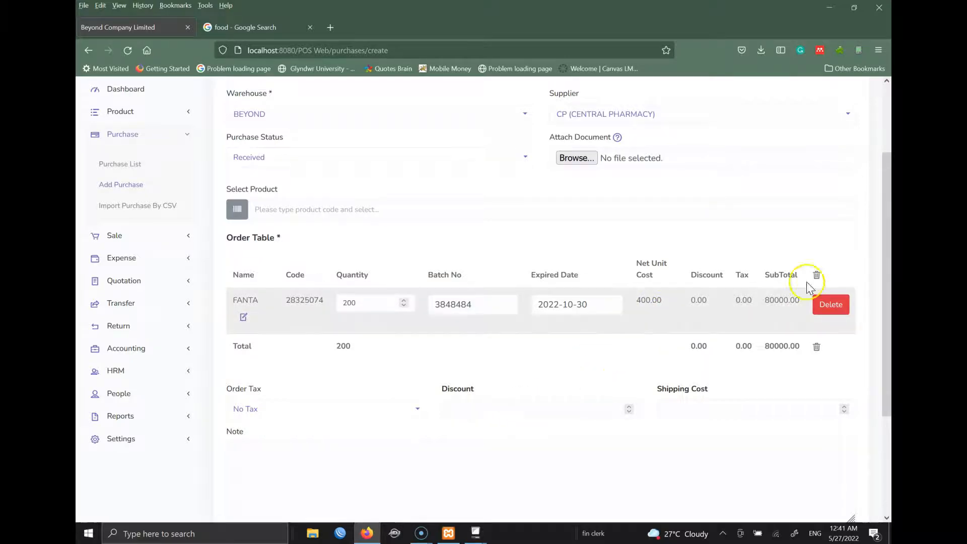
- Leave No Tax, add the note 'Imported', and submit the purchase
left_click_drag(888, 232, 889, 308)
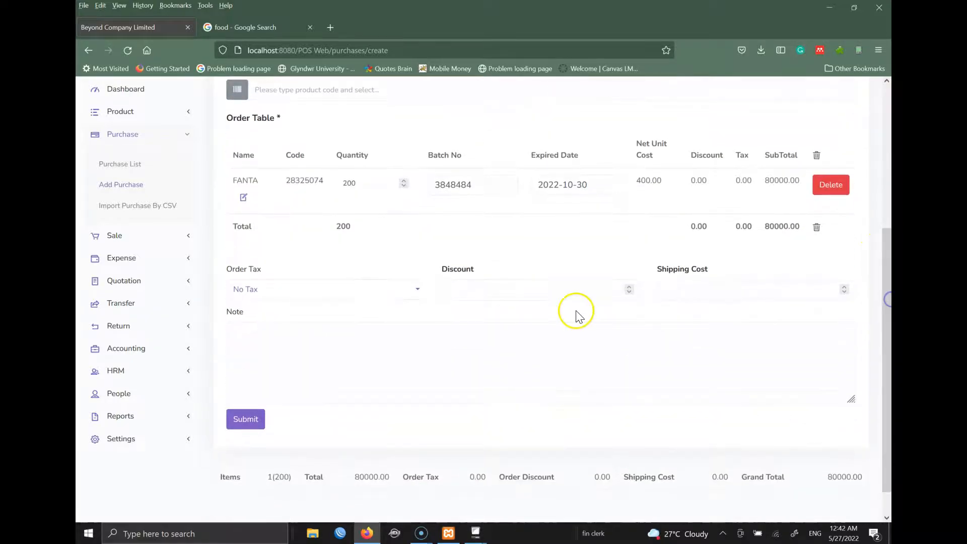
left_click(269, 291)
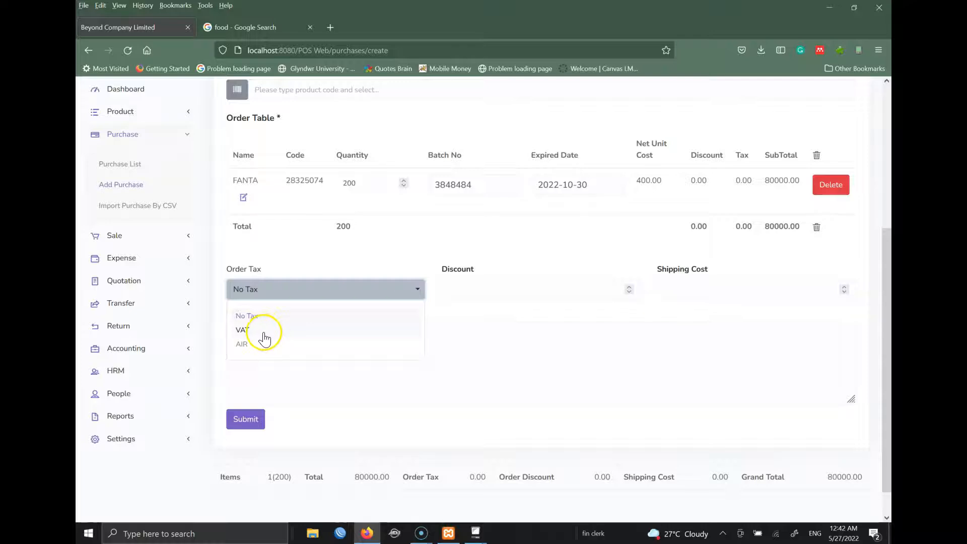
left_click(306, 256)
left_click(503, 287)
left_click(757, 283)
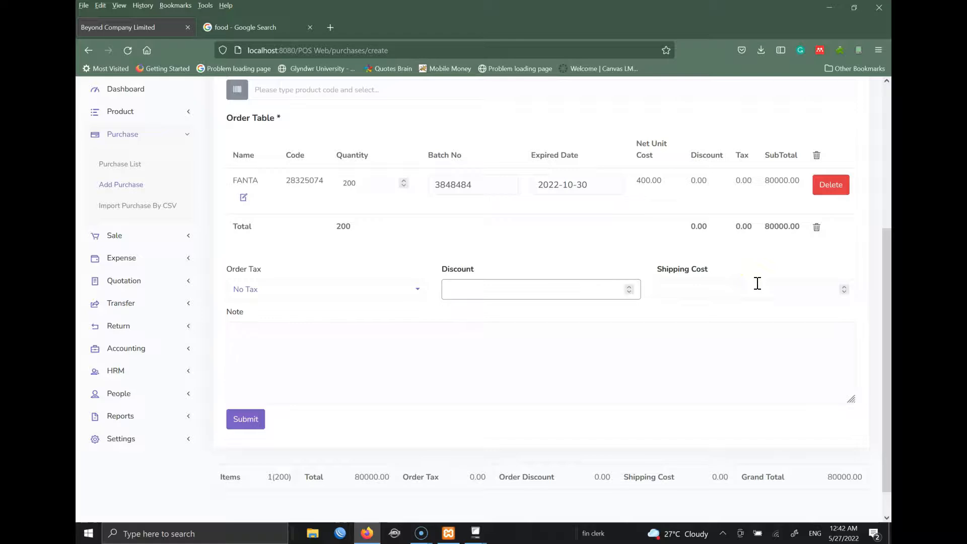
left_click(349, 363)
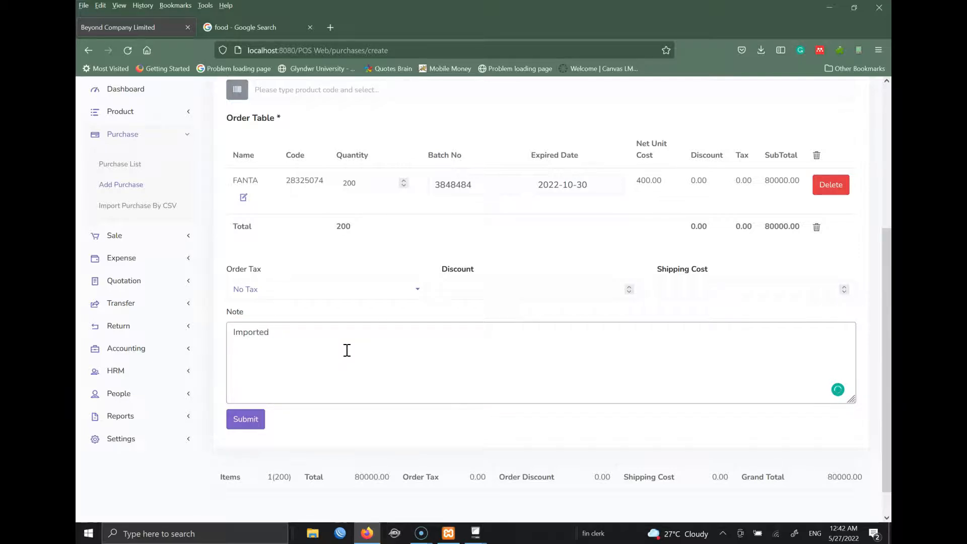
left_click(251, 425)
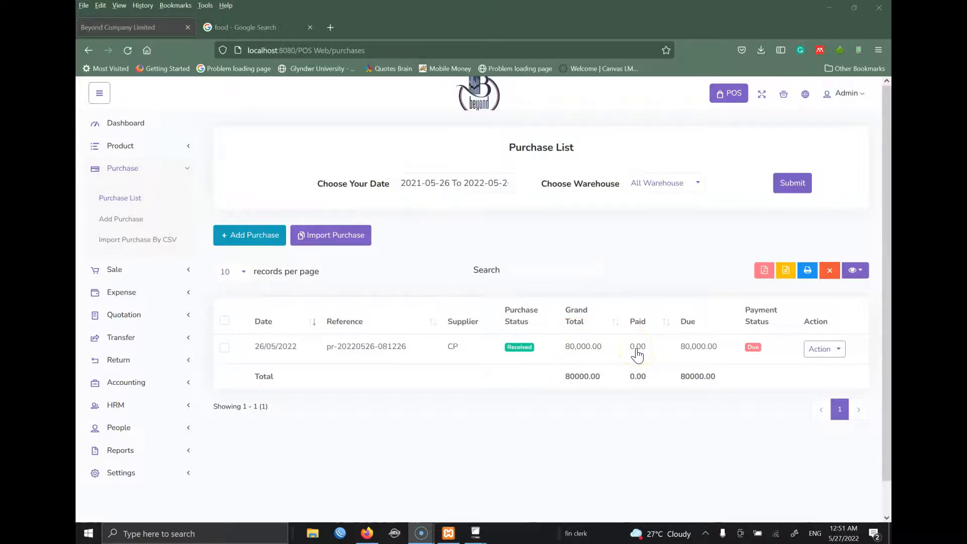
left_click(753, 348)
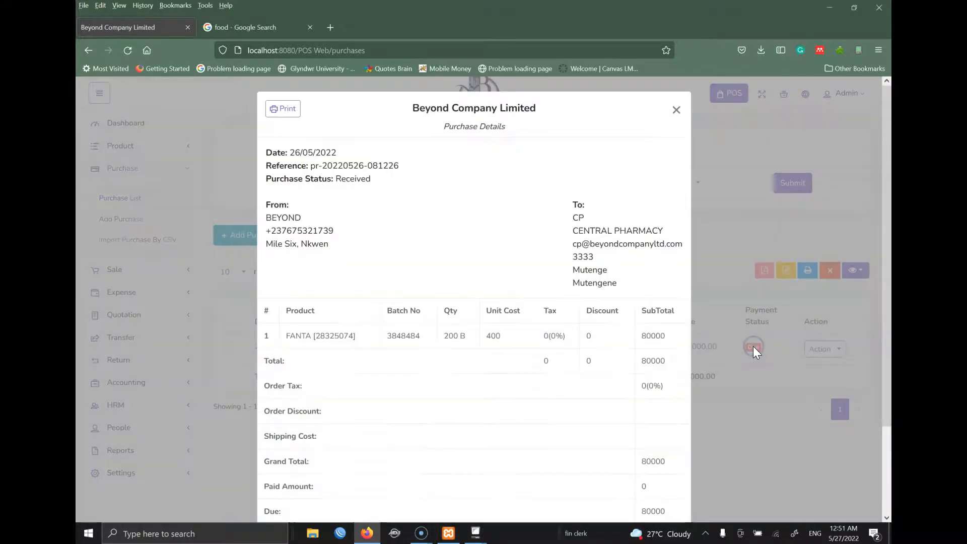
left_click_drag(886, 197, 891, 331)
mouse_move(889, 290)
left_mouse_down()
mouse_move(877, 172)
mouse_move(876, 289)
left_mouse_up()
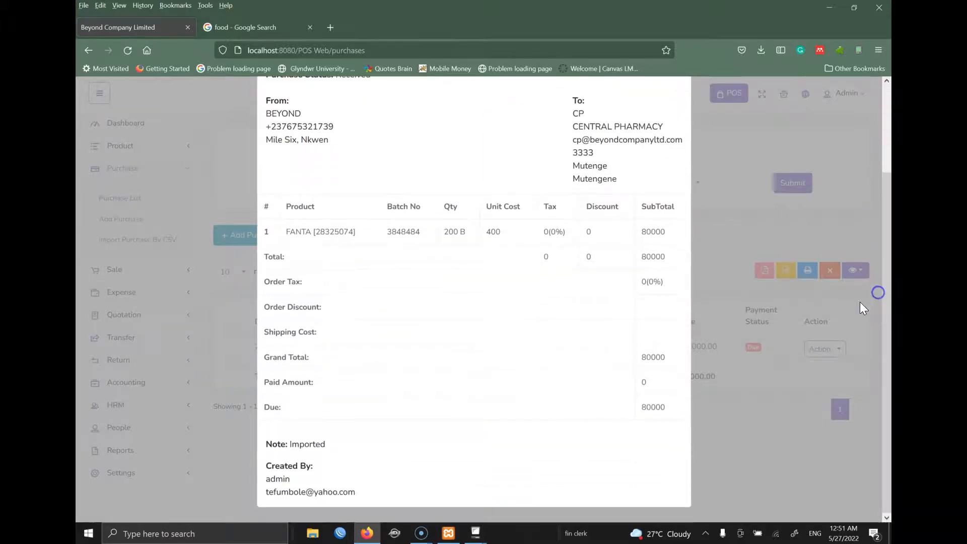
left_click_drag(889, 244, 755, 129)
left_click(675, 91)
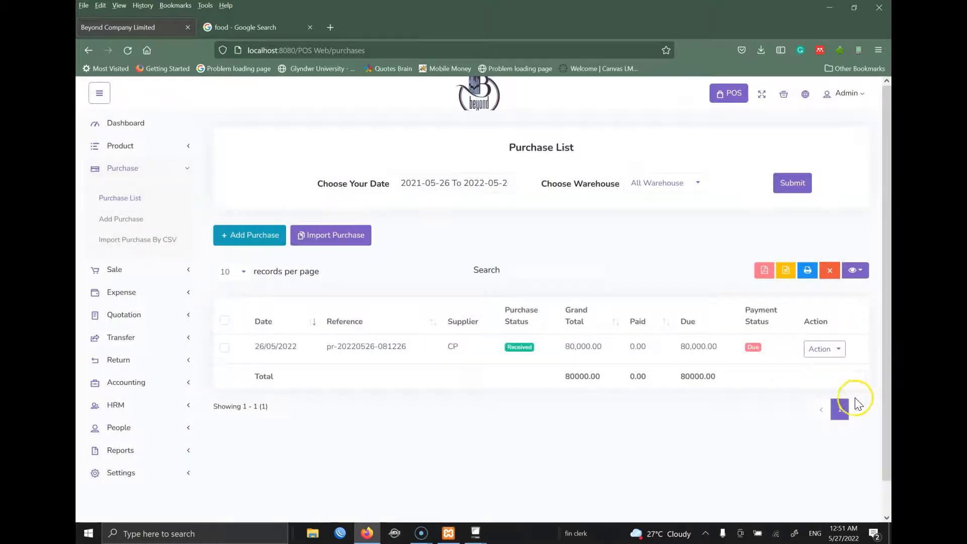
left_click(820, 351)
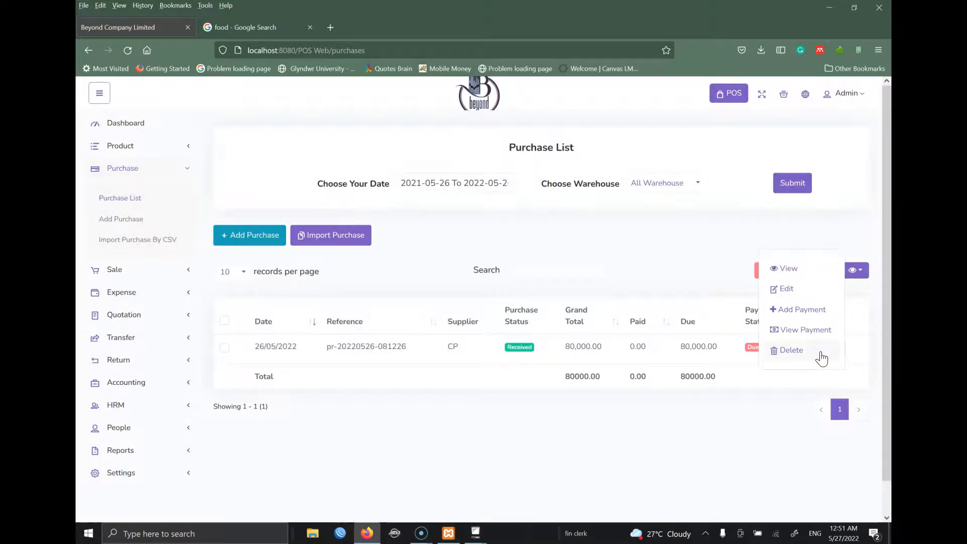
- Pay the full 80,000 for the purchase in Cash from Sales Account [11111]
left_click(806, 310)
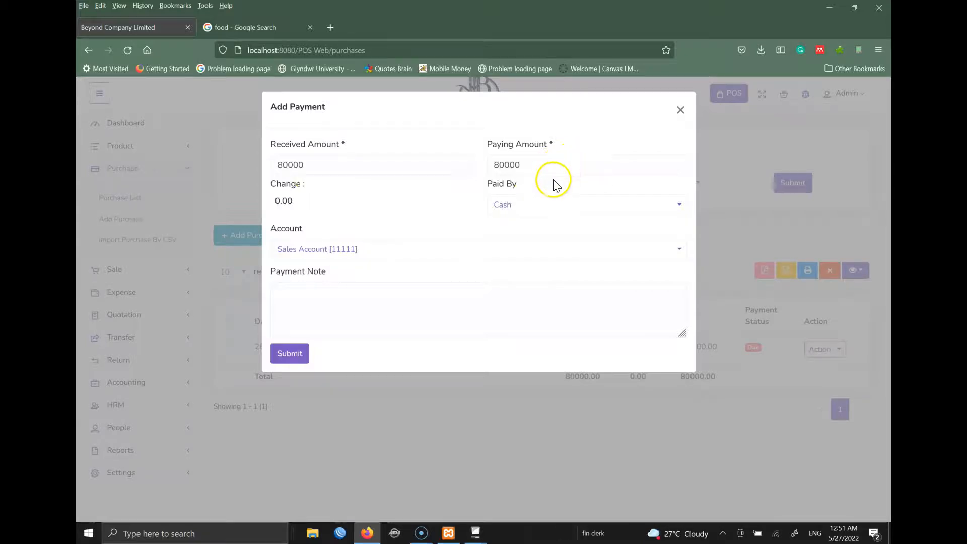
left_click(373, 252)
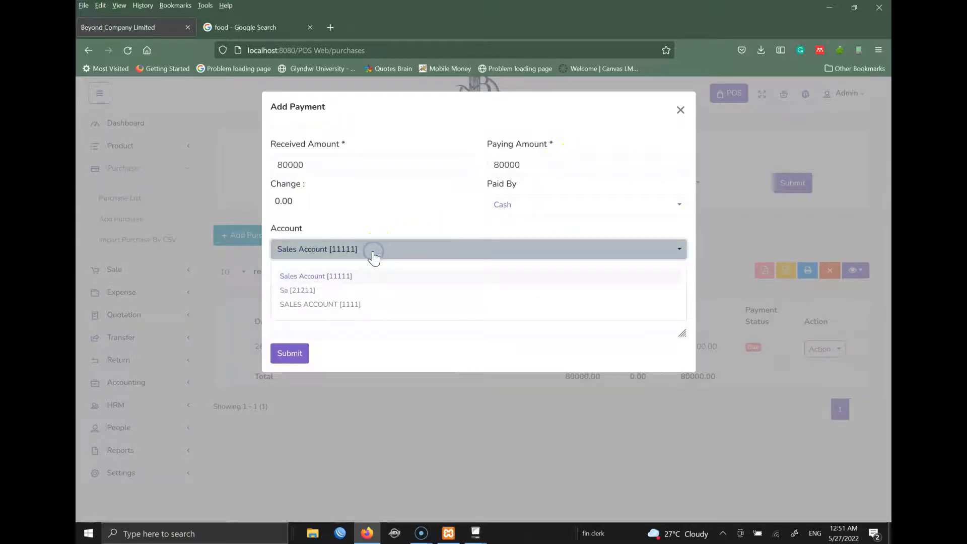
left_click(378, 222)
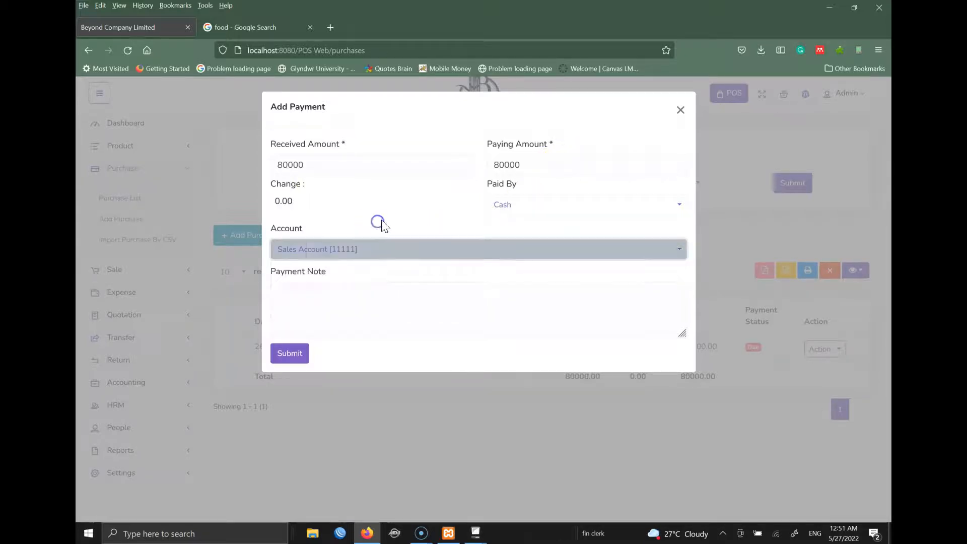
left_click(558, 214)
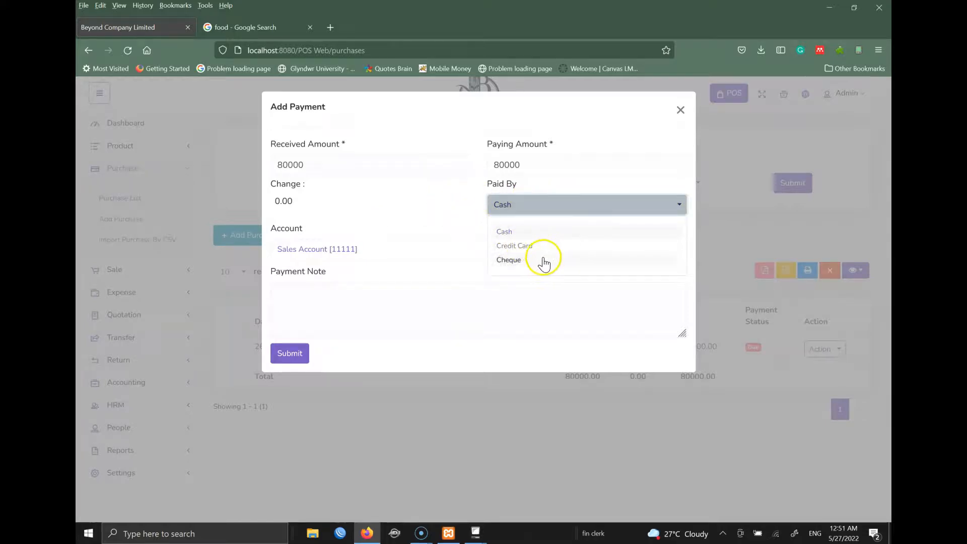
left_click(444, 204)
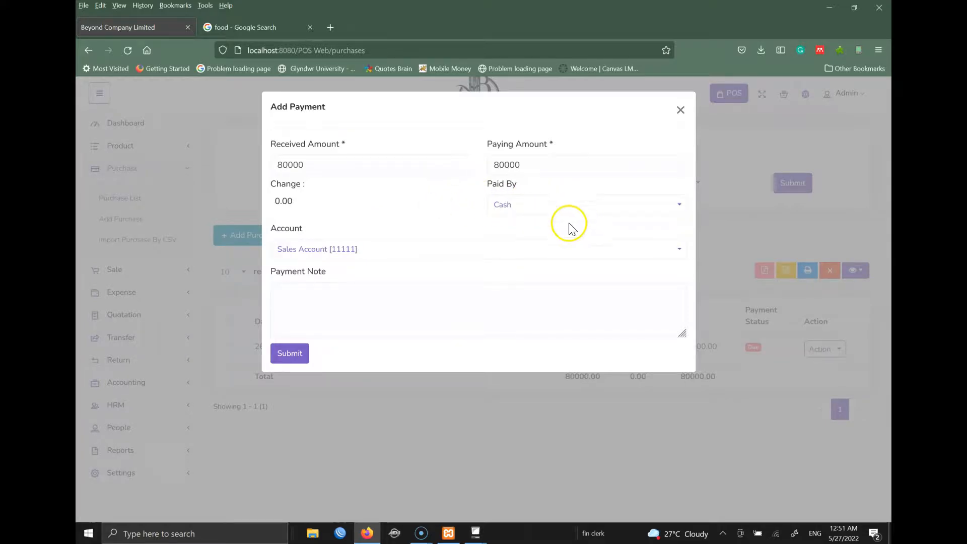
left_click(289, 354)
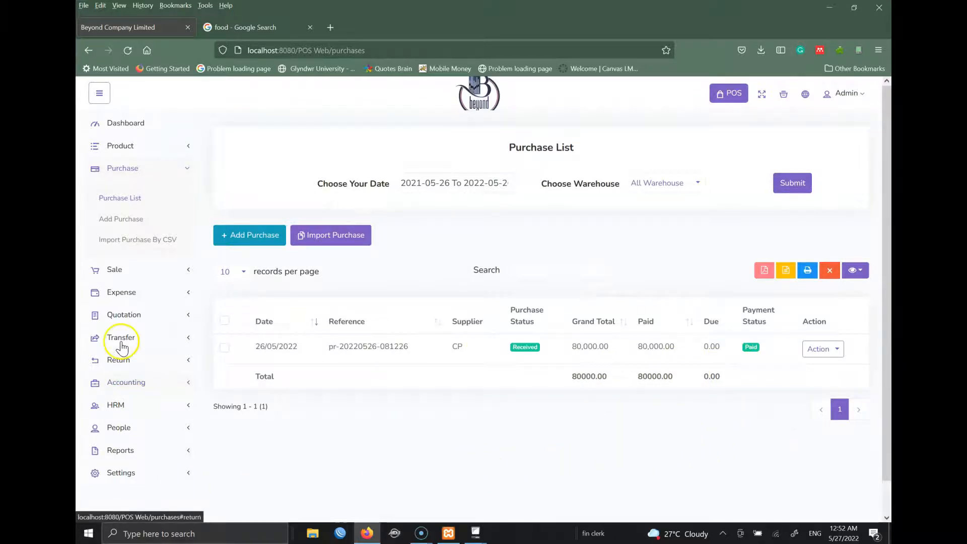
left_click(131, 301)
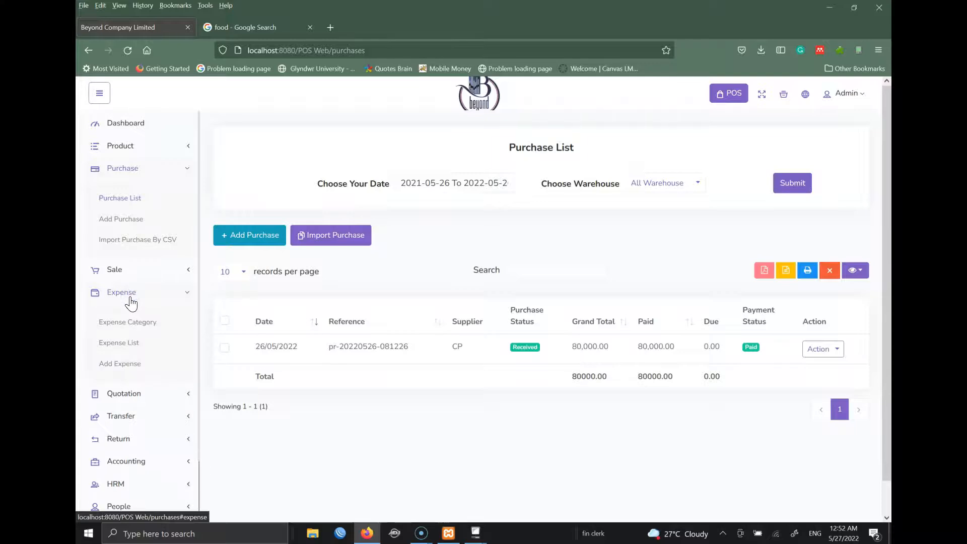
- Add expense category SALARIES with a generated code
left_click(91, 535)
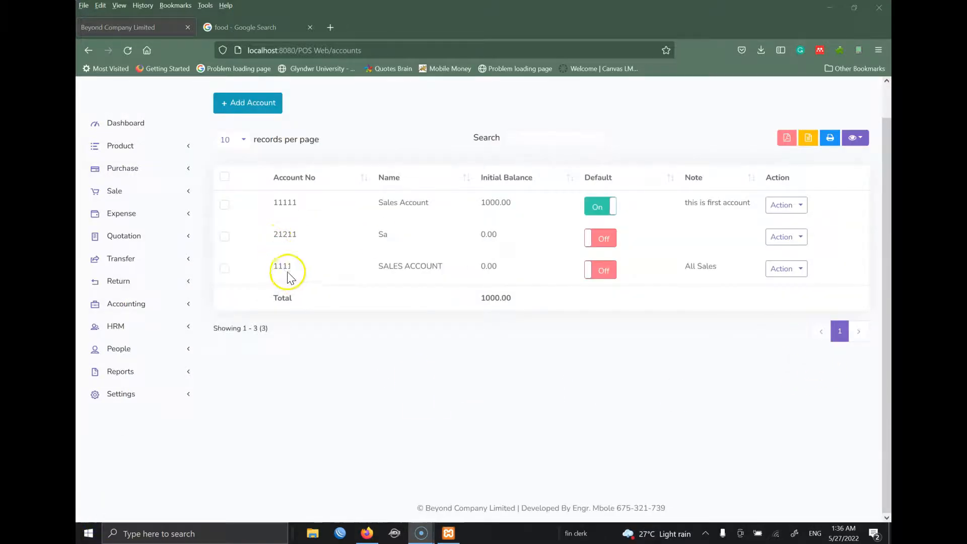
left_click(132, 214)
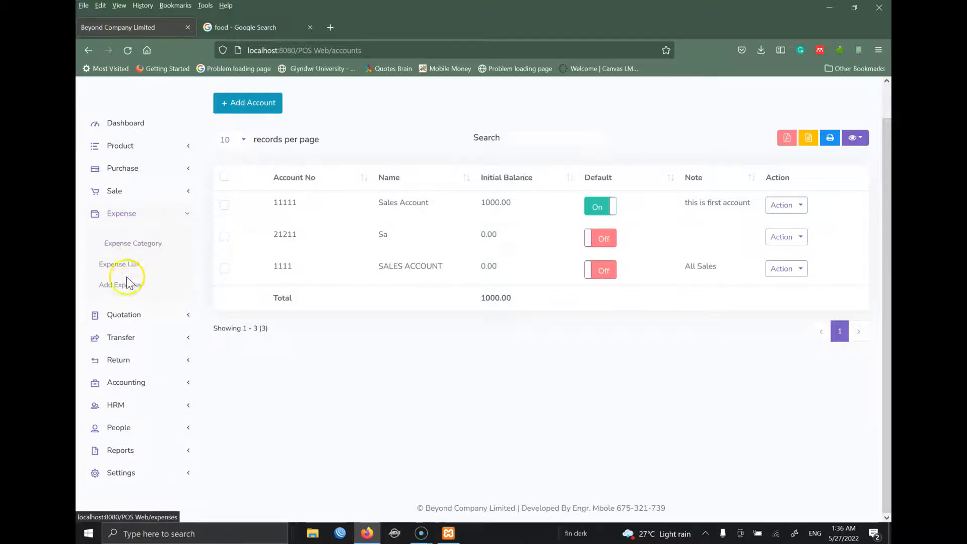
left_click(124, 251)
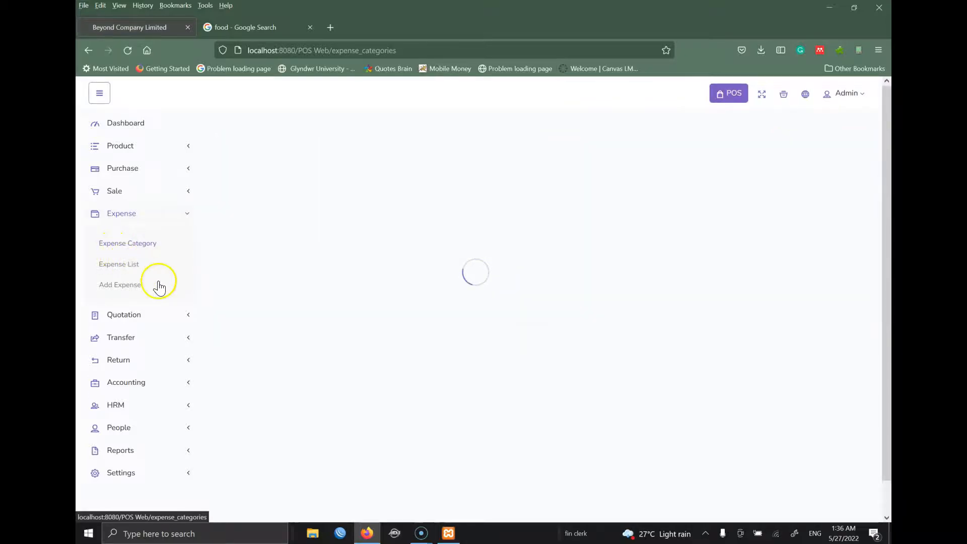
left_click(252, 142)
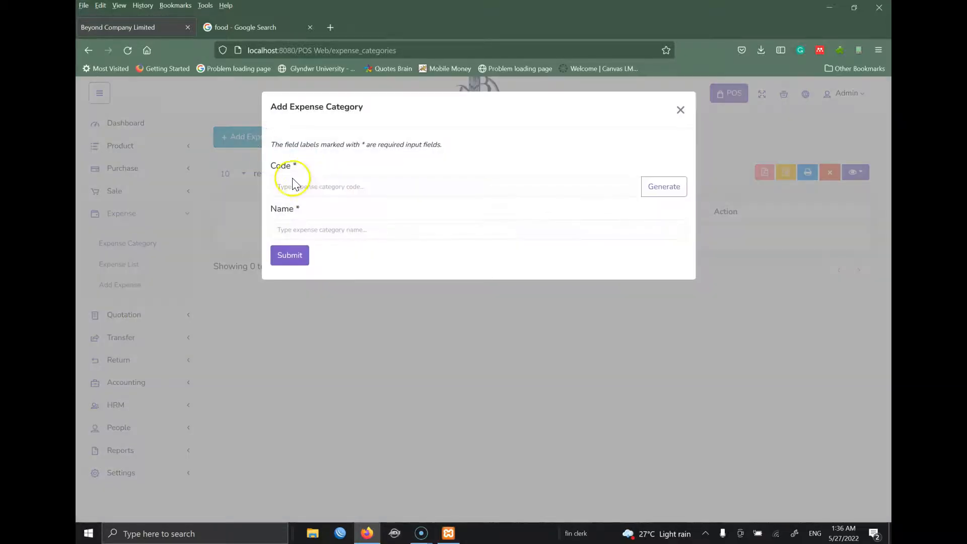
left_click(318, 186)
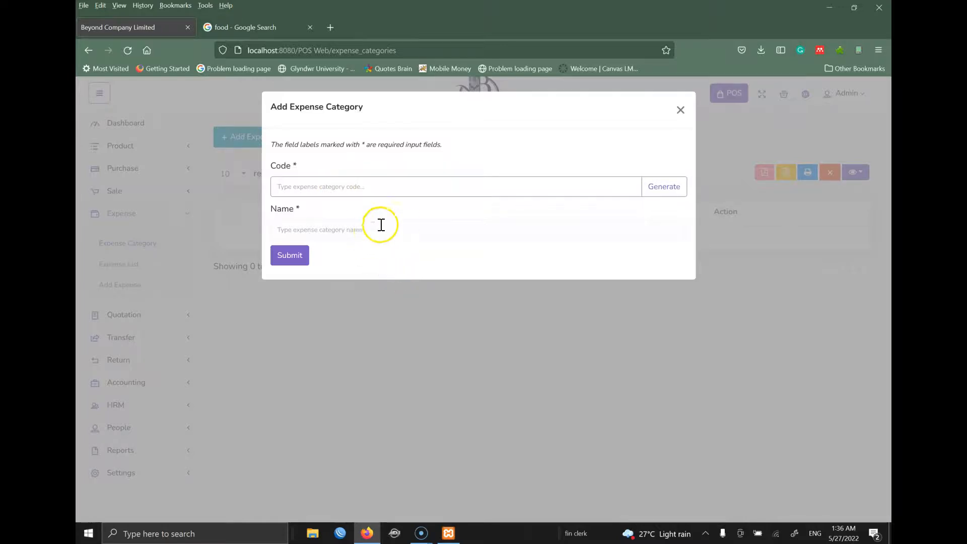
left_click(660, 186)
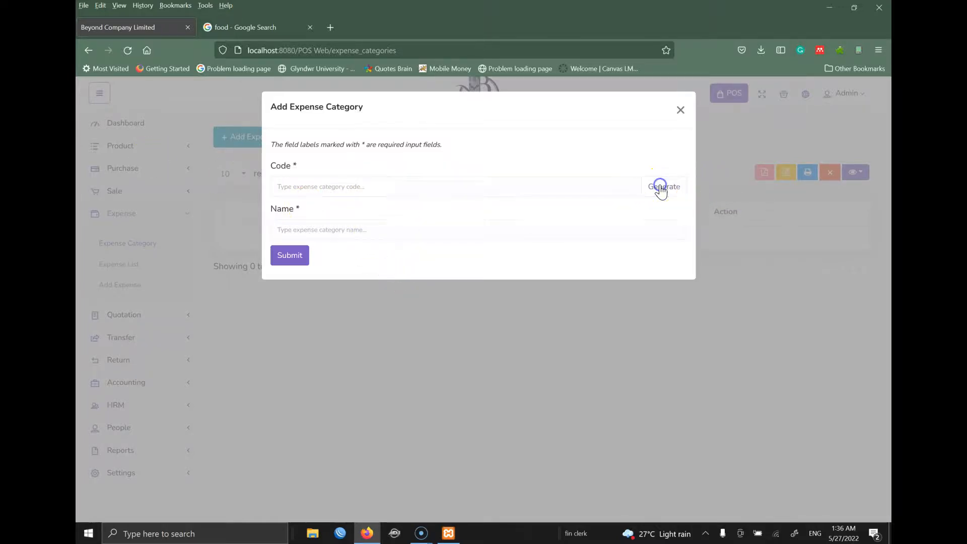
left_click(456, 222)
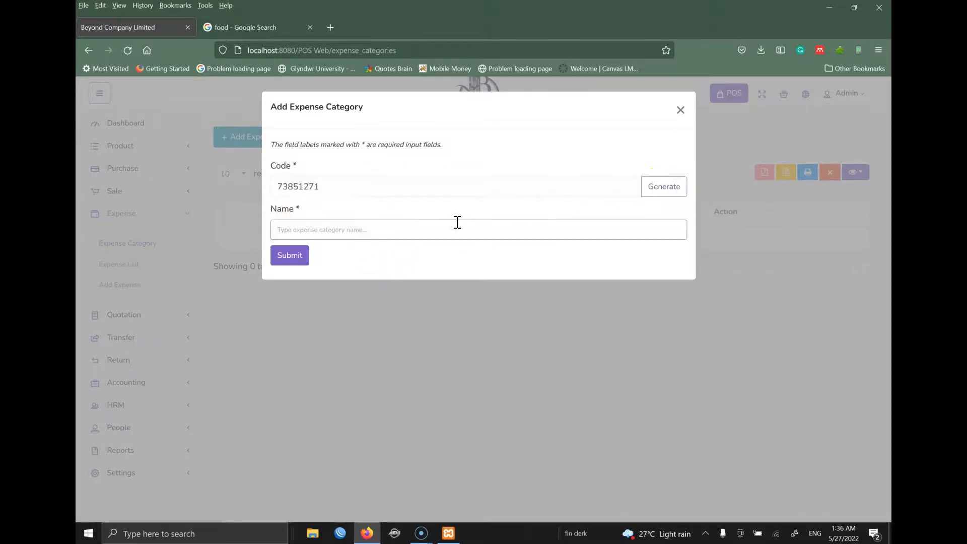
type("SALARIES")
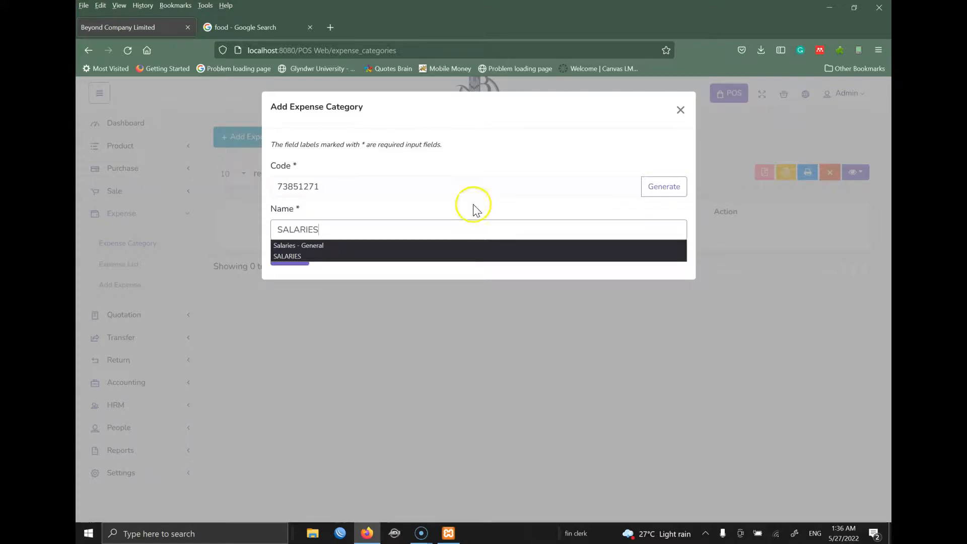
left_click(294, 259)
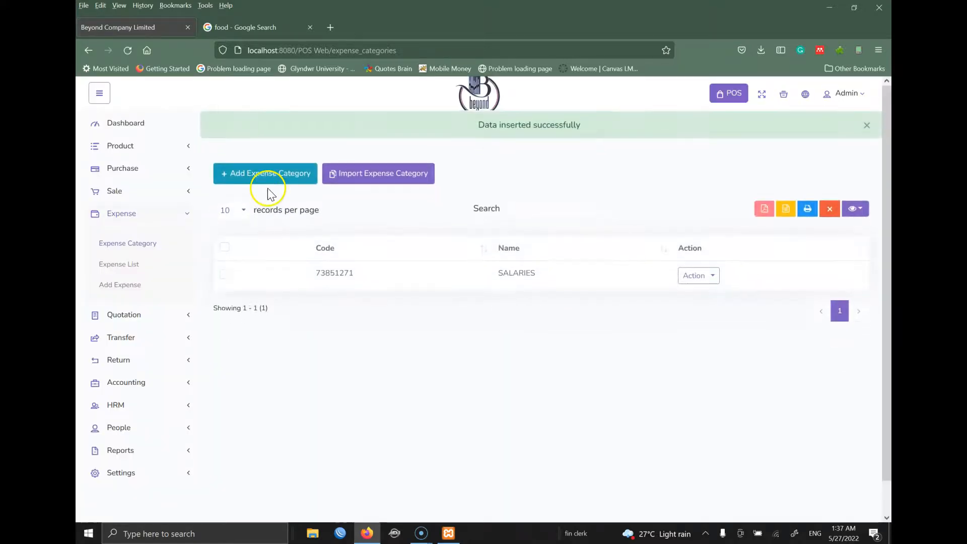
- Add expense category OFFICE SUPPLIES with a generated code
left_click(264, 172)
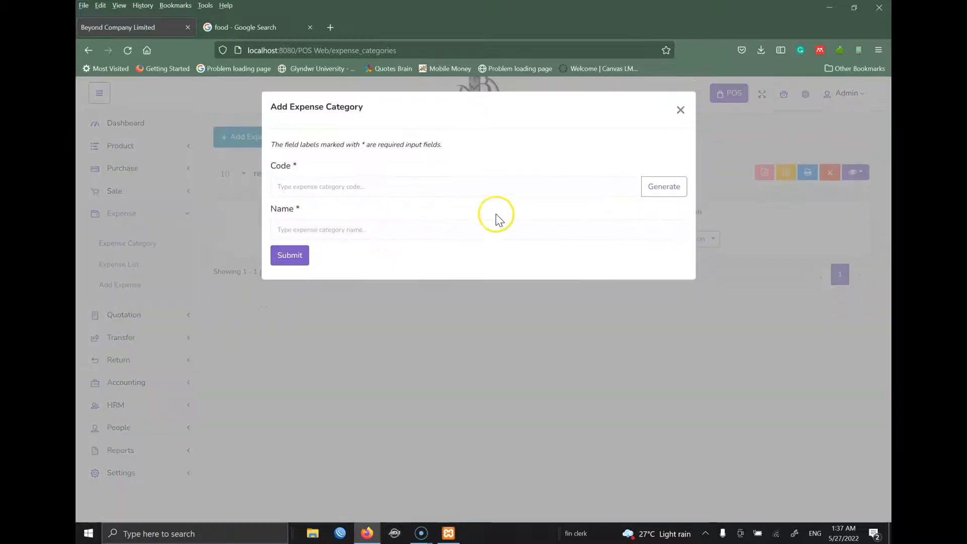
left_click(647, 187)
left_click(452, 230)
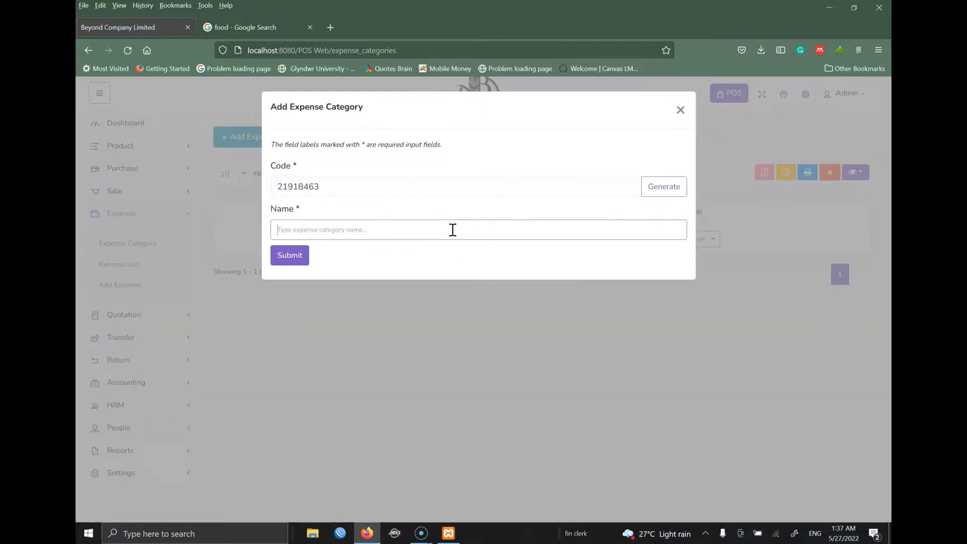
type("OFFICE SUPP")
left_click(310, 256)
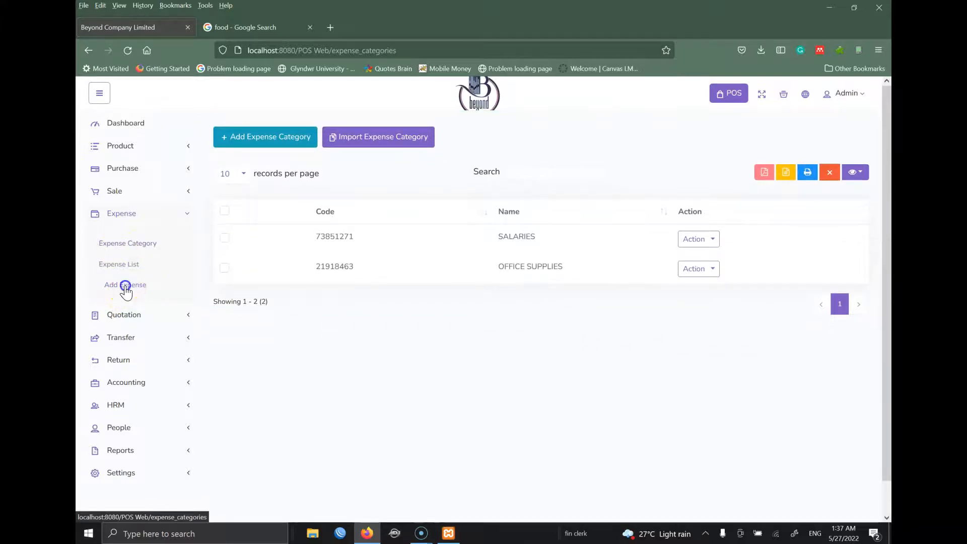
- Record a 10000 OFFICE SUPPLIES expense at BEYOND from Sales Account, noted 'Bought ink for the office'
left_click(126, 285)
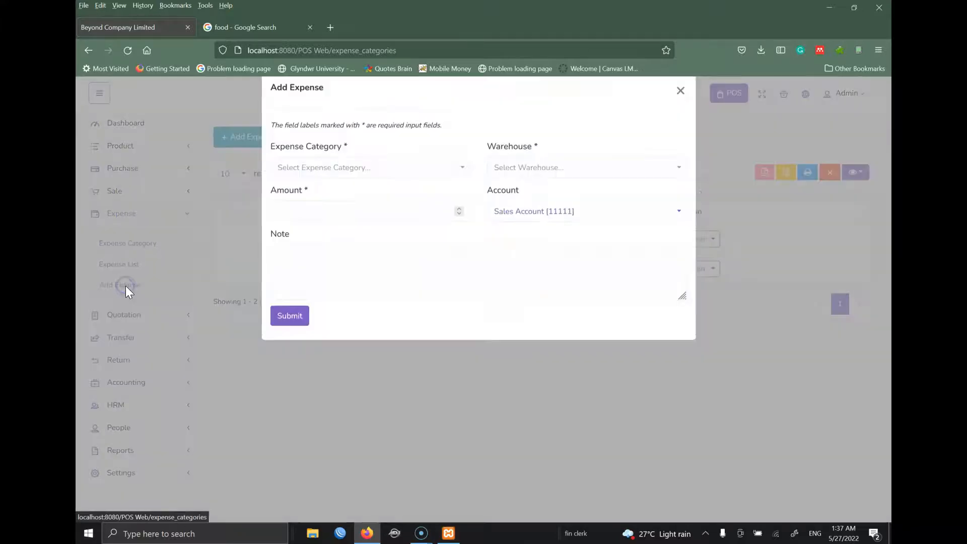
left_click(381, 188)
left_click(334, 252)
left_click(573, 188)
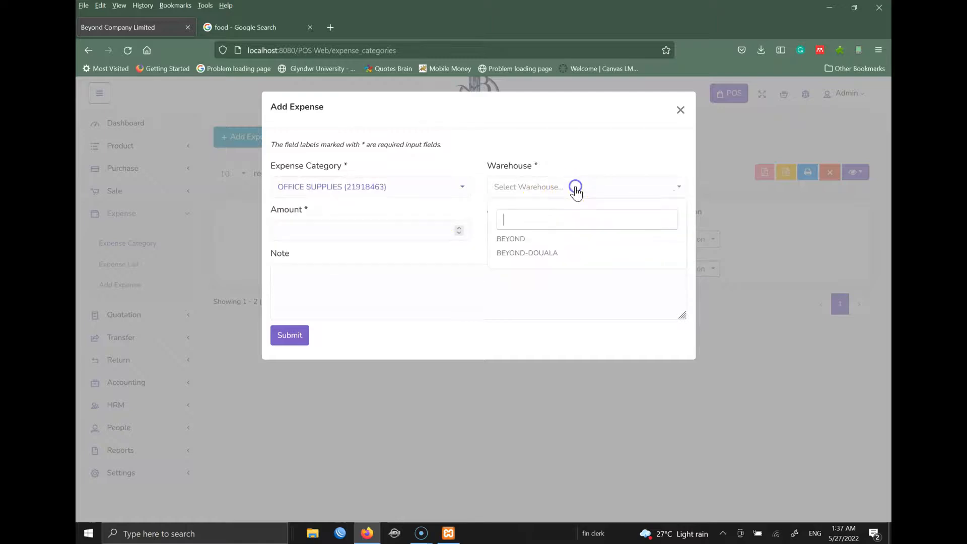
left_click(514, 242)
left_click(370, 230)
type("10000")
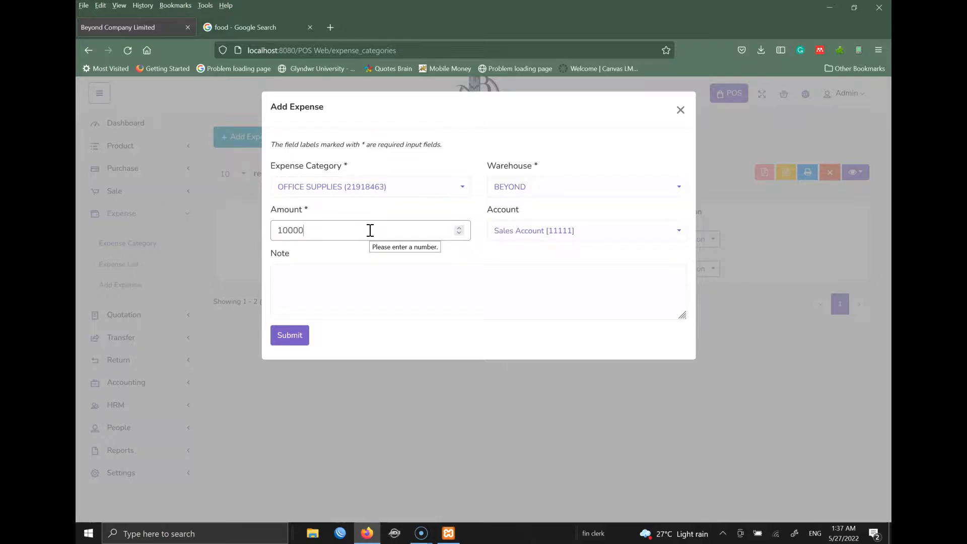
left_click(557, 261)
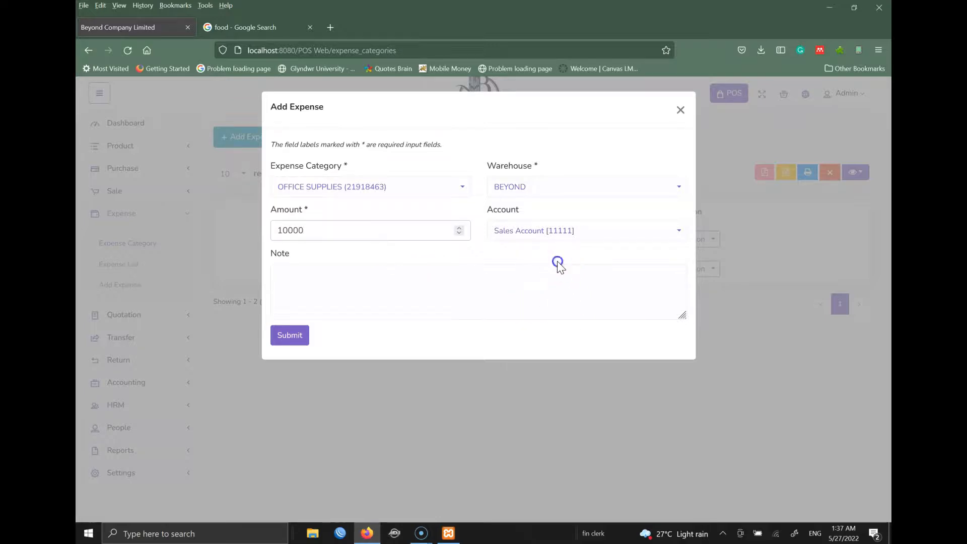
left_click(555, 235)
left_click(371, 286)
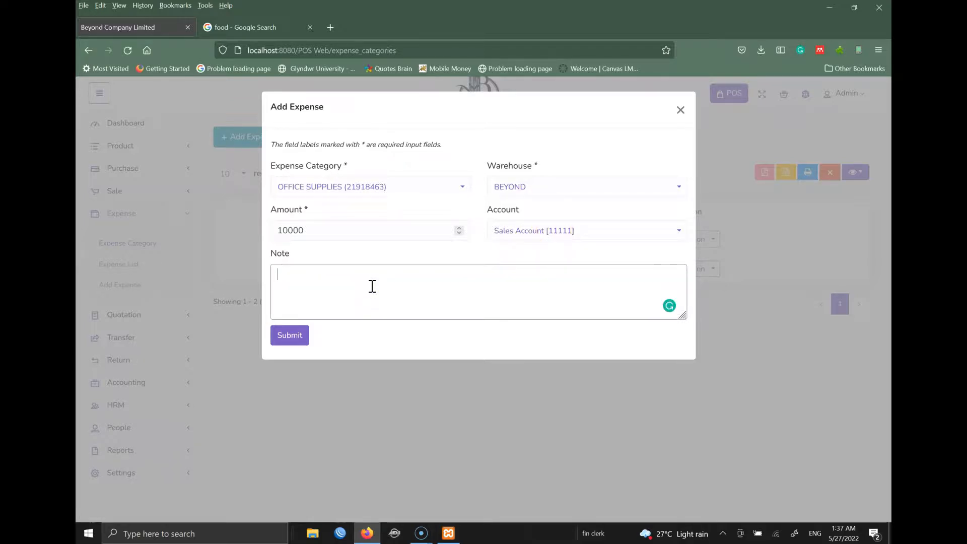
type("Bought ink for the office")
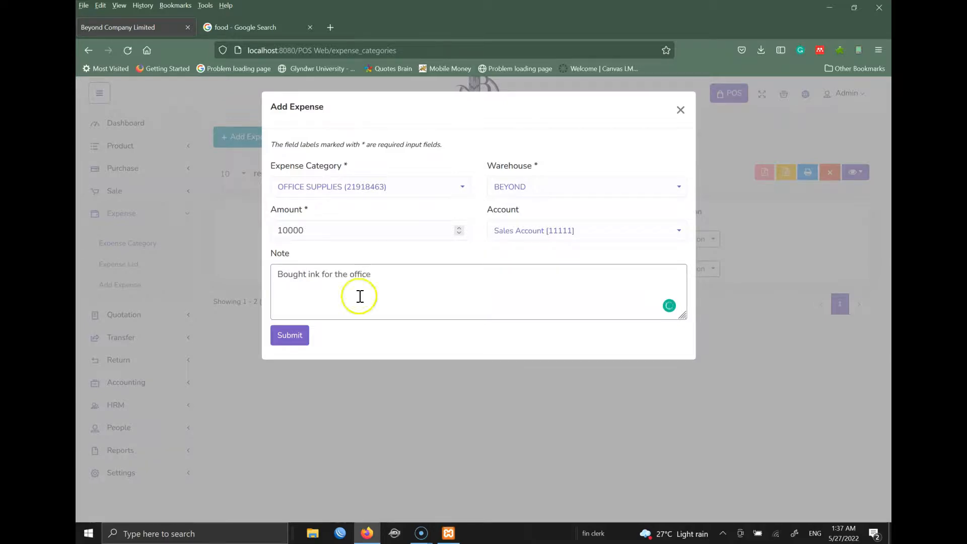
left_click(299, 344)
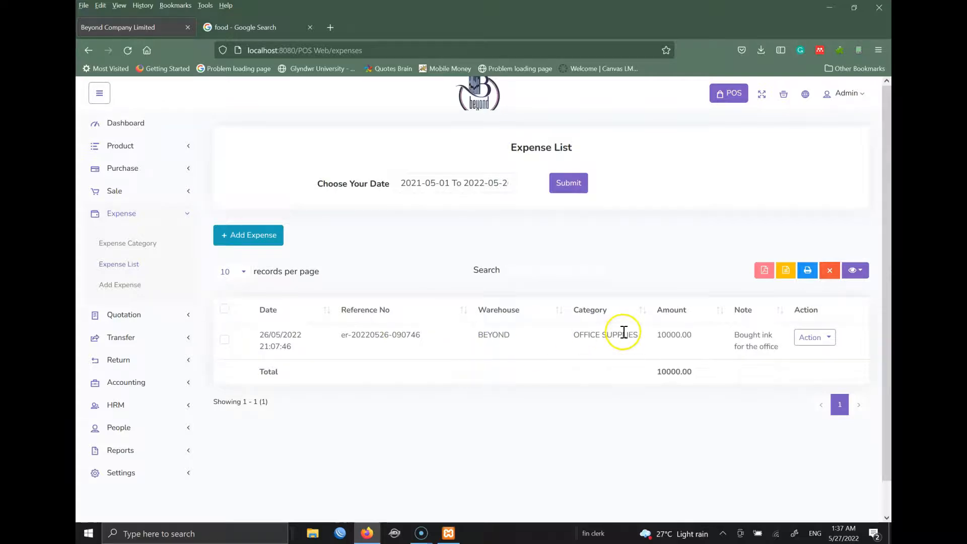
left_click(417, 184)
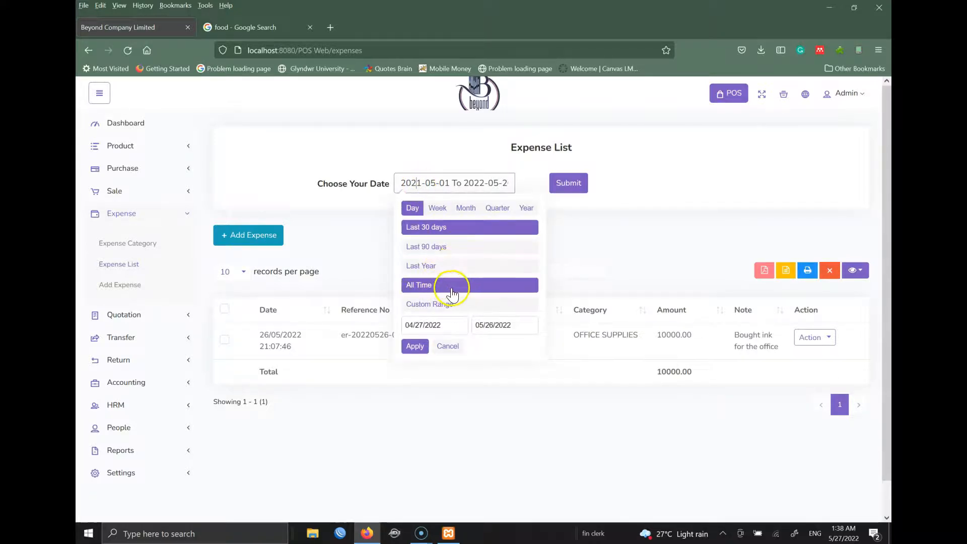
left_click(432, 325)
left_click(493, 325)
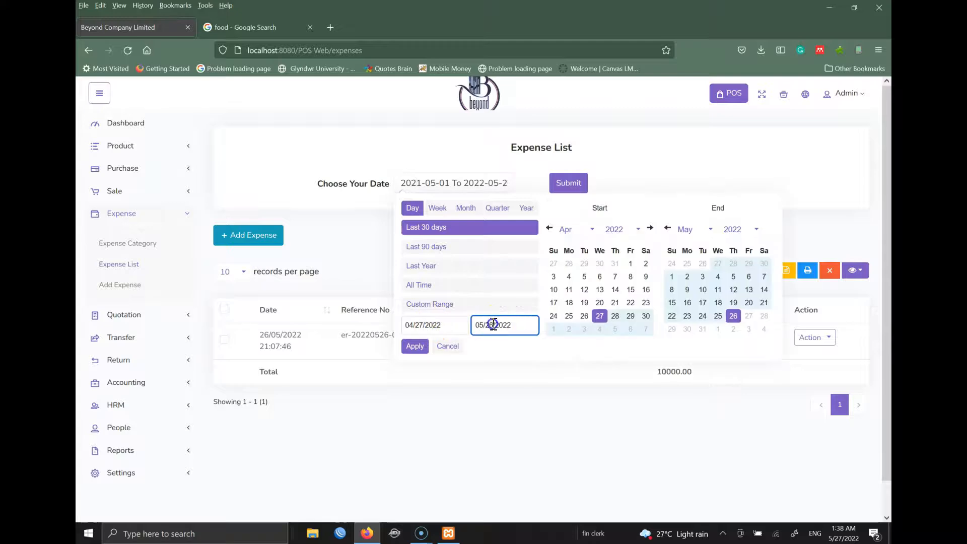
left_click(739, 147)
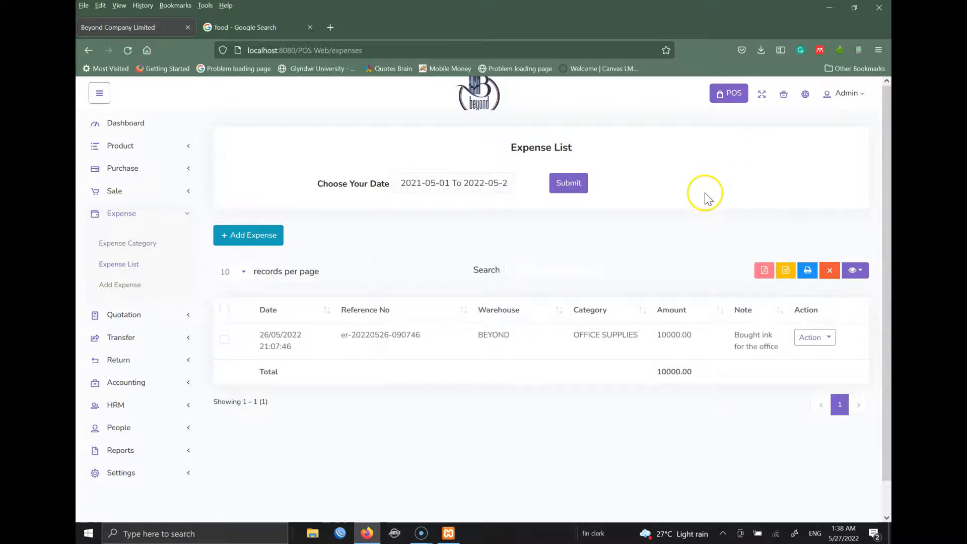
left_click(762, 275)
- Hide the Date, Warehouse, Category and Note columns of the expense table
left_click(861, 271)
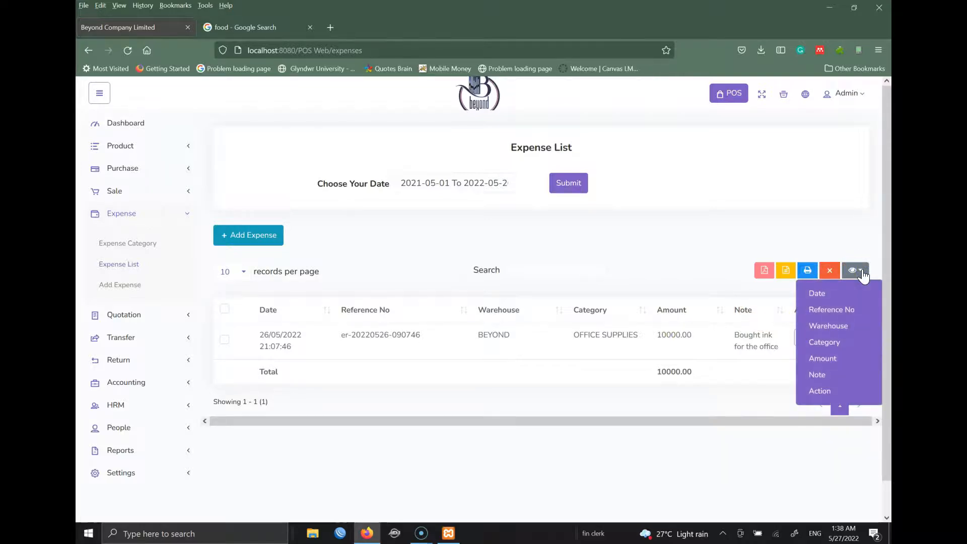
left_click(825, 294)
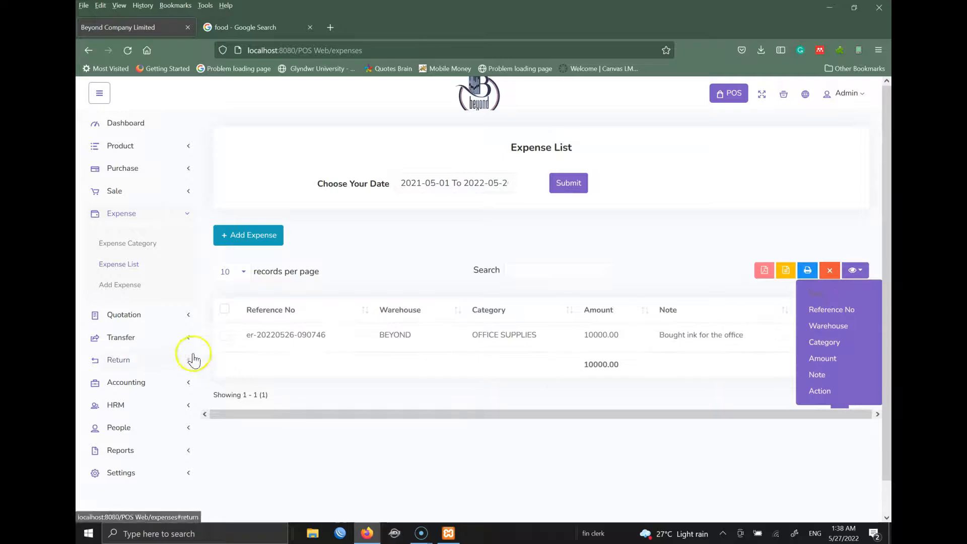
left_click(837, 327)
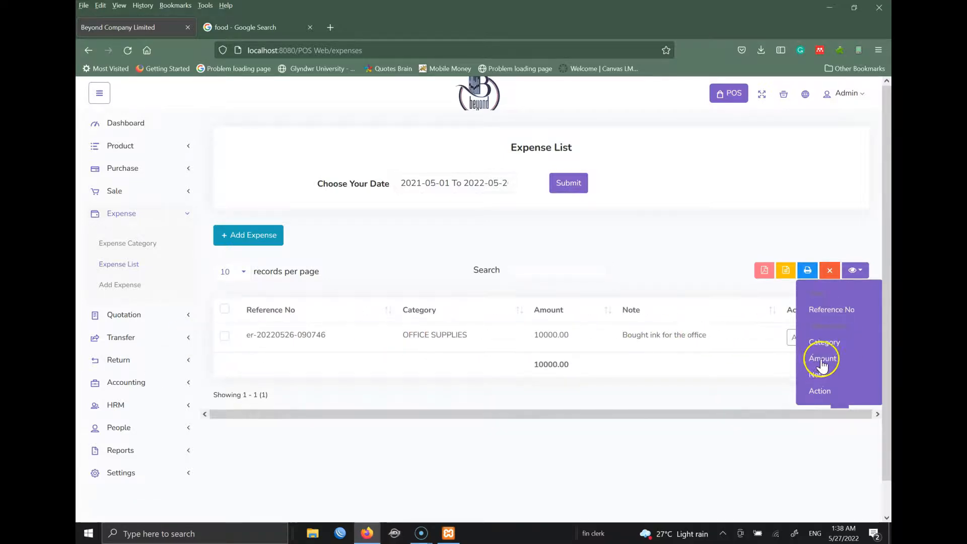
left_click(829, 344)
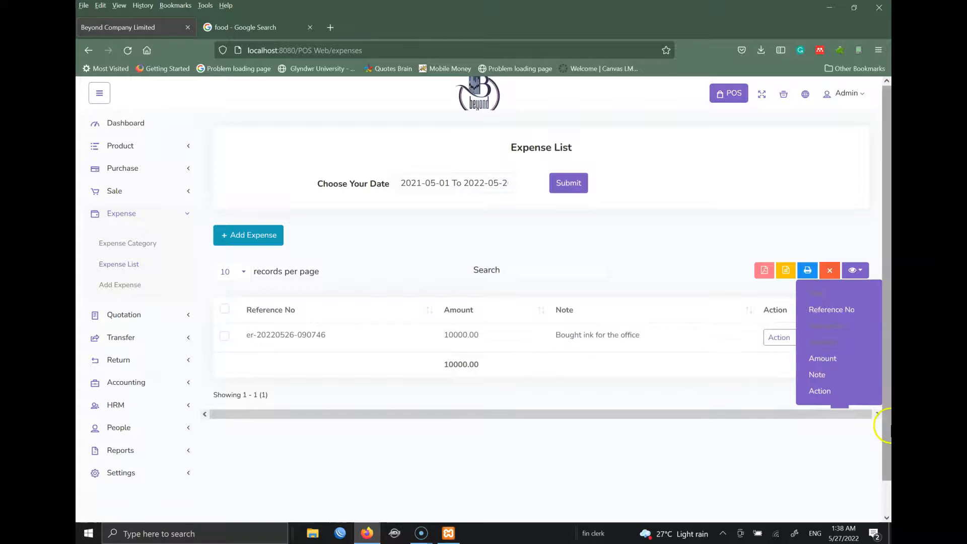
left_click(830, 377)
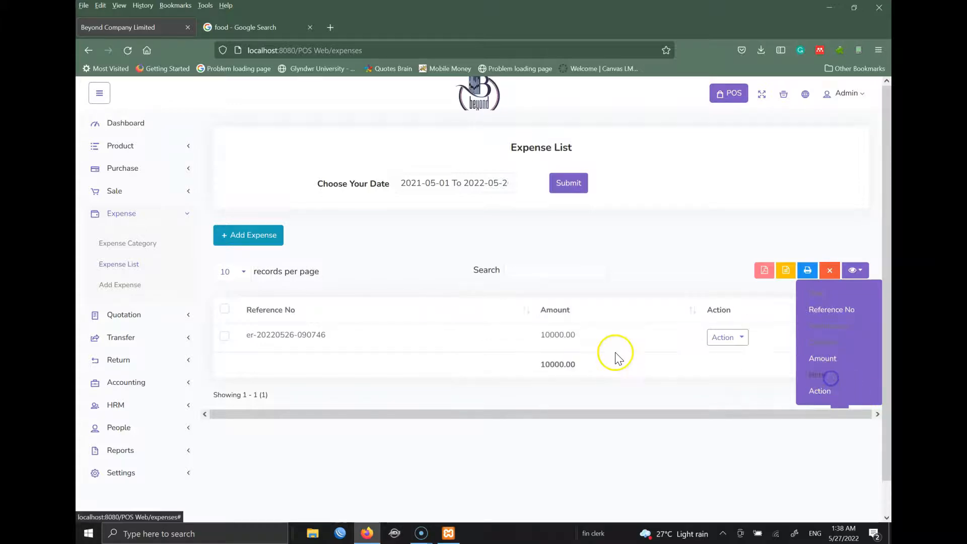
- Show the Warehouse, Category, Date and Note columns again
left_click(806, 327)
left_click(811, 343)
left_click(817, 298)
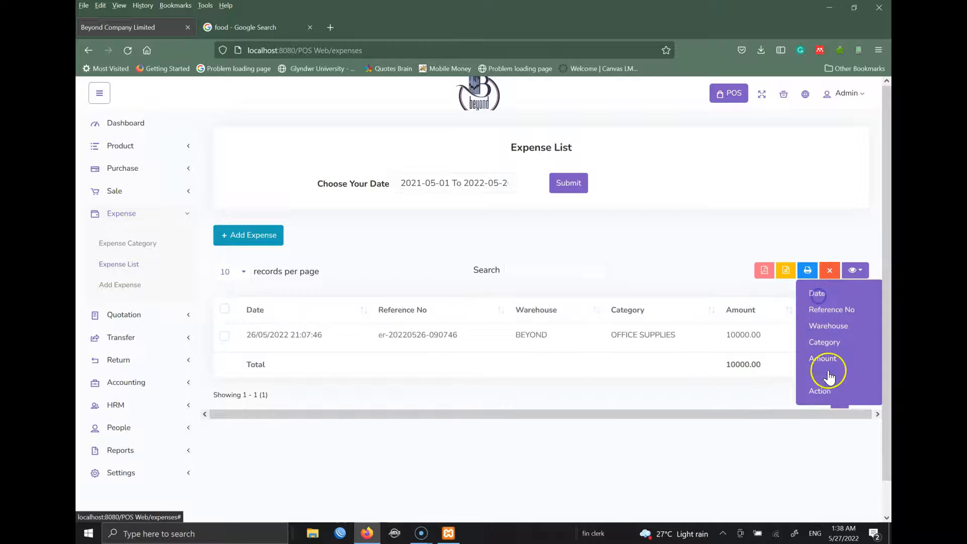
left_click(819, 375)
left_click(675, 235)
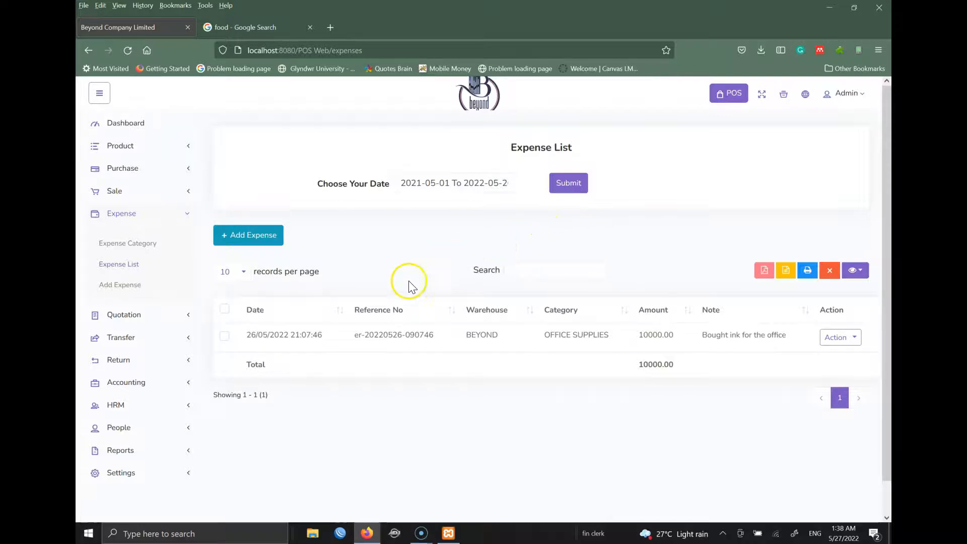
- Start a transfer from BEYOND to BEYOND-DOUALA with status Completed
left_click(132, 342)
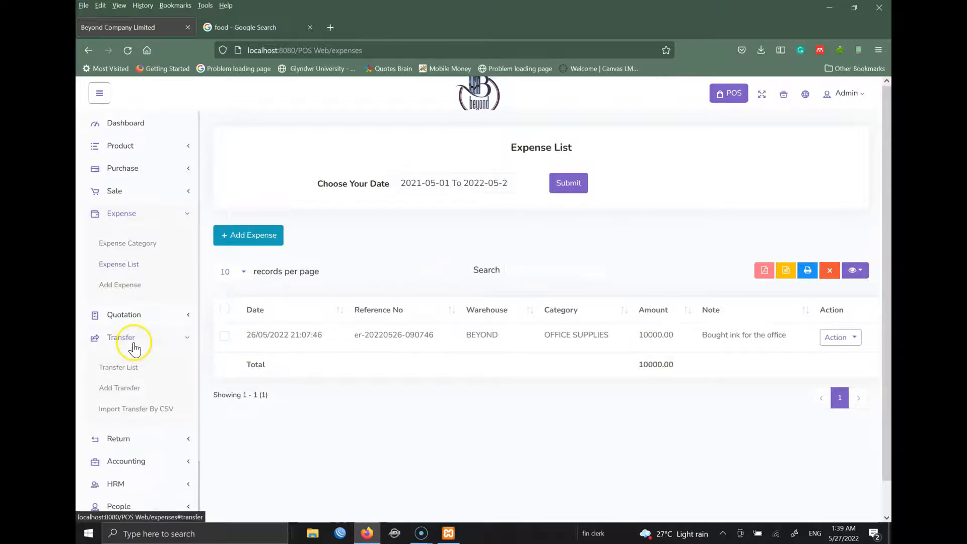
left_click(129, 389)
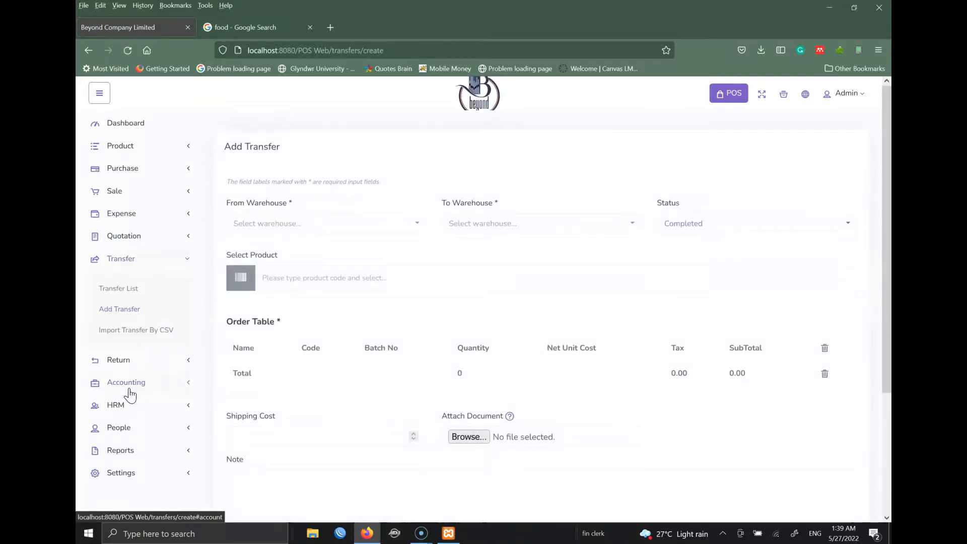
left_click(297, 222)
left_click(258, 272)
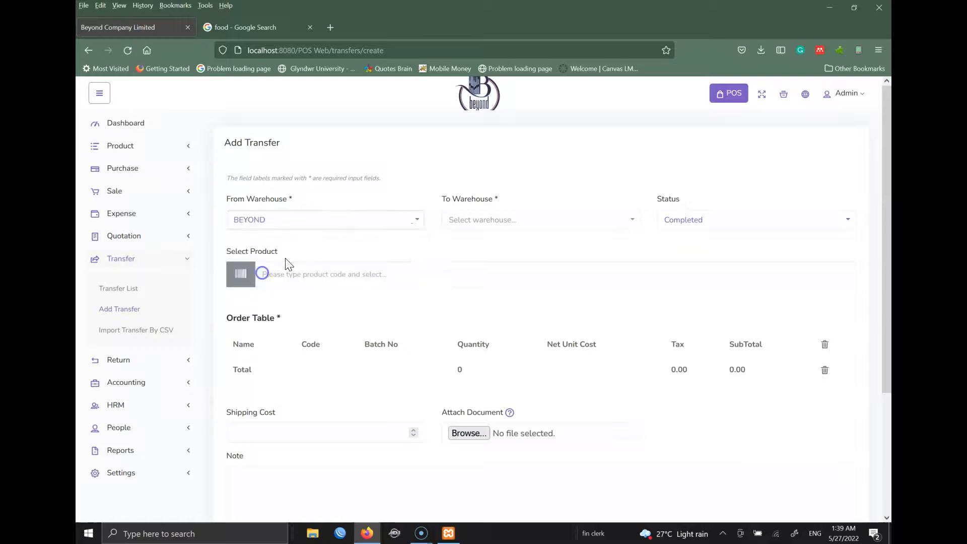
left_click(514, 216)
left_click(495, 285)
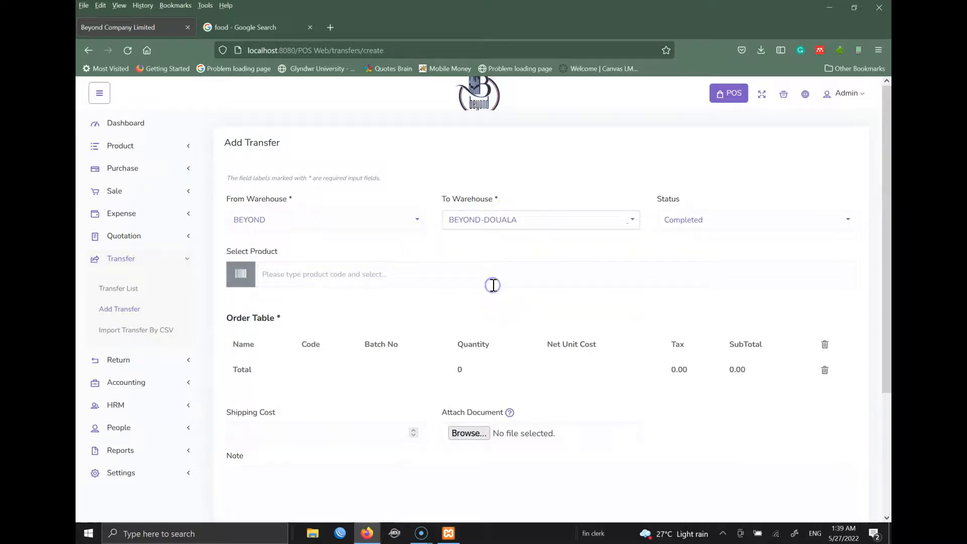
left_click(731, 217)
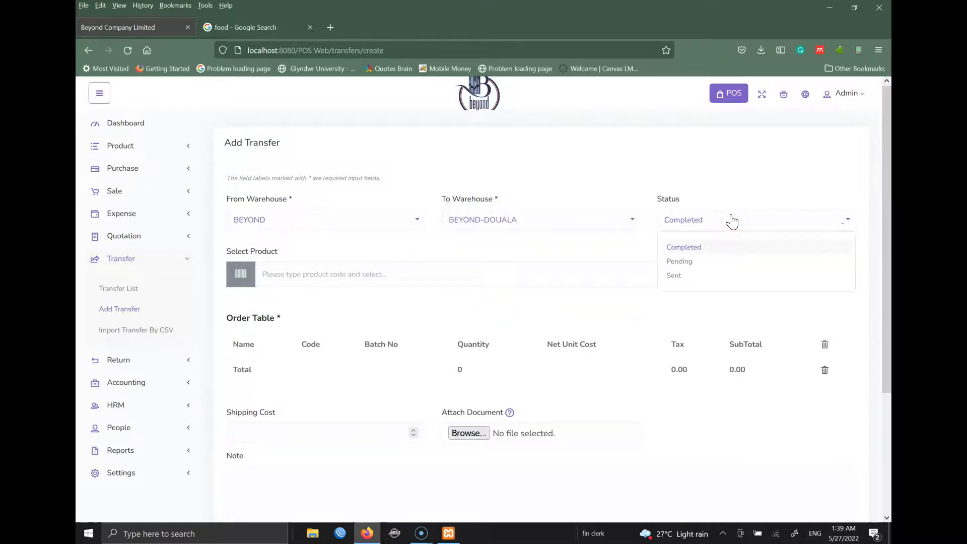
left_click(679, 279)
left_click(698, 250)
- Add FANTA to the transfer with batch 333343 and quantity 12
left_click(499, 279)
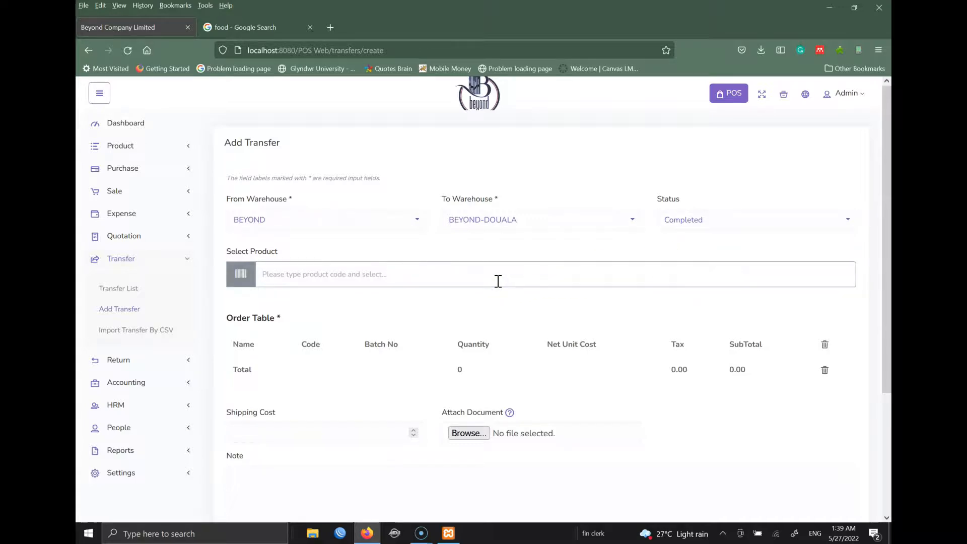
type("fa")
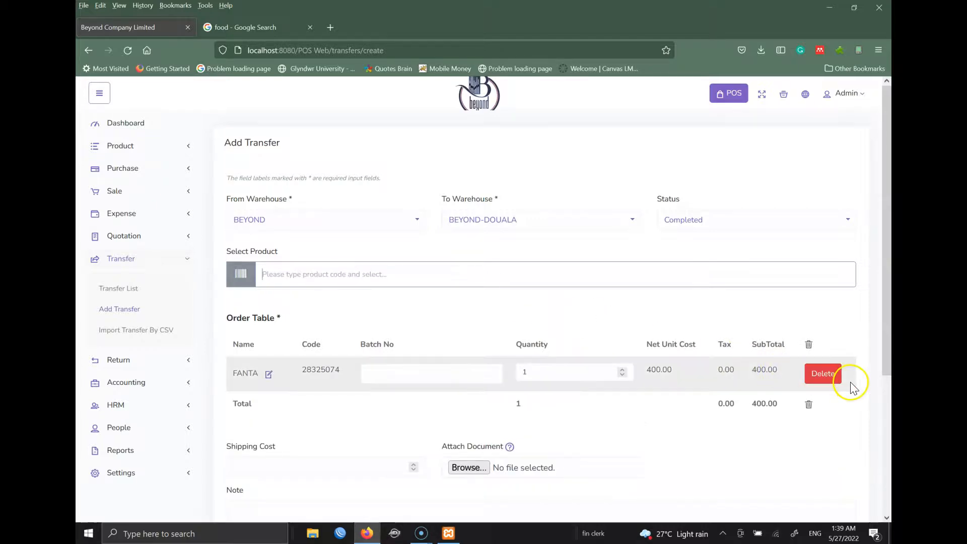
left_click(468, 382)
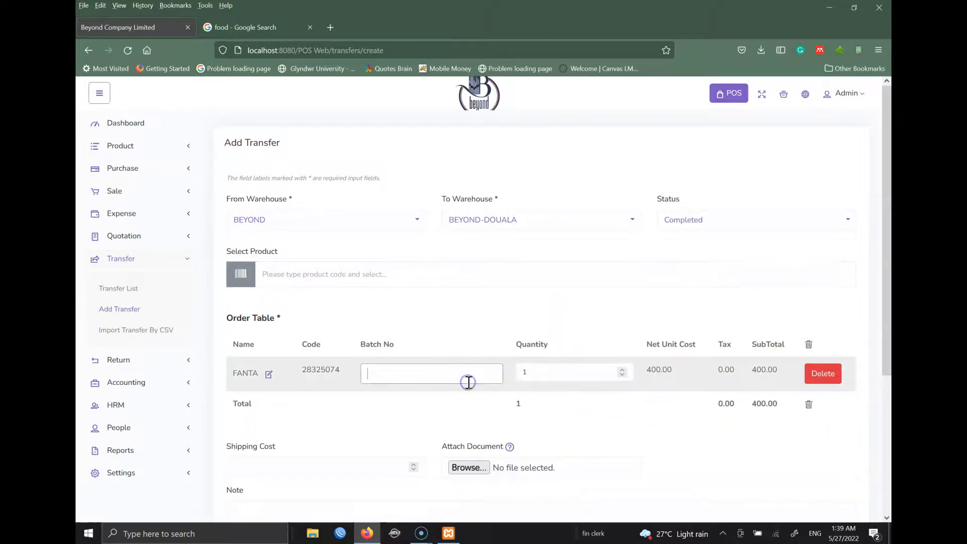
type("333343")
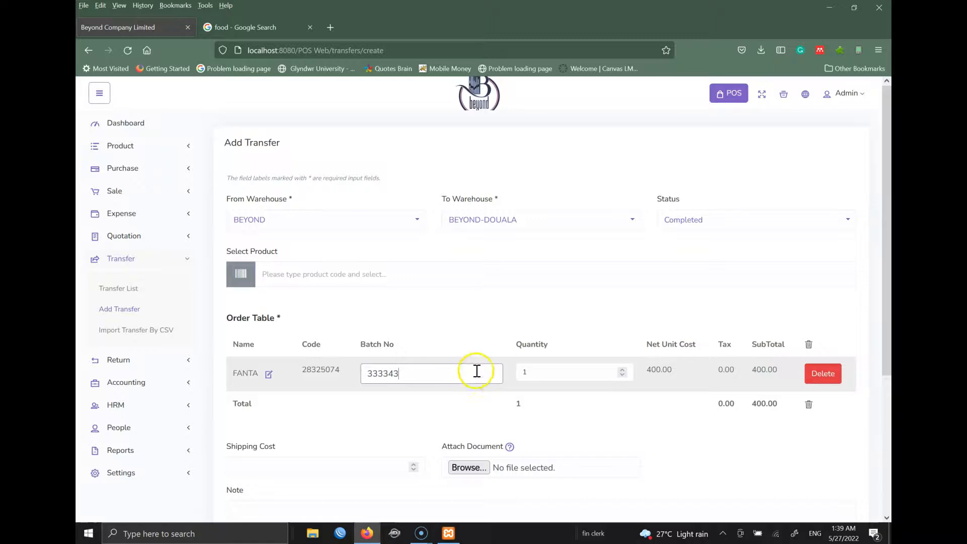
left_click(578, 371)
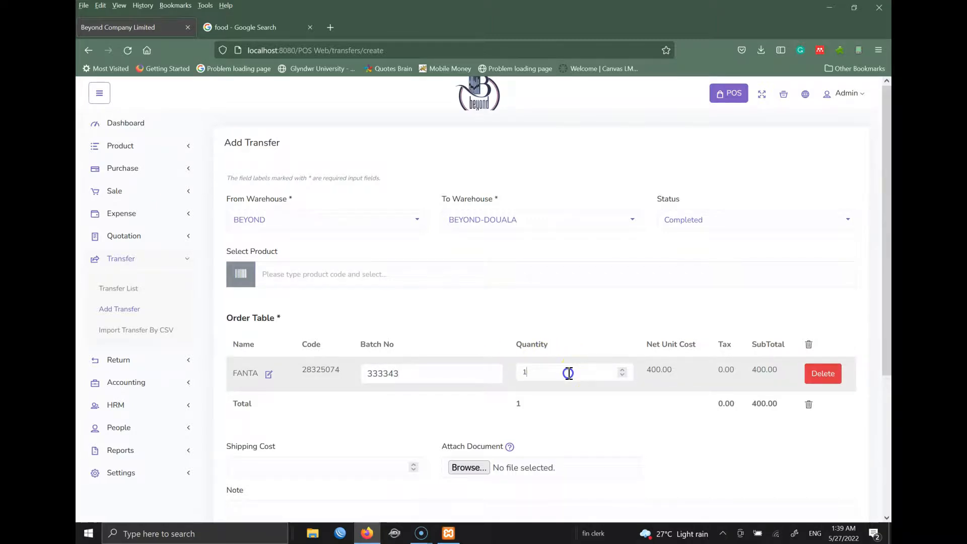
left_click(571, 322)
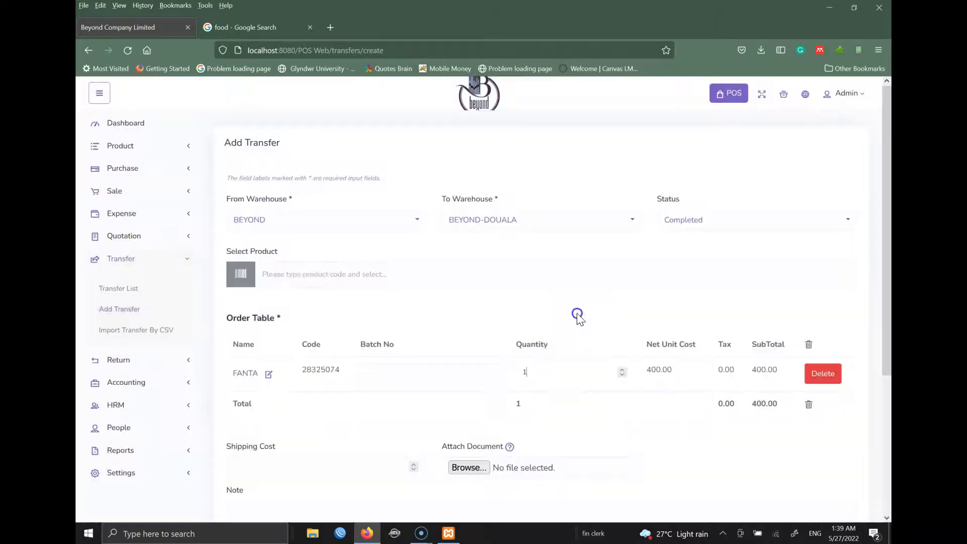
left_click(435, 378)
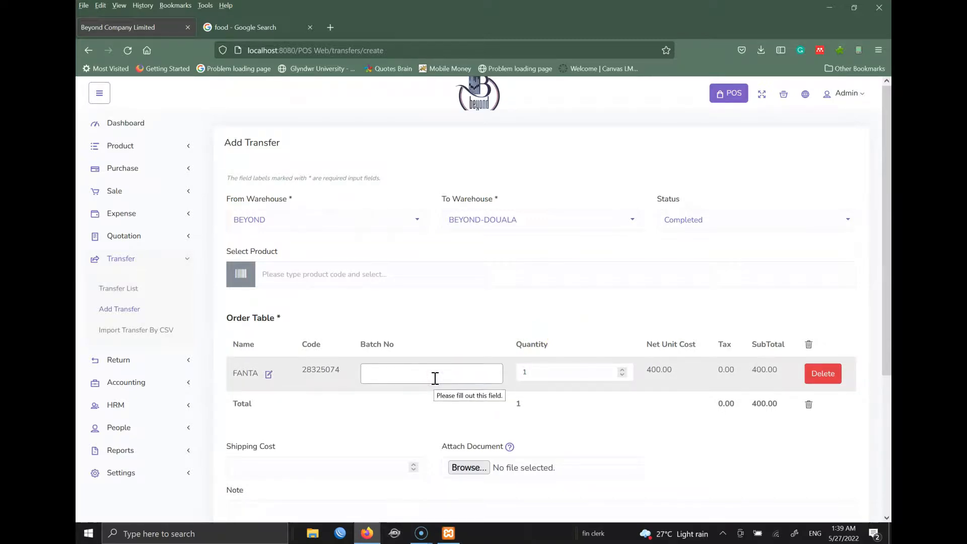
left_click(530, 380)
double_click(548, 372)
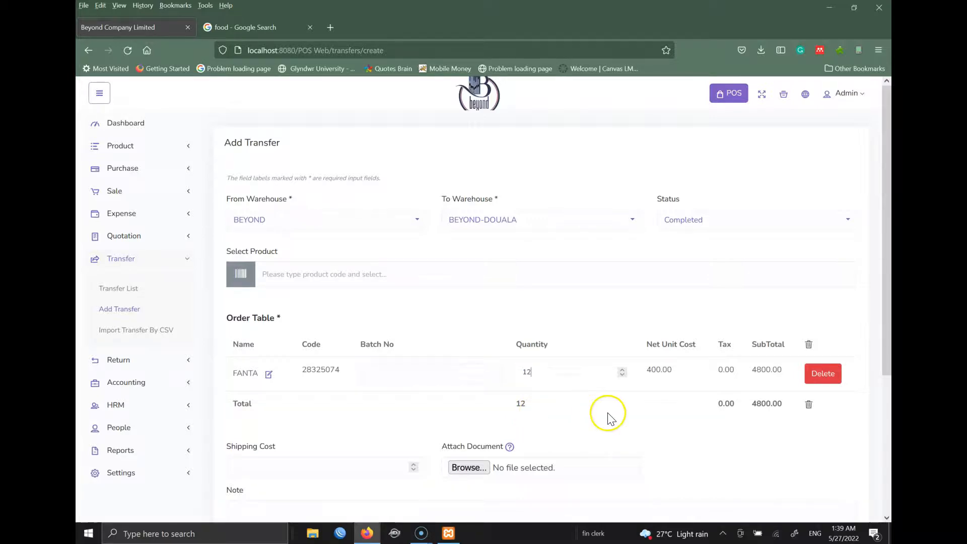
- Add a note and submit the transfer, then go to Import Transfer by CSV after its refusal
scroll(885, 367, "down", 3)
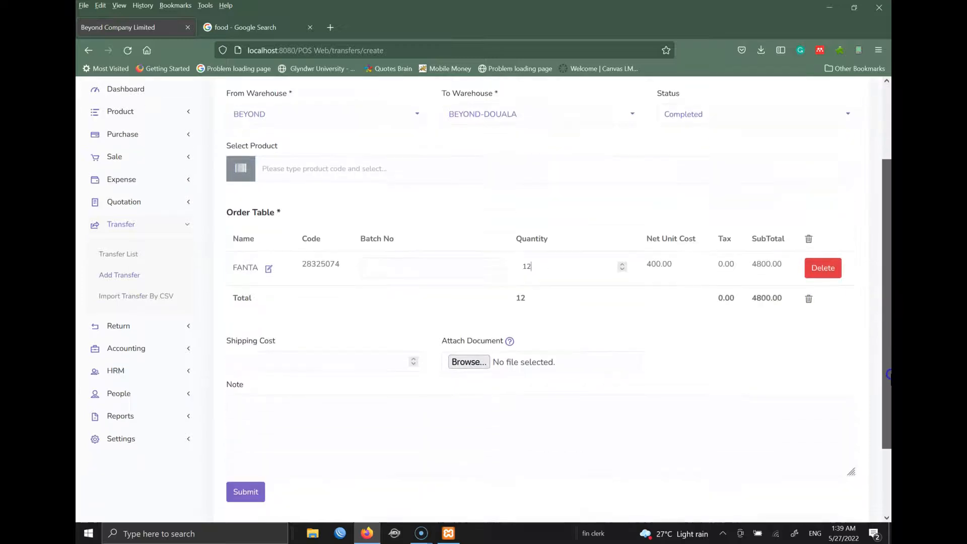
left_click(371, 331)
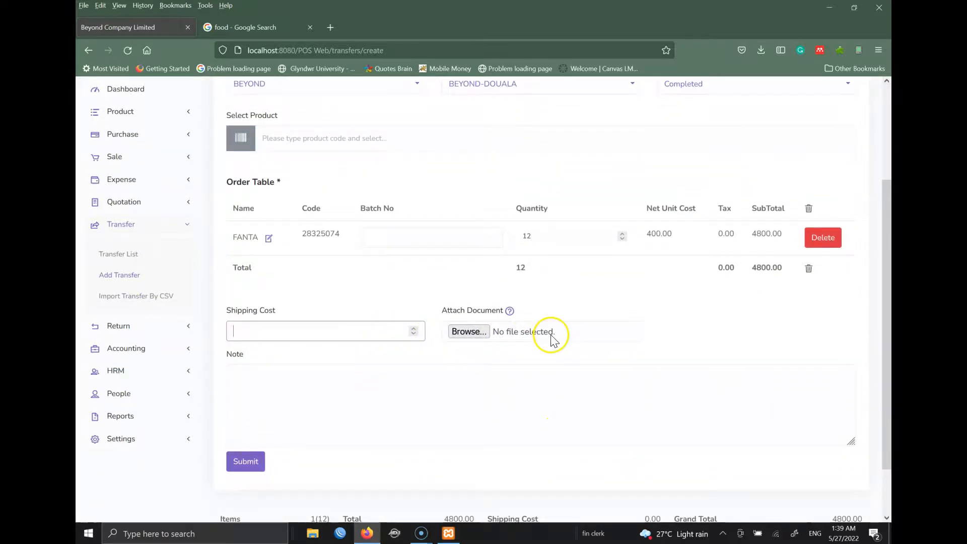
left_click(396, 398)
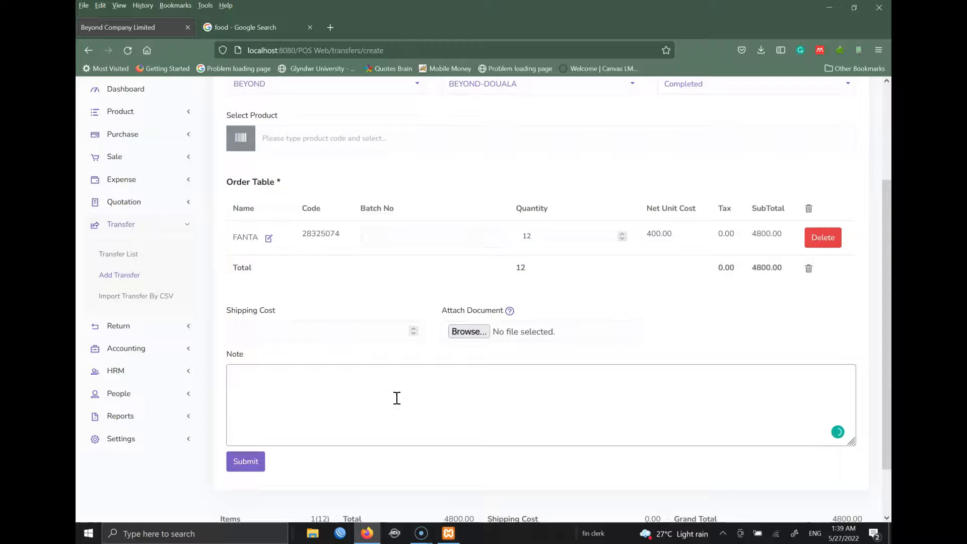
left_click(320, 334)
left_click(251, 463)
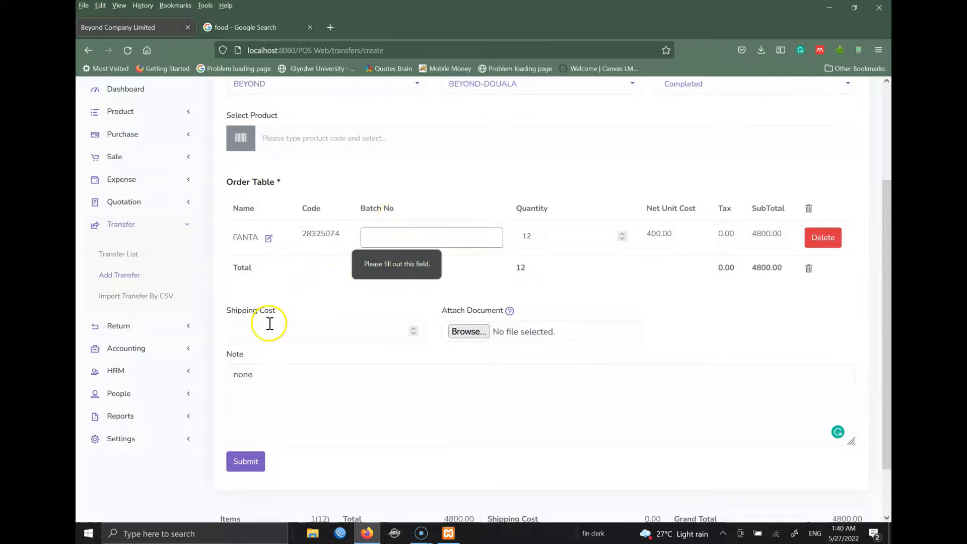
left_click(128, 298)
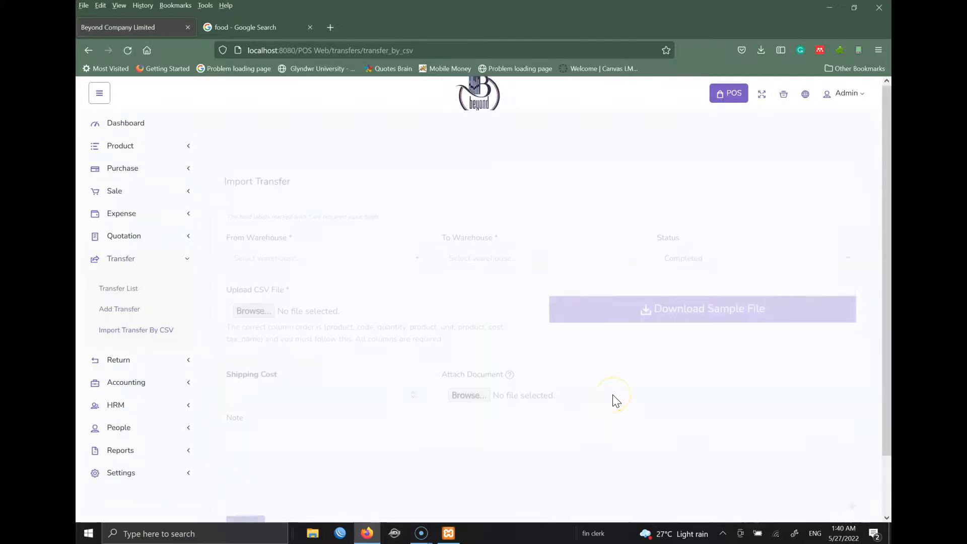
- Open the POS sales screen, which shows an Add Cash Register form for BEYOND-DOUALA
left_click(125, 146)
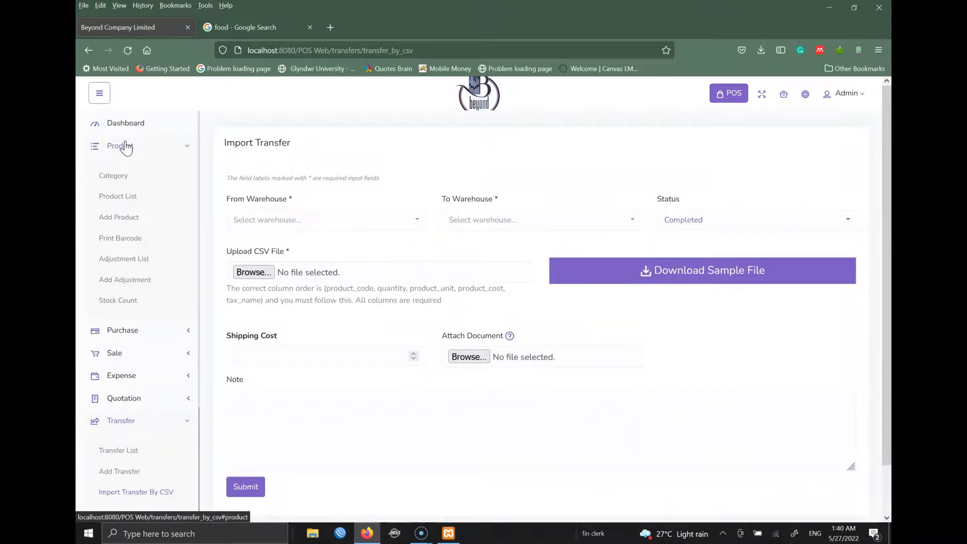
left_click(189, 145)
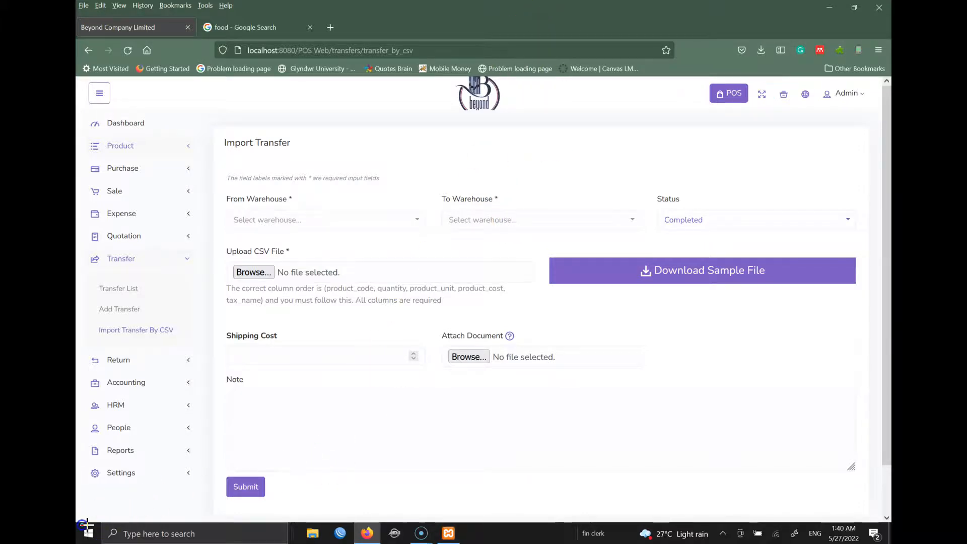
left_click(621, 135)
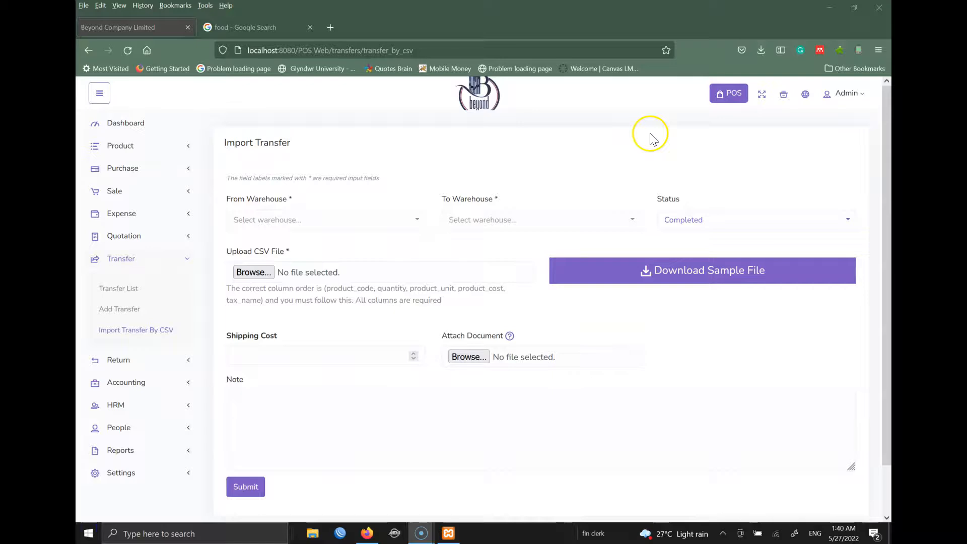
left_click(729, 93)
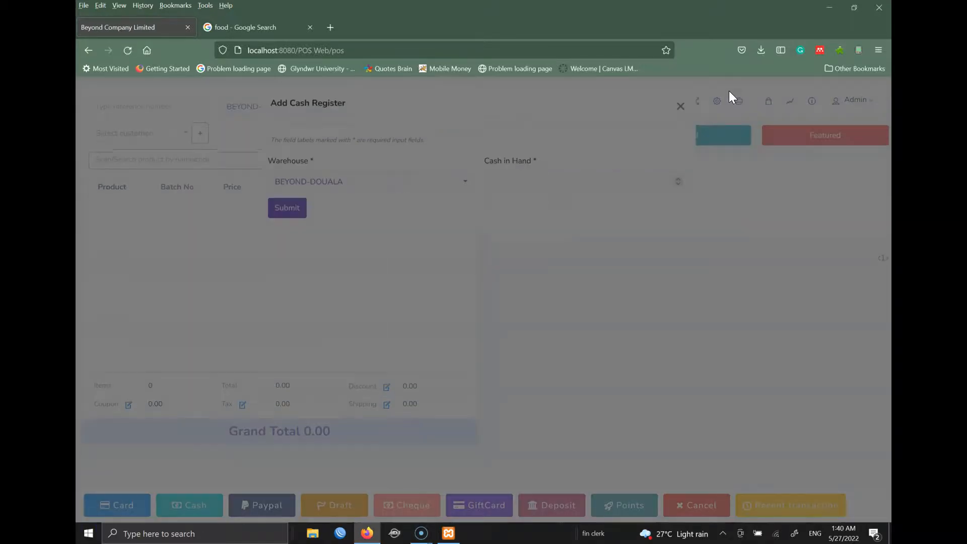
left_click(715, 131)
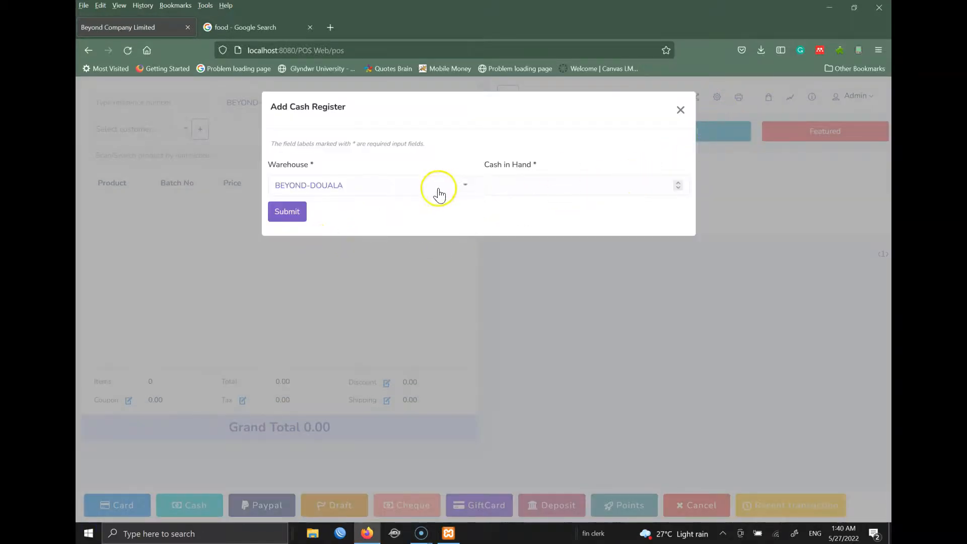
- Pick BEYOND as the register's warehouse, then close the cash register prompt without saving
left_click(351, 191)
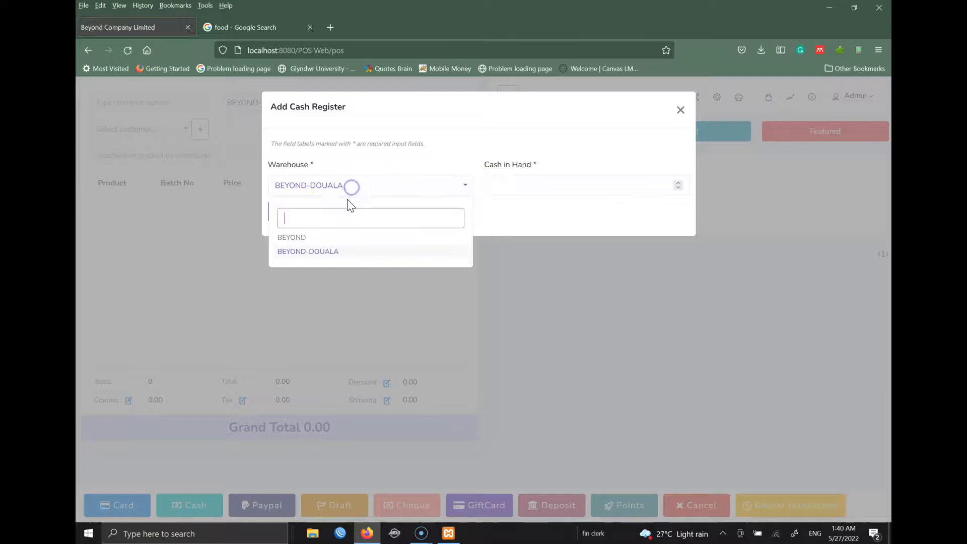
left_click(297, 237)
left_click(498, 186)
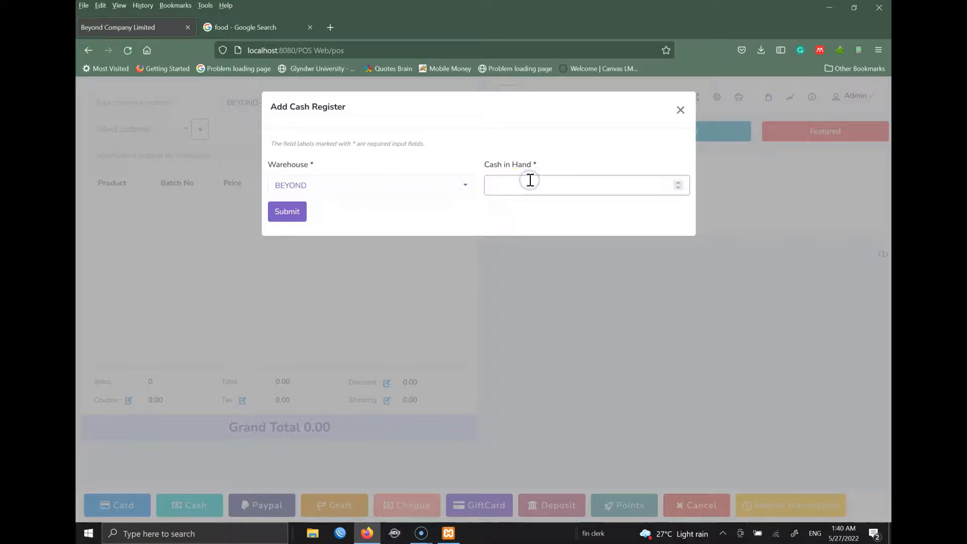
left_click(680, 111)
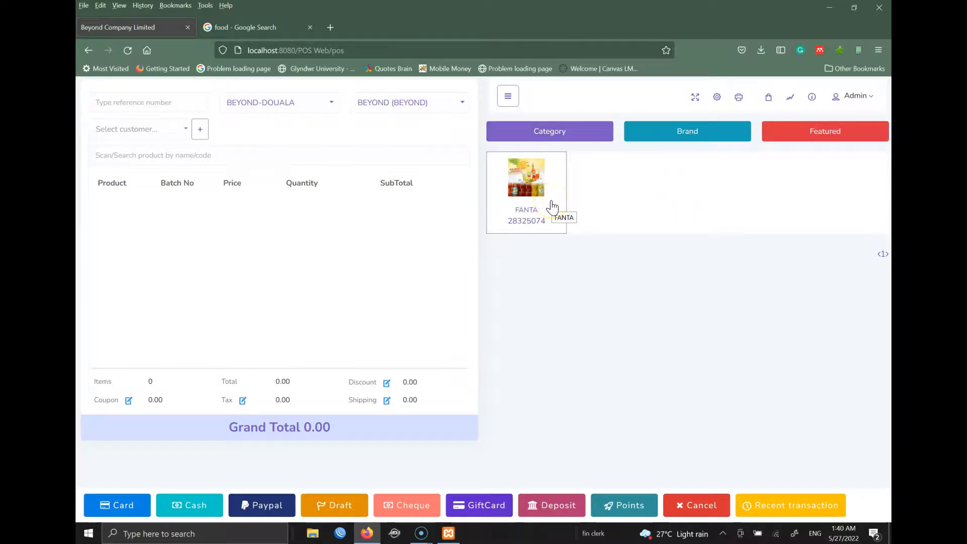
- Switch the sale warehouse to BEYOND and open the cash register with 0 cash in hand
left_click(292, 102)
left_click(249, 155)
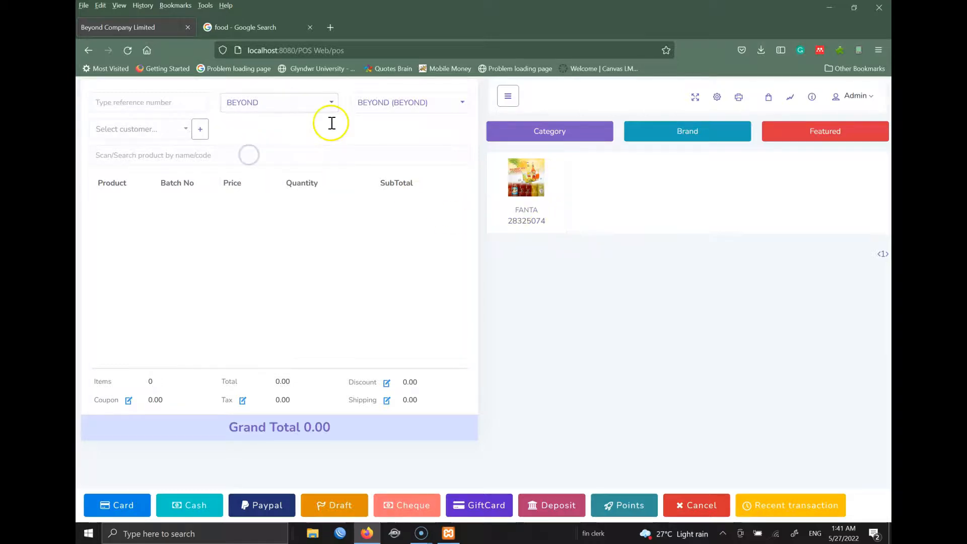
left_click(301, 212)
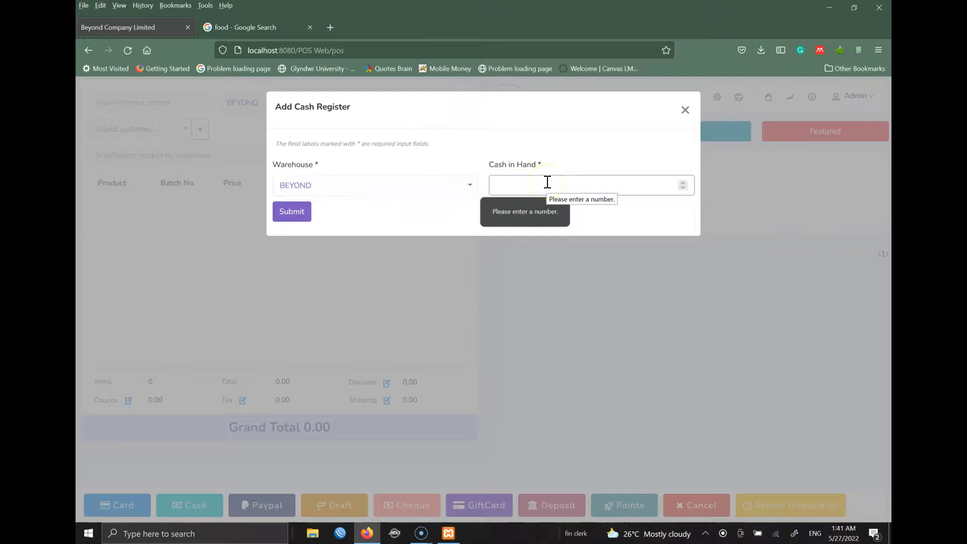
type("0")
left_click(302, 212)
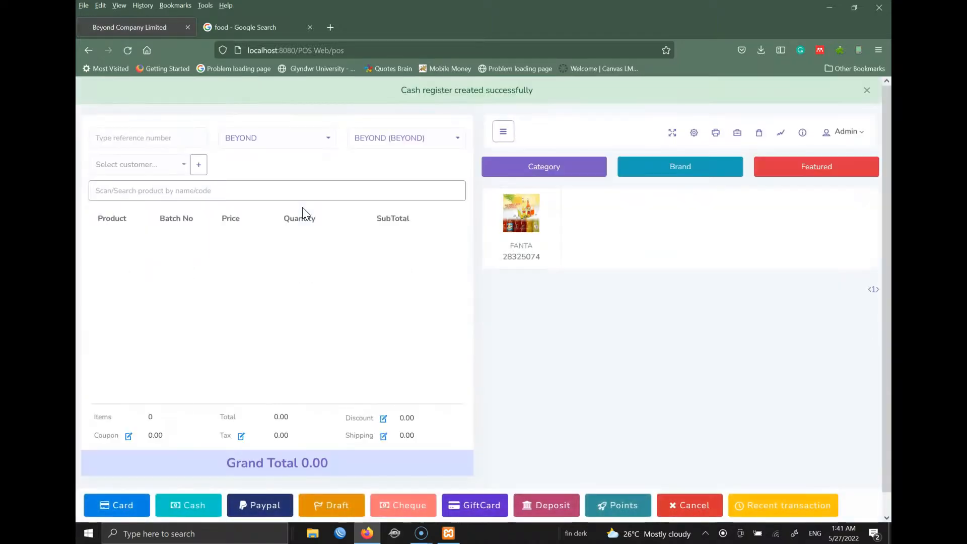
left_click(171, 162)
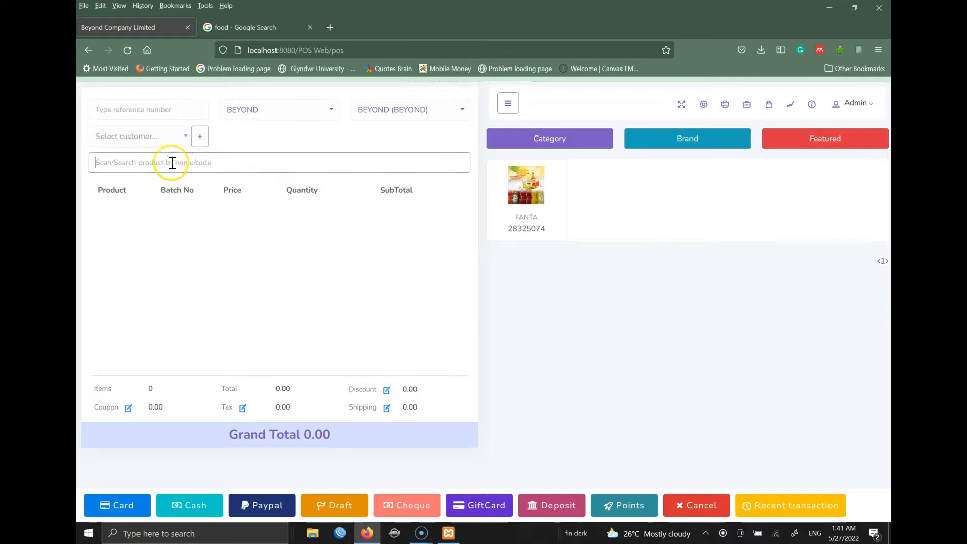
- Assign the customer to the sale and add one FANTA at 300.00 to the cart
left_click(186, 130)
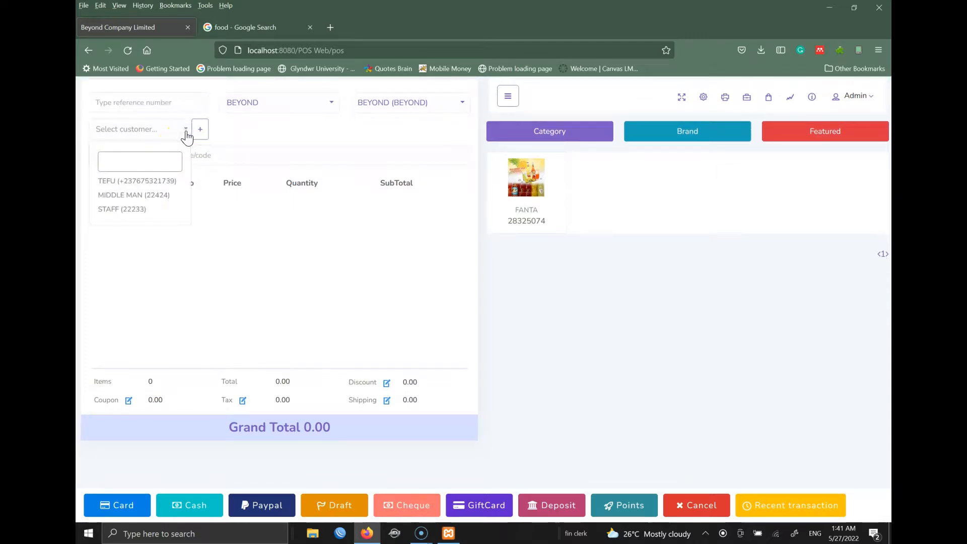
left_click(155, 183)
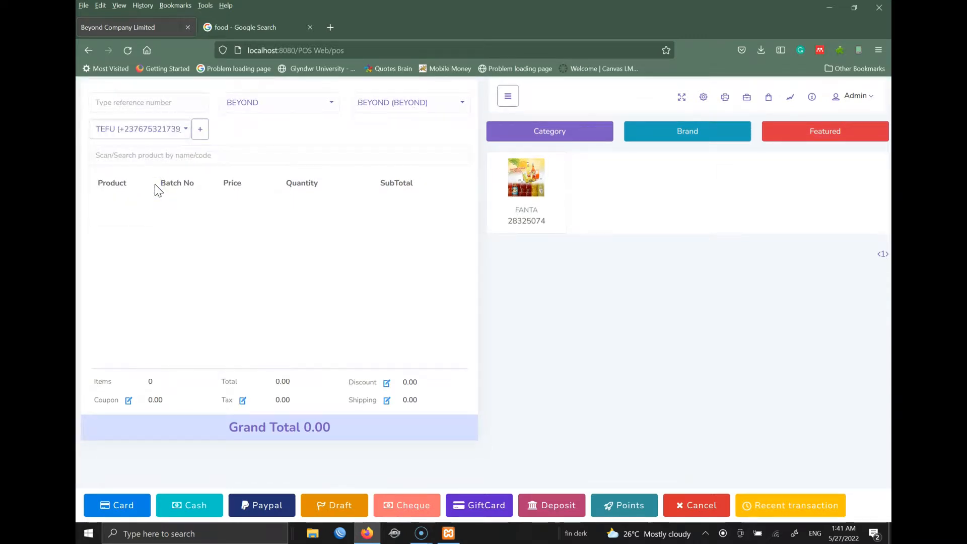
left_click(526, 177)
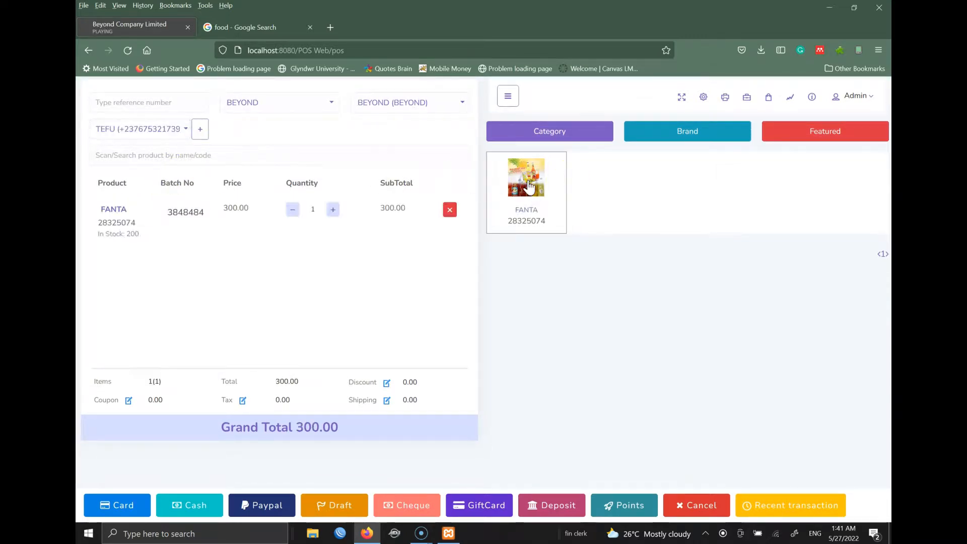
left_click(333, 211)
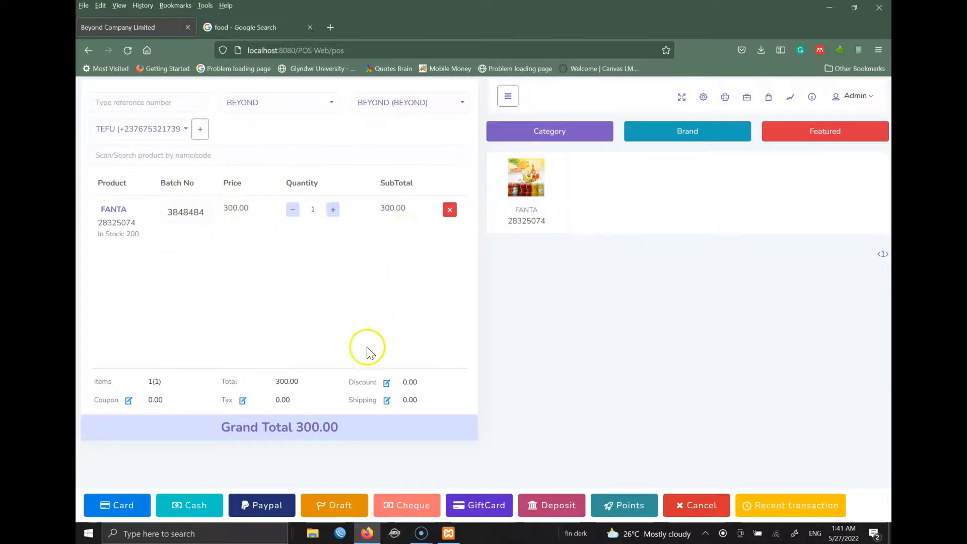
- Pay the 300.00 sale in cash with 1000.00 received, leaving 700.00 change, and submit it
left_click(189, 505)
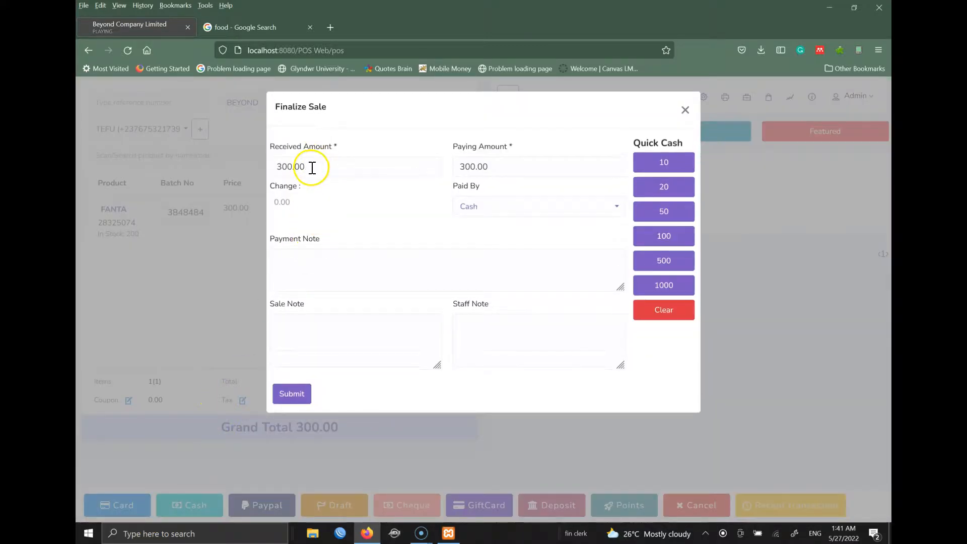
left_click_drag(286, 168, 278, 170)
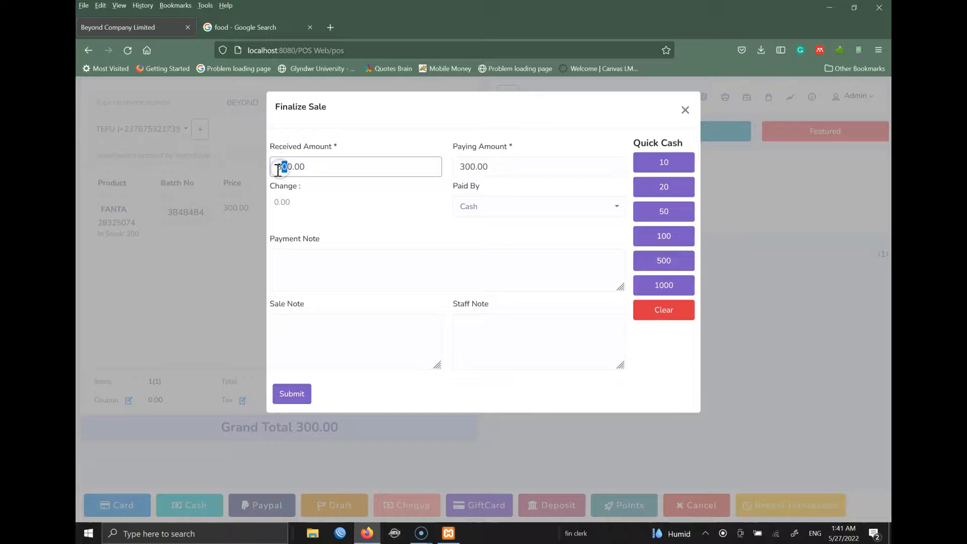
key("BackSpace")
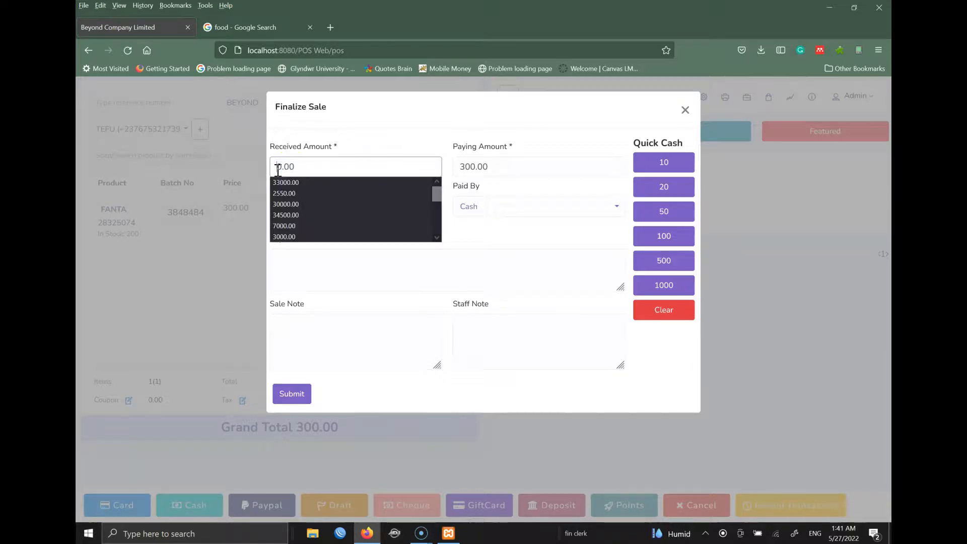
type("100")
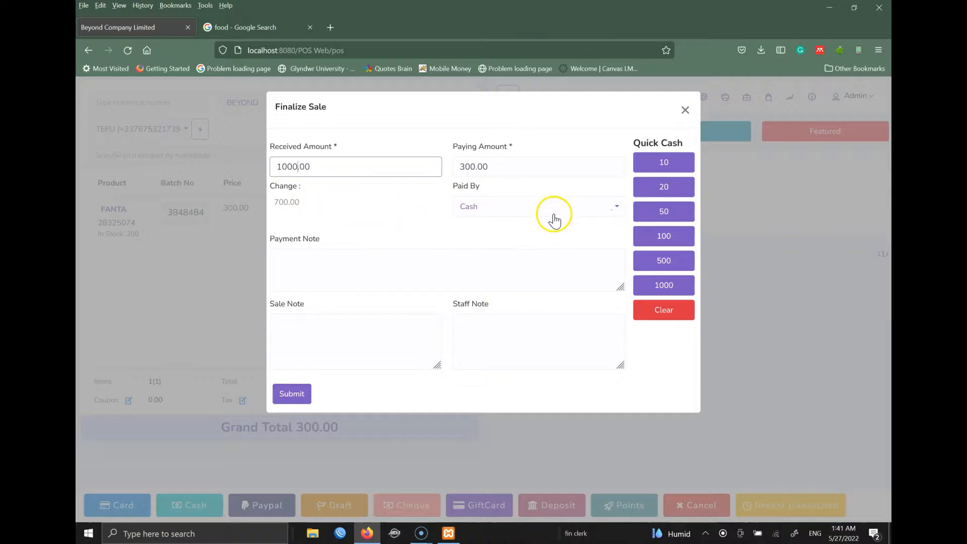
left_click(379, 265)
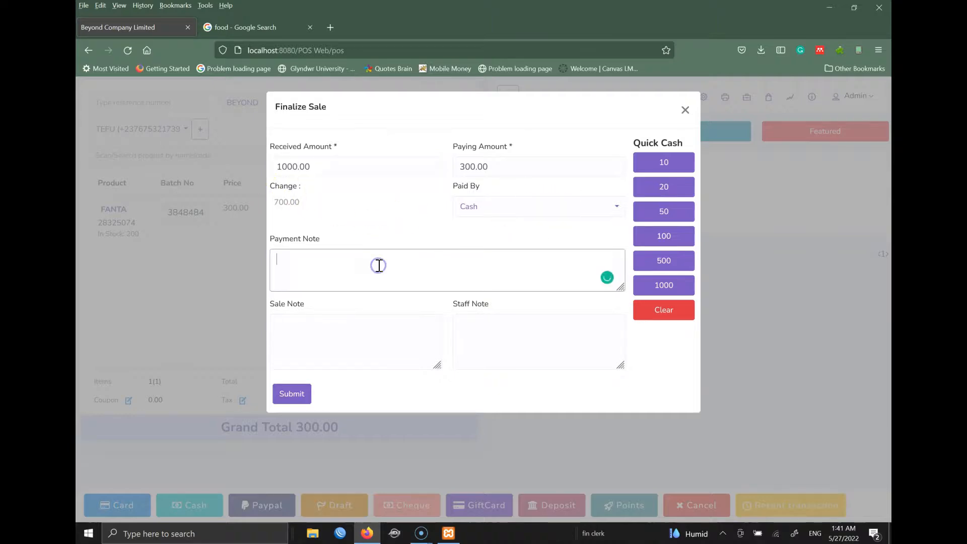
left_click(286, 401)
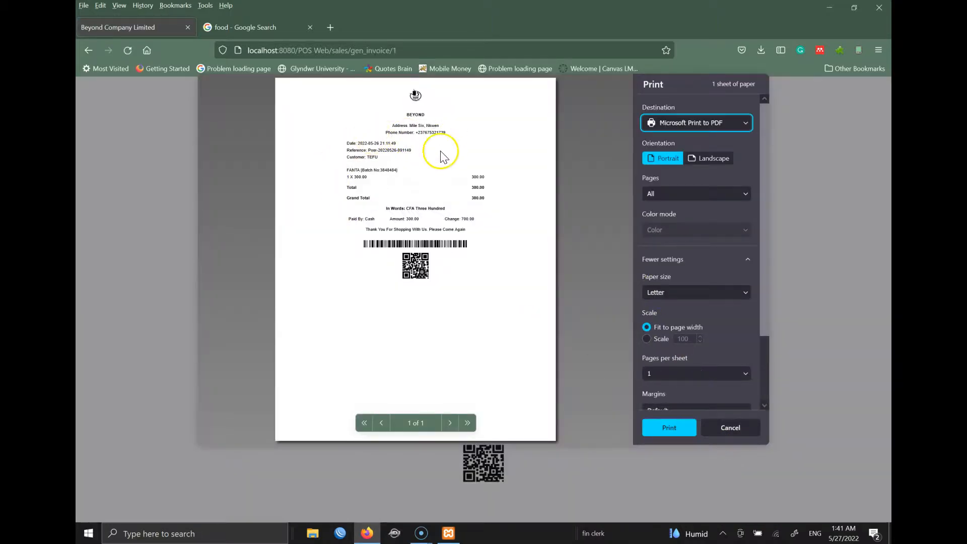
- Cancel the invoice print, return to the sale screen, and close the new cash register form
left_click(732, 428)
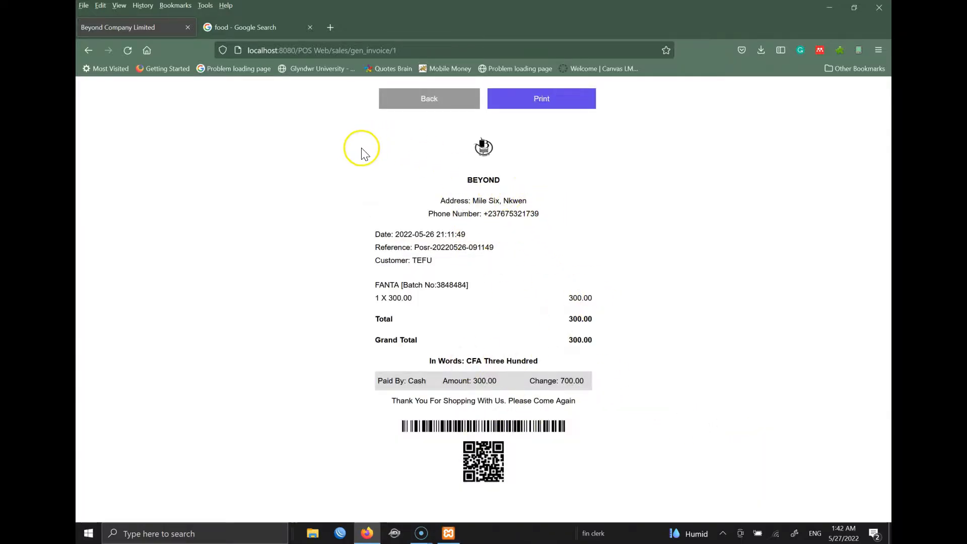
left_click(442, 104)
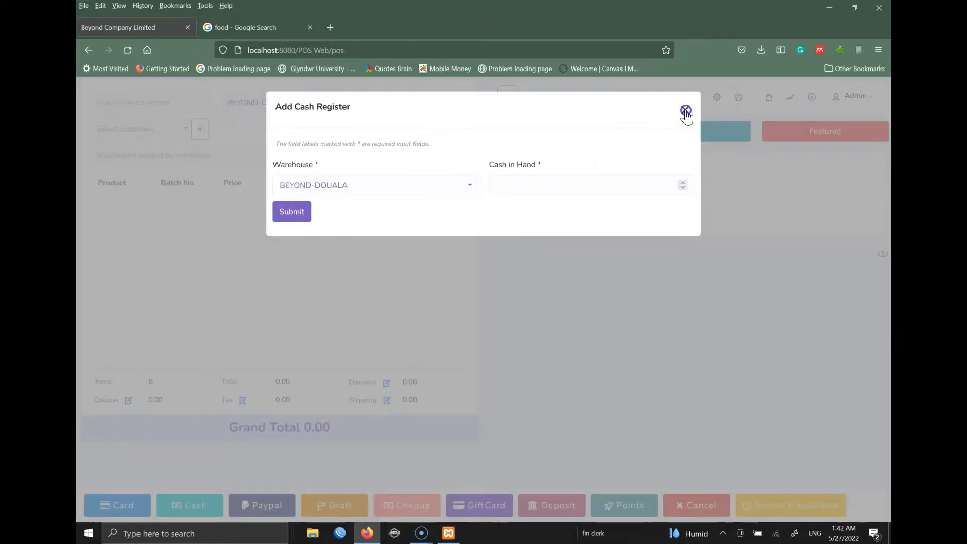
left_click(685, 110)
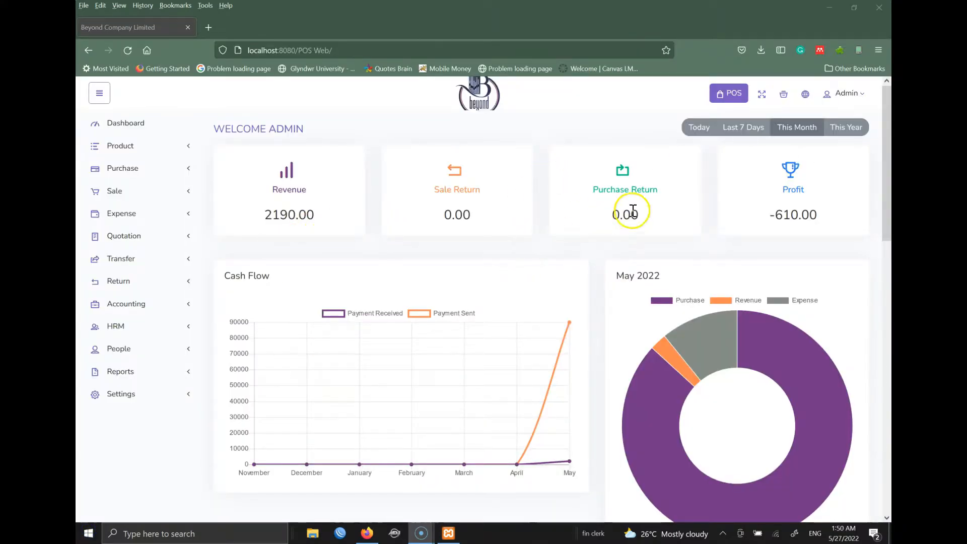
- Open the Summary Report and review its Purchase, Sale and lower report cards
left_click_drag(887, 161, 888, 182)
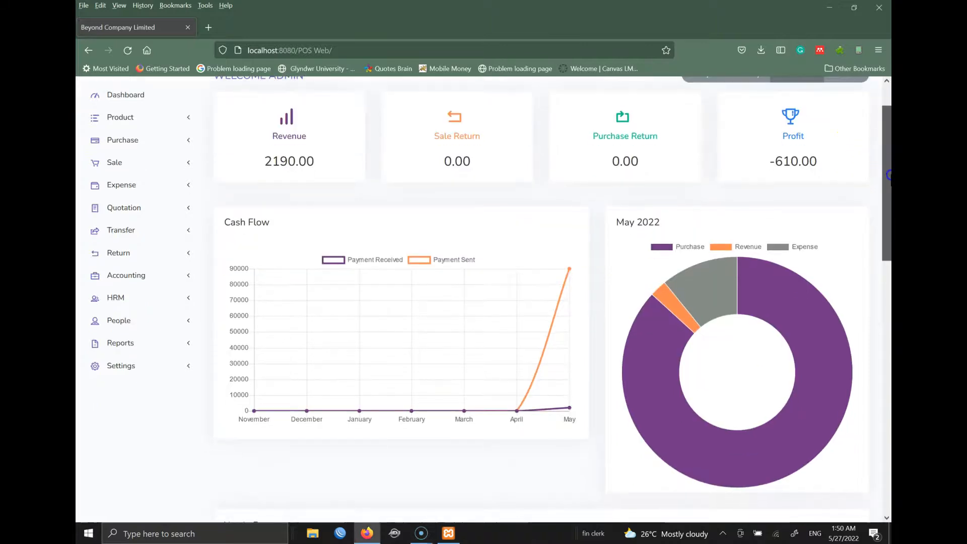
left_click(126, 337)
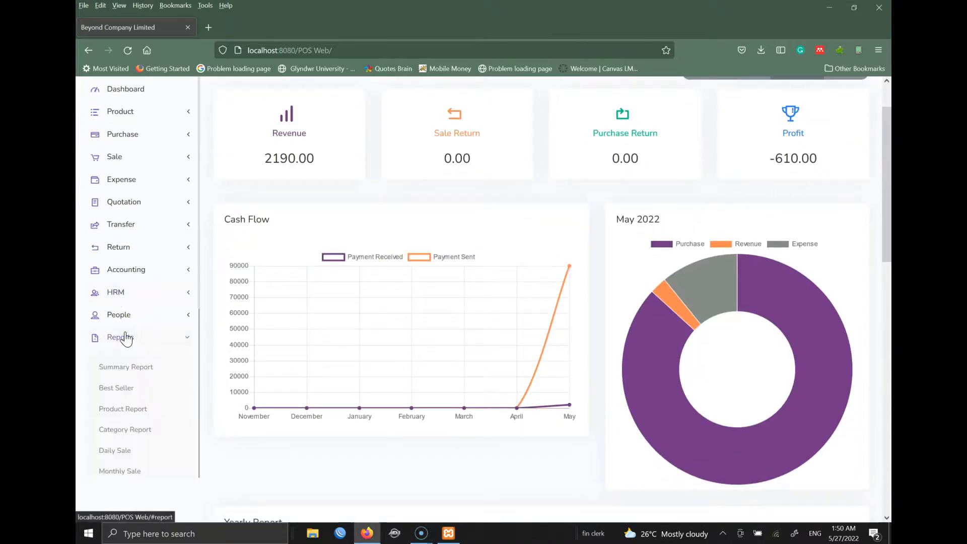
left_click(122, 369)
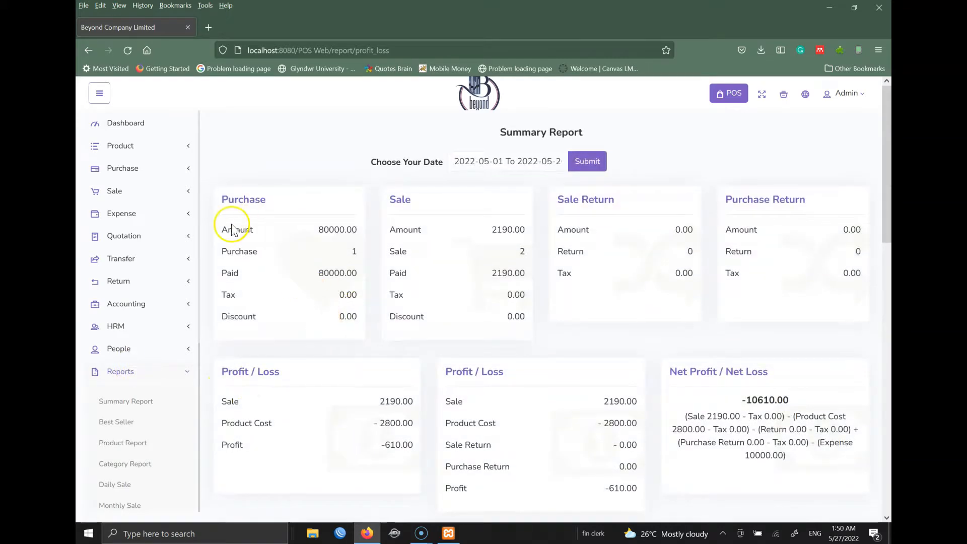
left_click_drag(228, 199, 271, 199)
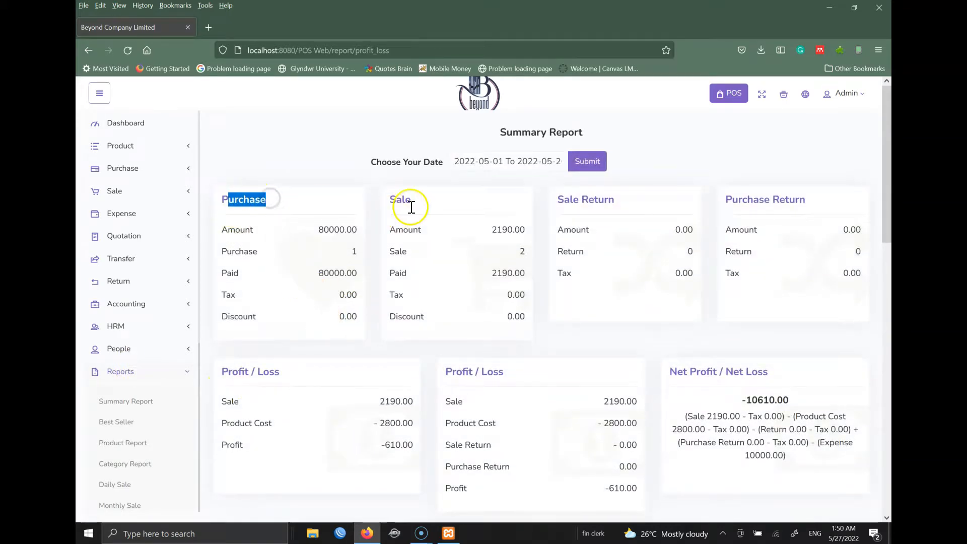
left_click_drag(396, 199, 405, 199)
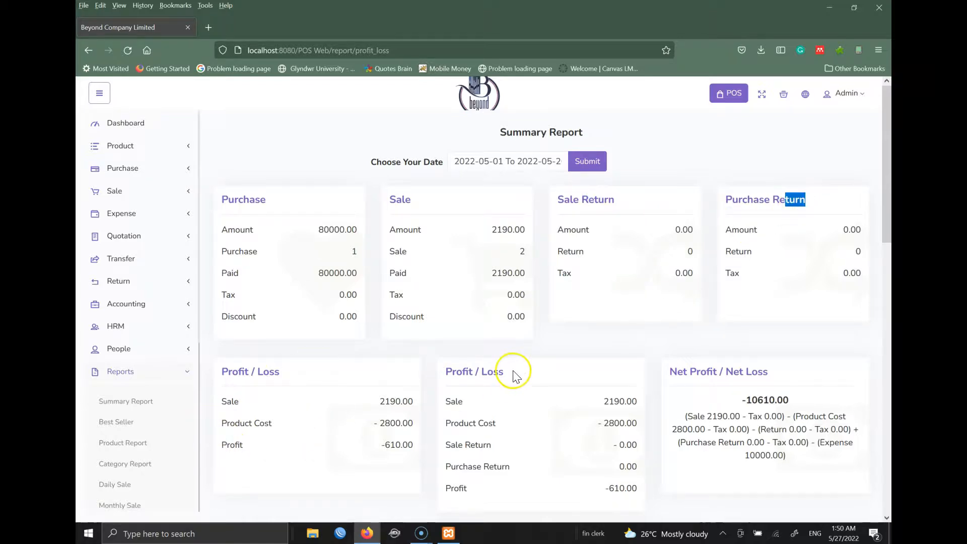
left_click(887, 300)
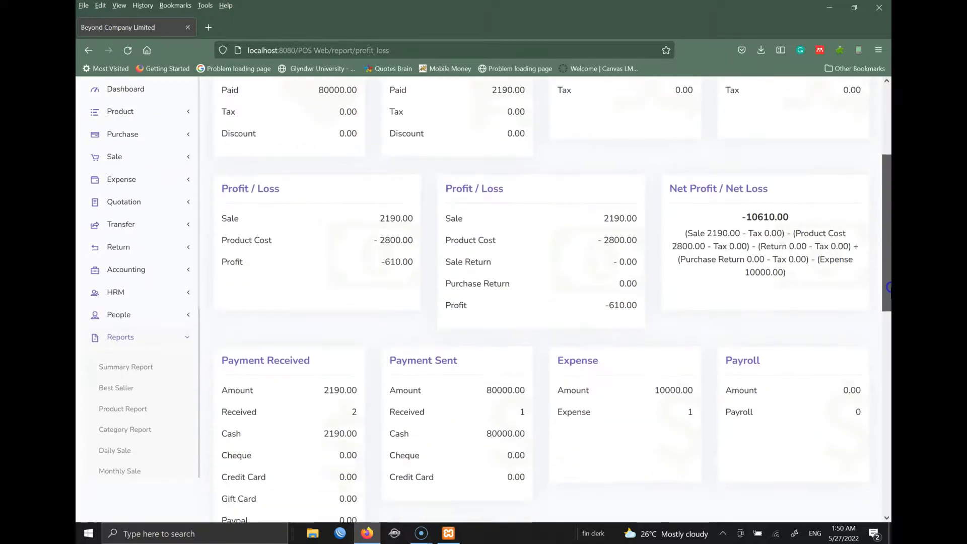
left_click_drag(888, 322, 888, 210)
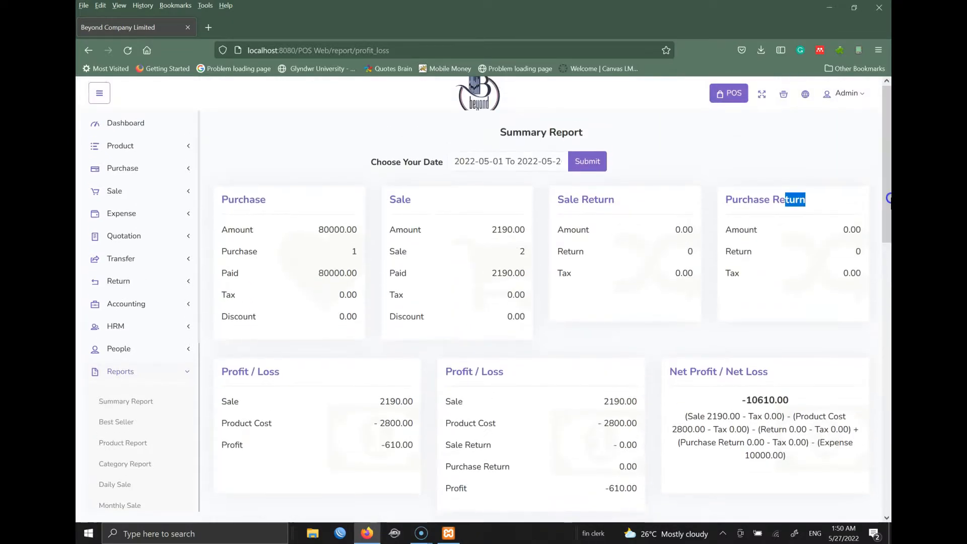
- Check the report's date range picker and close it without changing the range
left_click(501, 166)
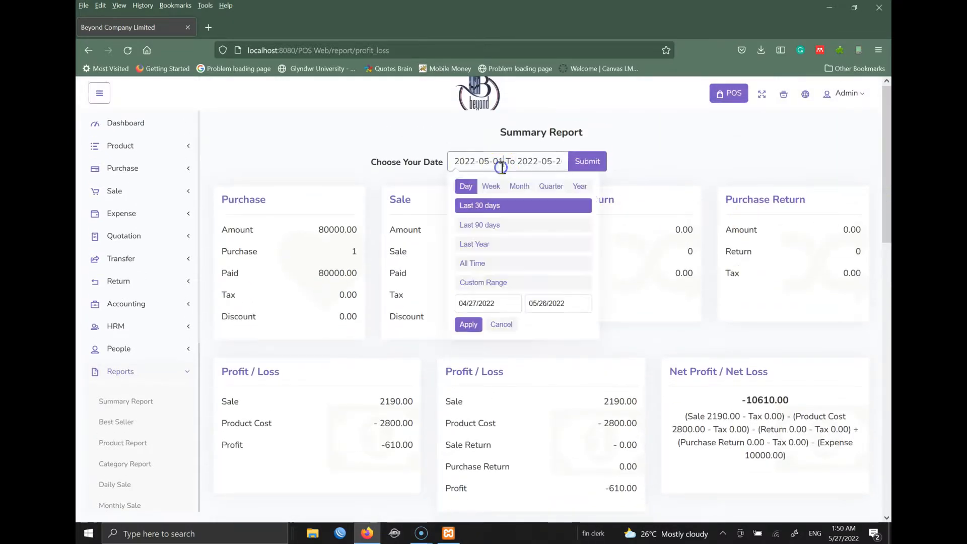
left_click(500, 306)
left_click(549, 300)
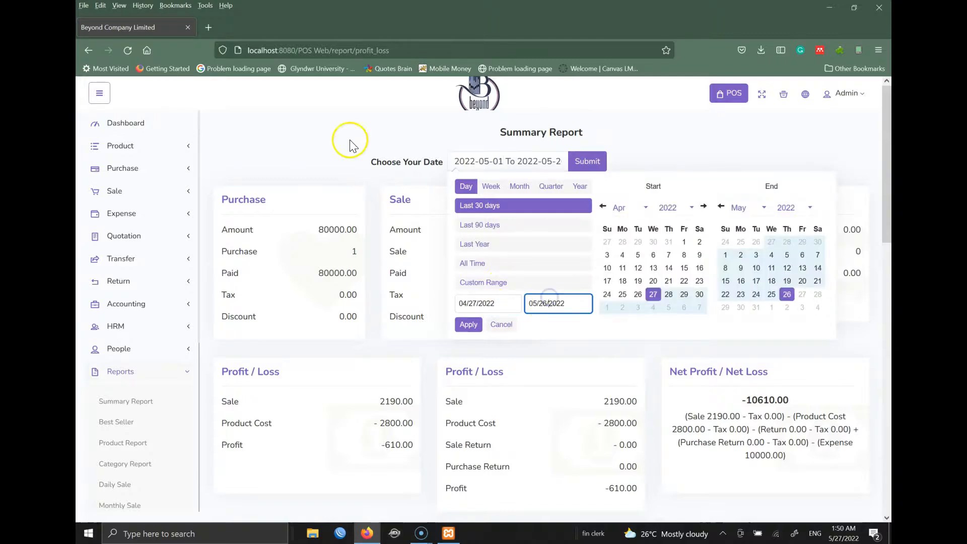
left_click(330, 101)
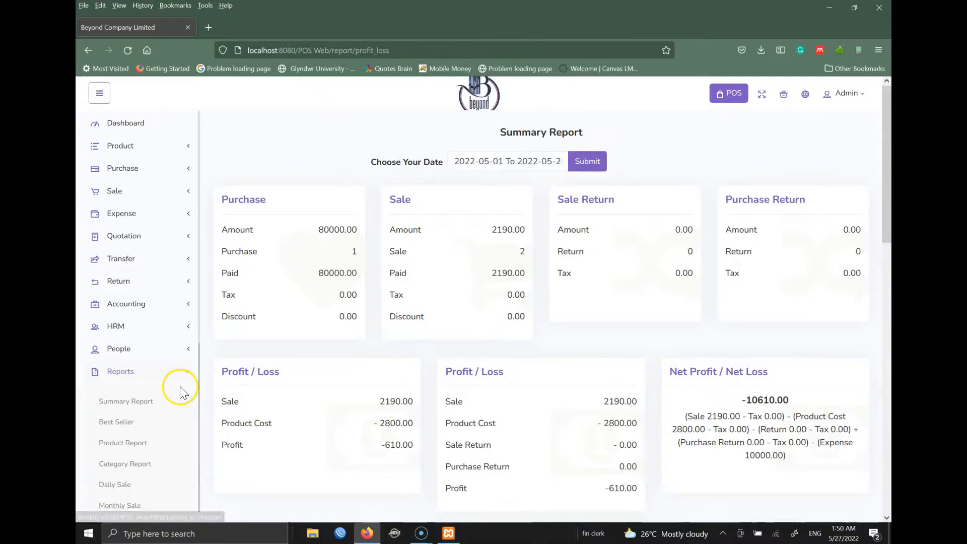
- Open the Best Seller report showing FANTA with 7 units sold for March–May 2022
left_click(128, 428)
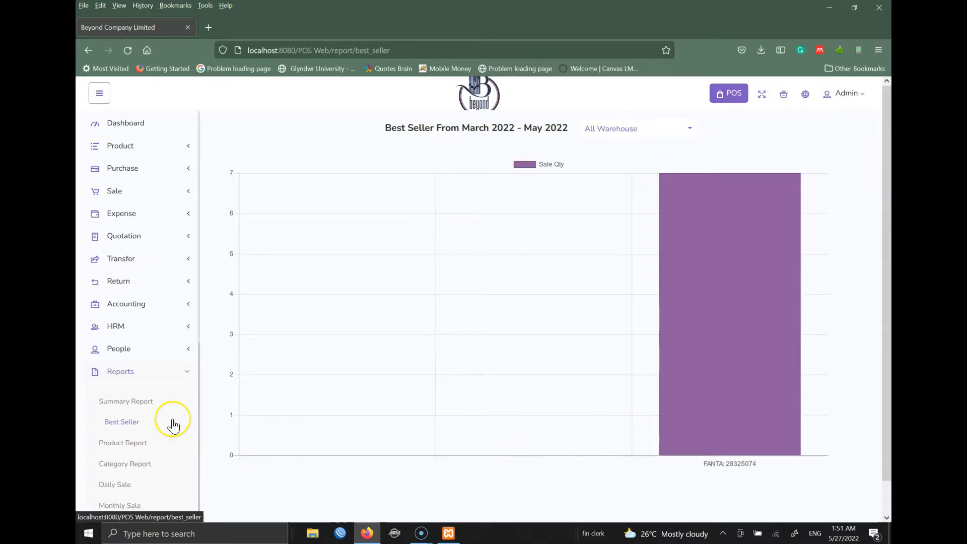
mouse_move(744, 439)
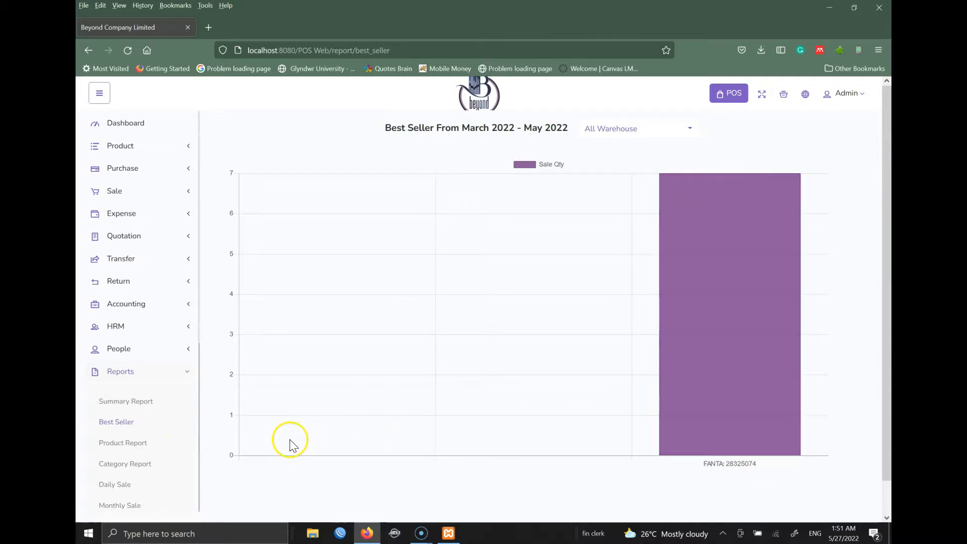
- Open the Product Report, note FANTA's -610.00 profit, and keep the warehouse filter on All Warehouse
left_click(137, 444)
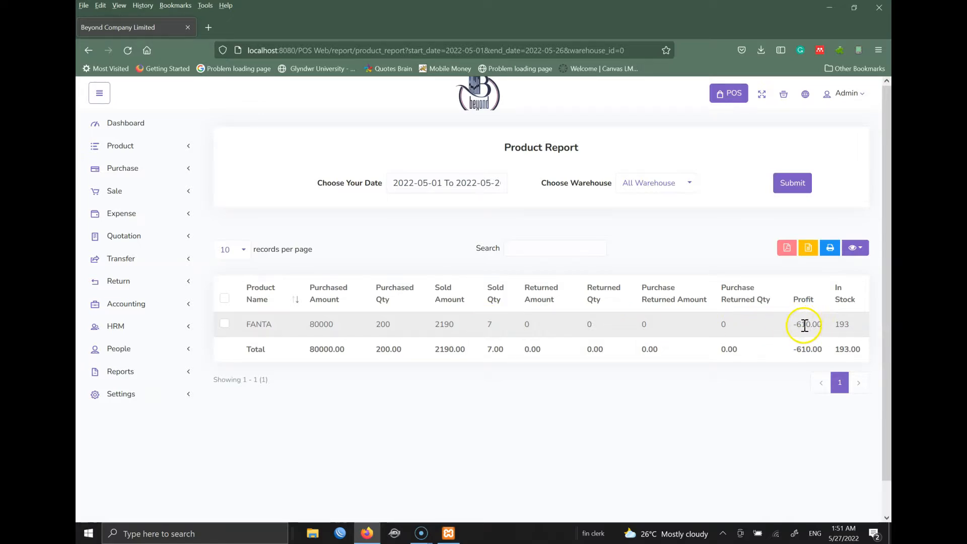
left_click_drag(801, 328, 823, 326)
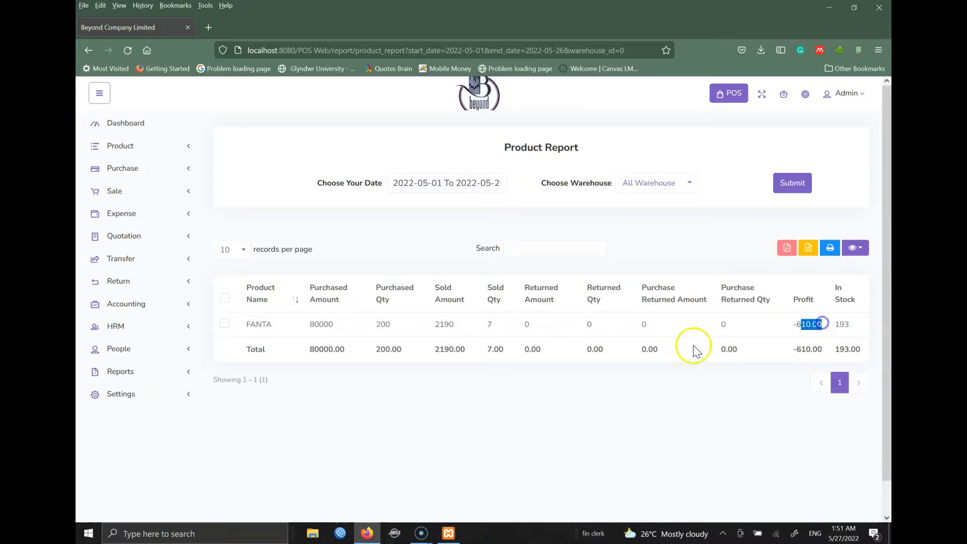
left_click(144, 373)
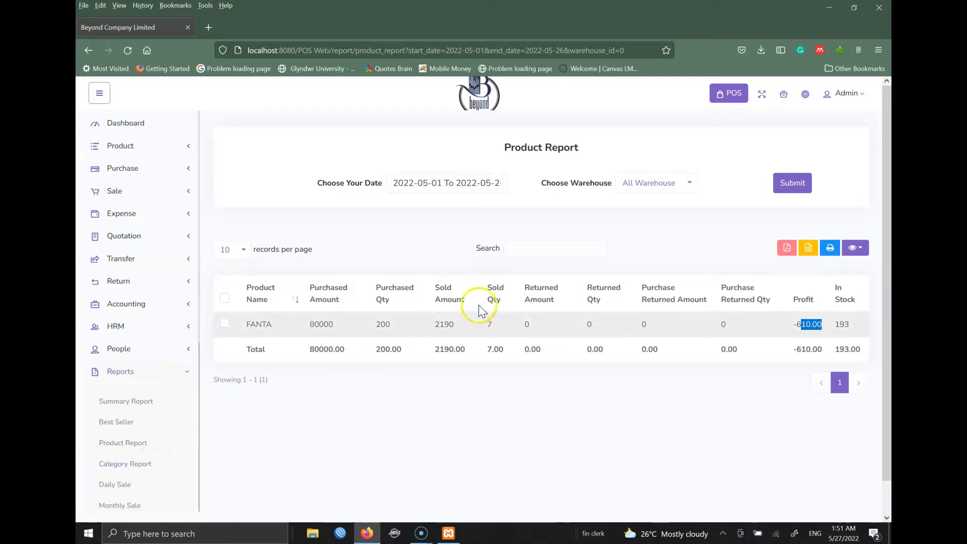
left_click(651, 186)
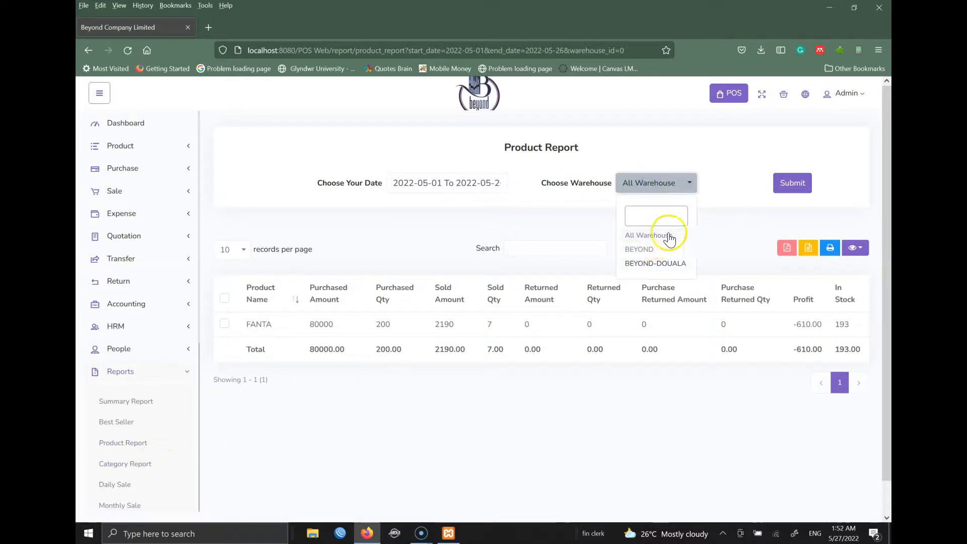
left_click(736, 214)
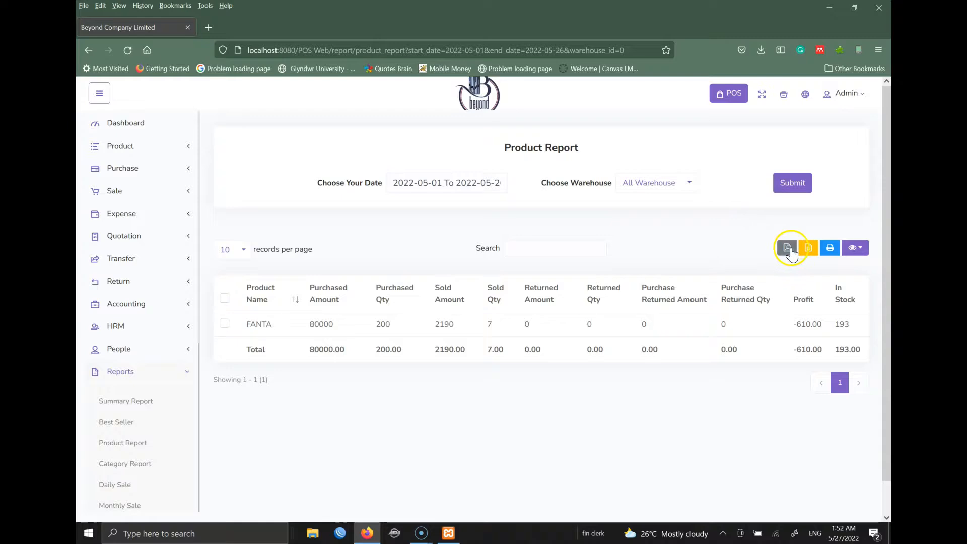
- Export the Product Report as a PDF, then return to the report page
left_click(788, 248)
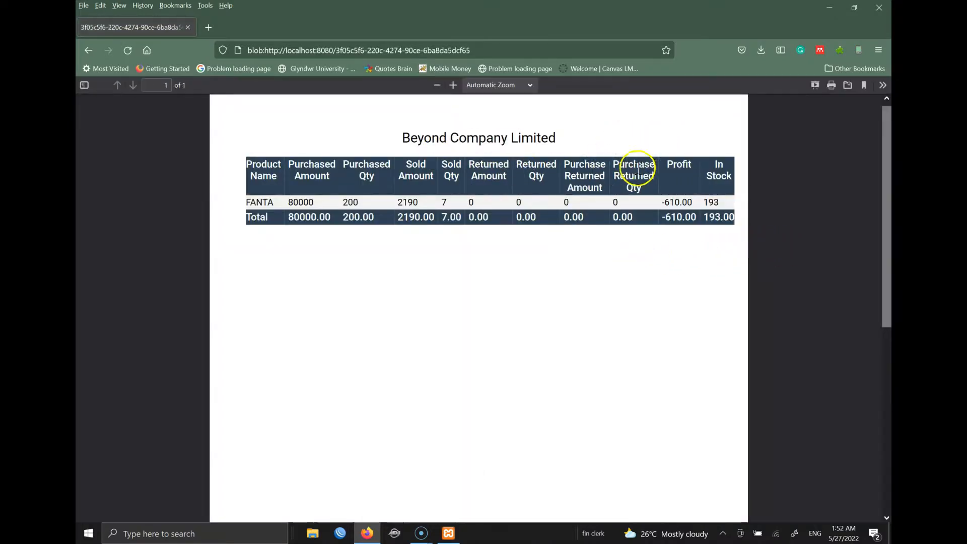
left_click_drag(395, 138, 563, 138)
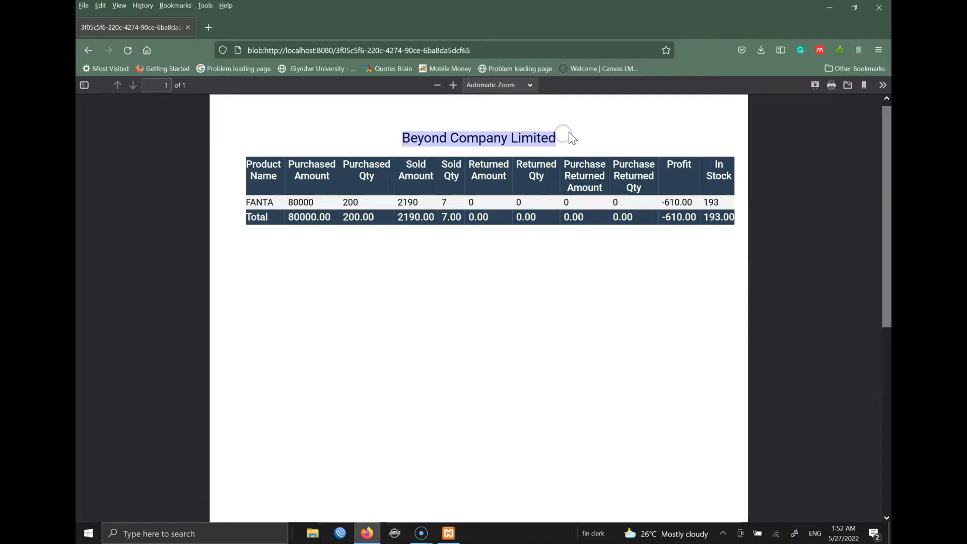
left_click(89, 50)
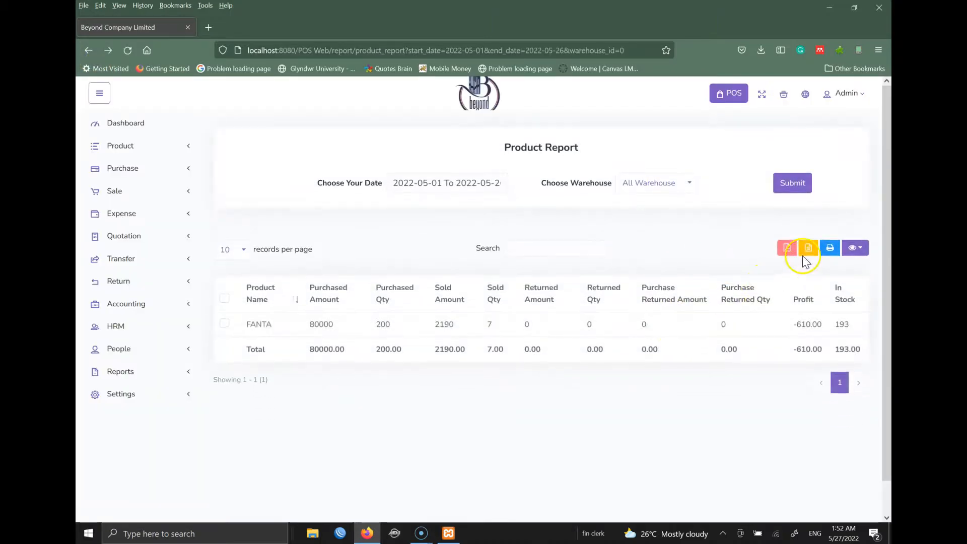
- Hide and then restore the Sold Qty and Sold Amount columns in the Product Report
left_click(830, 250)
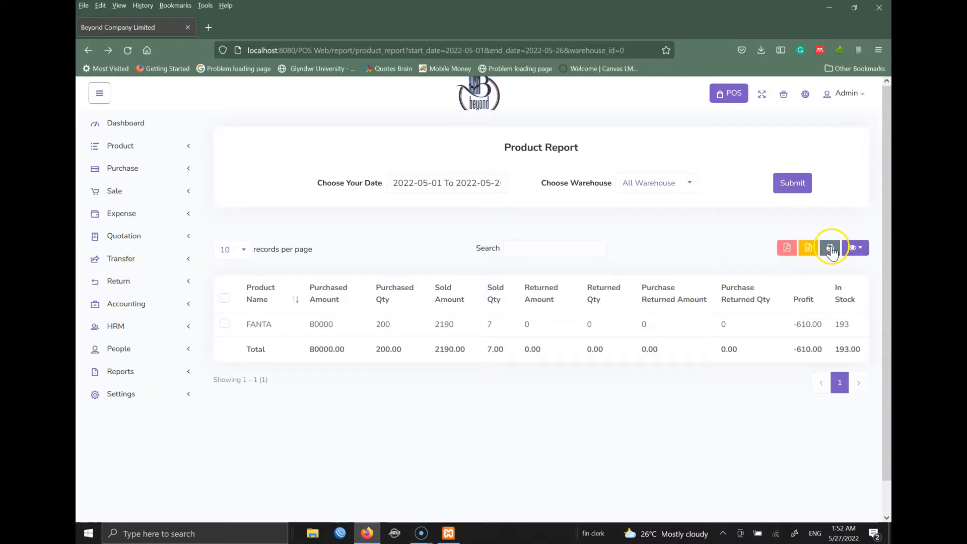
left_click(866, 249)
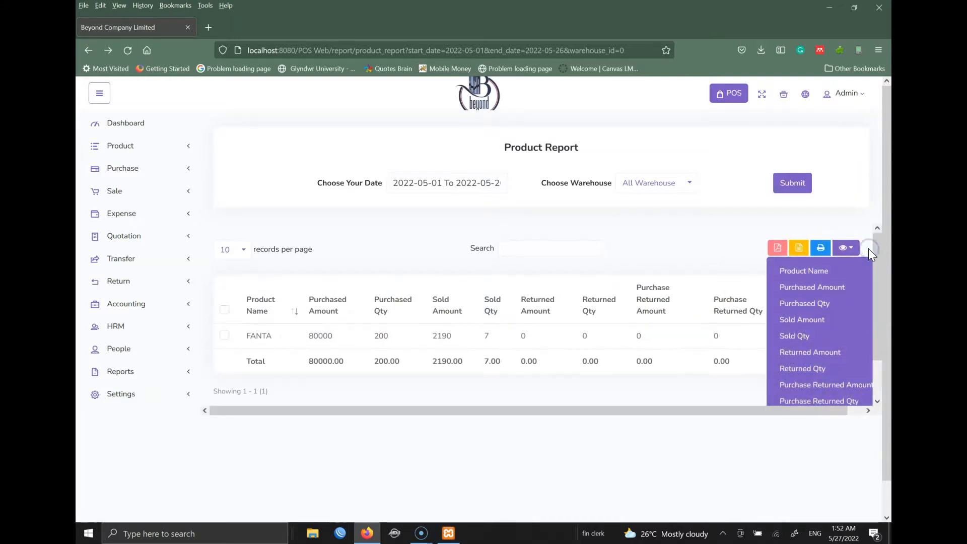
left_click(806, 337)
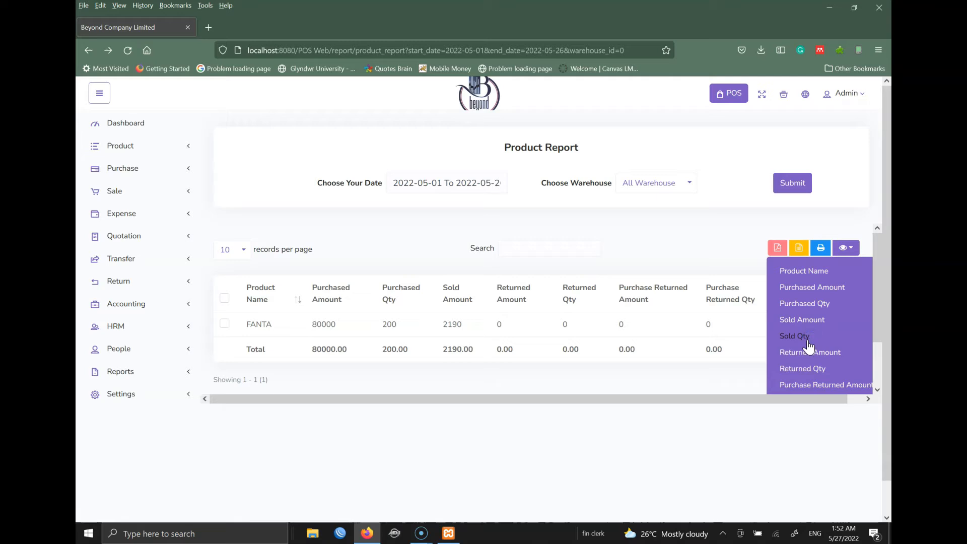
left_click(802, 322)
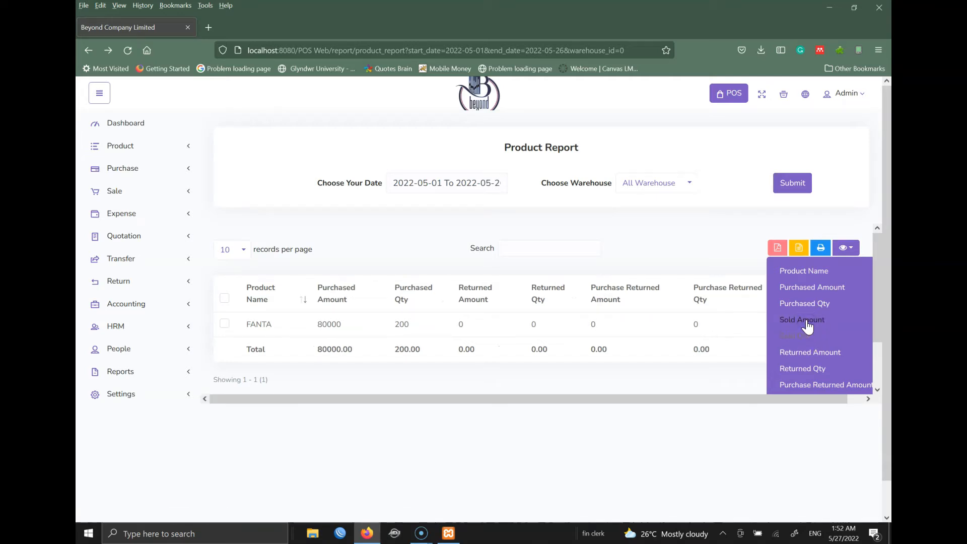
left_click(802, 323)
left_click(798, 337)
left_click(552, 229)
left_click(416, 182)
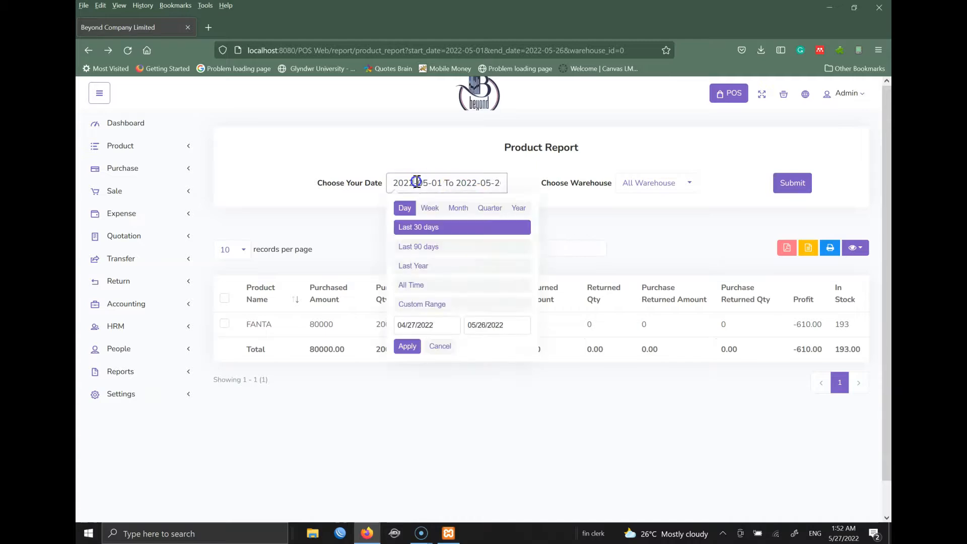
- Dismiss the date-range picker unchanged, then expand Reports in the sidebar and scroll to its report links
left_click(433, 324)
left_click(484, 326)
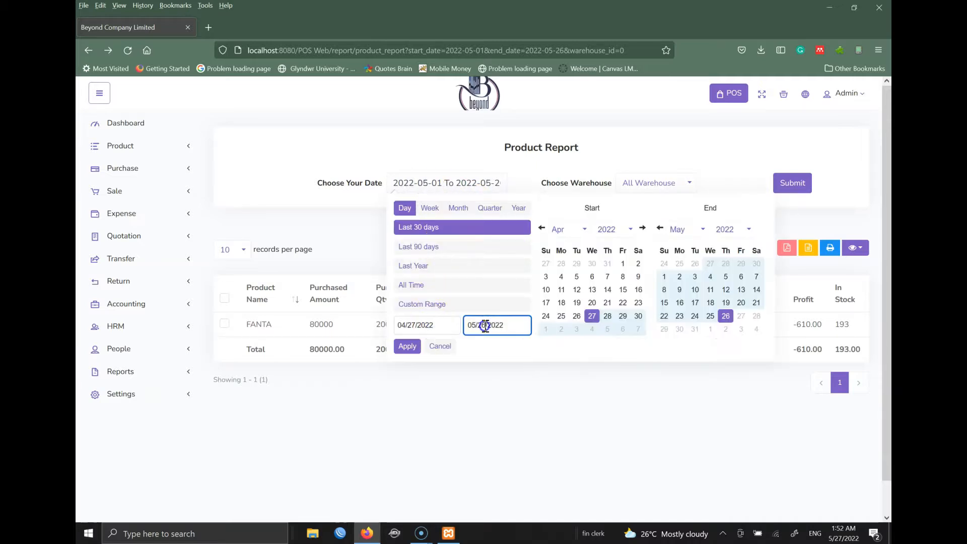
left_click(475, 419)
left_click(131, 372)
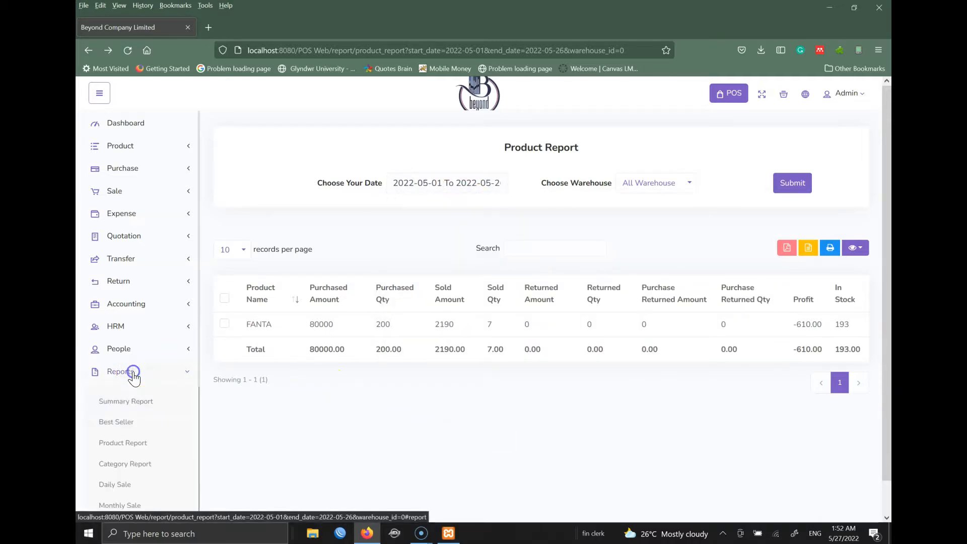
left_click_drag(201, 335, 208, 446)
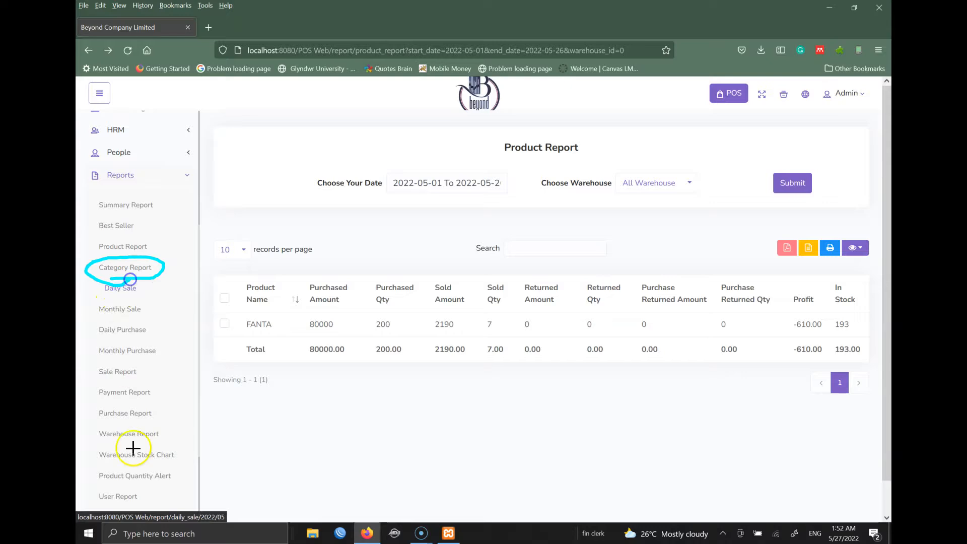
- Open the Category Report, leaving All Categories selected and both date fields empty
left_click(91, 527)
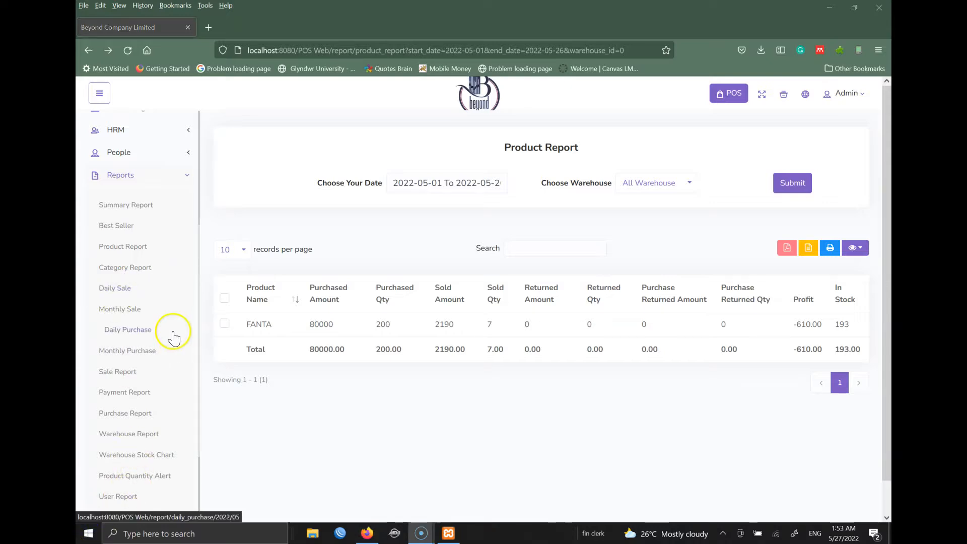
left_click(121, 271)
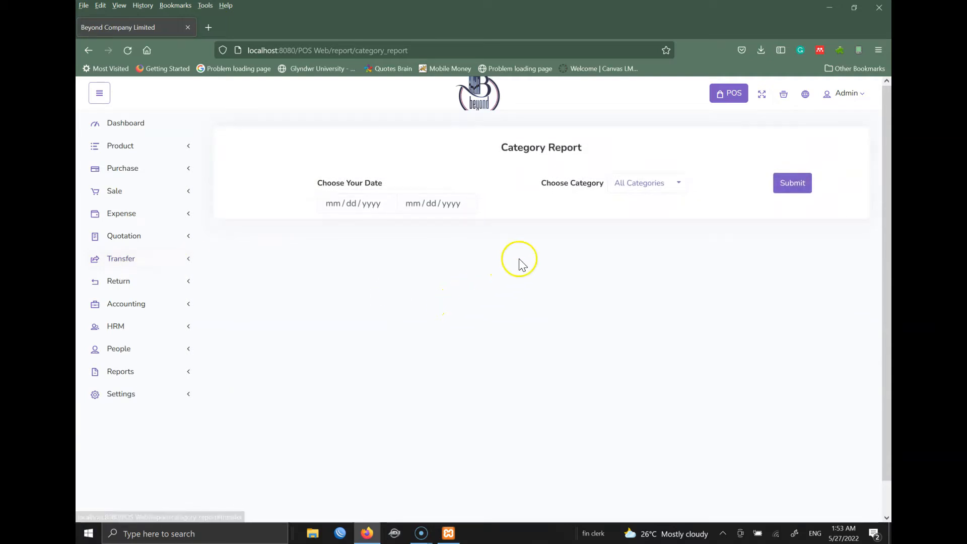
left_click(648, 190)
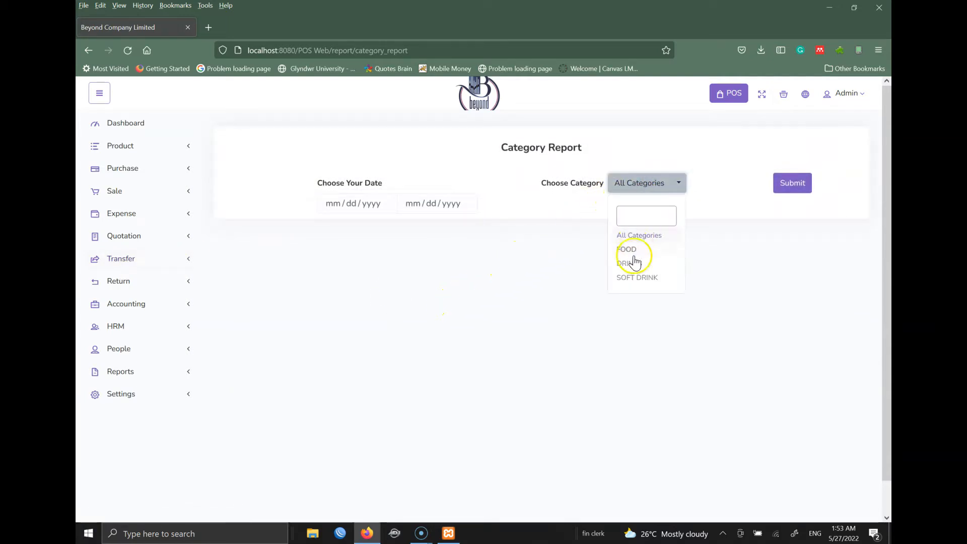
left_click(557, 195)
left_click(350, 201)
left_click(445, 199)
left_click(342, 217)
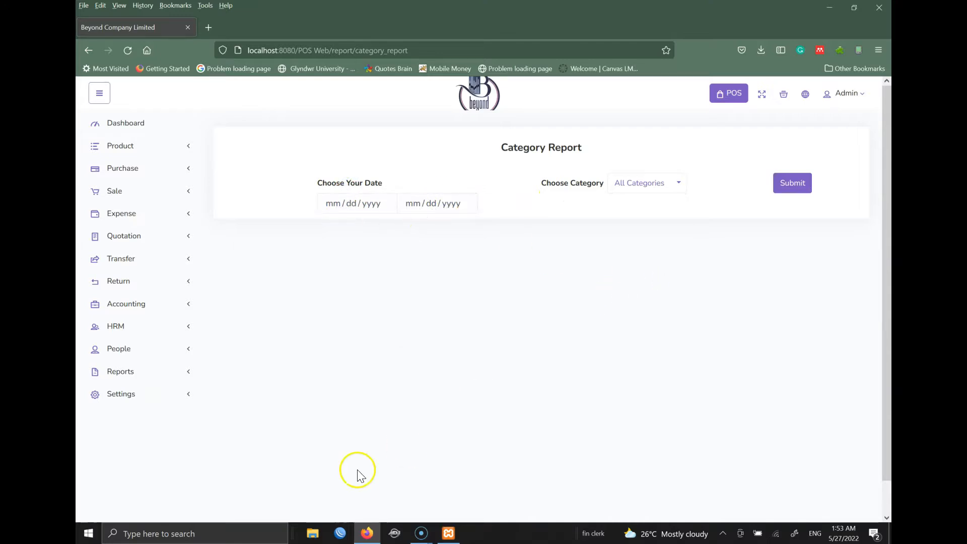
- Expand the sidebar's Reports section, scroll through it, then collapse it again
left_click(132, 372)
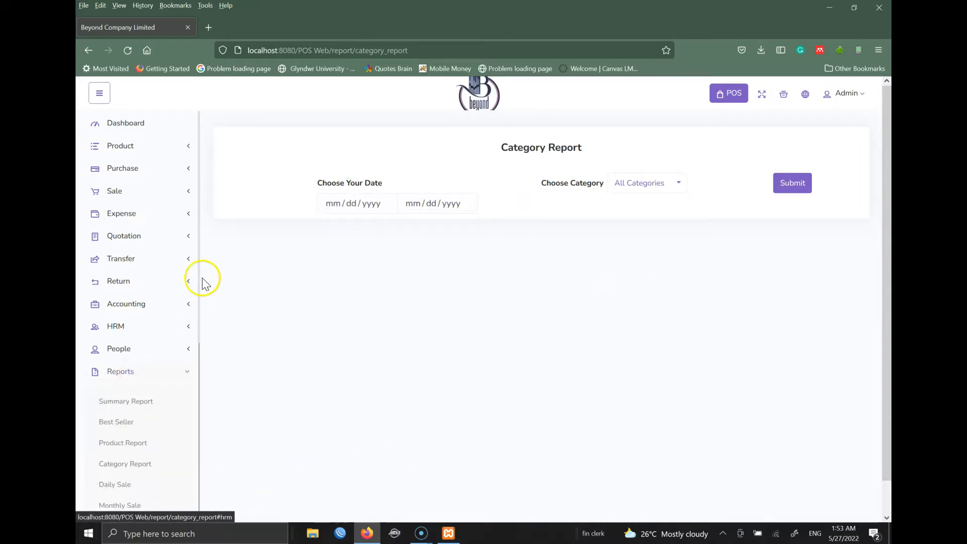
left_click_drag(199, 272, 193, 450)
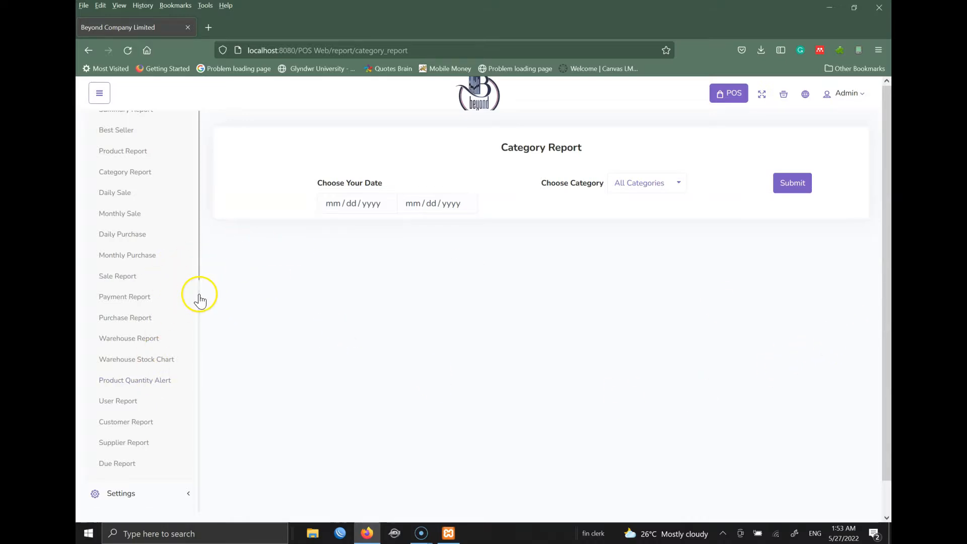
scroll(201, 298, "up", 3)
scroll(209, 237, "up", 3)
left_click(184, 223)
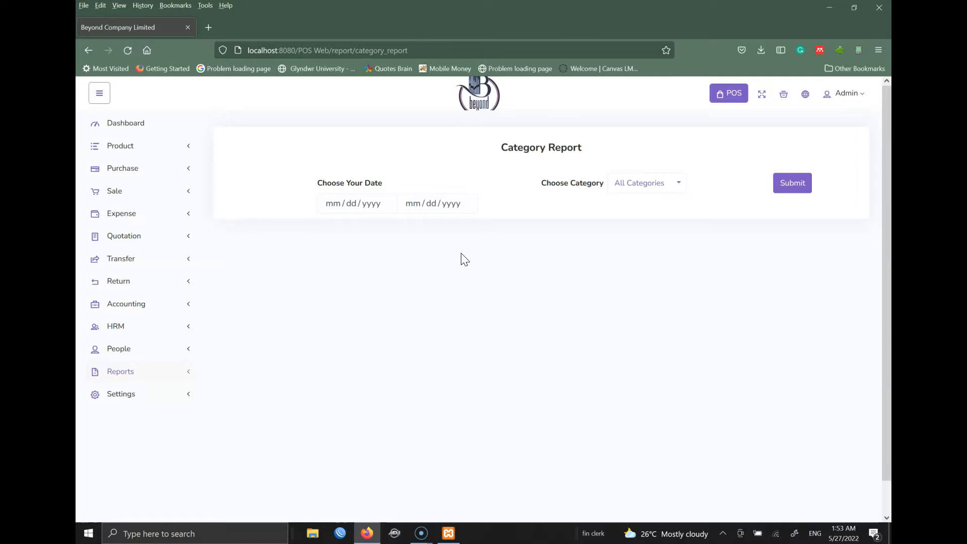
- Log out of the admin account and return to the POS login page
left_click(847, 96)
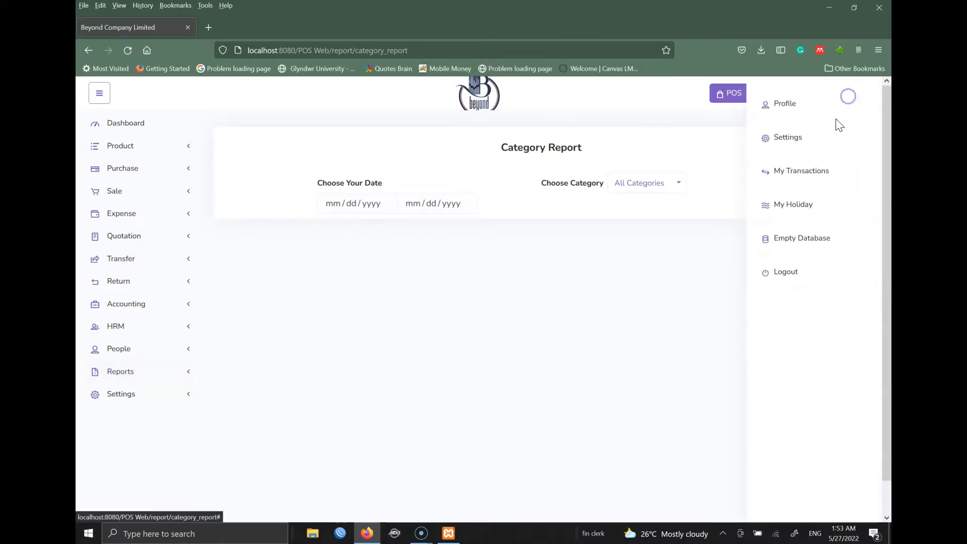
left_click(784, 273)
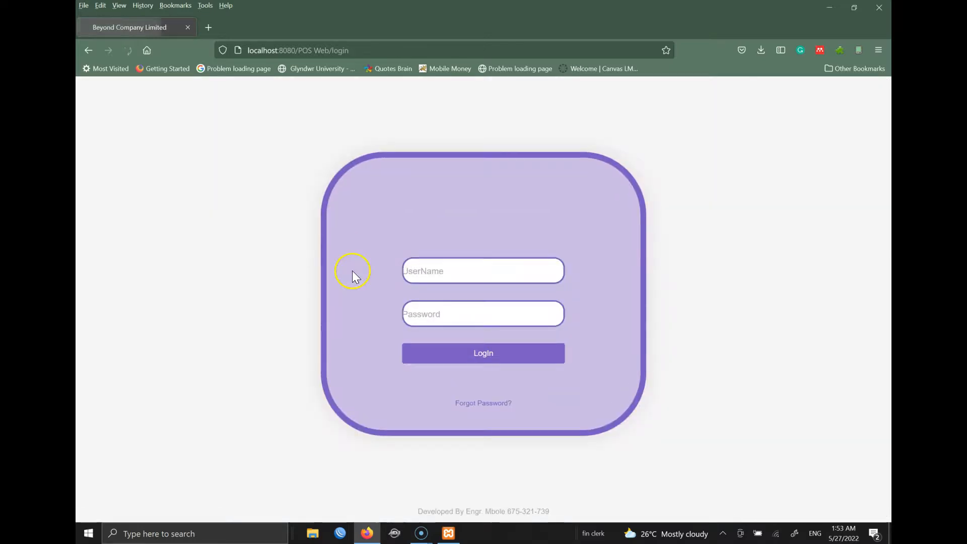
left_click(252, 50)
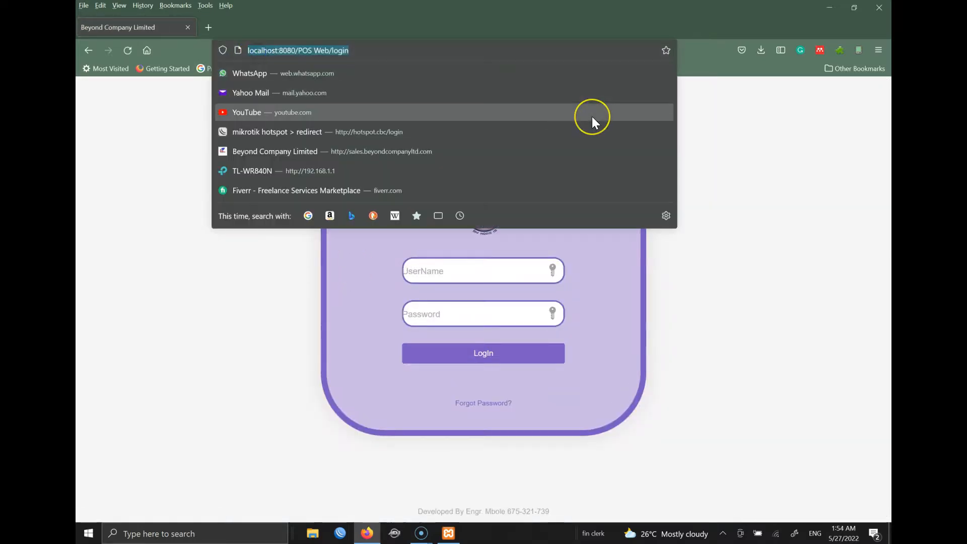
type("demo.beyondcompanyltd.com/")
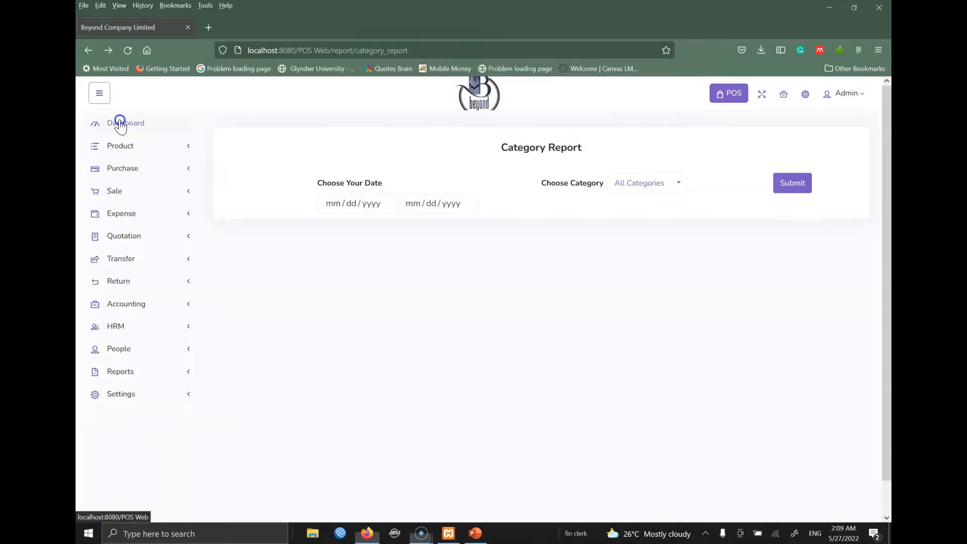
left_click(120, 125)
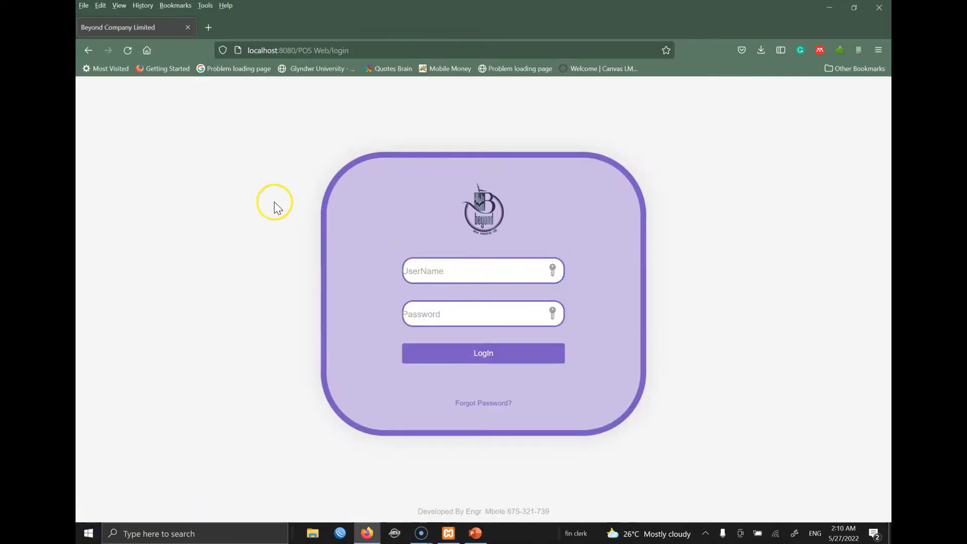
- Open demo.beyondcompanyltd.com and enter 'admin' in the UserName field
left_click(363, 46)
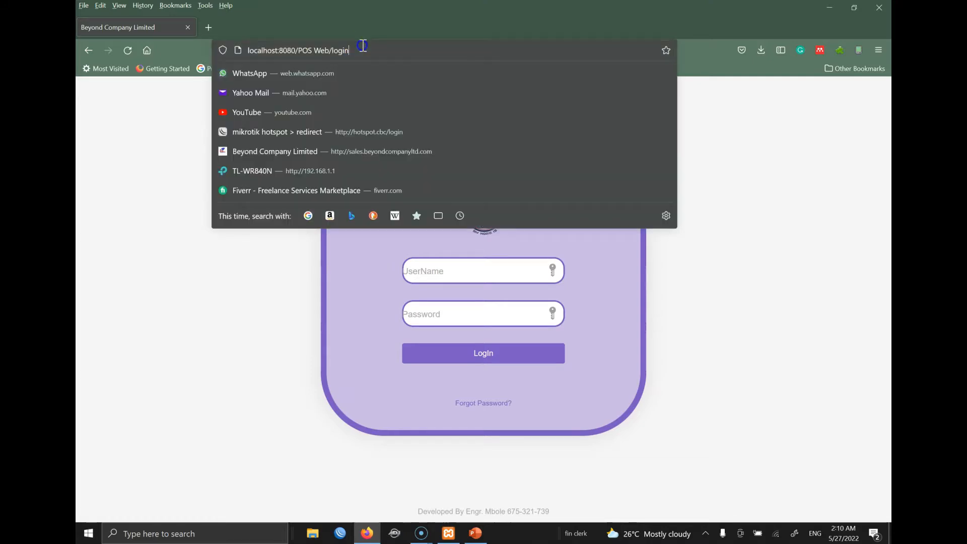
left_click(728, 268)
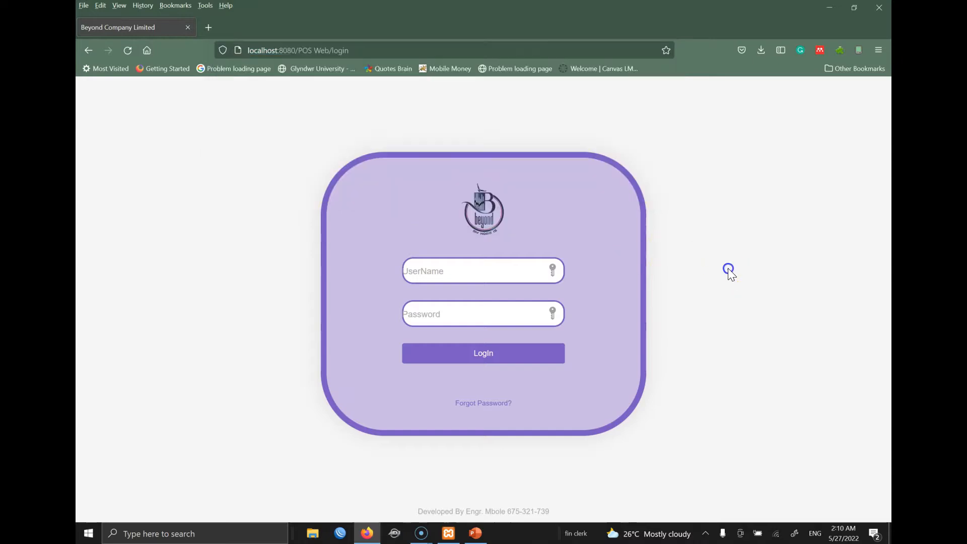
left_click(374, 51)
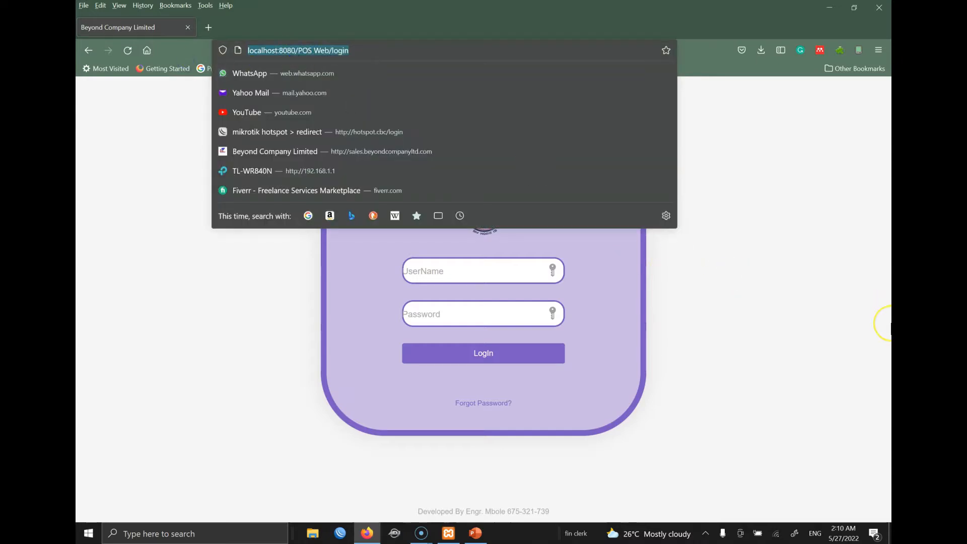
type("demo")
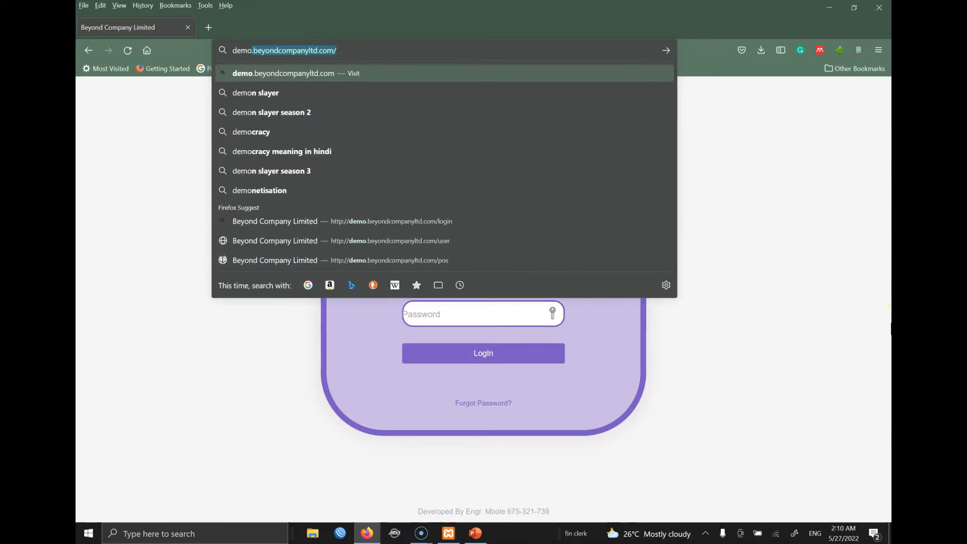
type(".beyondcompany")
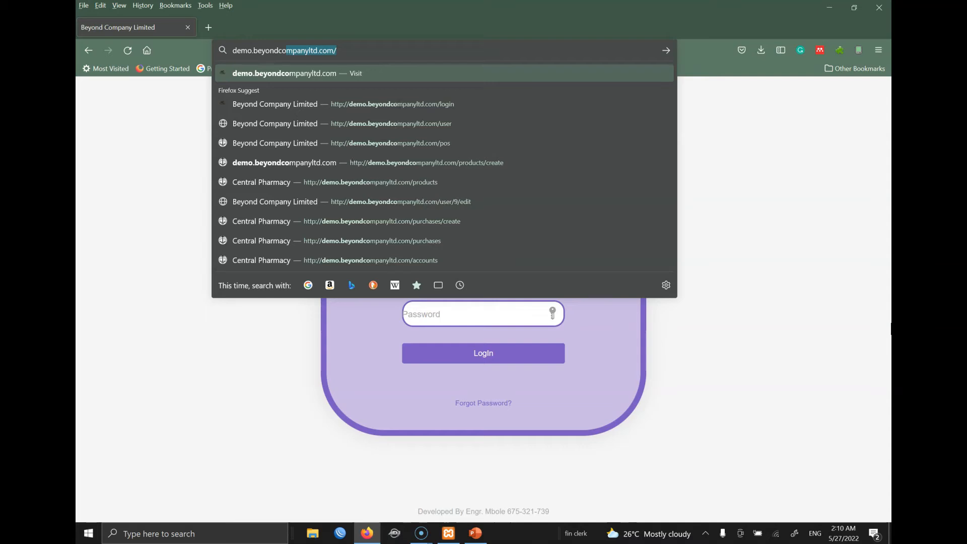
type("ltd.com")
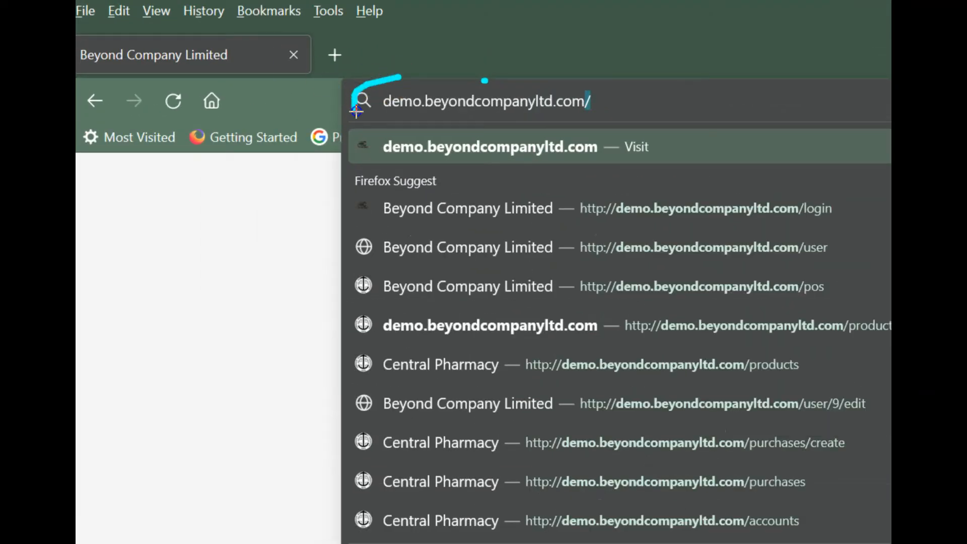
left_click_drag(417, 122, 535, 126)
mouse_move(624, 106)
left_mouse_down()
mouse_move(552, 80)
mouse_move(436, 72)
left_mouse_up()
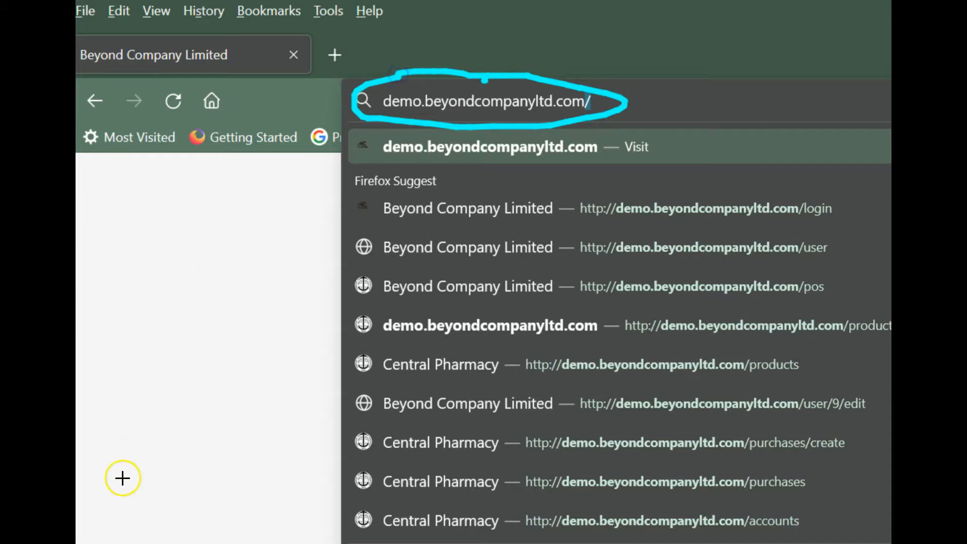
key("Escape")
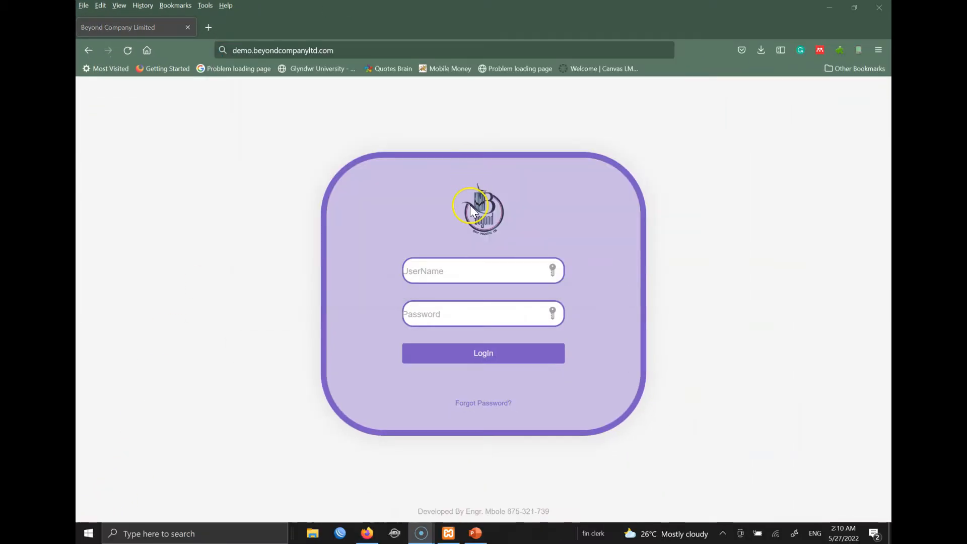
left_click(453, 276)
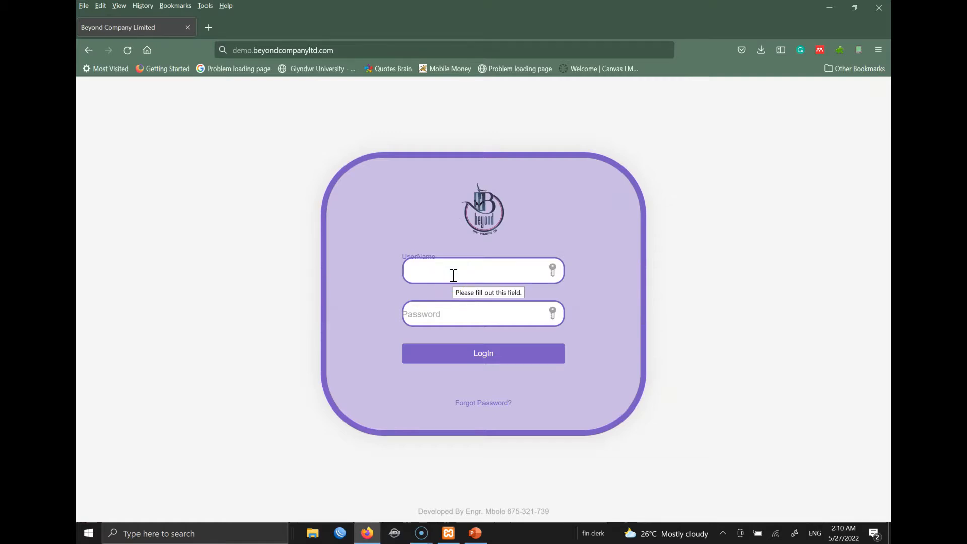
type("admin")
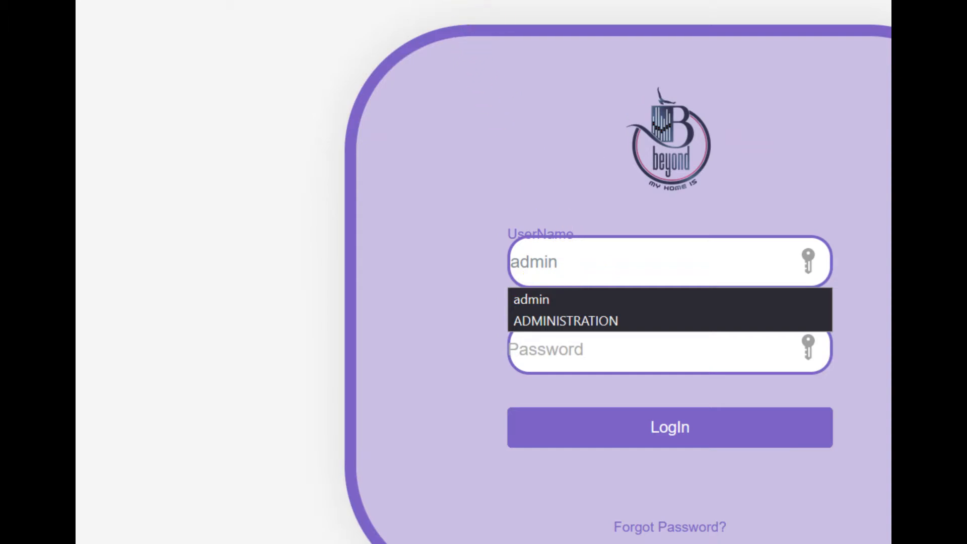
- Write the admin username and its password on two lines in the yellow note
mouse_move(207, 186)
left_mouse_down()
mouse_move(287, 274)
mouse_move(455, 312)
left_mouse_up()
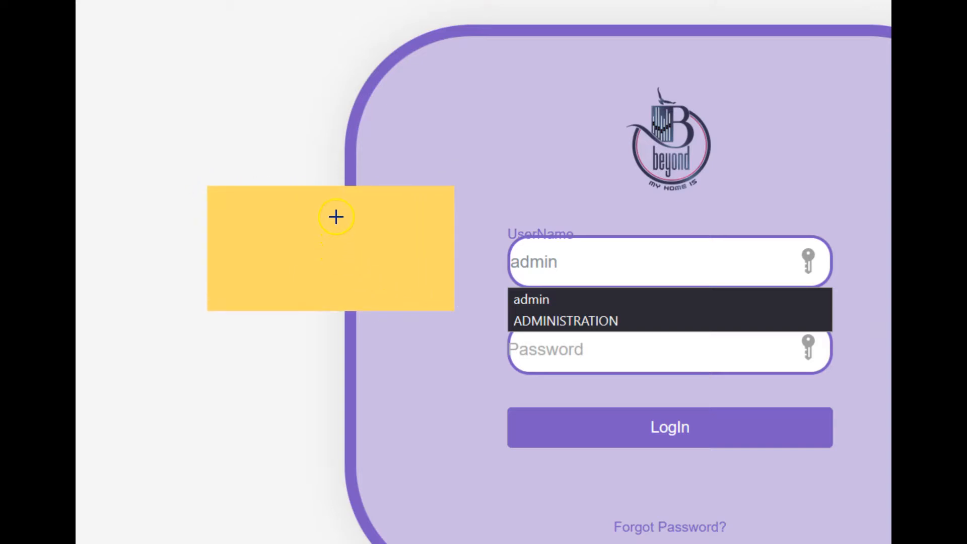
type("ername: Admin")
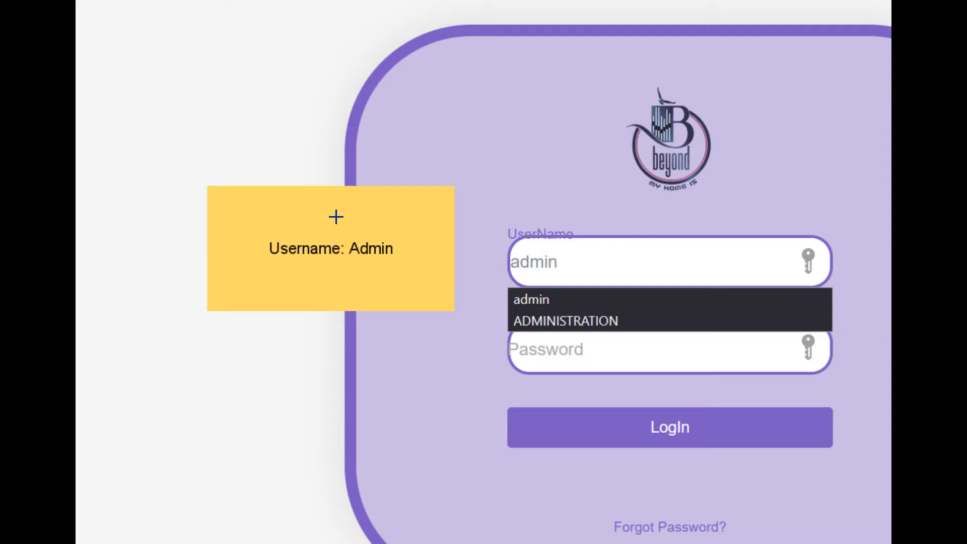
key("Return")
type("pass")
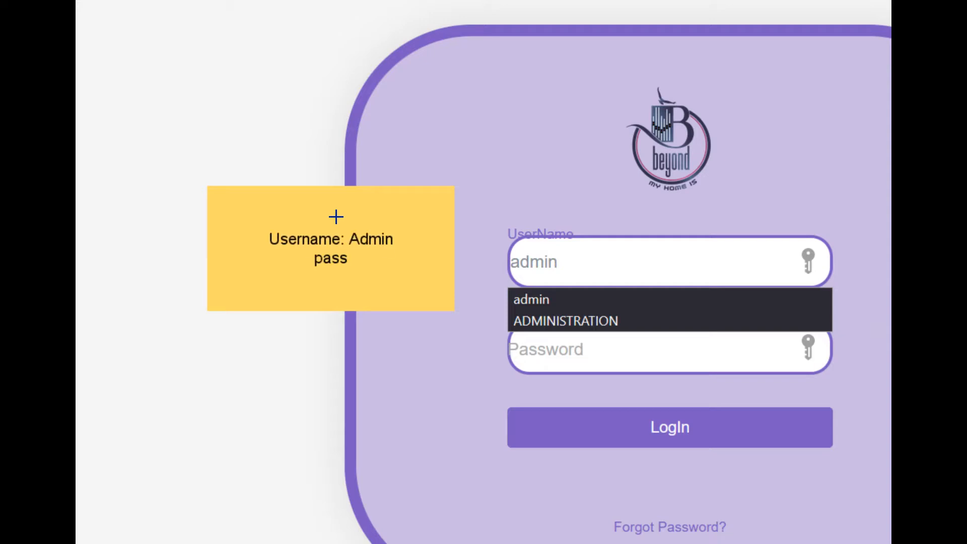
type("wrod:")
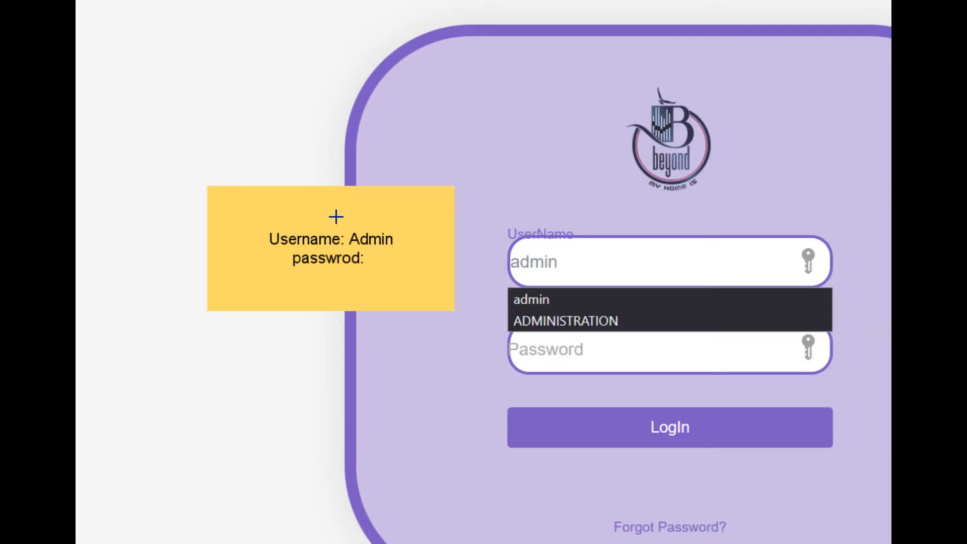
type(" 1234")
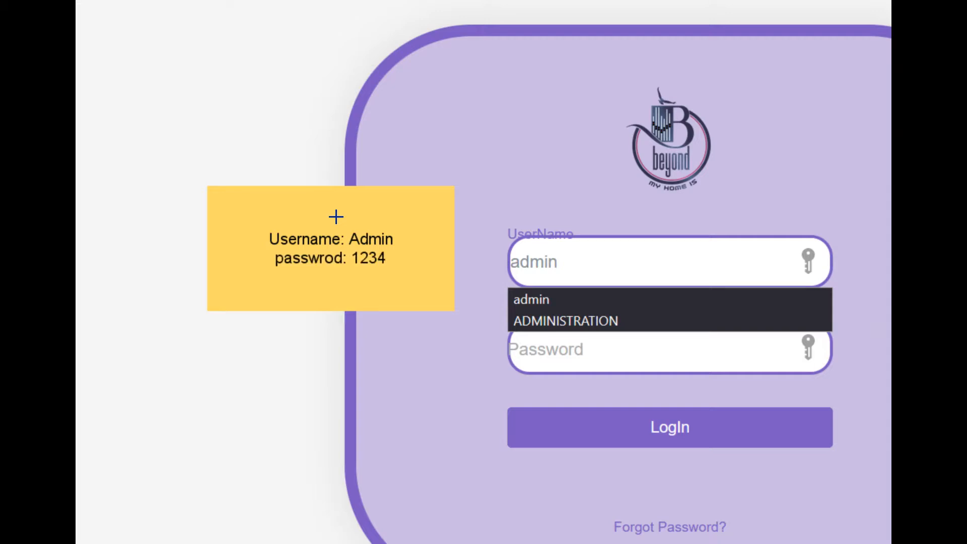
type("5678")
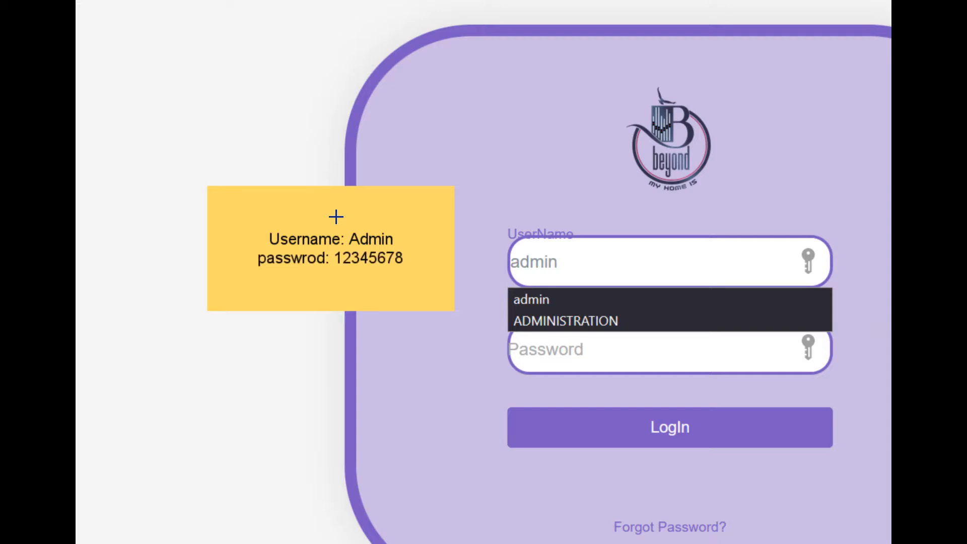
key("Return")
key("Return")
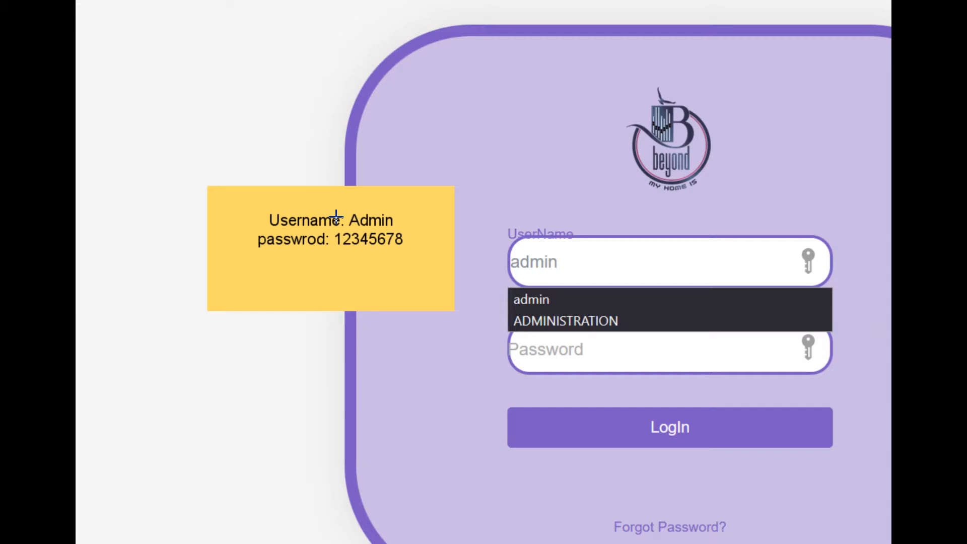
- Add the staff username and its password below, removing the extra blank lines
type("staff")
key("BackSpace")
key("BackSpace")
key("BackSpace")
key("BackSpace")
type("username:")
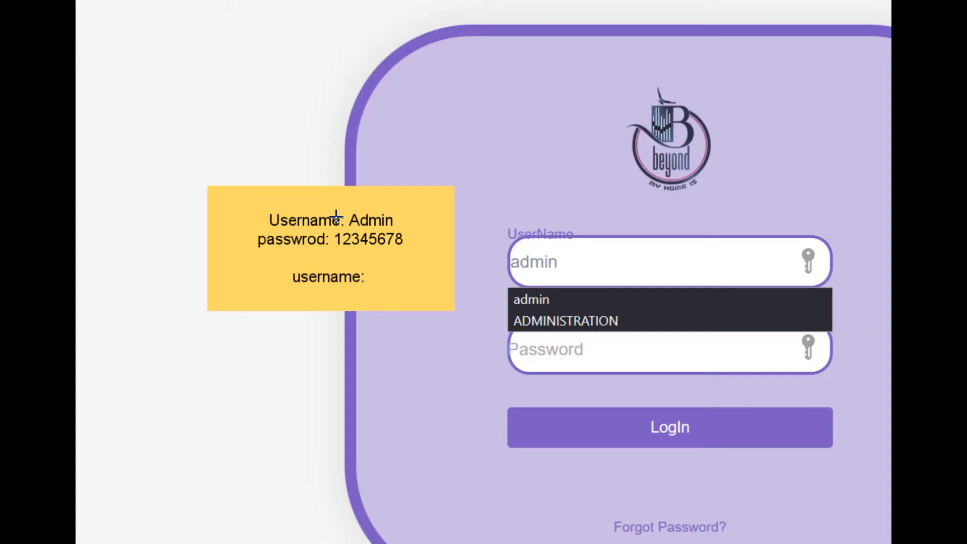
type(" staff")
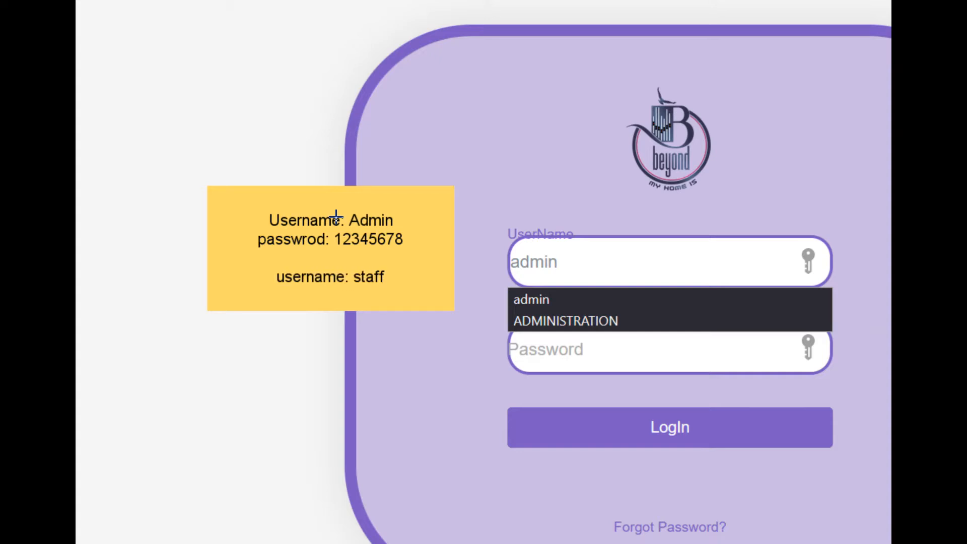
key("Return")
type("password: password")
key("Return")
key("Return")
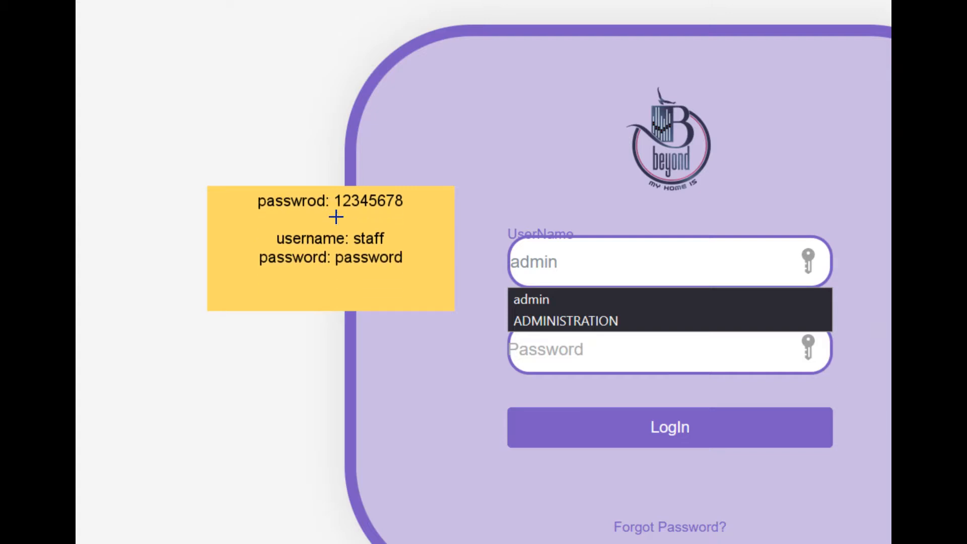
key("BackSpace")
key("BackSpace")
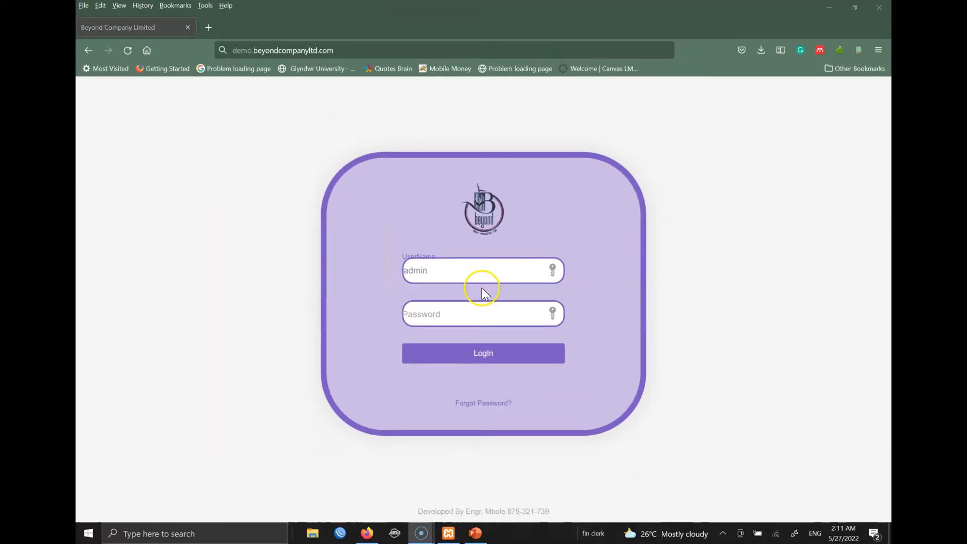
- Replace the username with 'admin' and submit the login form
left_click(445, 274)
key("ctrl+a")
type("admin")
key("Tab")
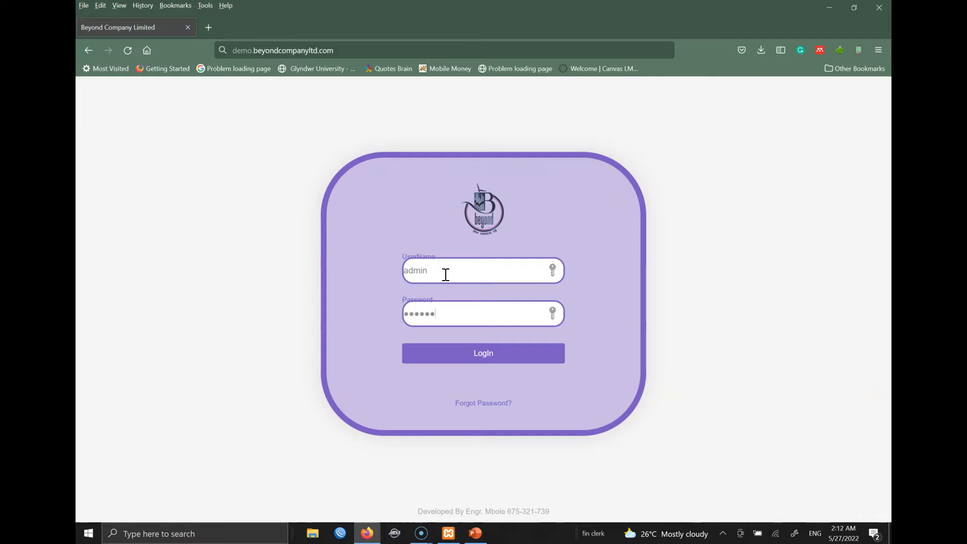
key("Return")
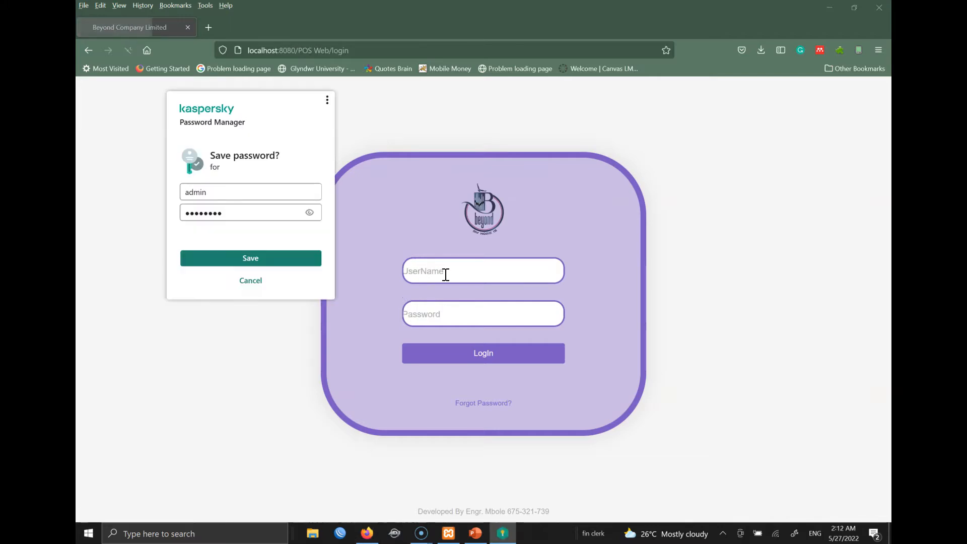
- Log in as admin with the account password and dismiss the save-password prompt
left_click(452, 272)
type("admin")
key("Tab")
type("123456")
key("Return")
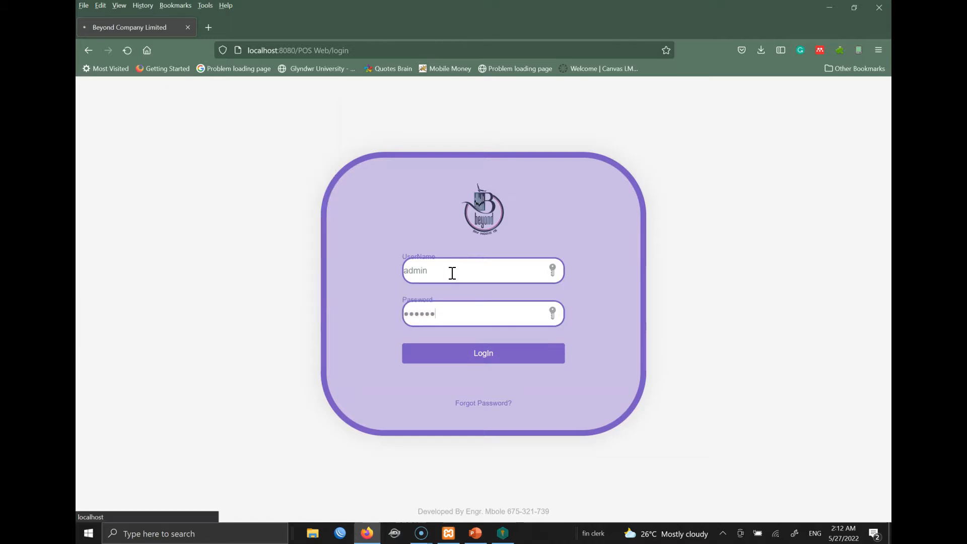
left_click(271, 301)
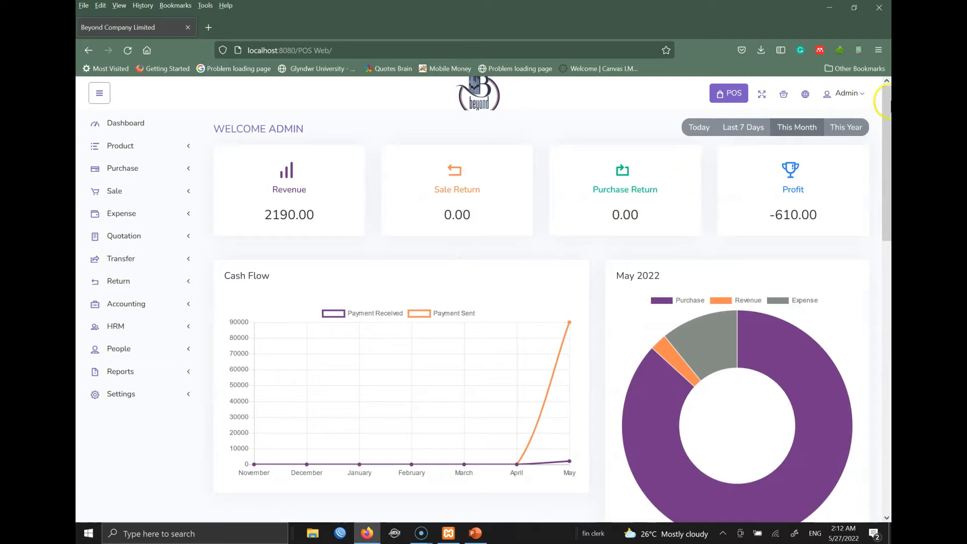
left_click(856, 93)
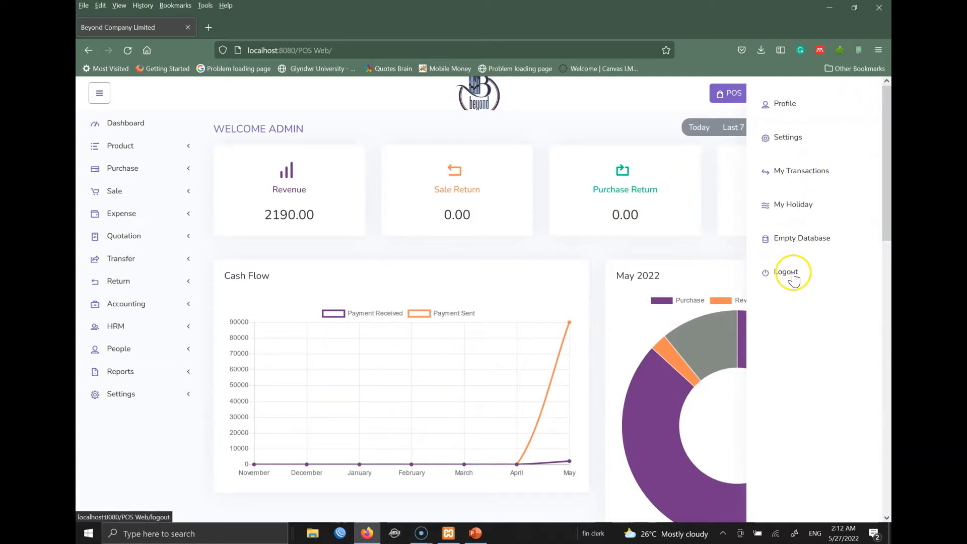
- Submit an admin password change from the Profile page, which is rejected as not matching
left_click(776, 111)
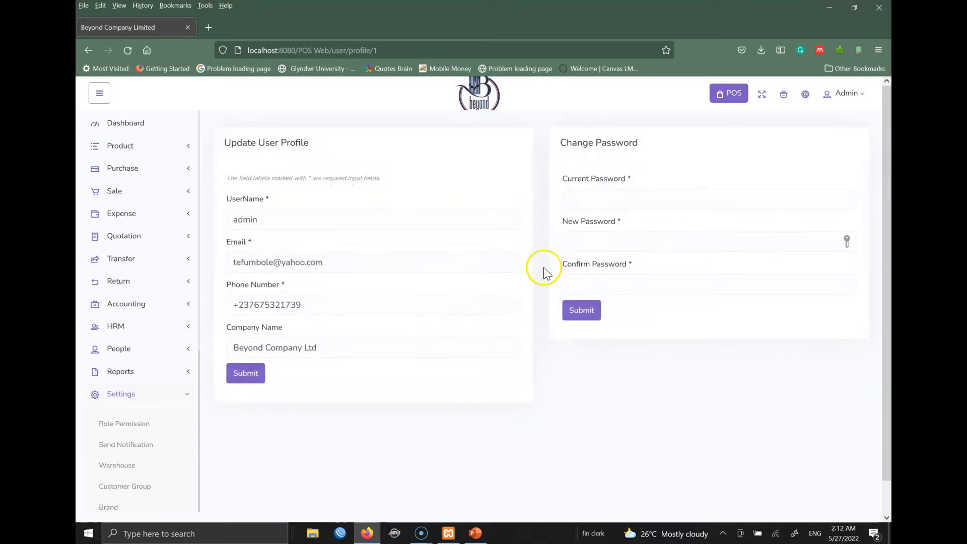
left_click(594, 200)
type("admin")
key("Tab")
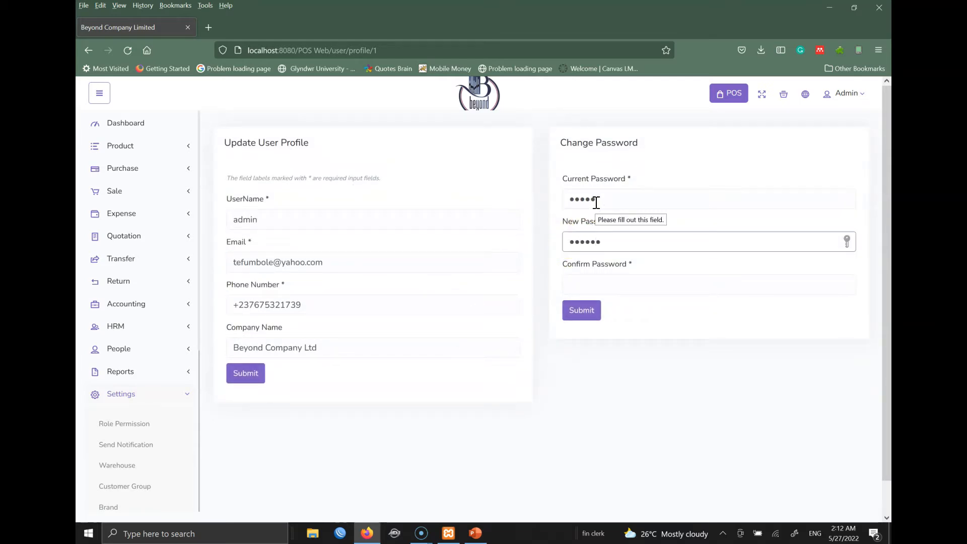
key("Tab")
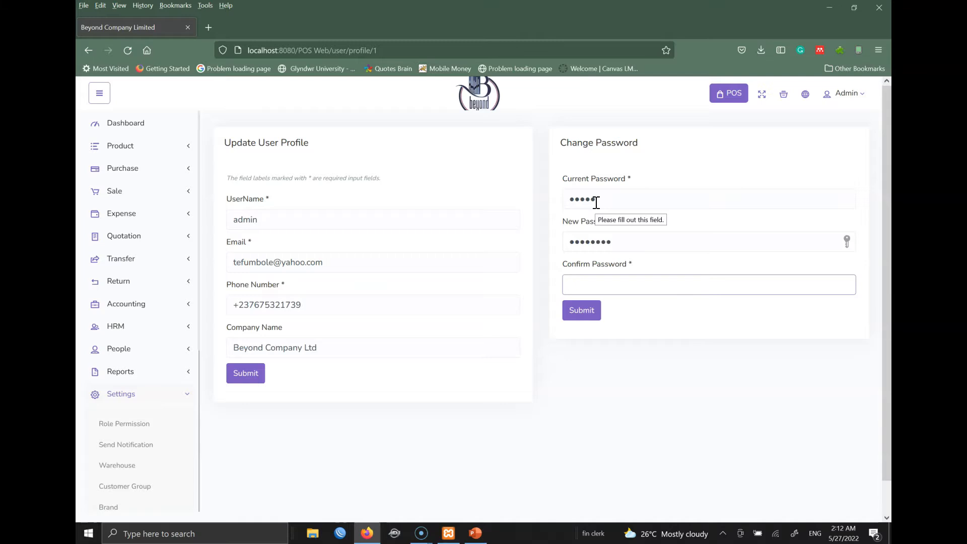
type("ad3")
left_click(589, 339)
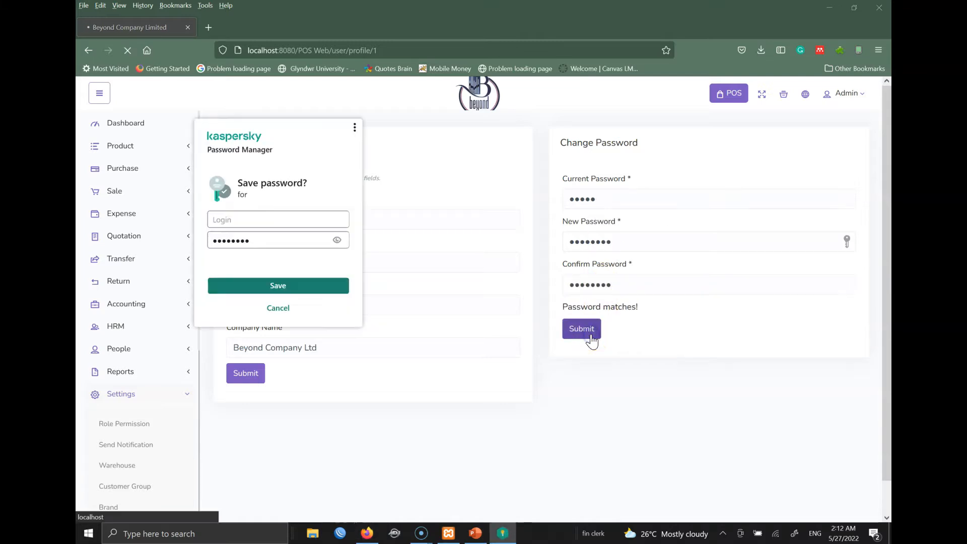
left_click(280, 309)
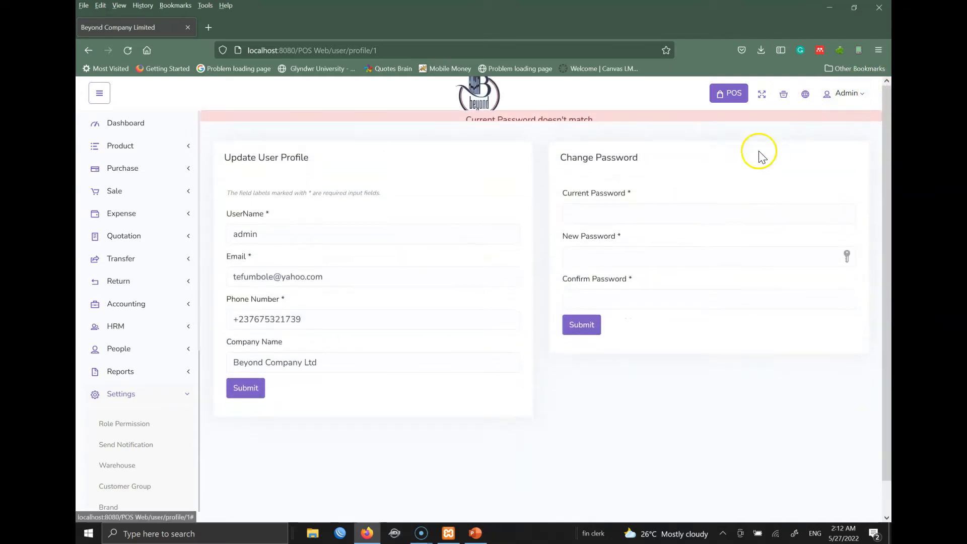
- Retry the password change with different values, then log out of the admin account
left_click(611, 199)
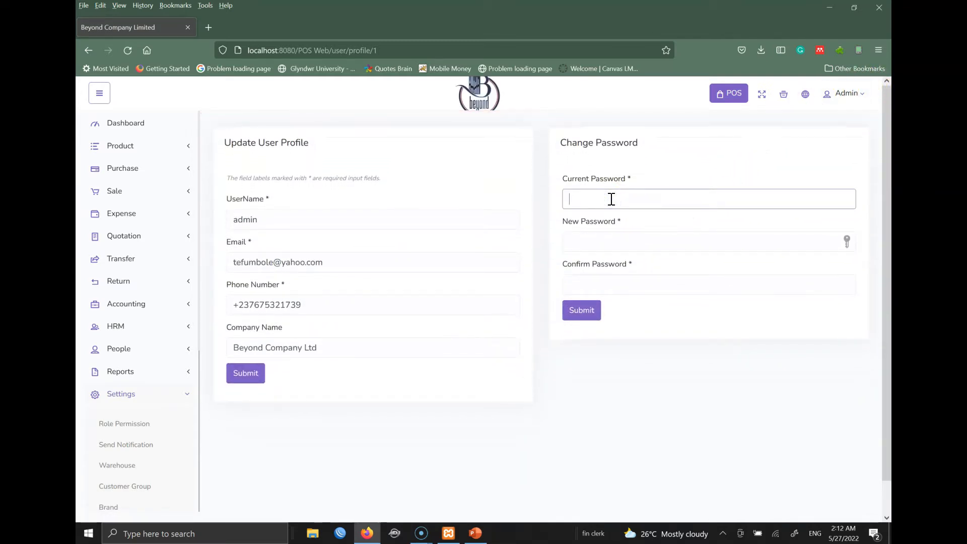
type("•••••")
key("Tab")
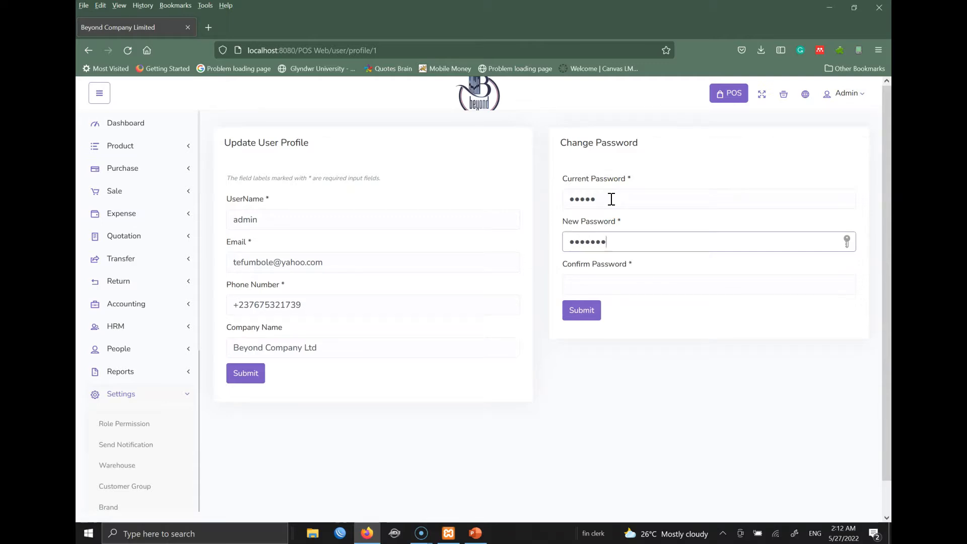
key("Tab")
type("•")
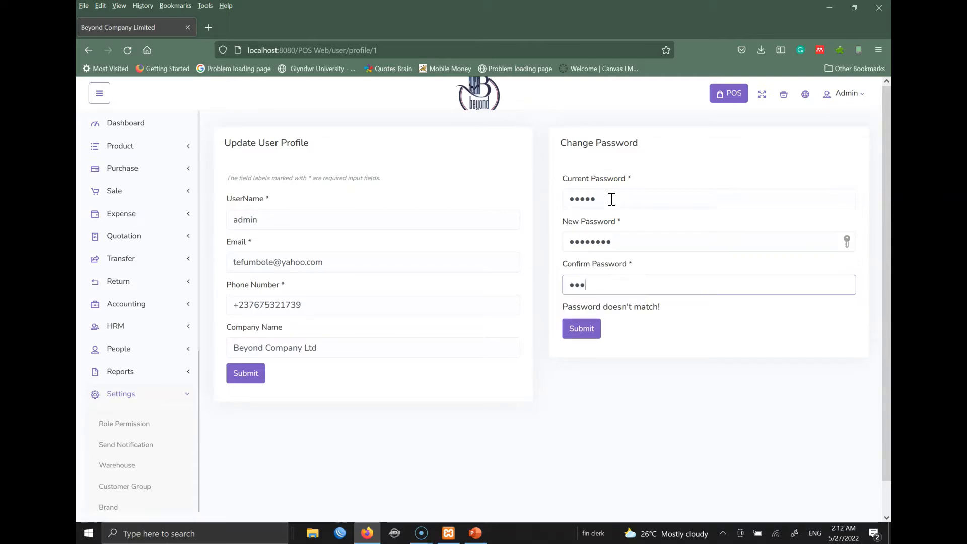
type("•••••••")
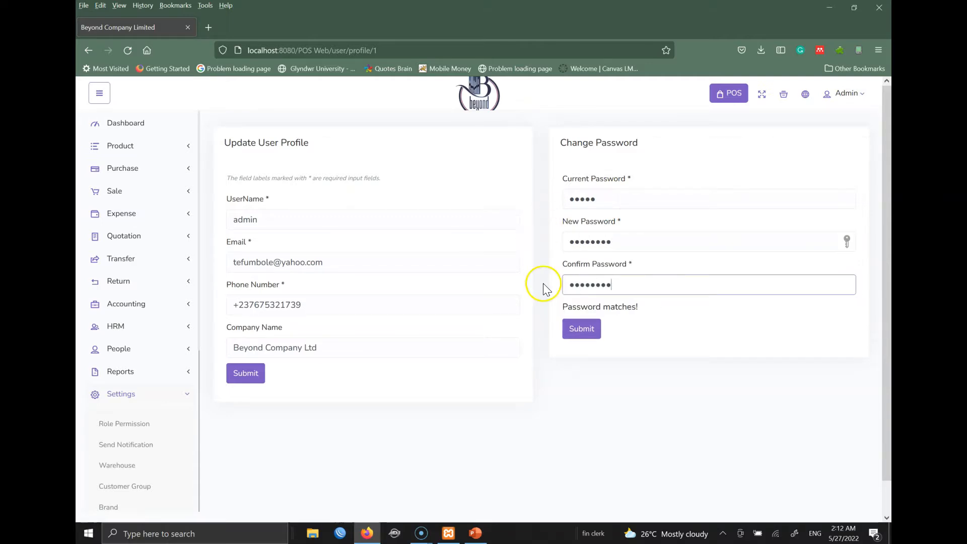
left_click(595, 332)
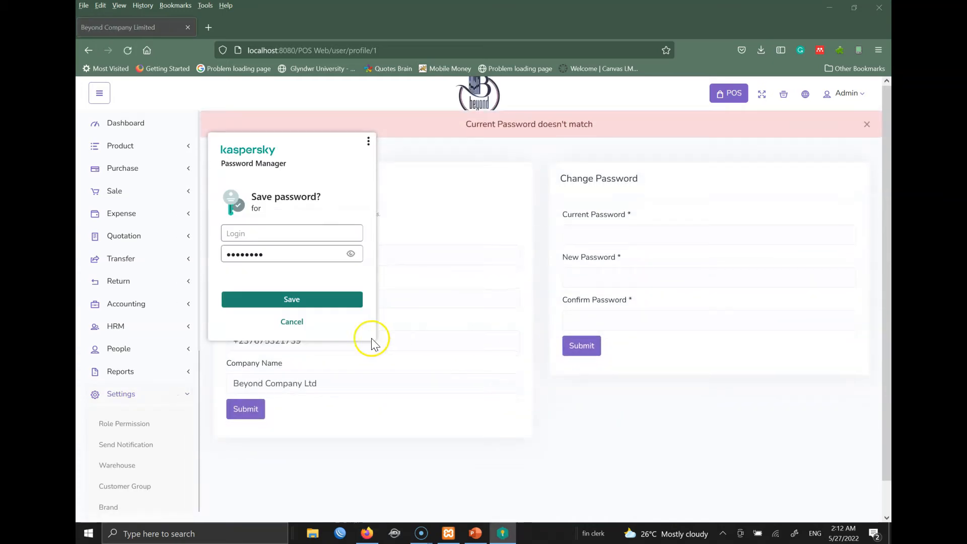
left_click(292, 320)
left_click(846, 94)
left_click(784, 272)
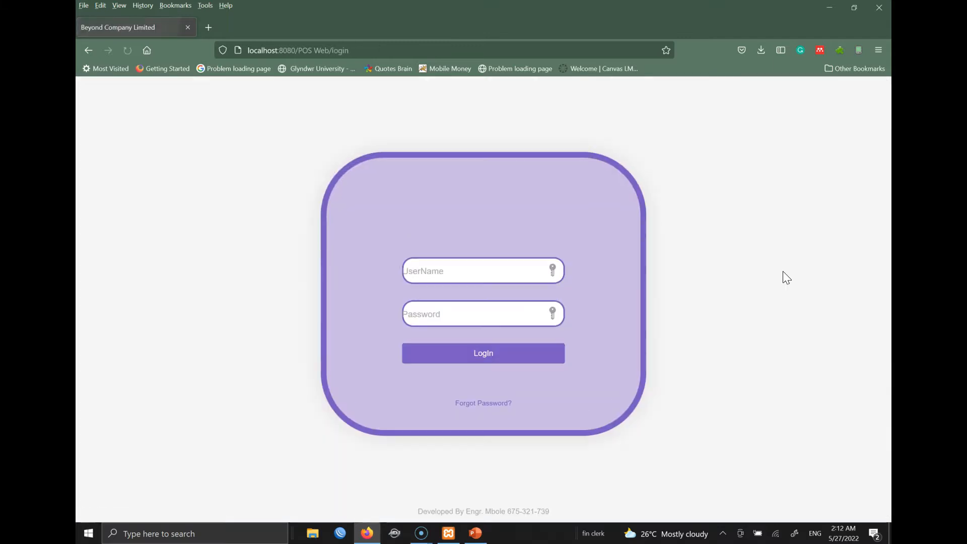
- Try logging in as admin and dismiss the save-password prompts
left_click(532, 270)
type("admin")
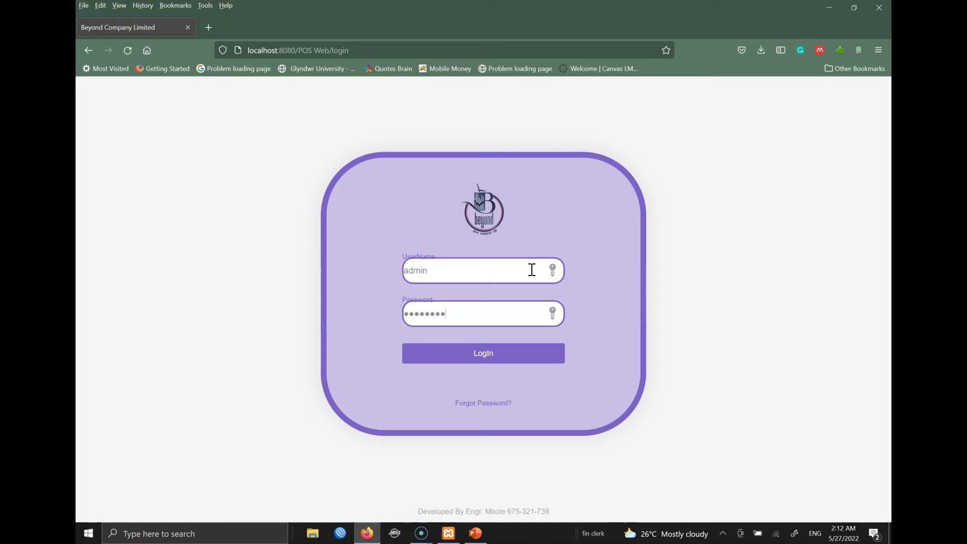
key("Return")
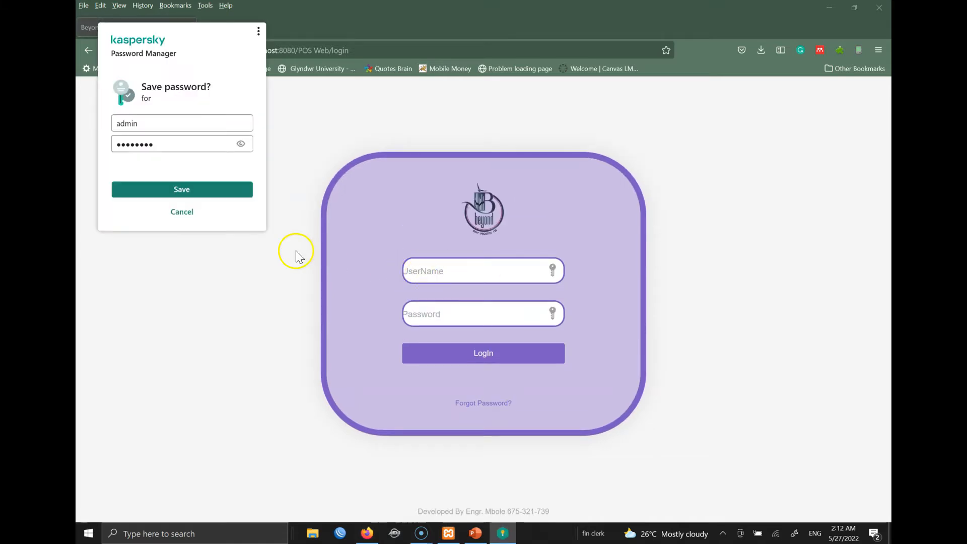
left_click(197, 216)
left_click(196, 214)
- Log in as admin again and decline saving the login
left_click(466, 280)
type("admin")
key("Tab")
type("•••")
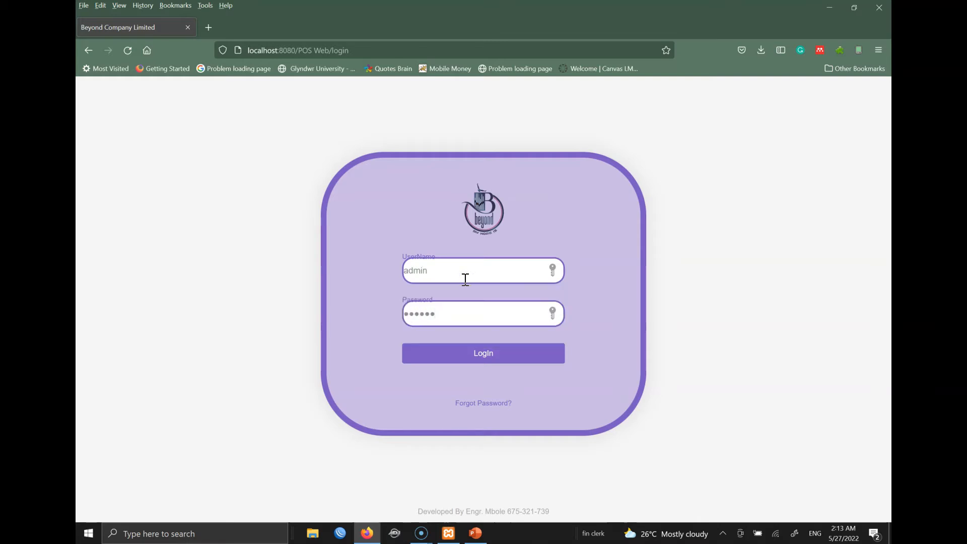
type("•••")
key("Return")
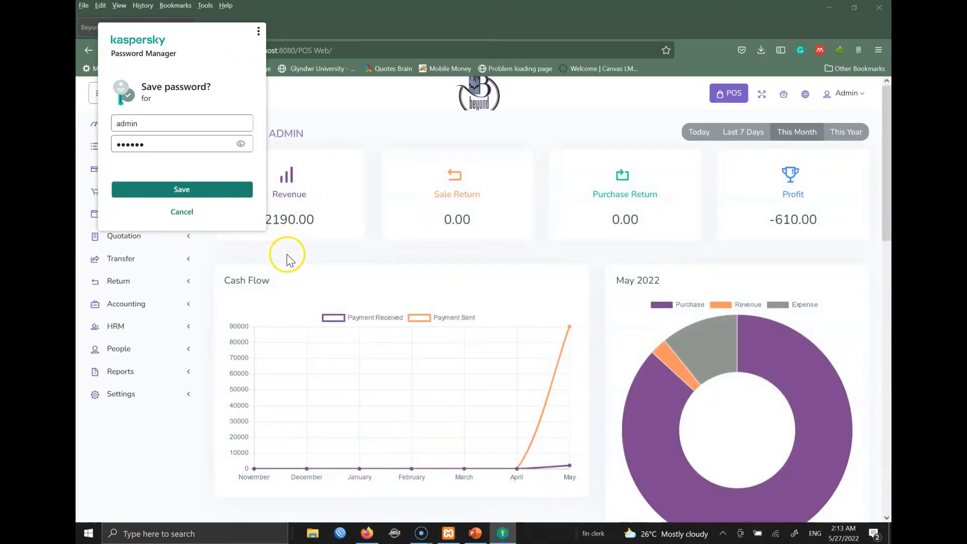
left_click(856, 96)
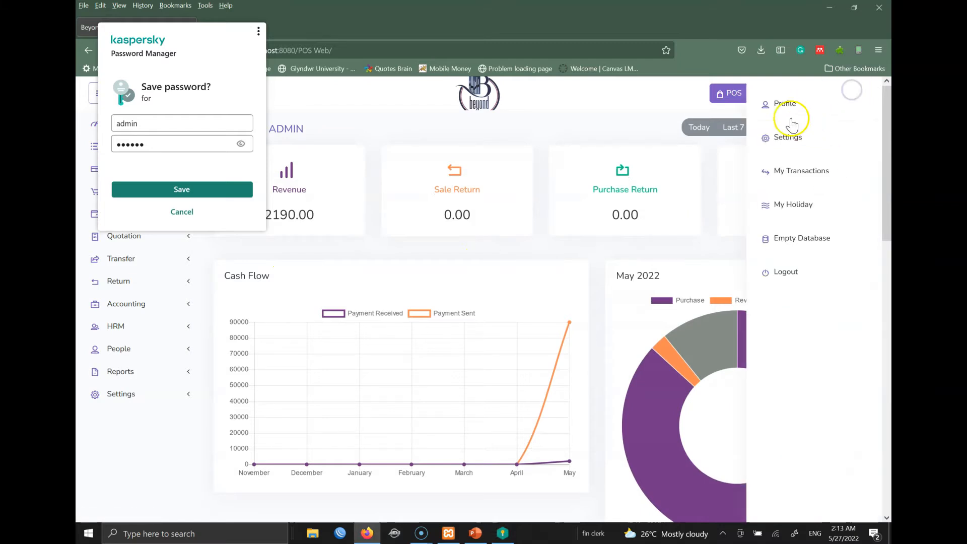
left_click(790, 104)
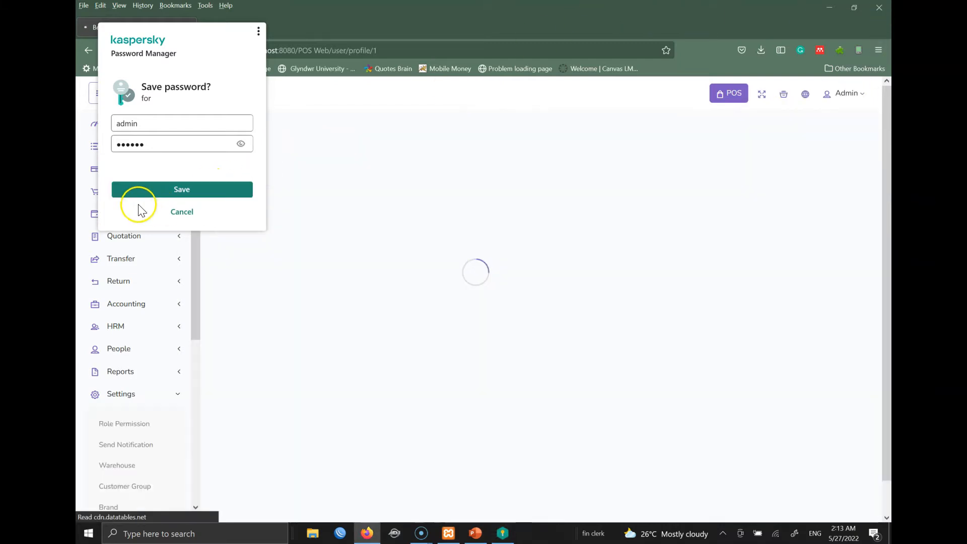
left_click(172, 210)
- Fill in and submit the Change Password form with the new admin password
left_click(619, 195)
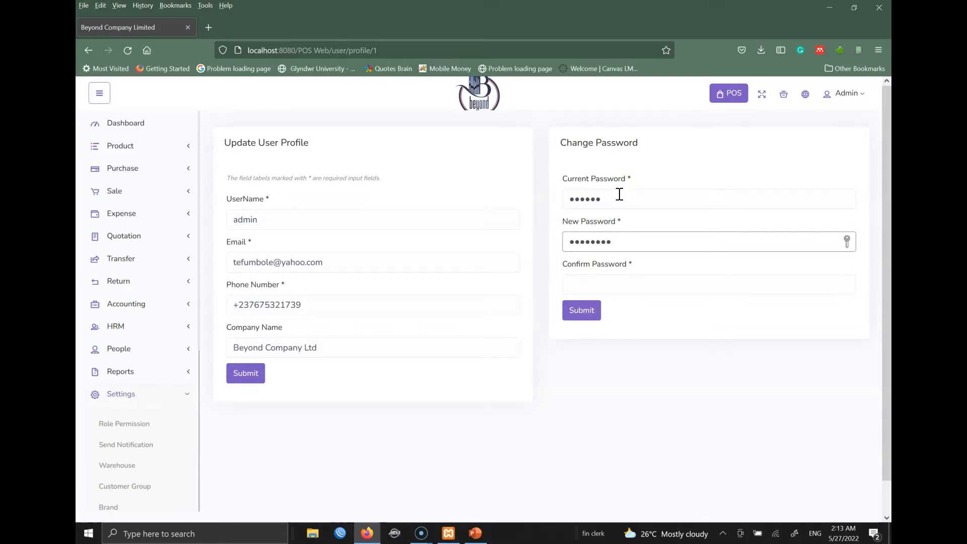
key("Tab")
type("1")
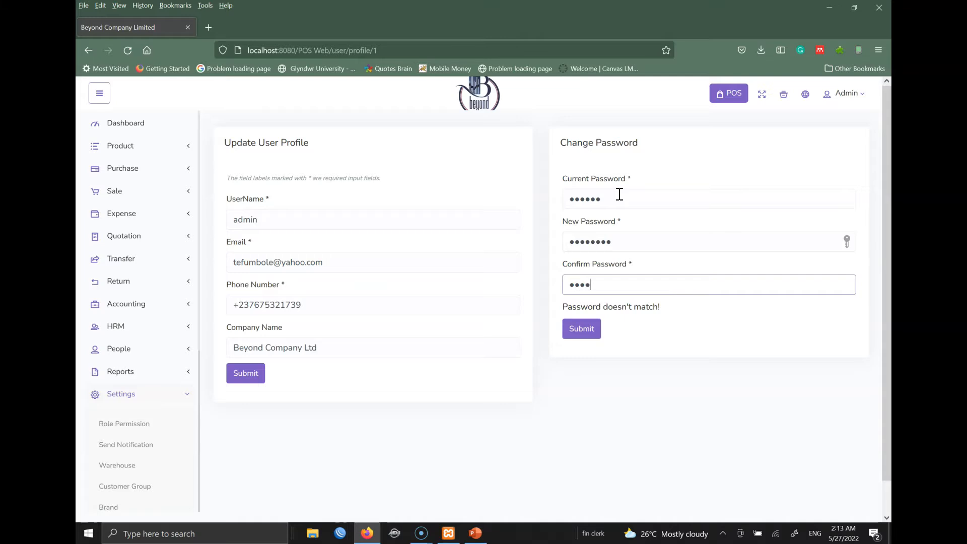
type("1")
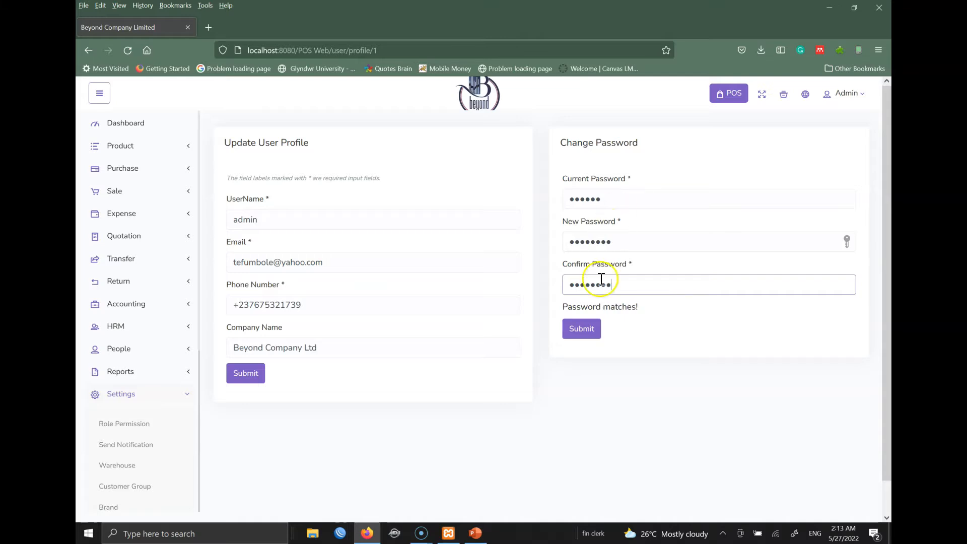
left_click(583, 337)
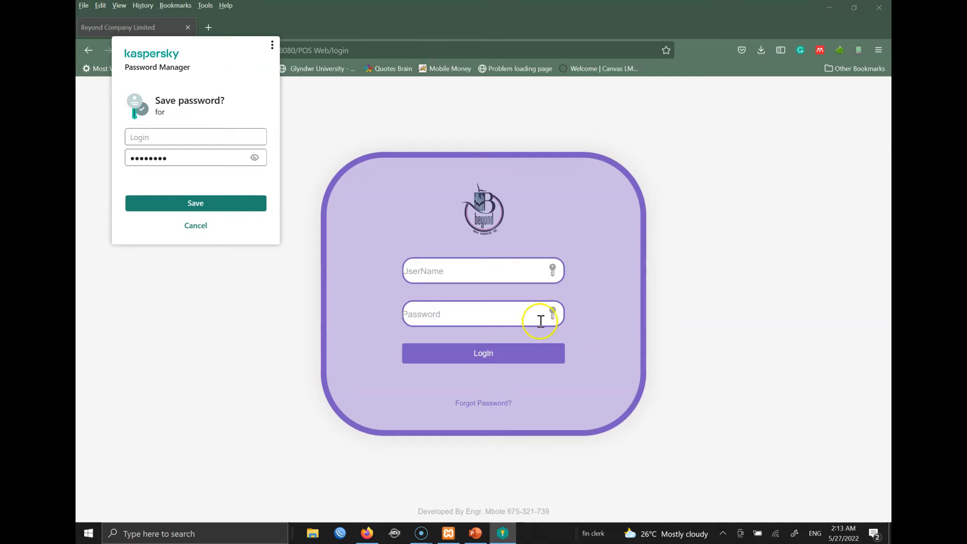
left_click(194, 224)
- Log back in as admin with the new password, declining the password manager
left_click(437, 267)
type("admin")
key("Tab")
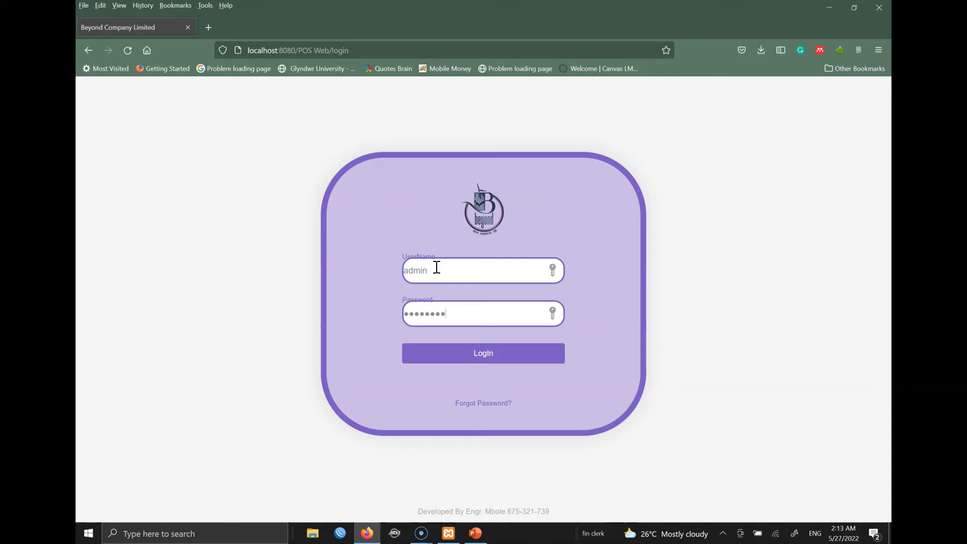
left_click(441, 353)
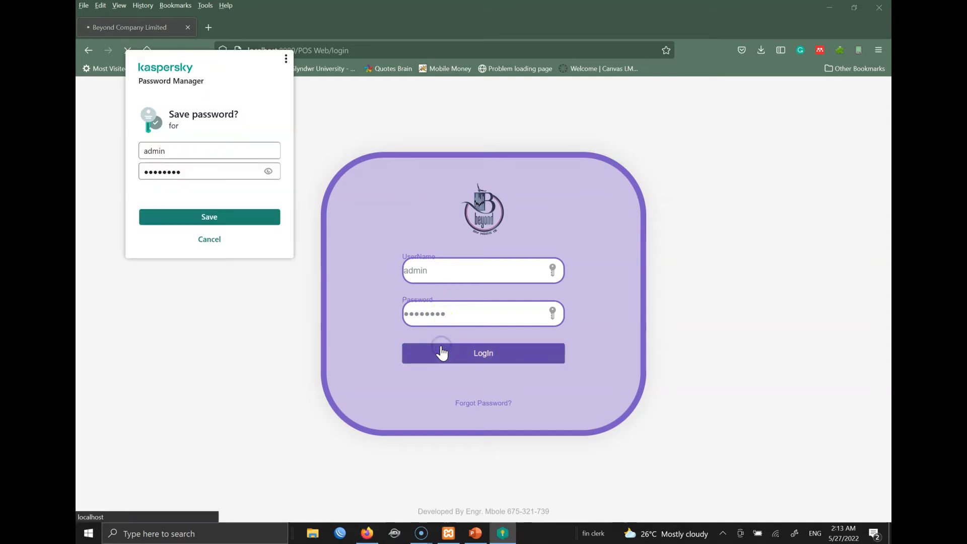
left_click(209, 240)
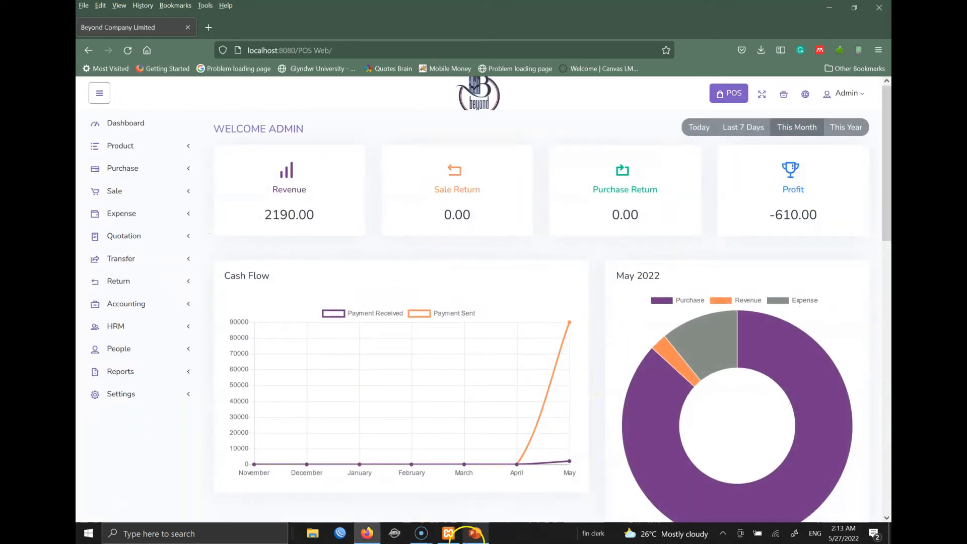
- Log out of the admin account via the Admin menu
mouse_move(466, 540)
left_click(850, 95)
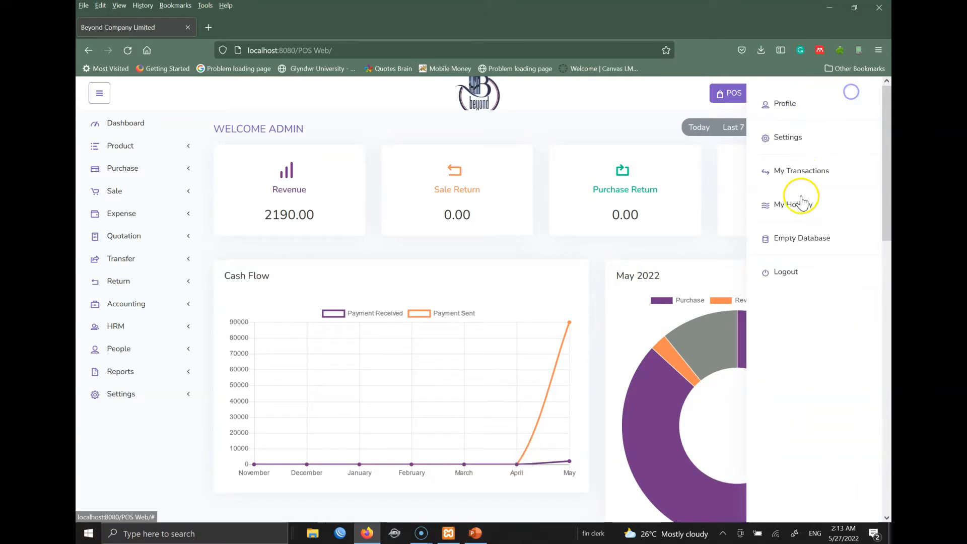
left_click(784, 273)
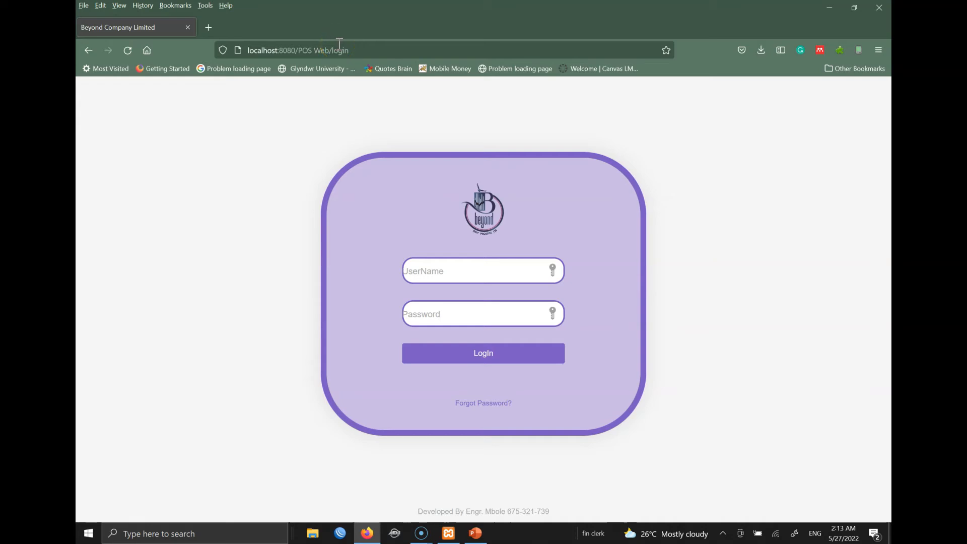
- Load the demo site demo.beyondcompanyltd.com from the 'demo' address-bar suggestion
left_click(339, 43)
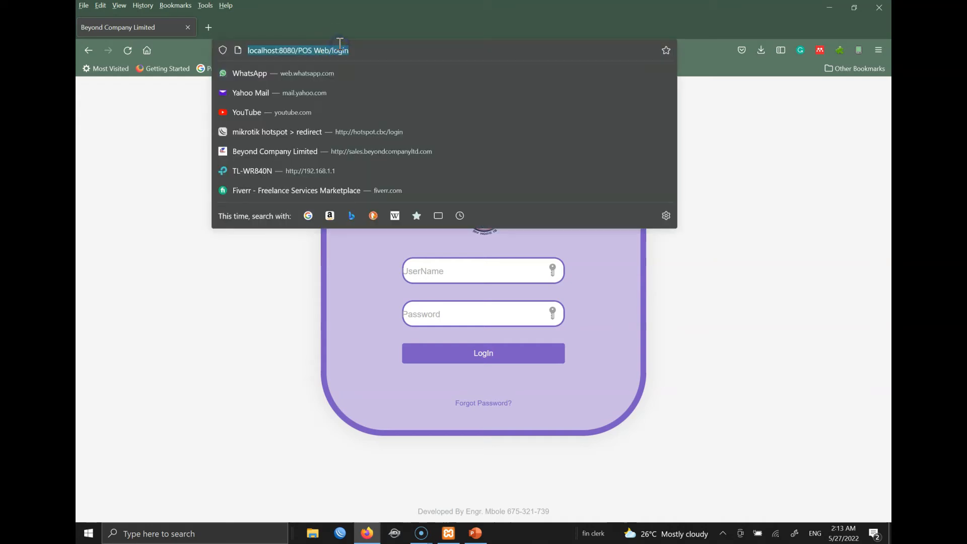
type("demo.beyondcompanyltd.com/")
key("End")
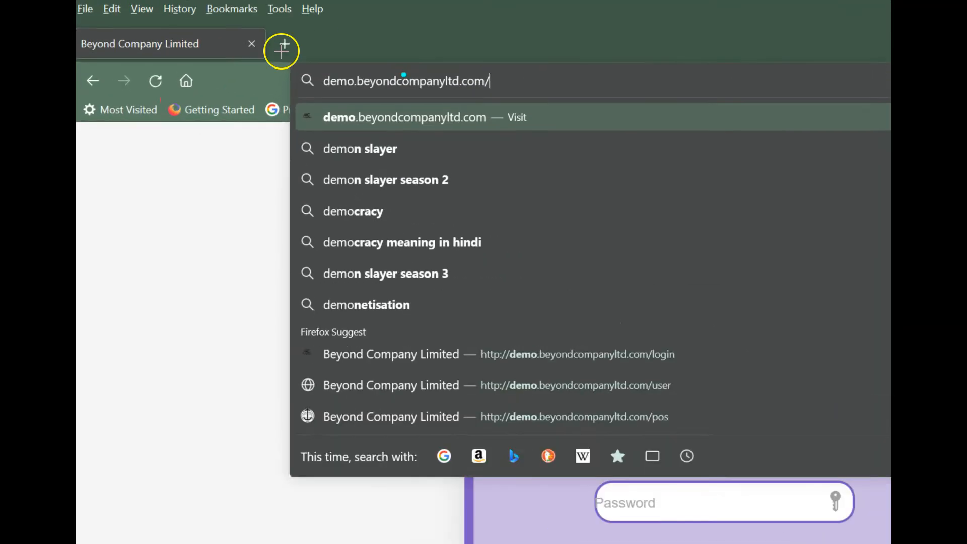
mouse_move(371, 65)
left_mouse_down()
mouse_move(314, 64)
mouse_move(327, 90)
left_mouse_up()
mouse_move(572, 119)
left_mouse_down()
mouse_move(611, 95)
mouse_move(423, 78)
left_mouse_up()
key("Escape")
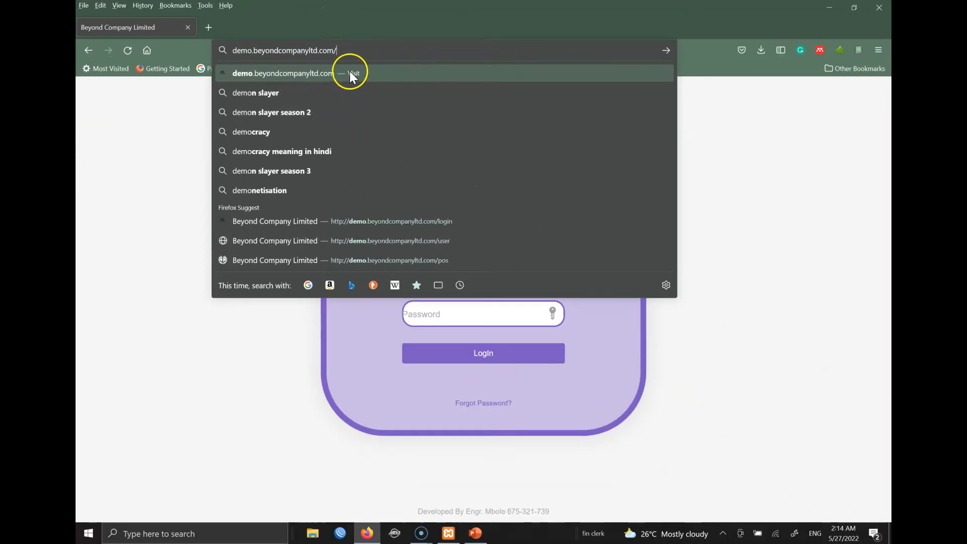
key("Return")
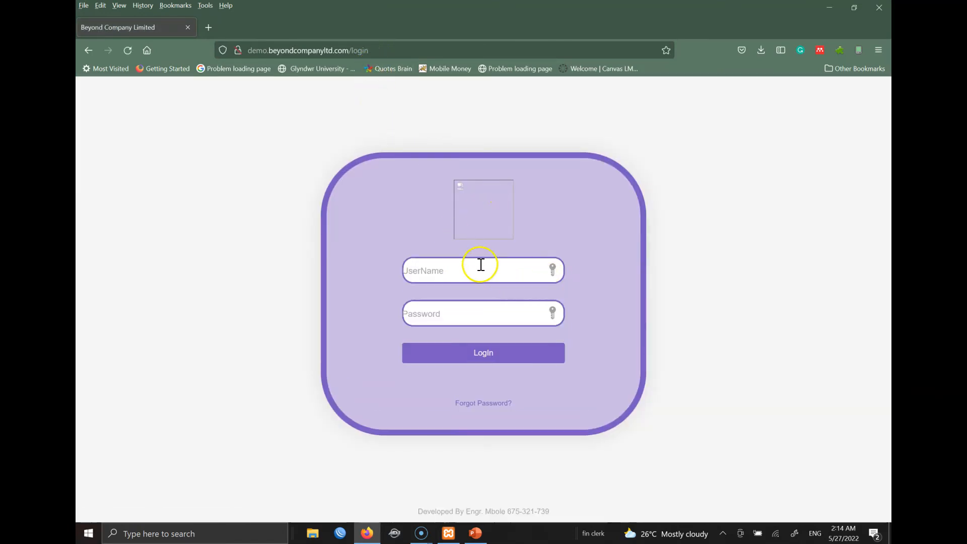
left_click(447, 272)
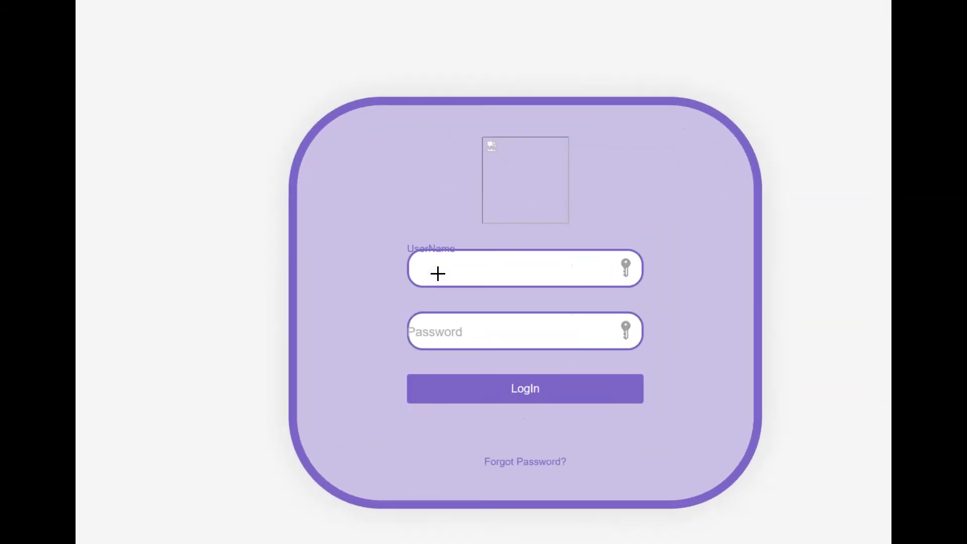
left_click(446, 271)
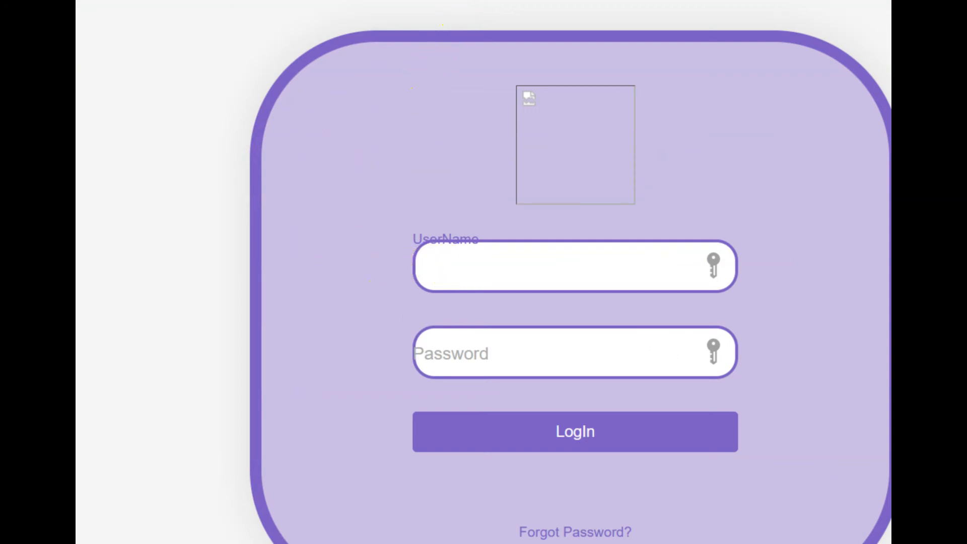
left_click_drag(146, 226, 356, 372)
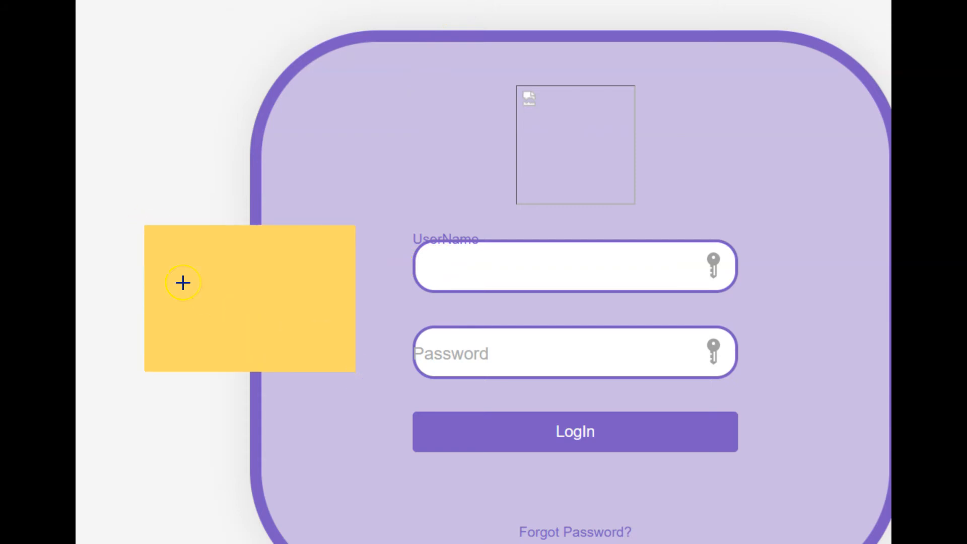
type("amdin")
key("BackSpace")
key("BackSpace")
key("BackSpace")
type("dminpas")
key("BackSpace")
key("BackSpace")
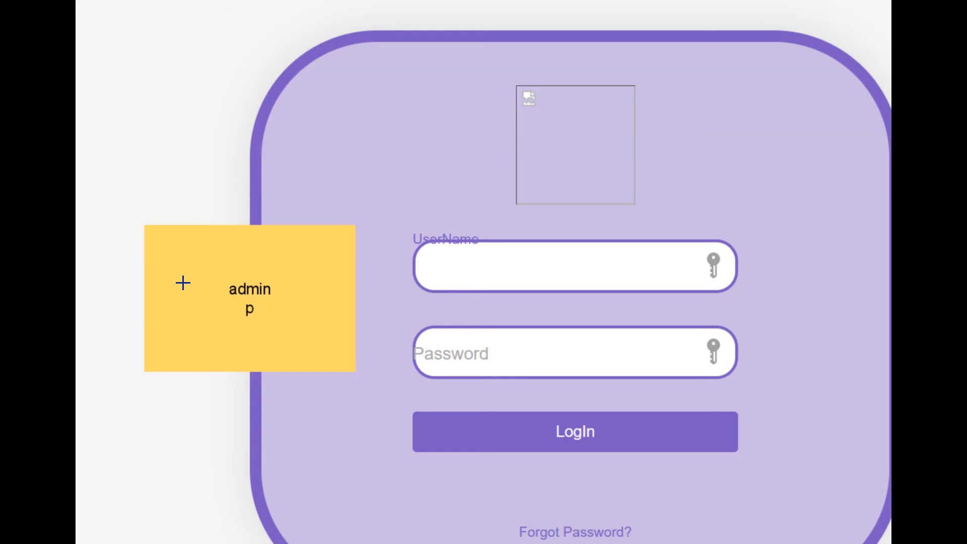
type("2345678")
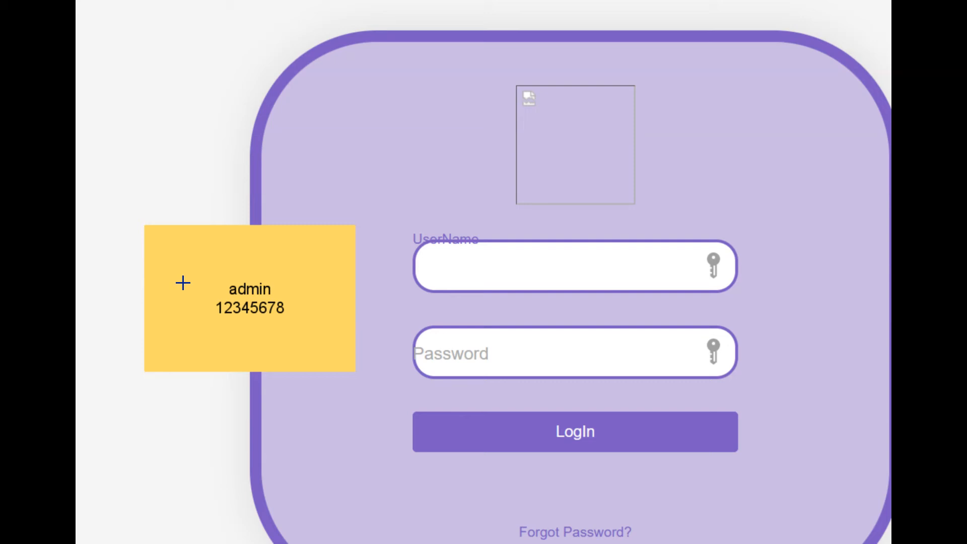
key("Return")
key("Return")
type("staff")
key("Return")
type("password")
key("Return")
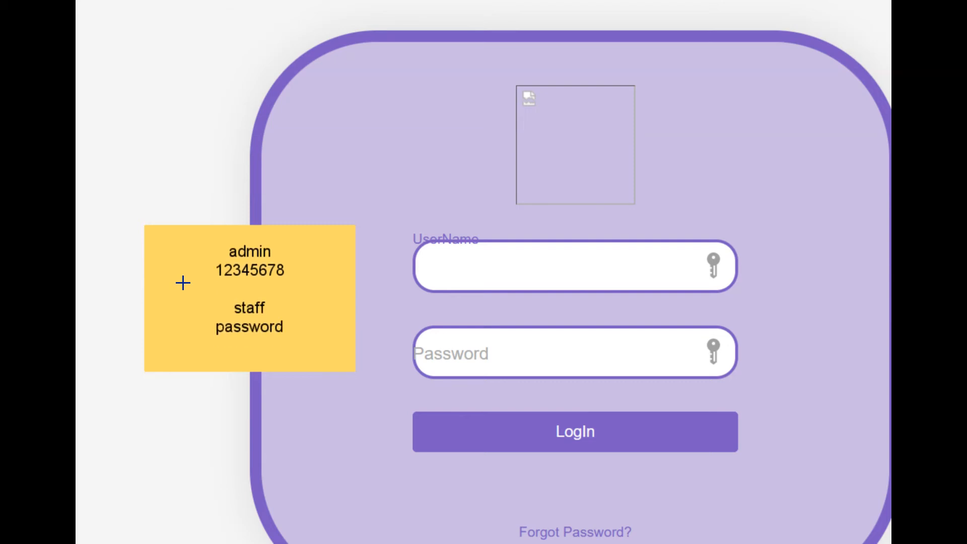
key("Return")
type("customer")
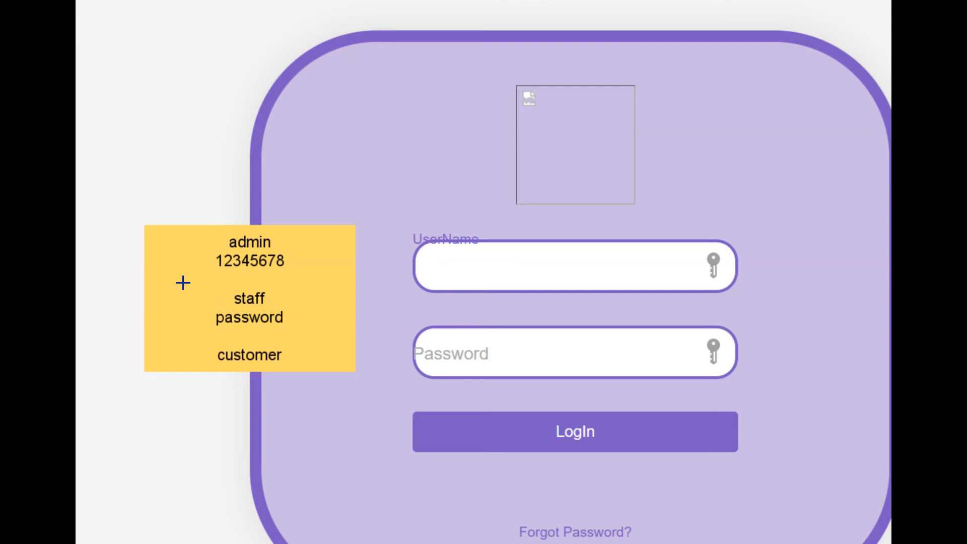
key("Return")
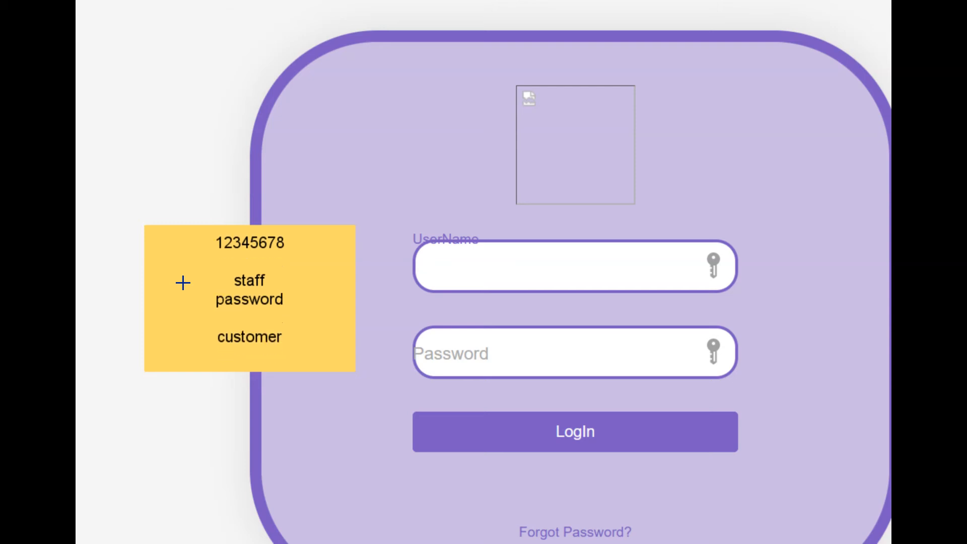
key("BackSpace")
key("BackSpace")
key("BackSpace")
key("BackSpace")
key("BackSpace")
key("BackSpace")
key("BackSpace")
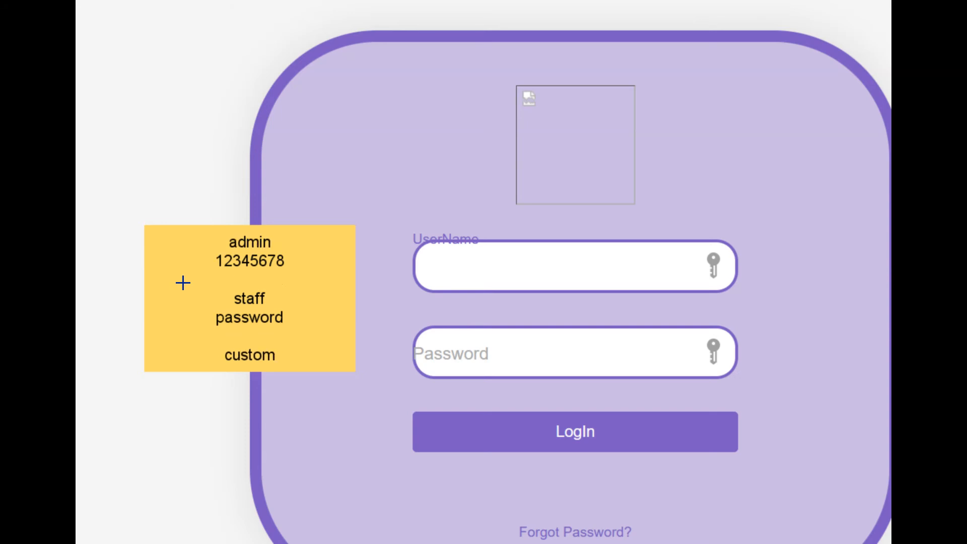
key("BackSpace")
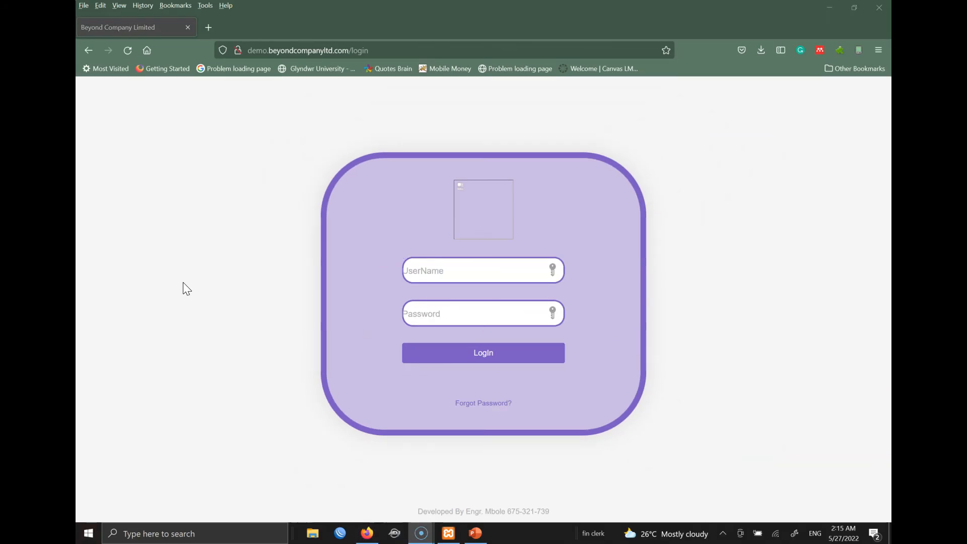
- Switch to the Login Credentials presentation and dismiss the genuine Office banner
left_click(473, 533)
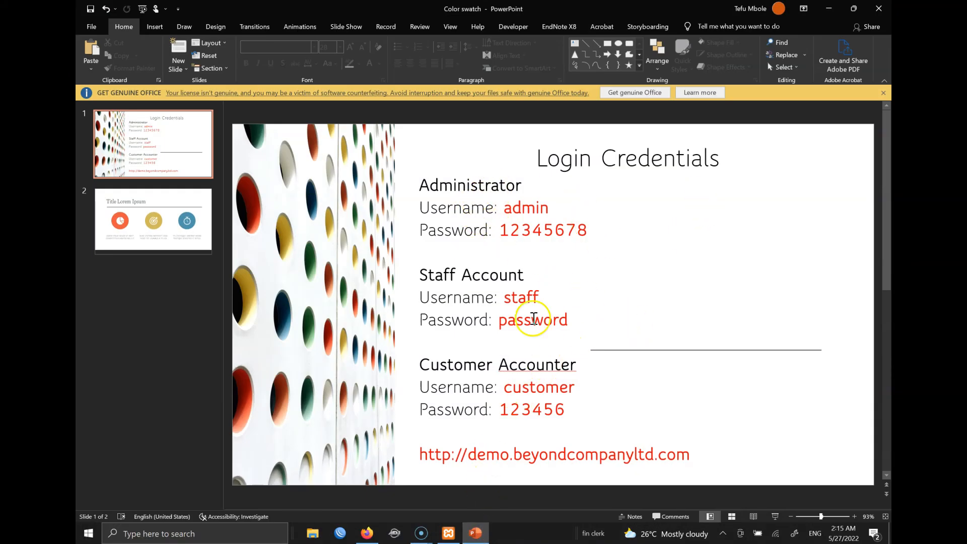
left_click(882, 93)
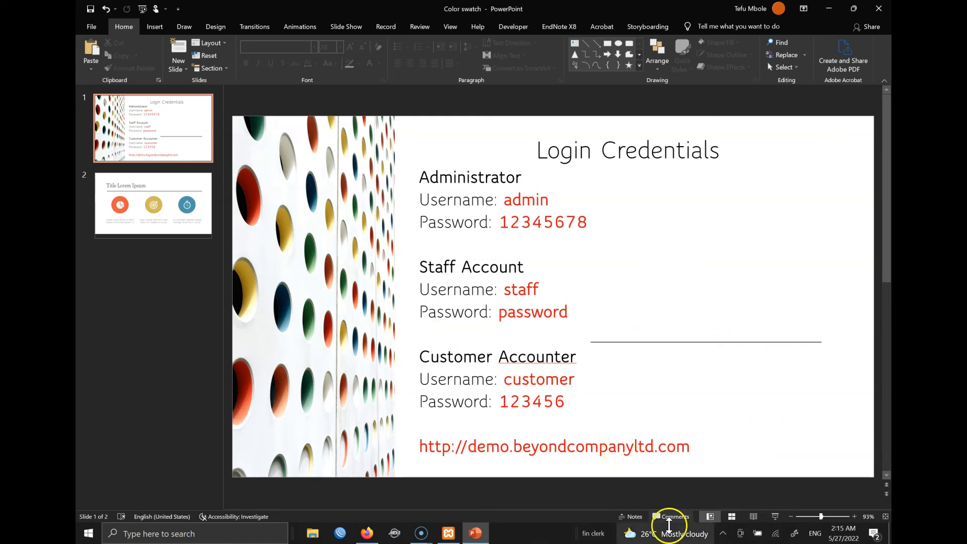
left_click_drag(703, 448, 430, 448)
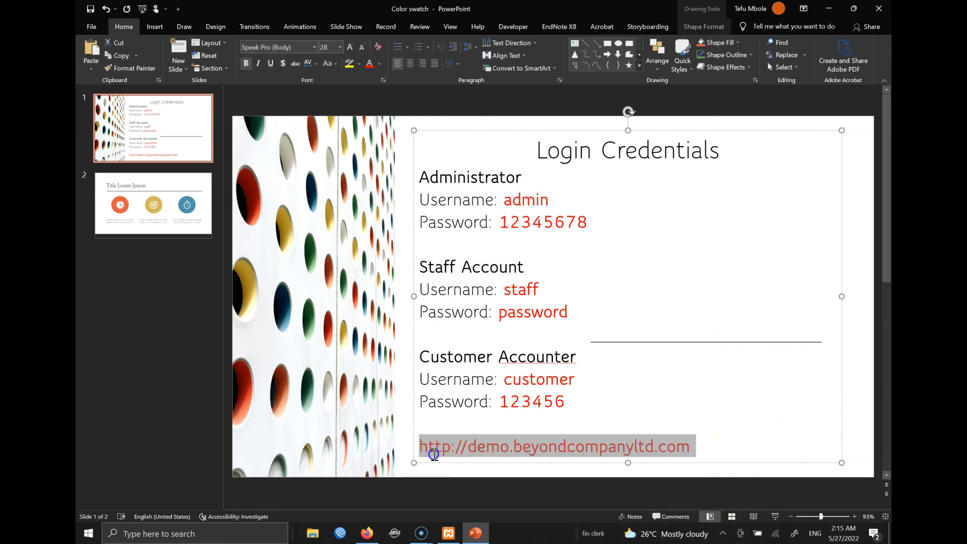
left_click(727, 272)
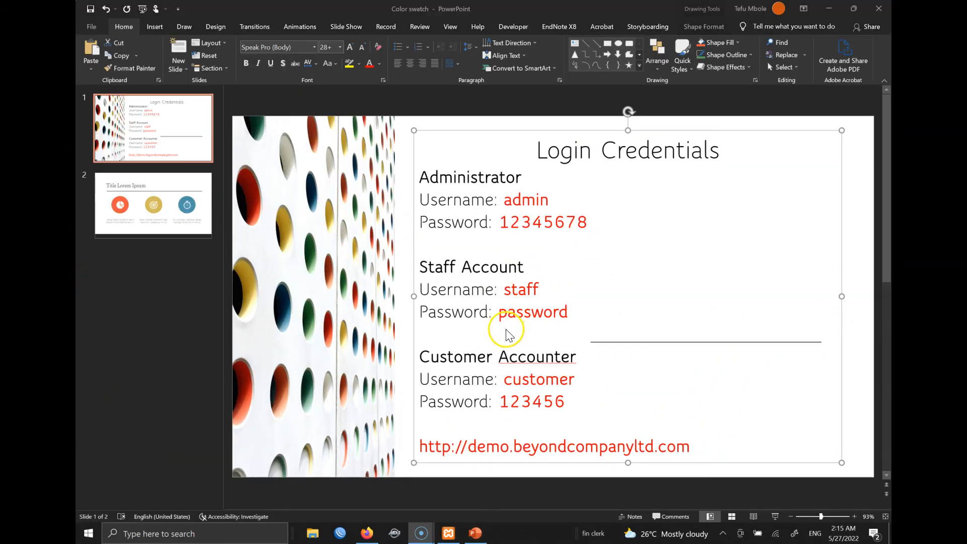
- Replace the three Customer Accounter lines with a Whatsapp contact-number line
right_click(90, 529)
left_click(604, 411)
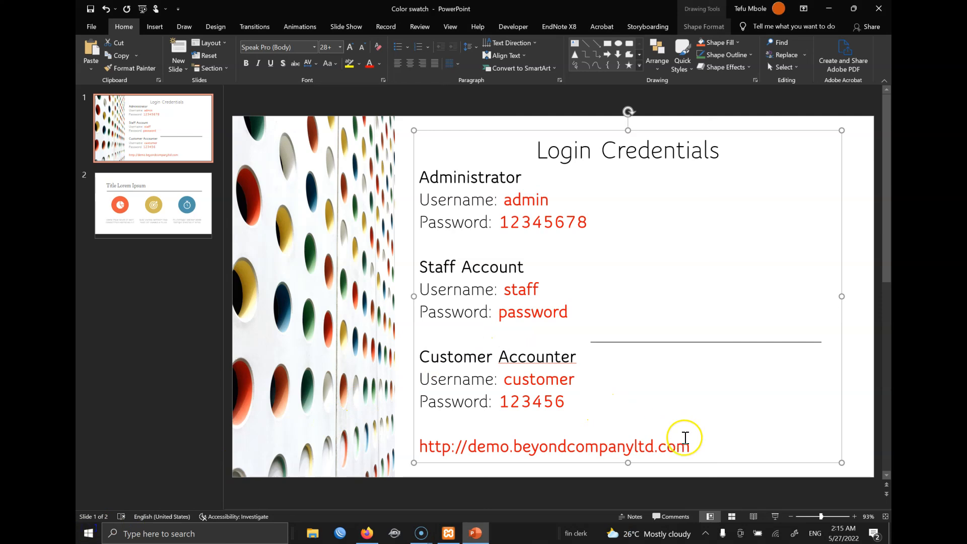
left_click_drag(590, 403, 417, 363)
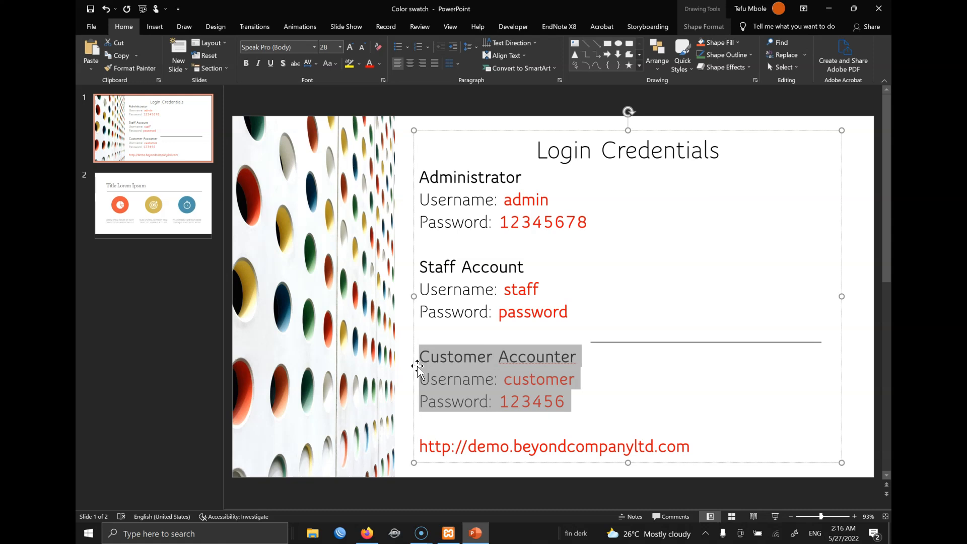
type("what")
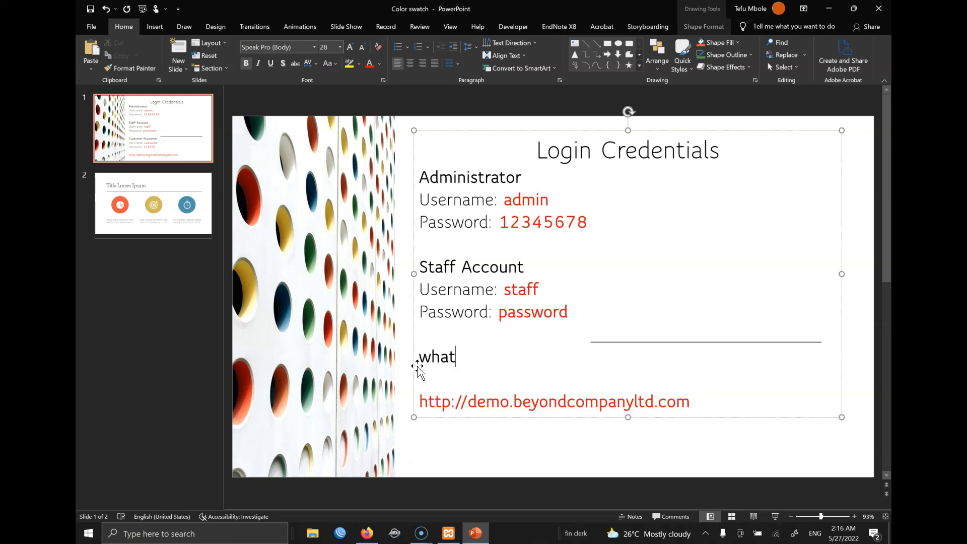
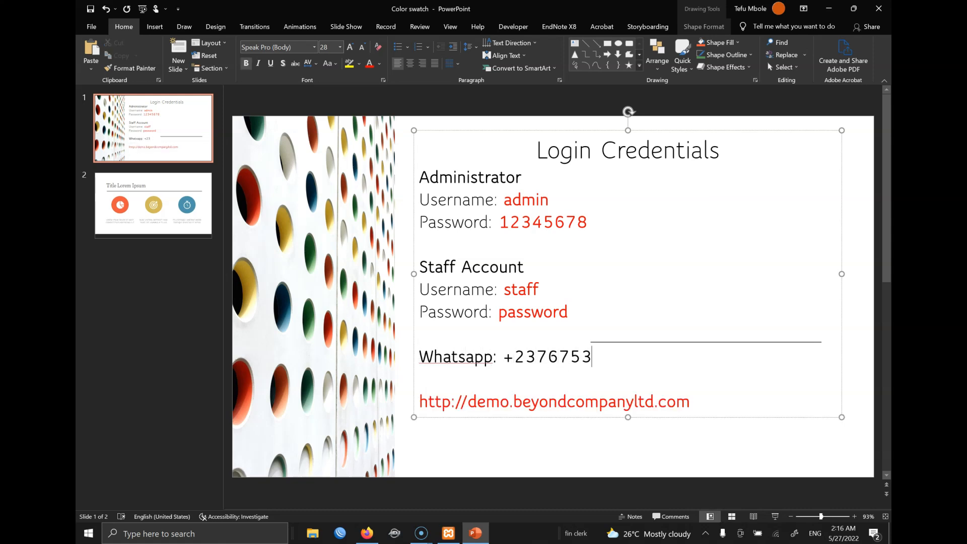